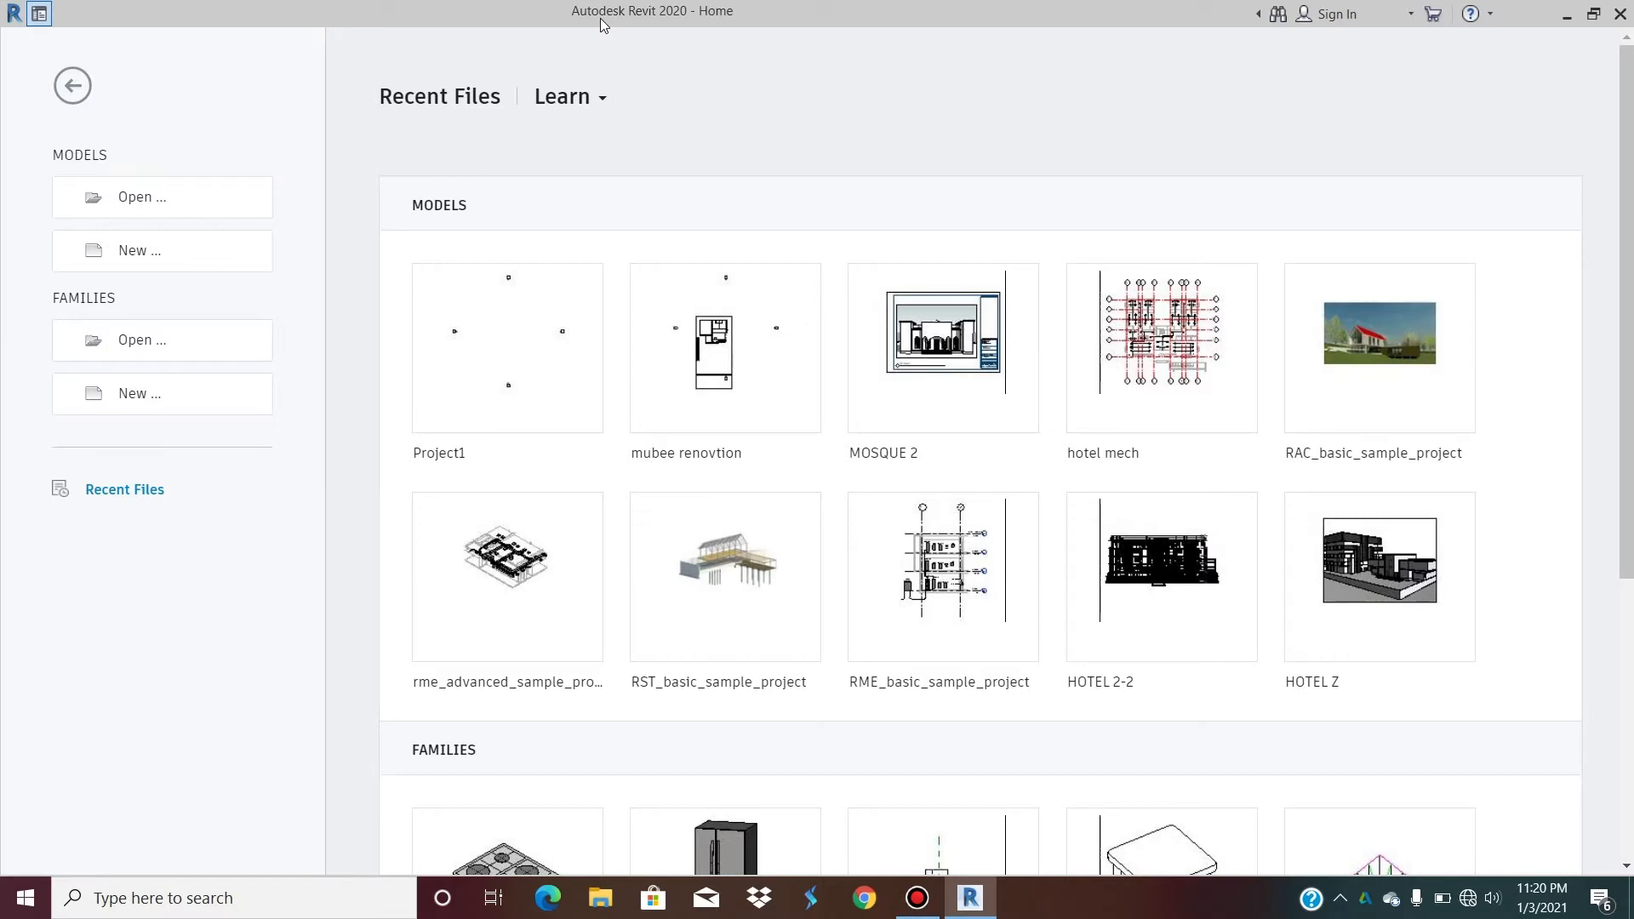
Open the recent Project1 model and display its South building elevation.
click(516, 347)
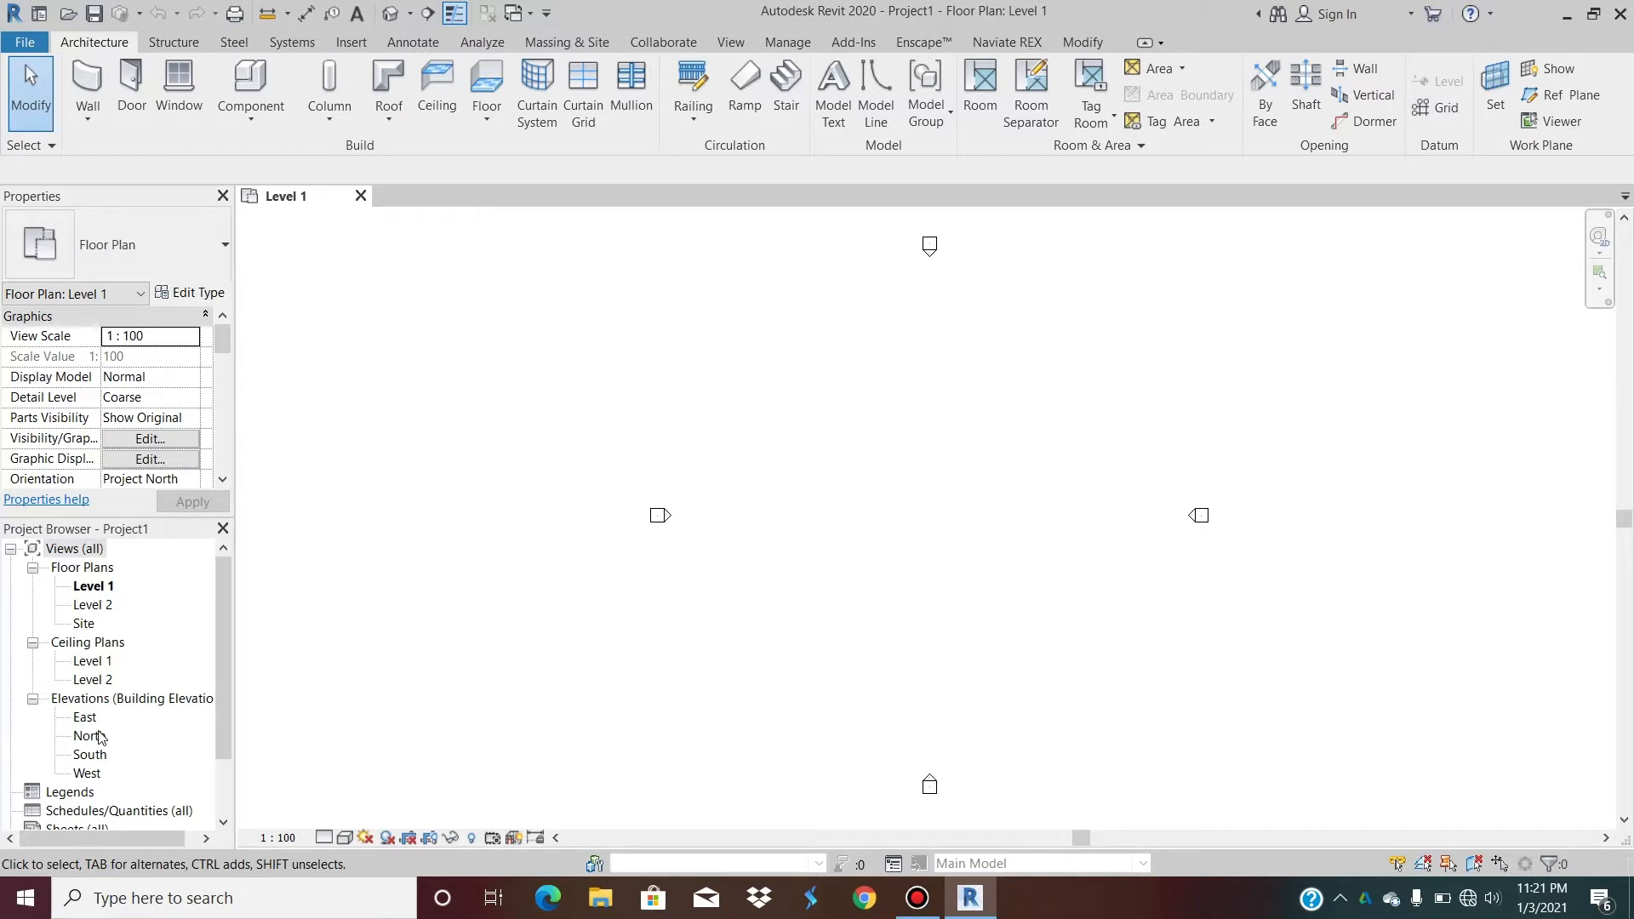
click(90, 755)
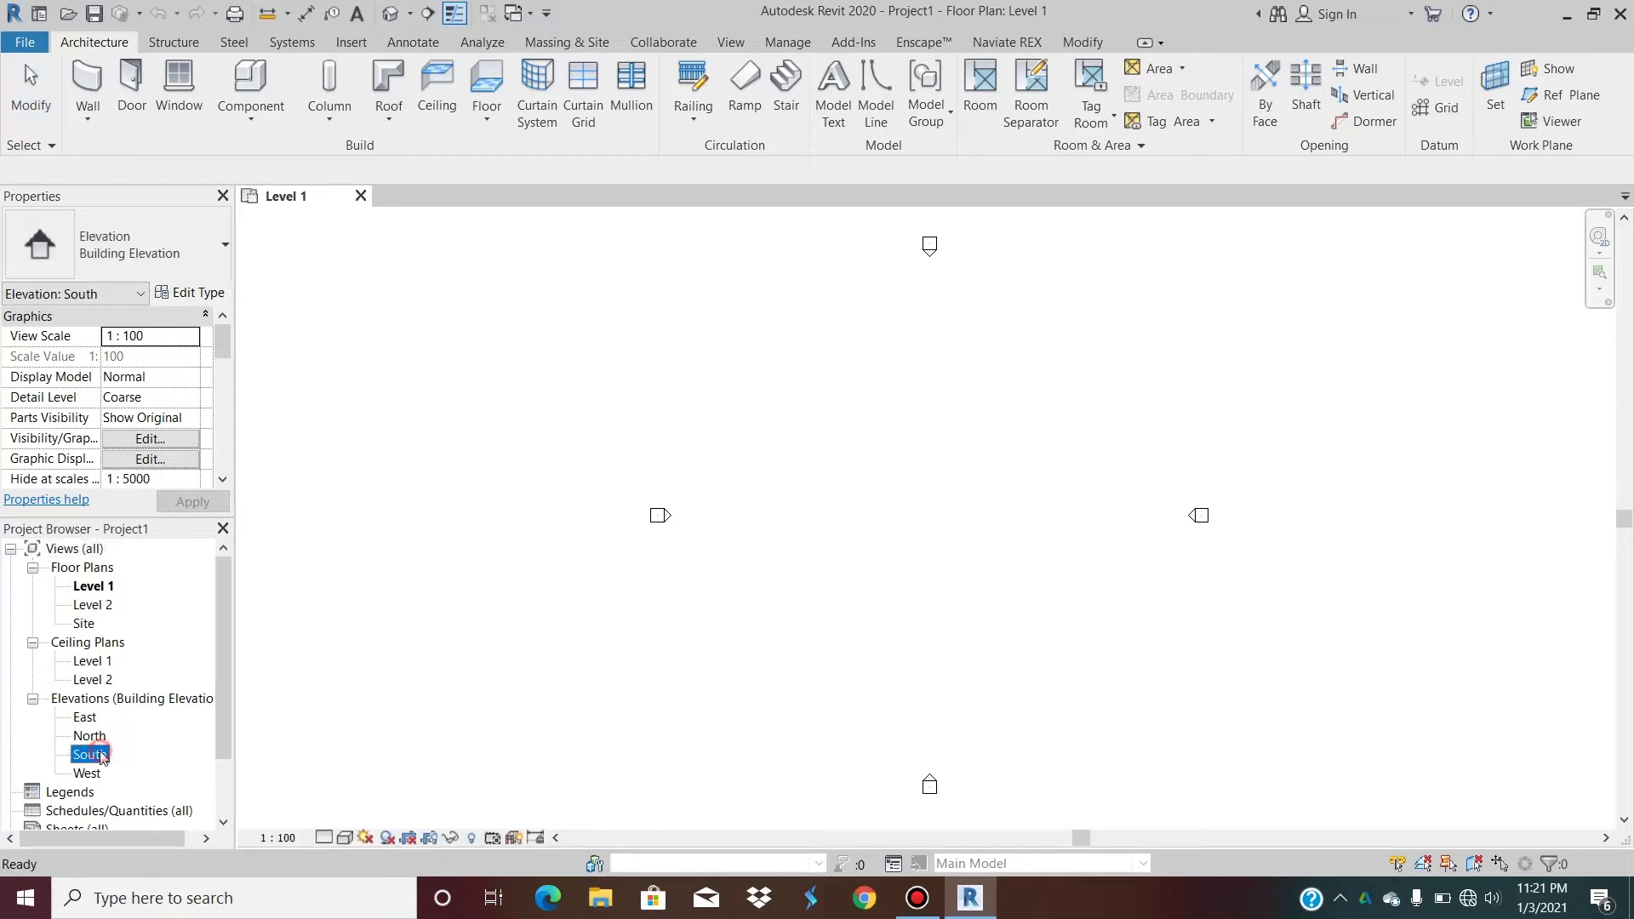
double_click(90, 754)
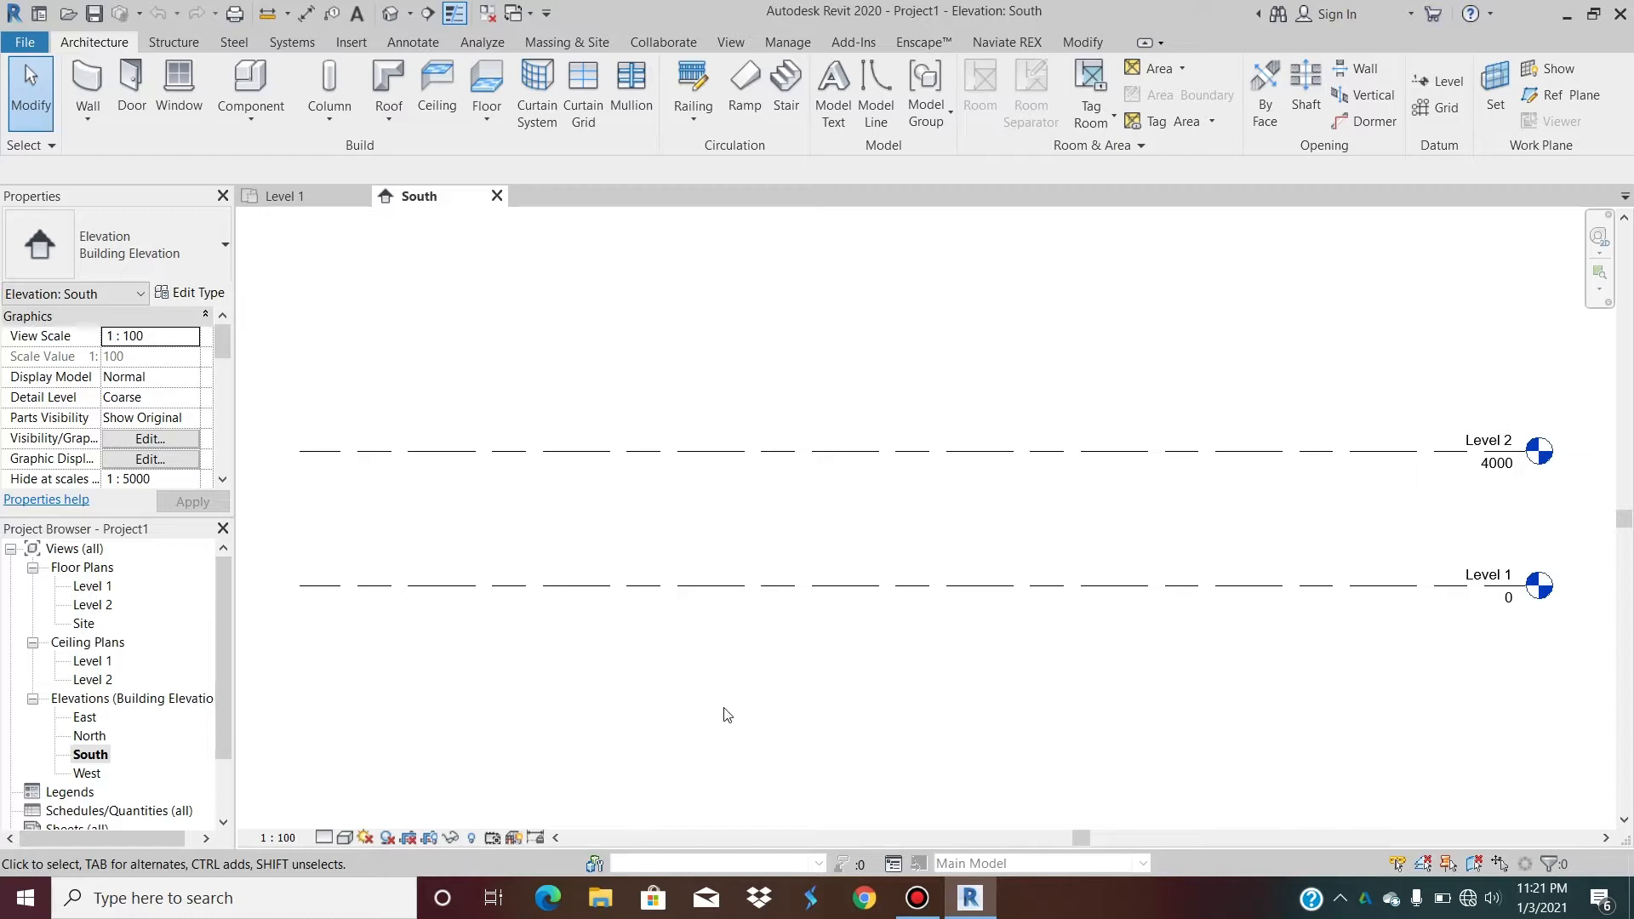
Draw two new levels above Level 2, at elevations of about 8800 and 14400, aligned with the existing level heads.
scroll(726, 713, down, 2)
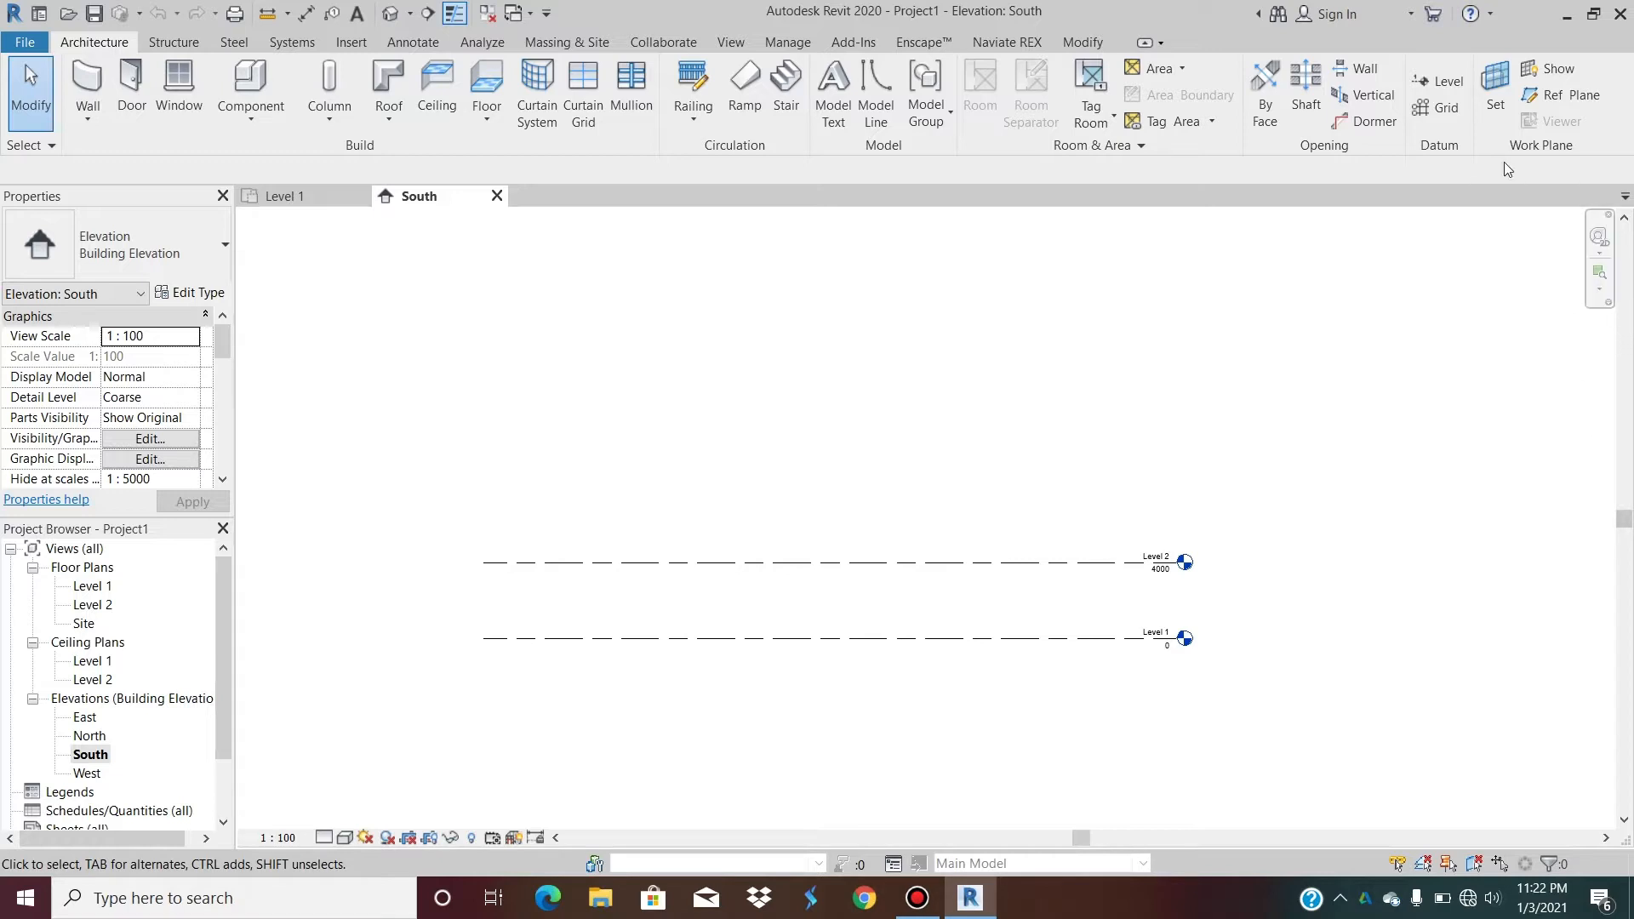
click(1437, 78)
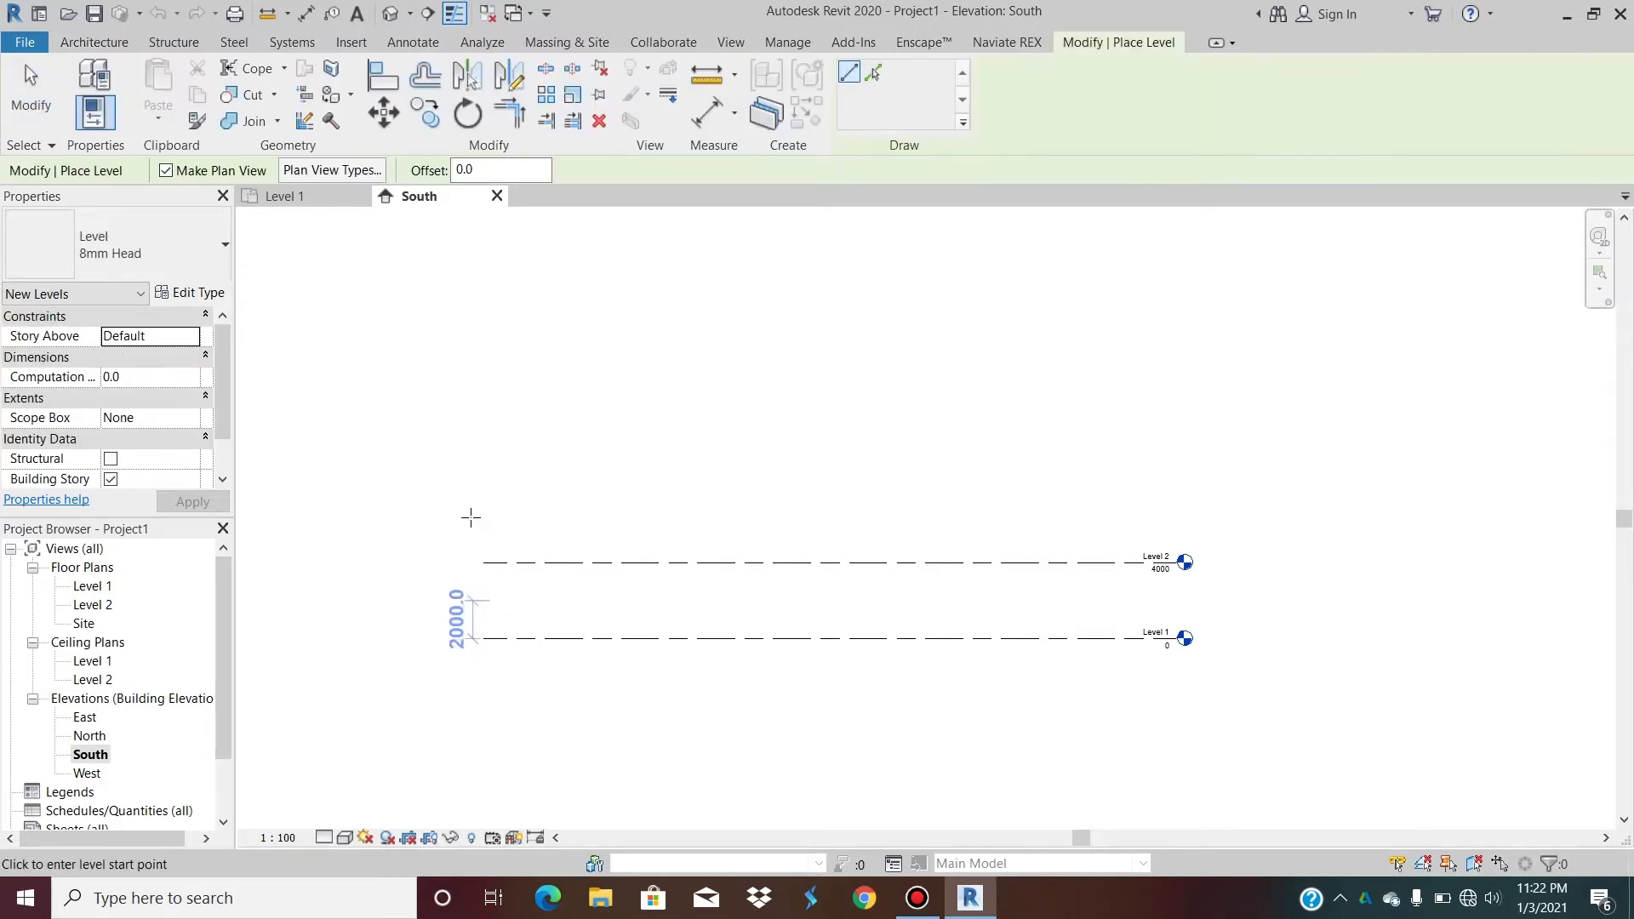
click(459, 471)
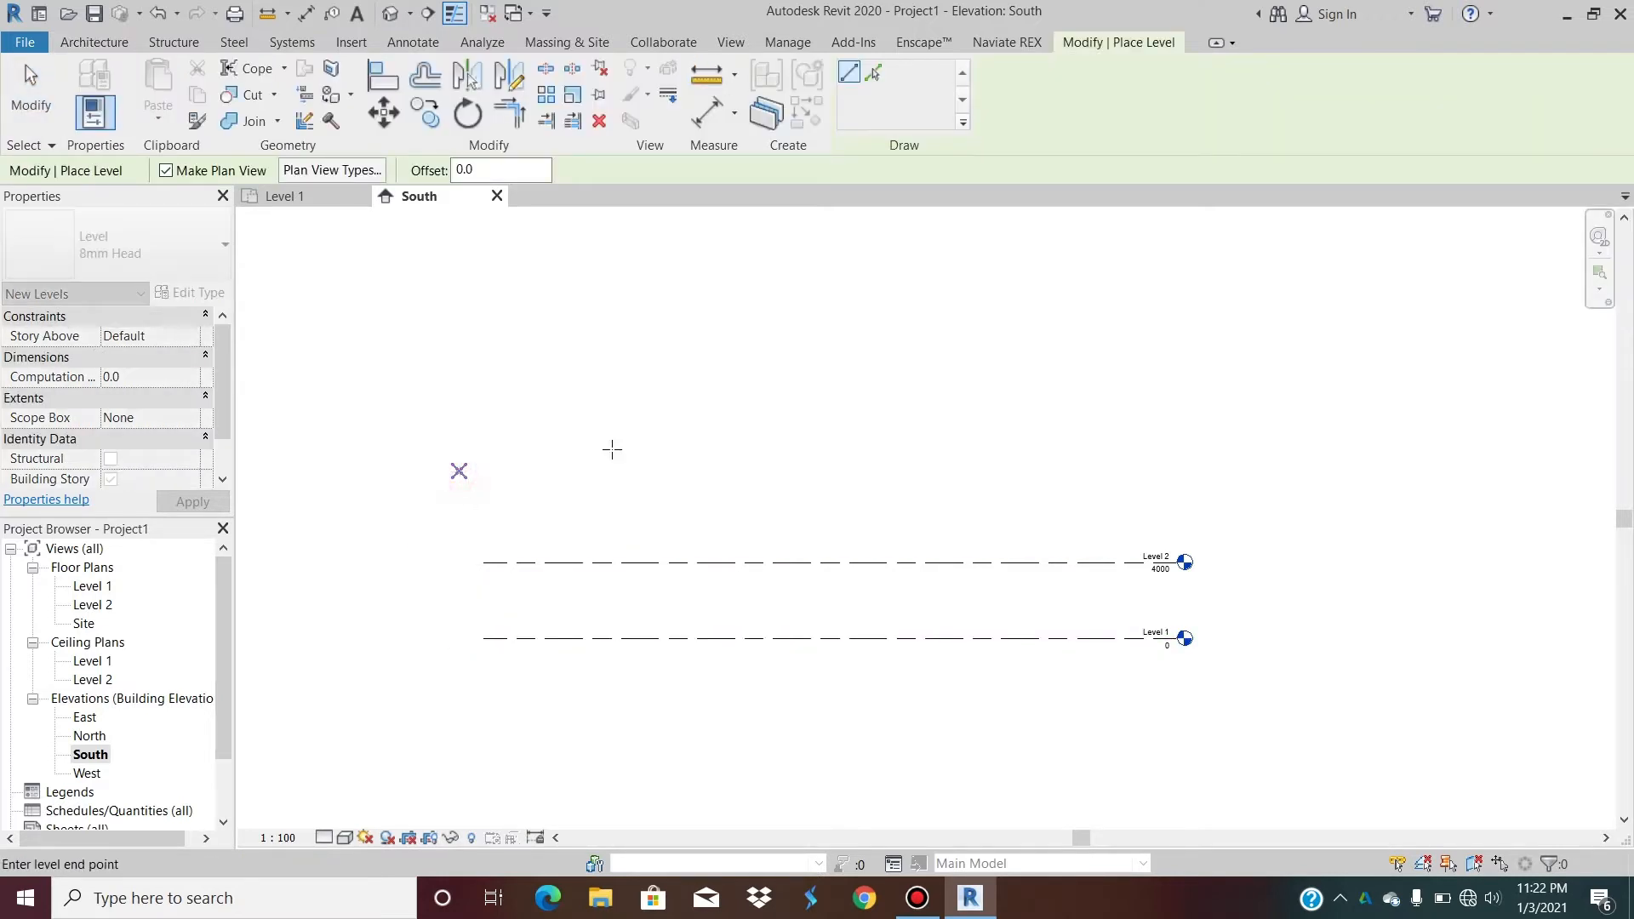
click(1180, 449)
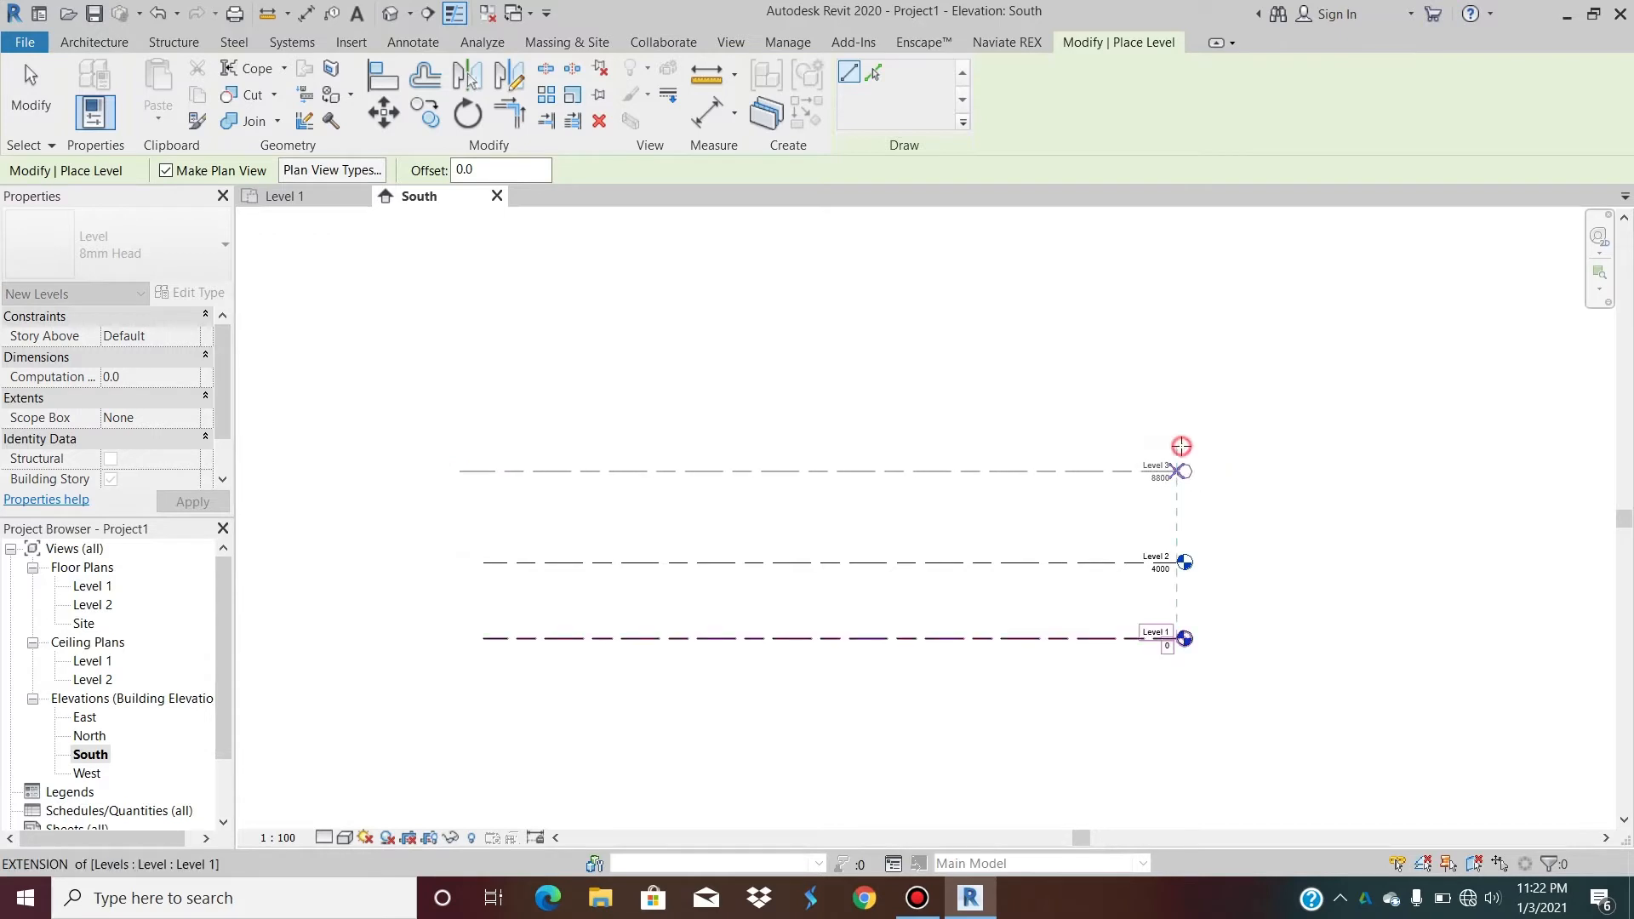
click(459, 364)
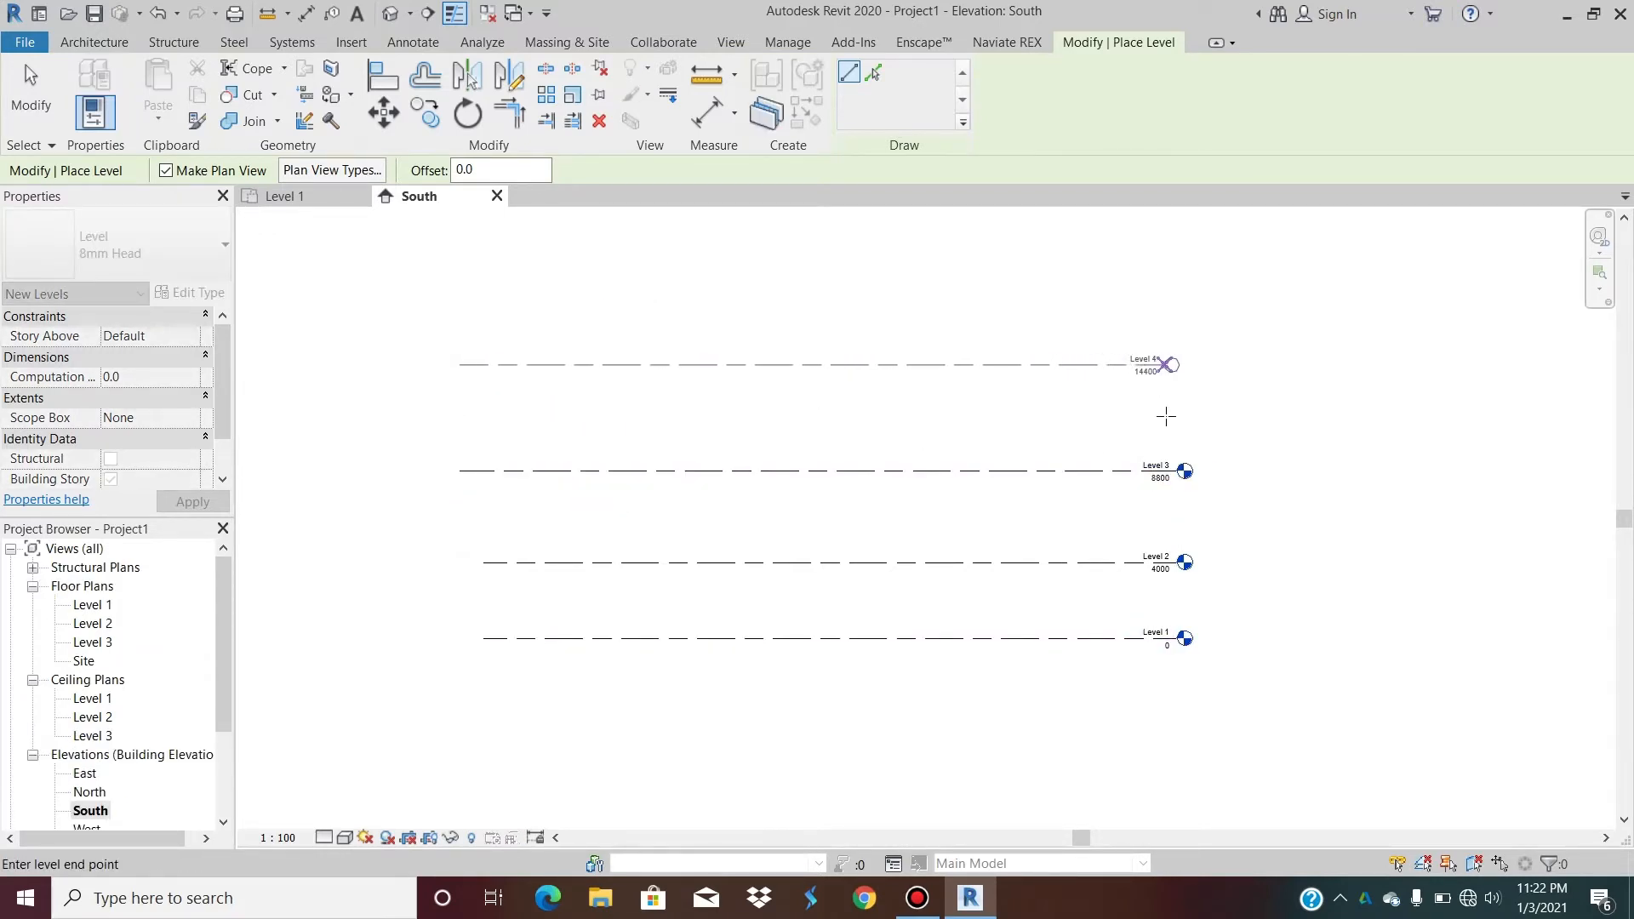
click(1173, 416)
key(Escape)
key(Escape)
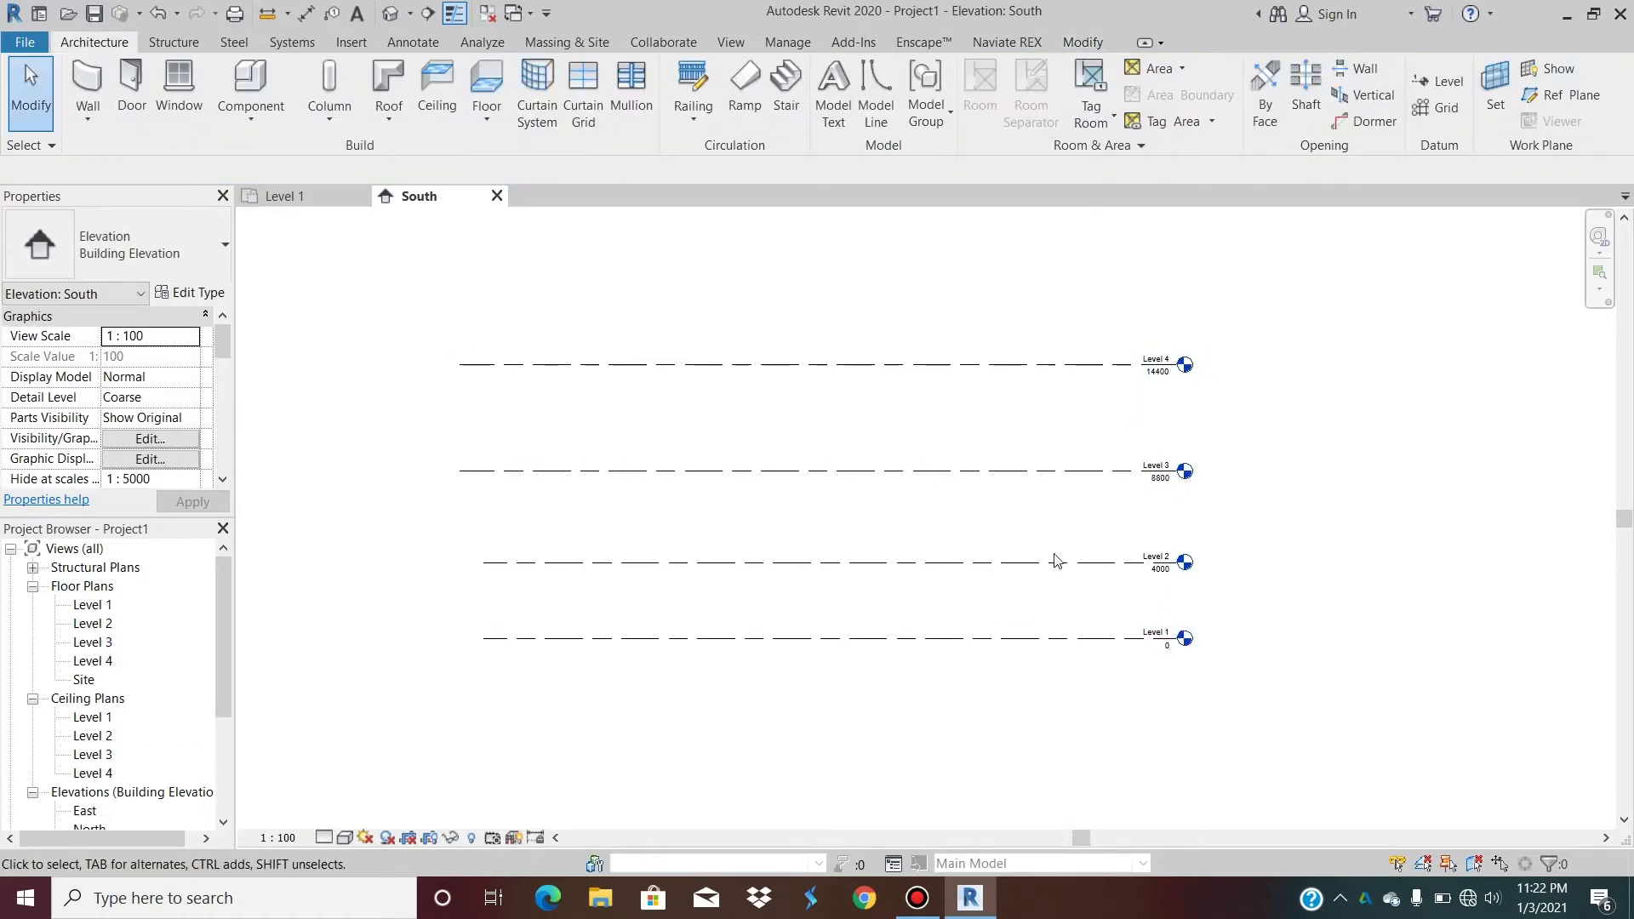
Set the distance between Level 1 and Level 2 to 3000 by moving Level 2.
click(1009, 564)
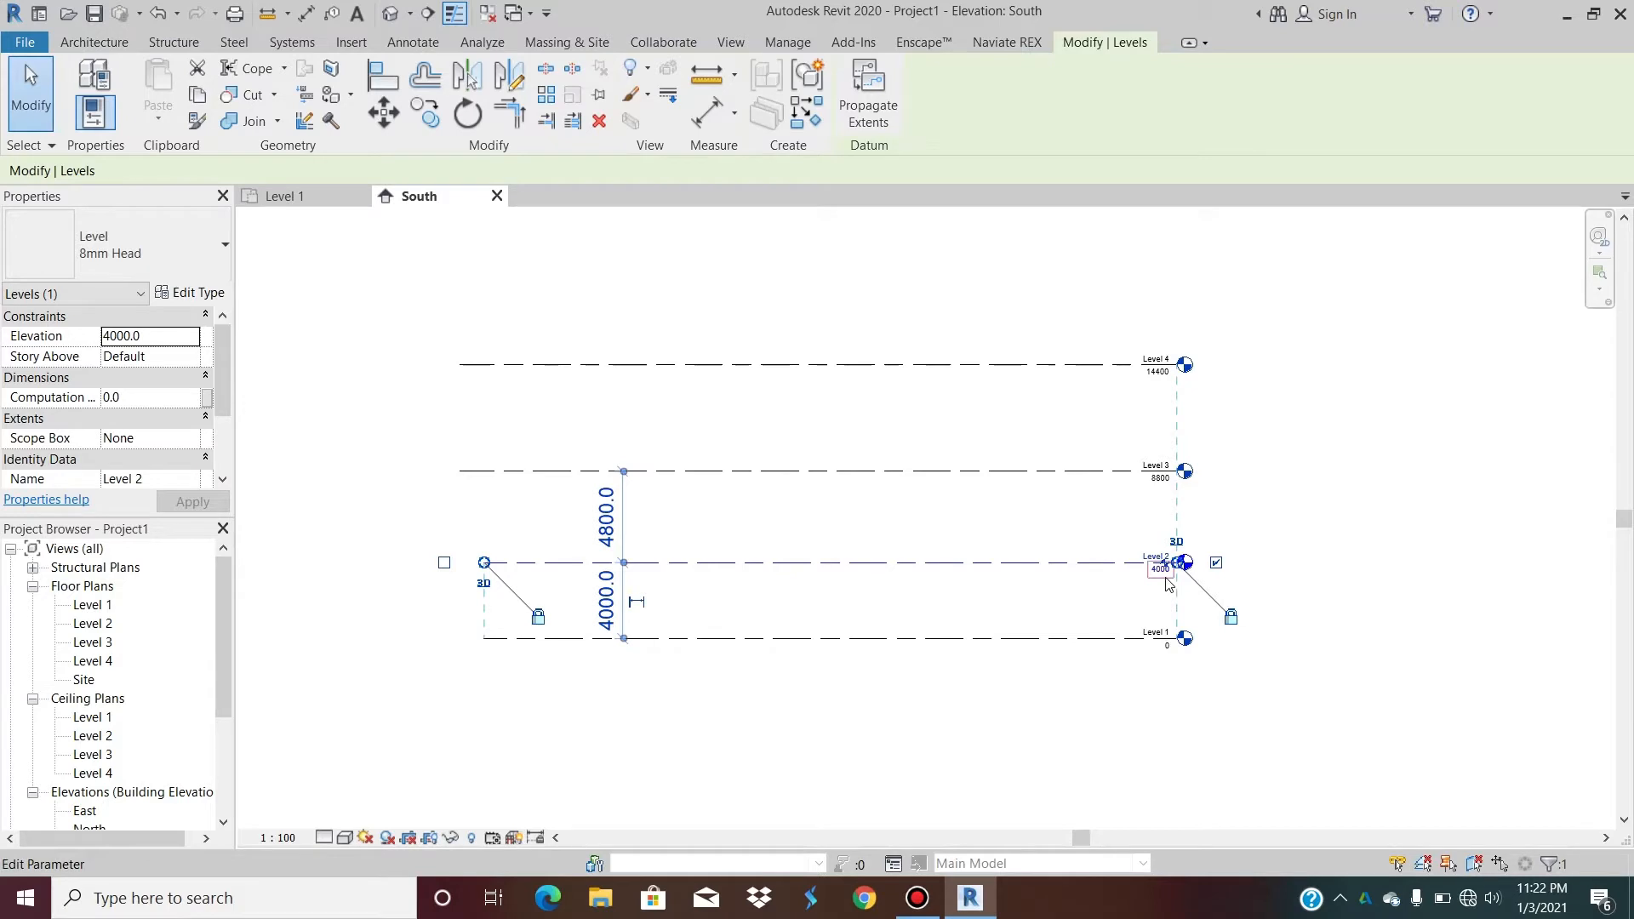
click(1018, 536)
click(1014, 567)
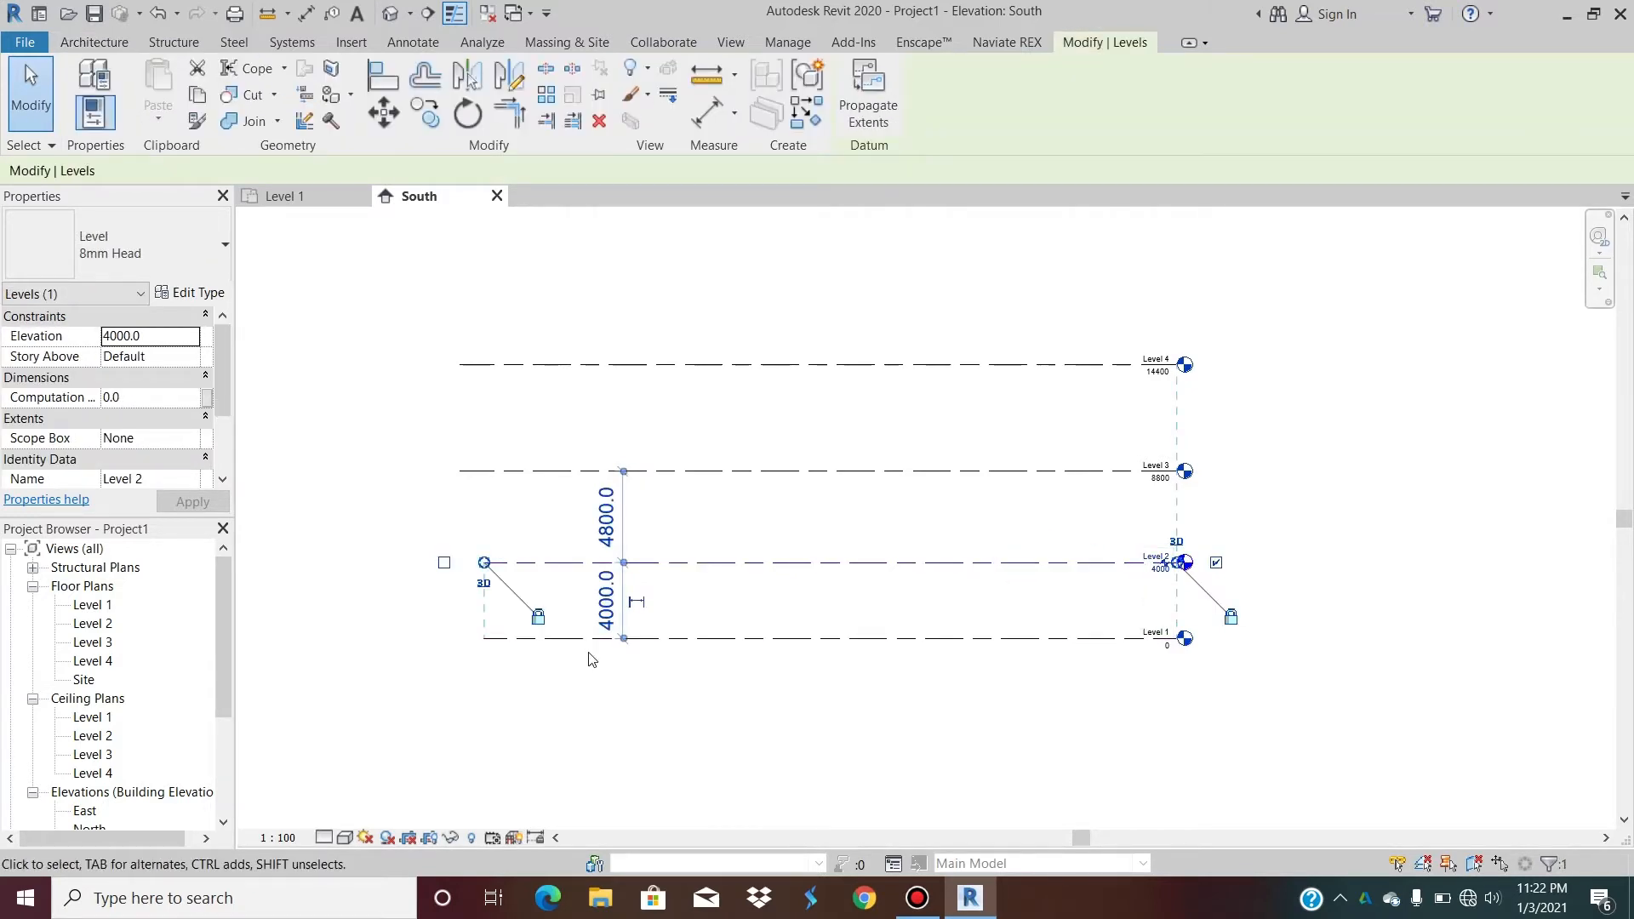
click(603, 625)
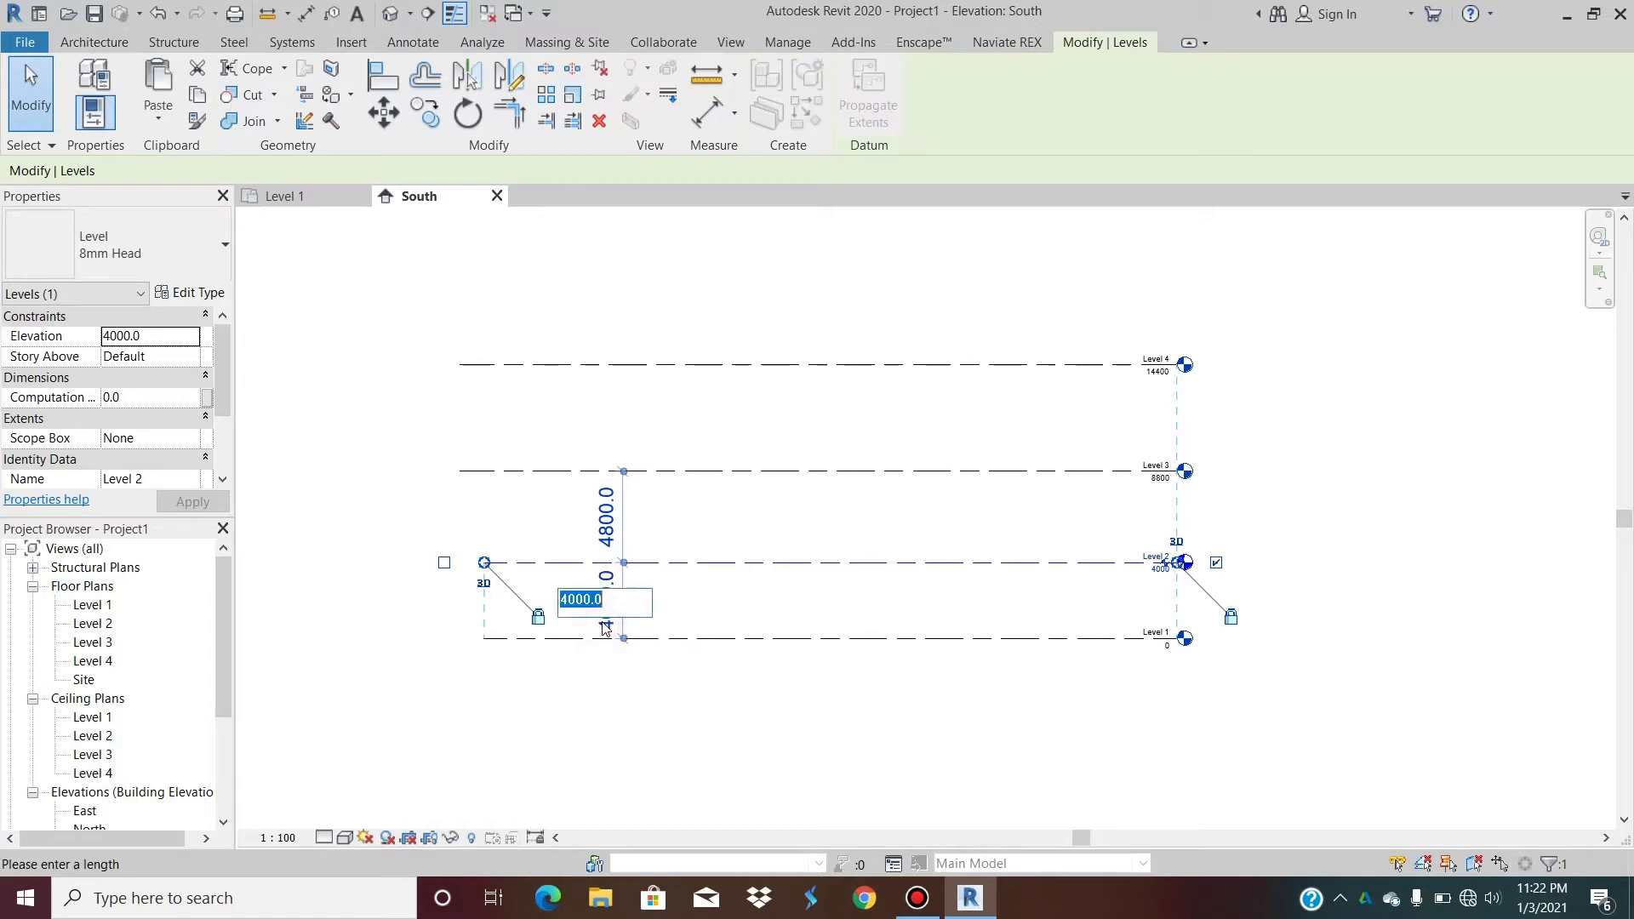
text(3000)
key(Return)
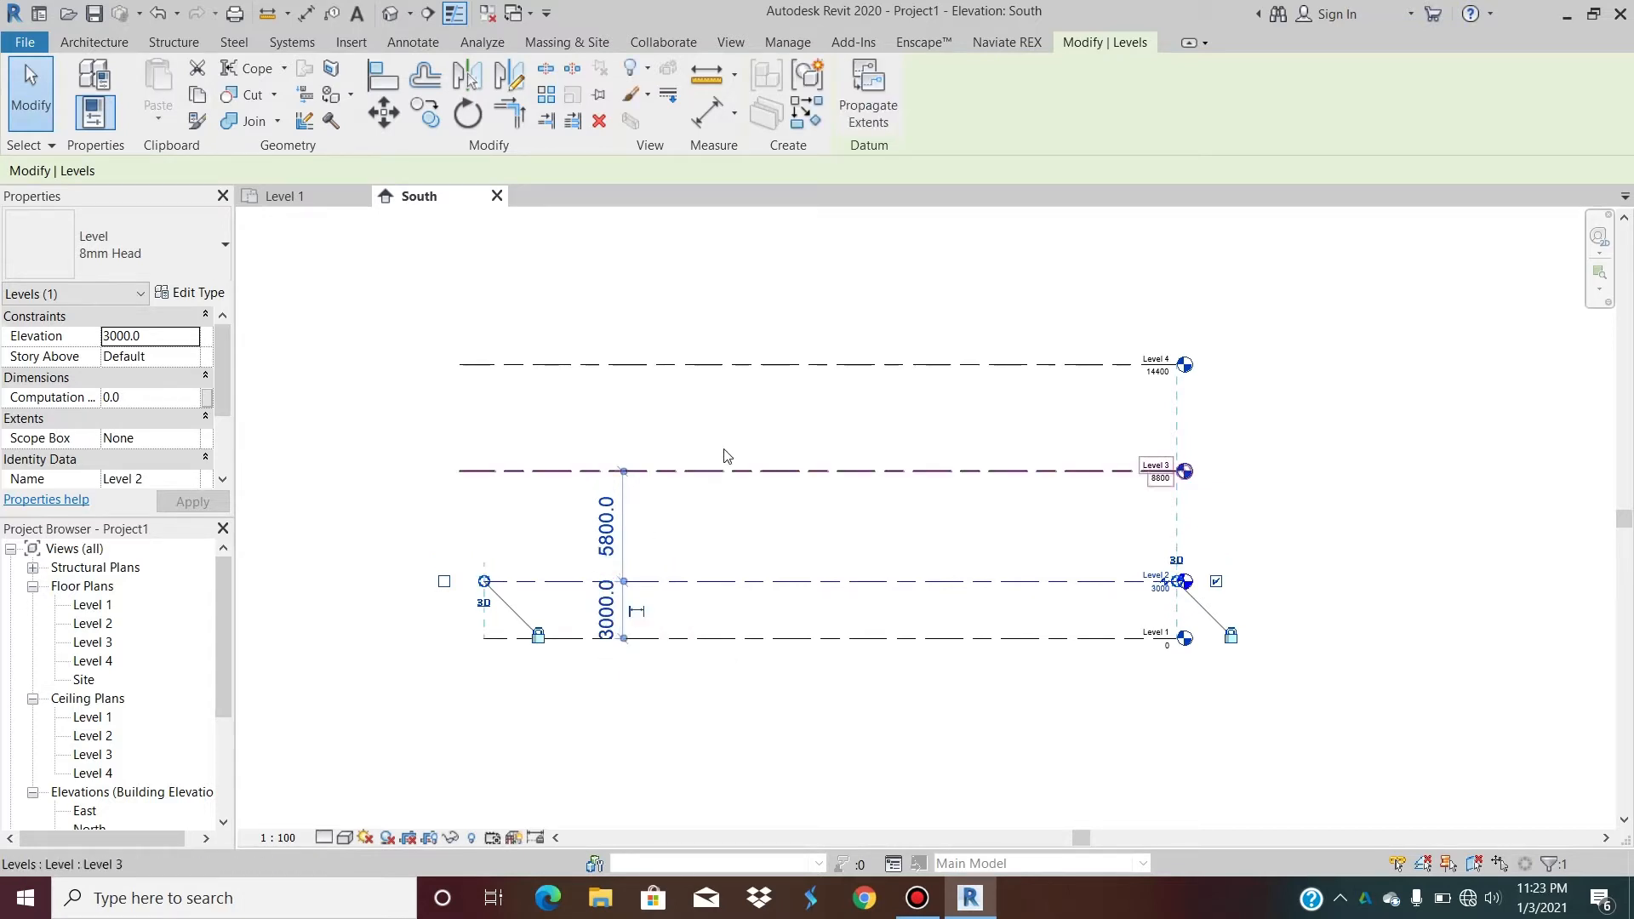
Move Level 3 so that it sits 3000 above Level 2.
click(734, 477)
click(586, 523)
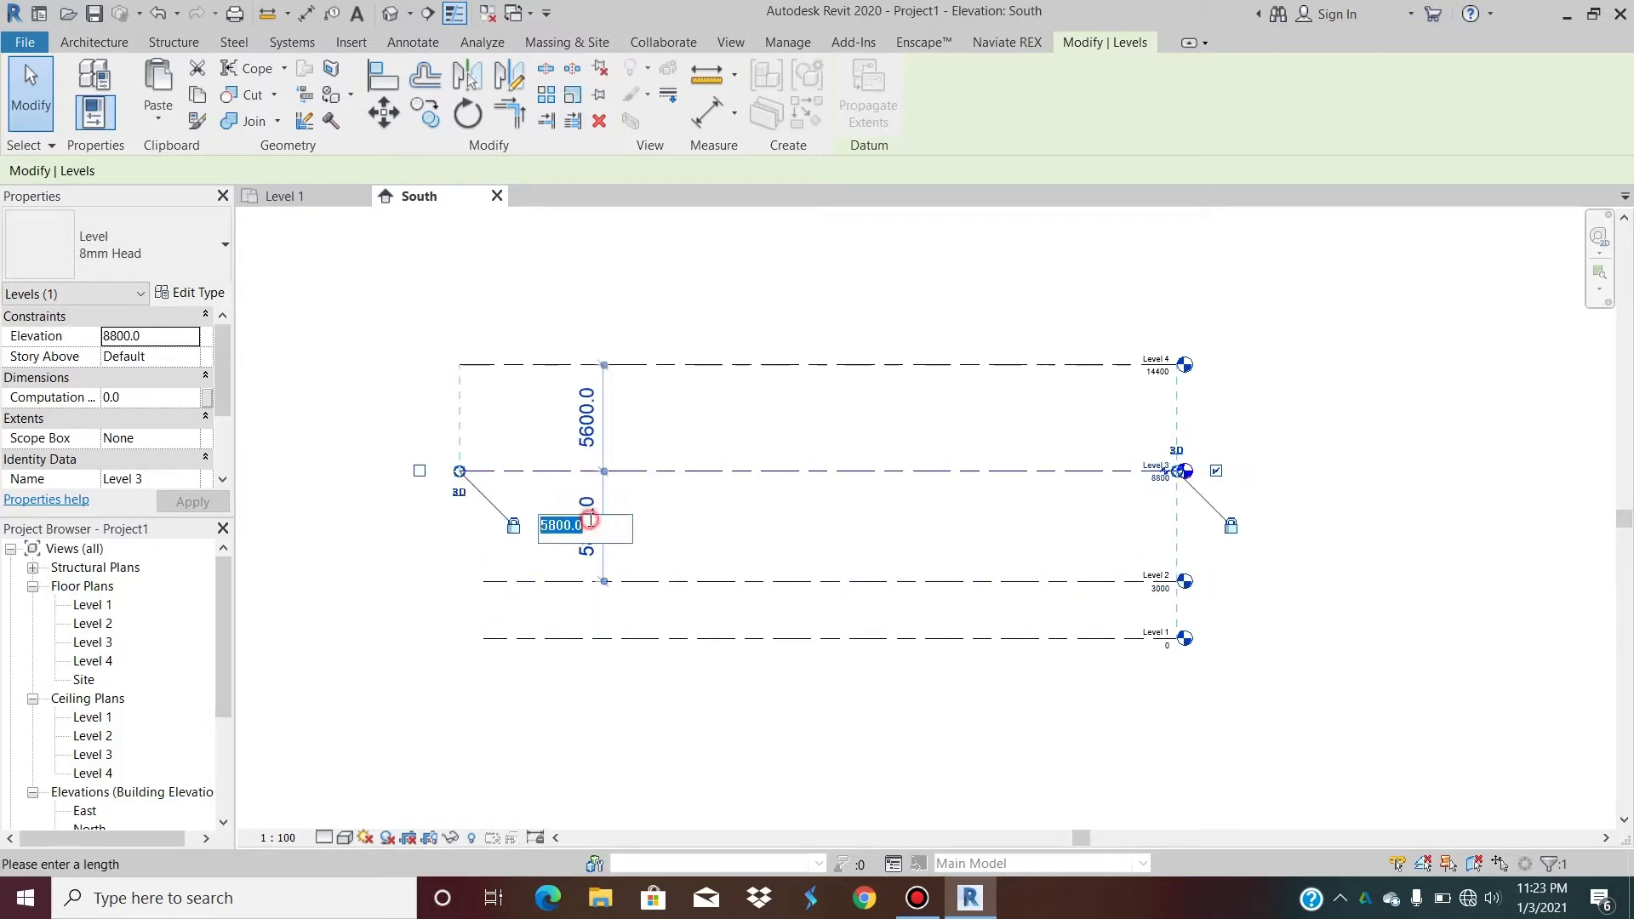
text(3000)
key(Return)
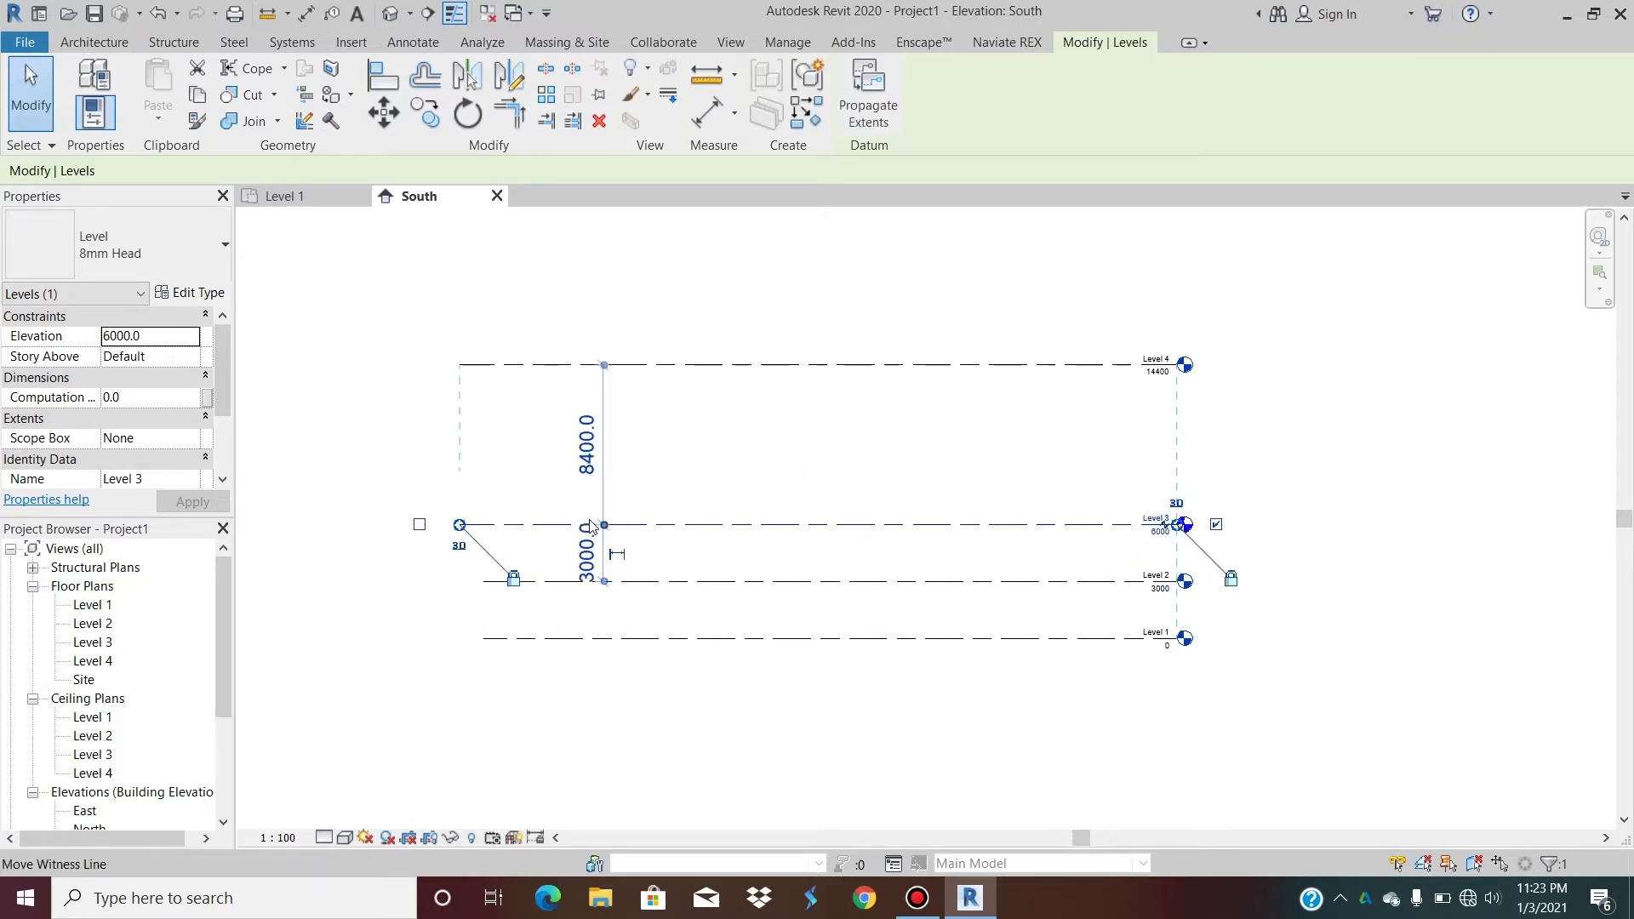
Move Level 4 so that it sits 3000 above Level 3, and clear the selection.
click(703, 365)
click(585, 466)
text(3000)
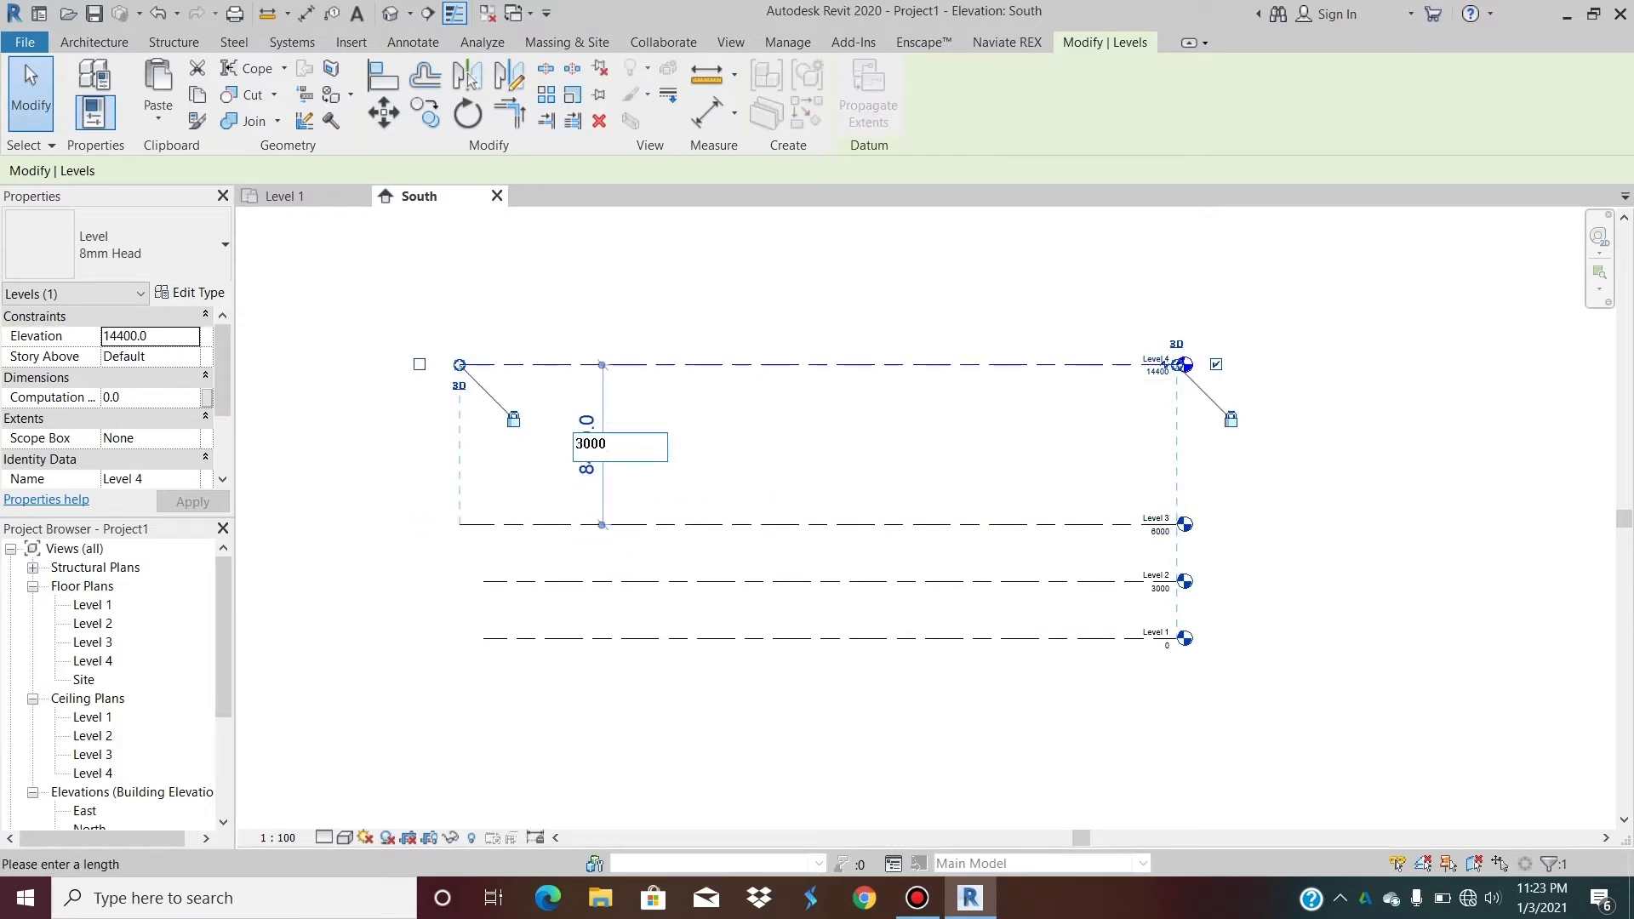
key(Return)
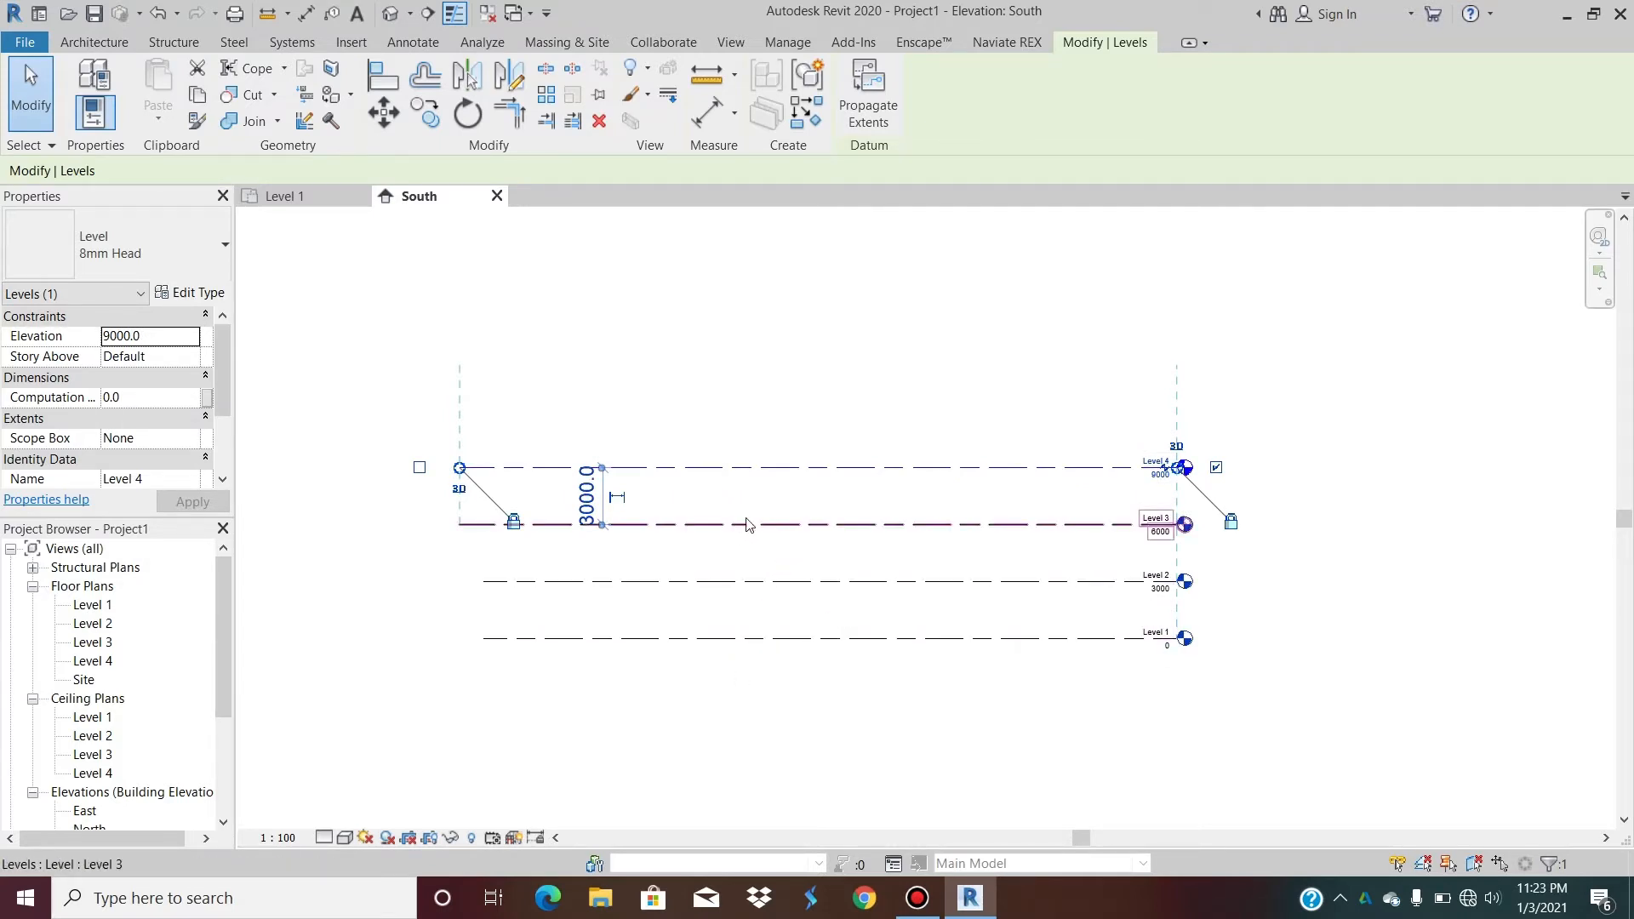
click(787, 284)
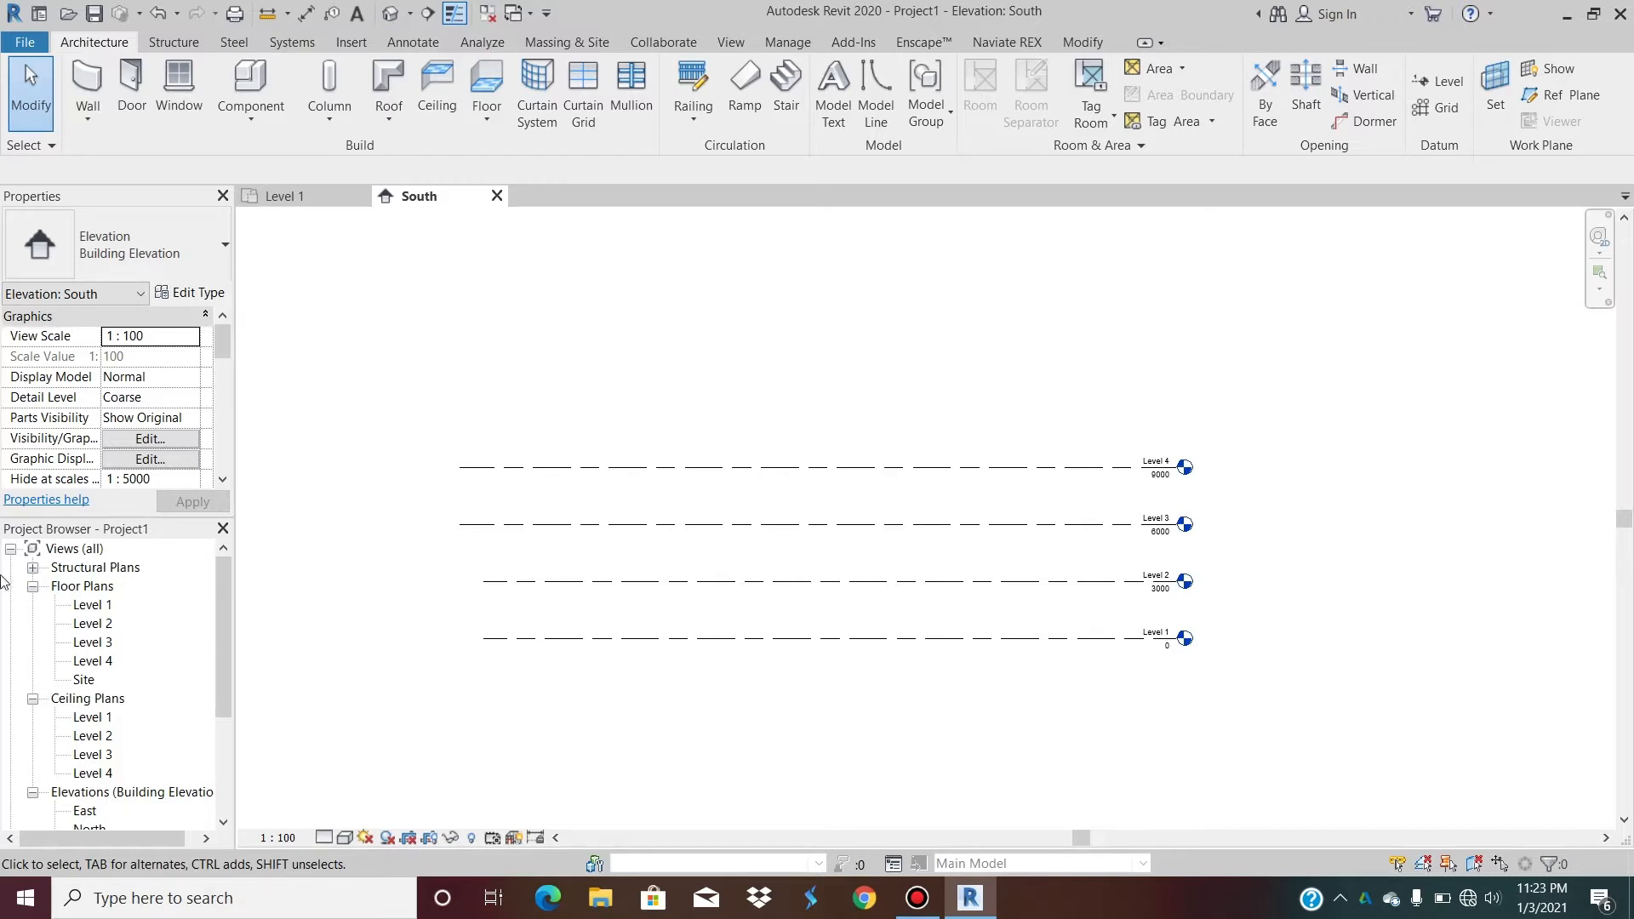
Open the Level 1 floor plan and start the Wall command, browsing the wall types but keeping Basic Wall Generic - 200mm.
double_click(91, 605)
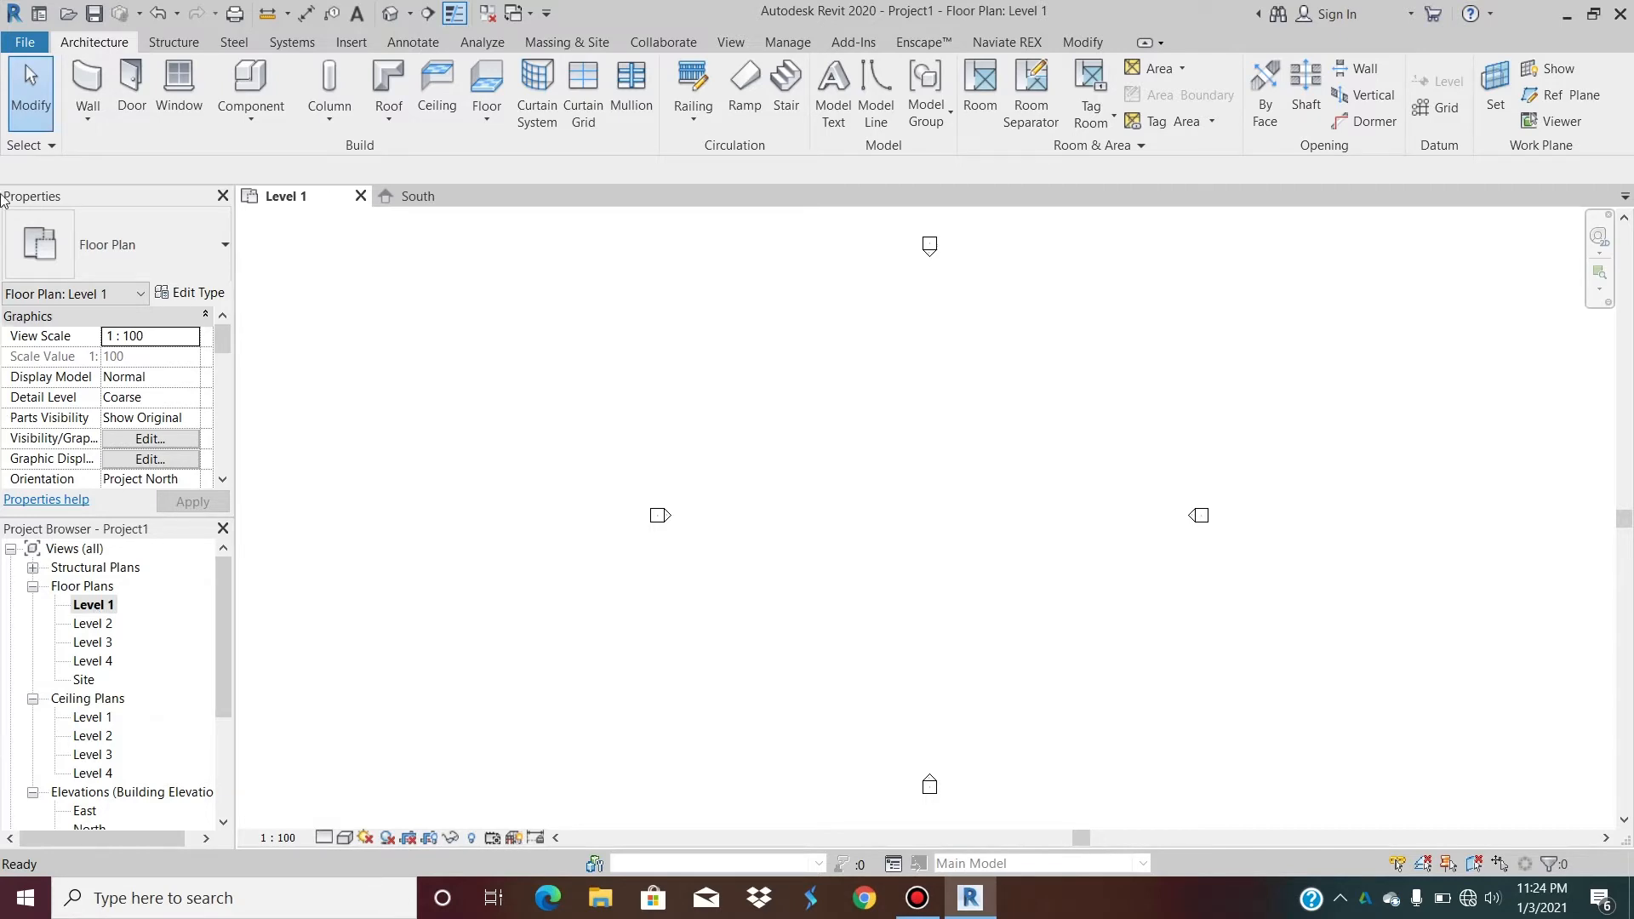
click(82, 78)
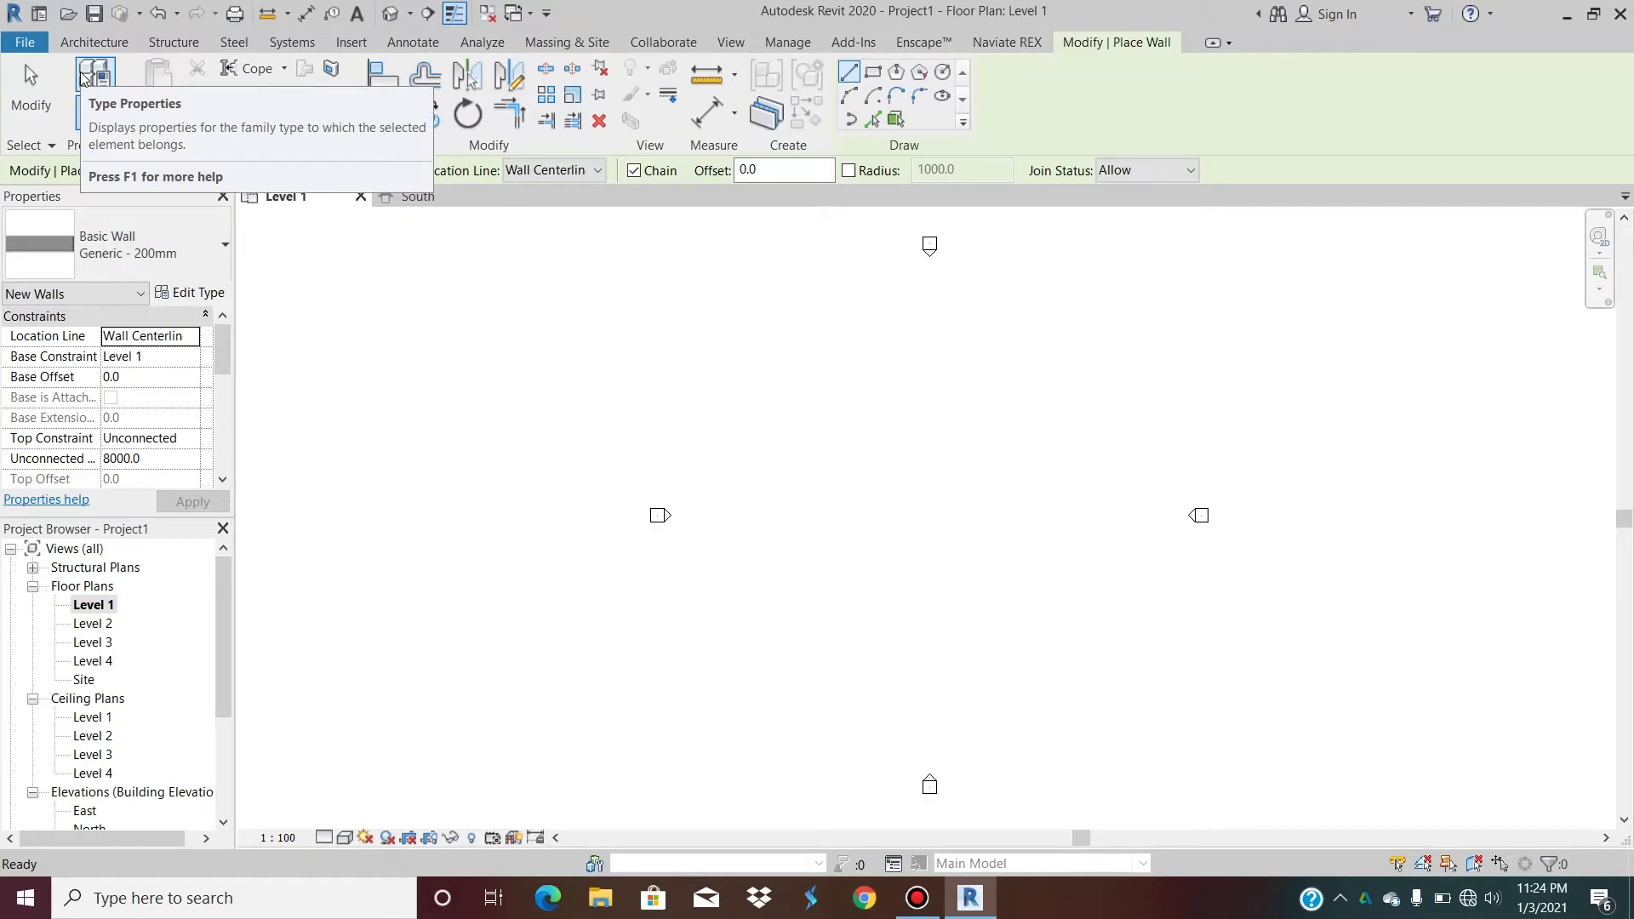
click(105, 265)
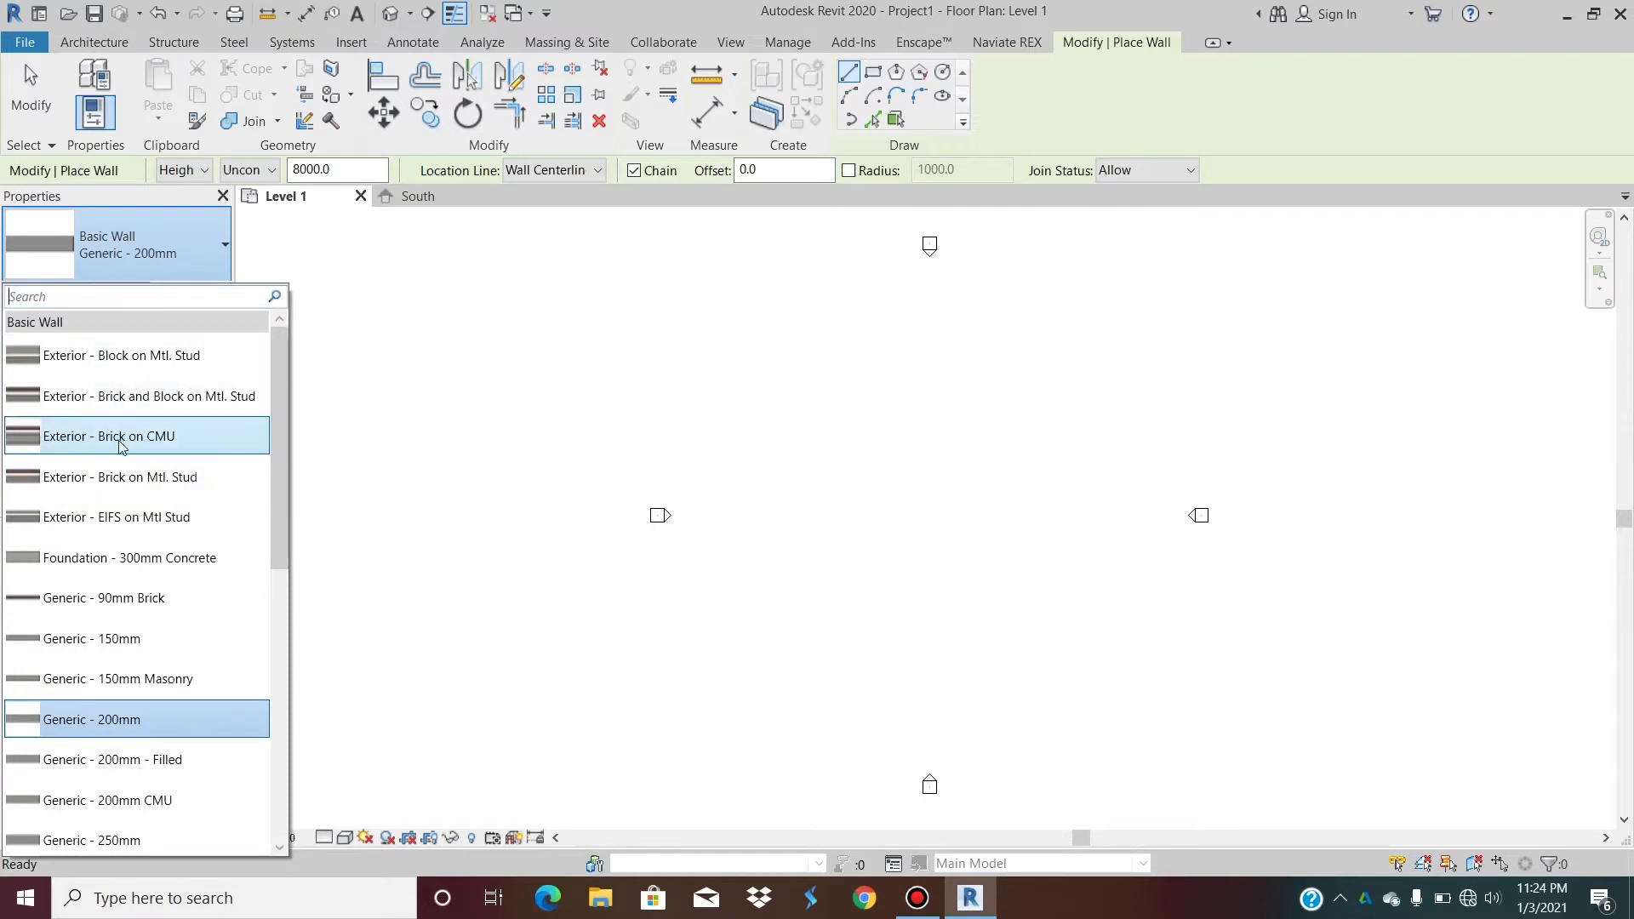
scroll(101, 570, down, 5)
scroll(101, 572, up, 1)
scroll(100, 573, up, 4)
click(128, 265)
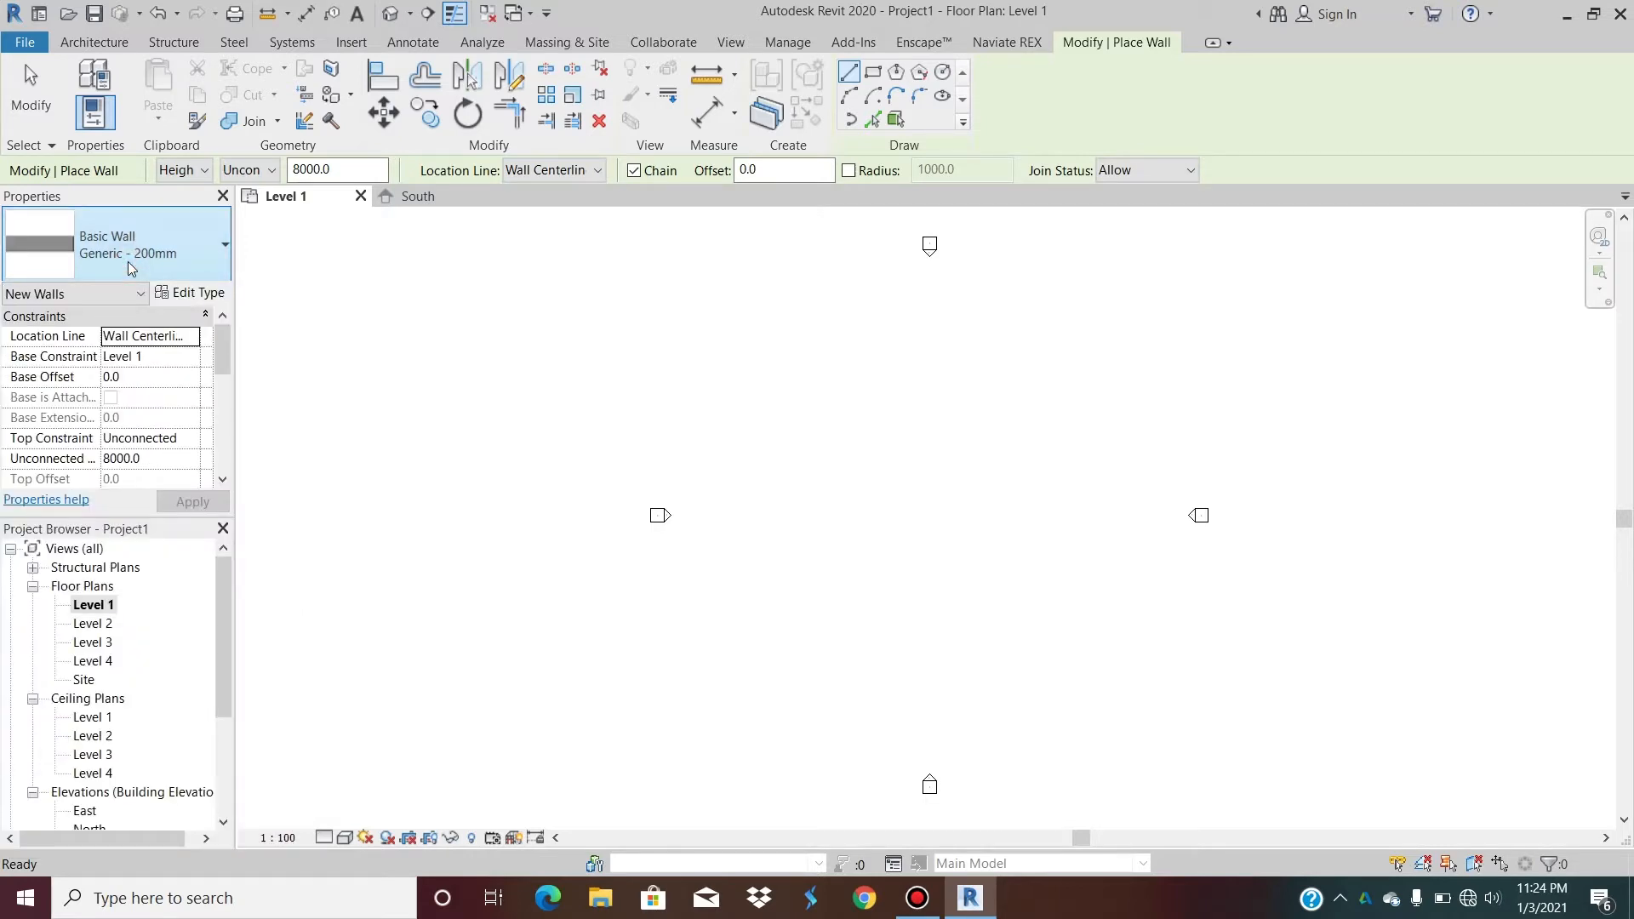
Duplicate the Generic - 200mm wall type under the name "_Ext wall".
click(183, 293)
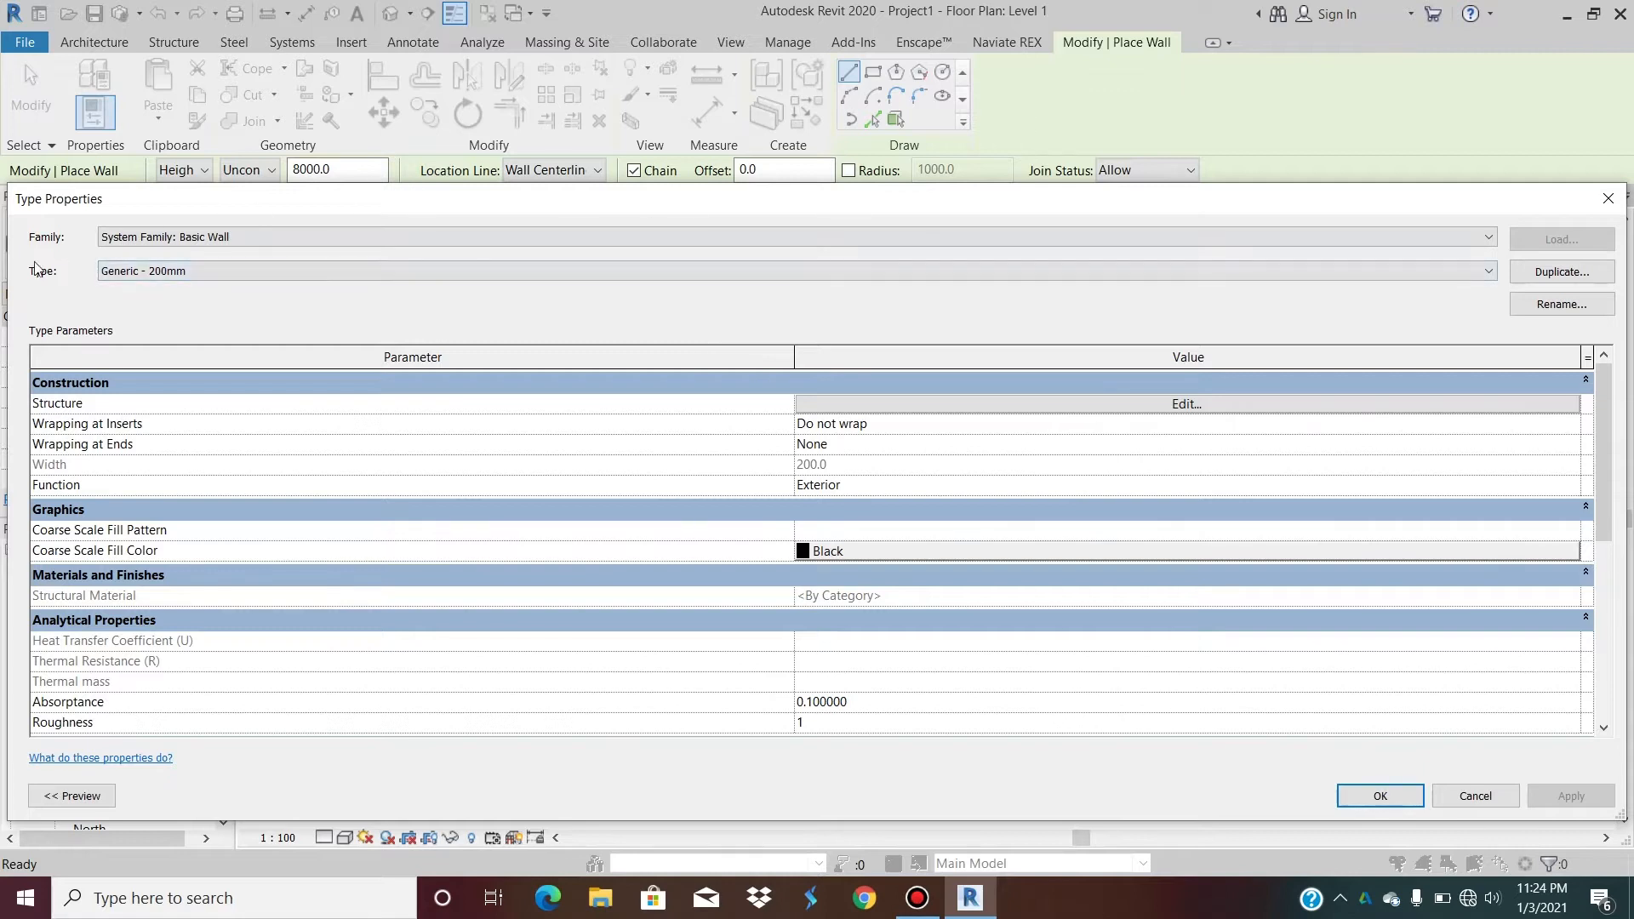
drag(9, 272, 919, 302)
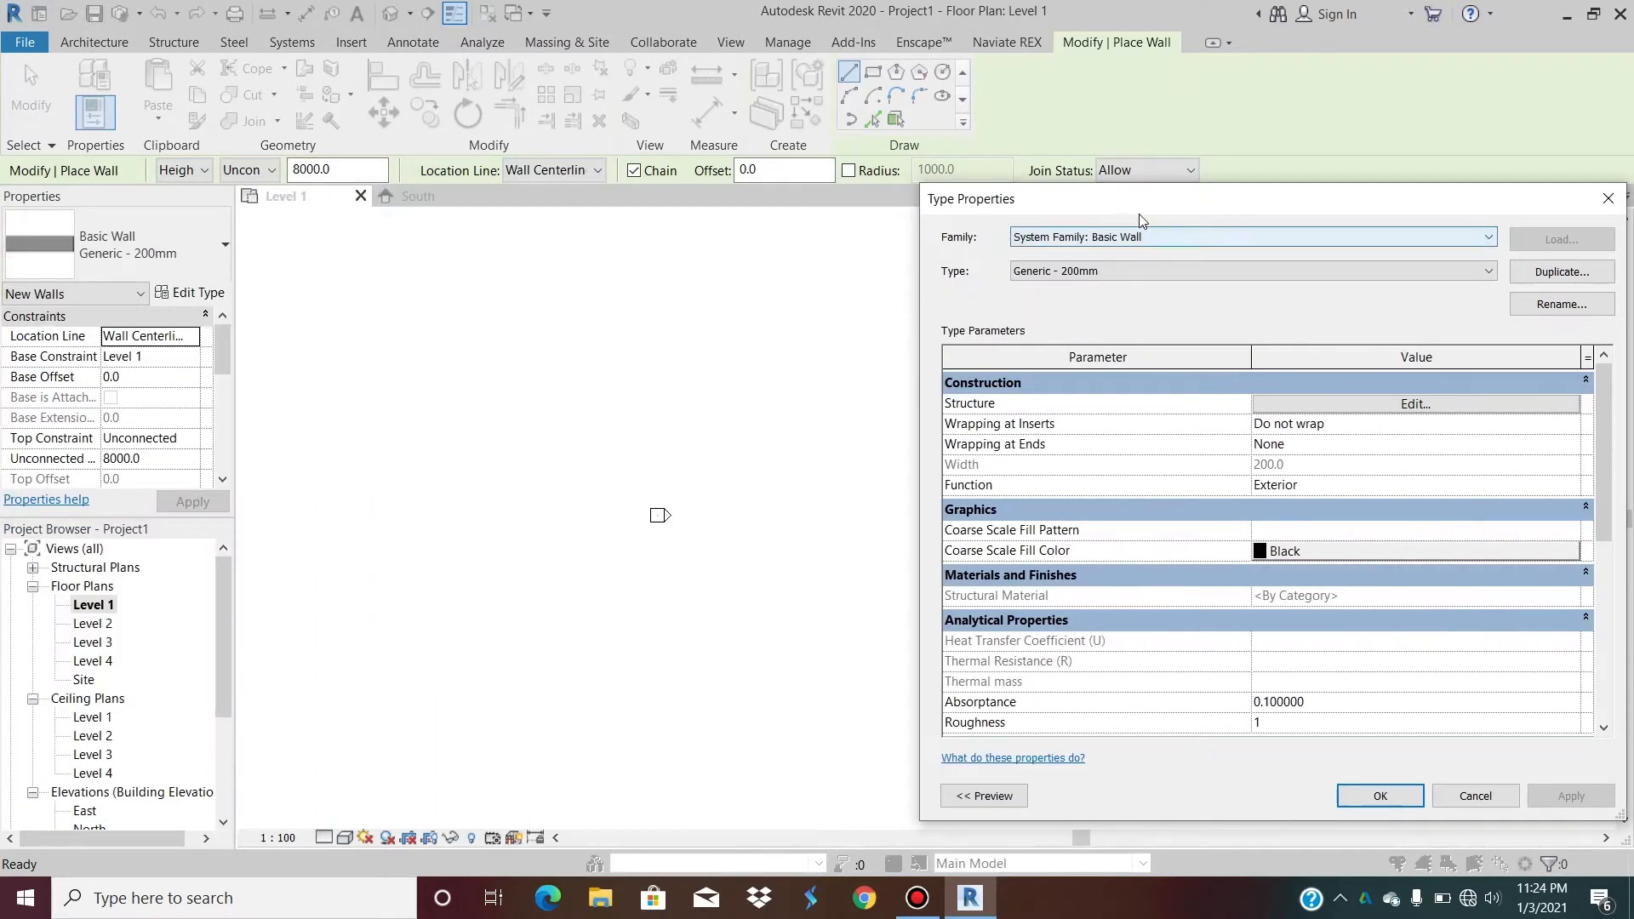
drag(1137, 211, 650, 158)
click(1076, 217)
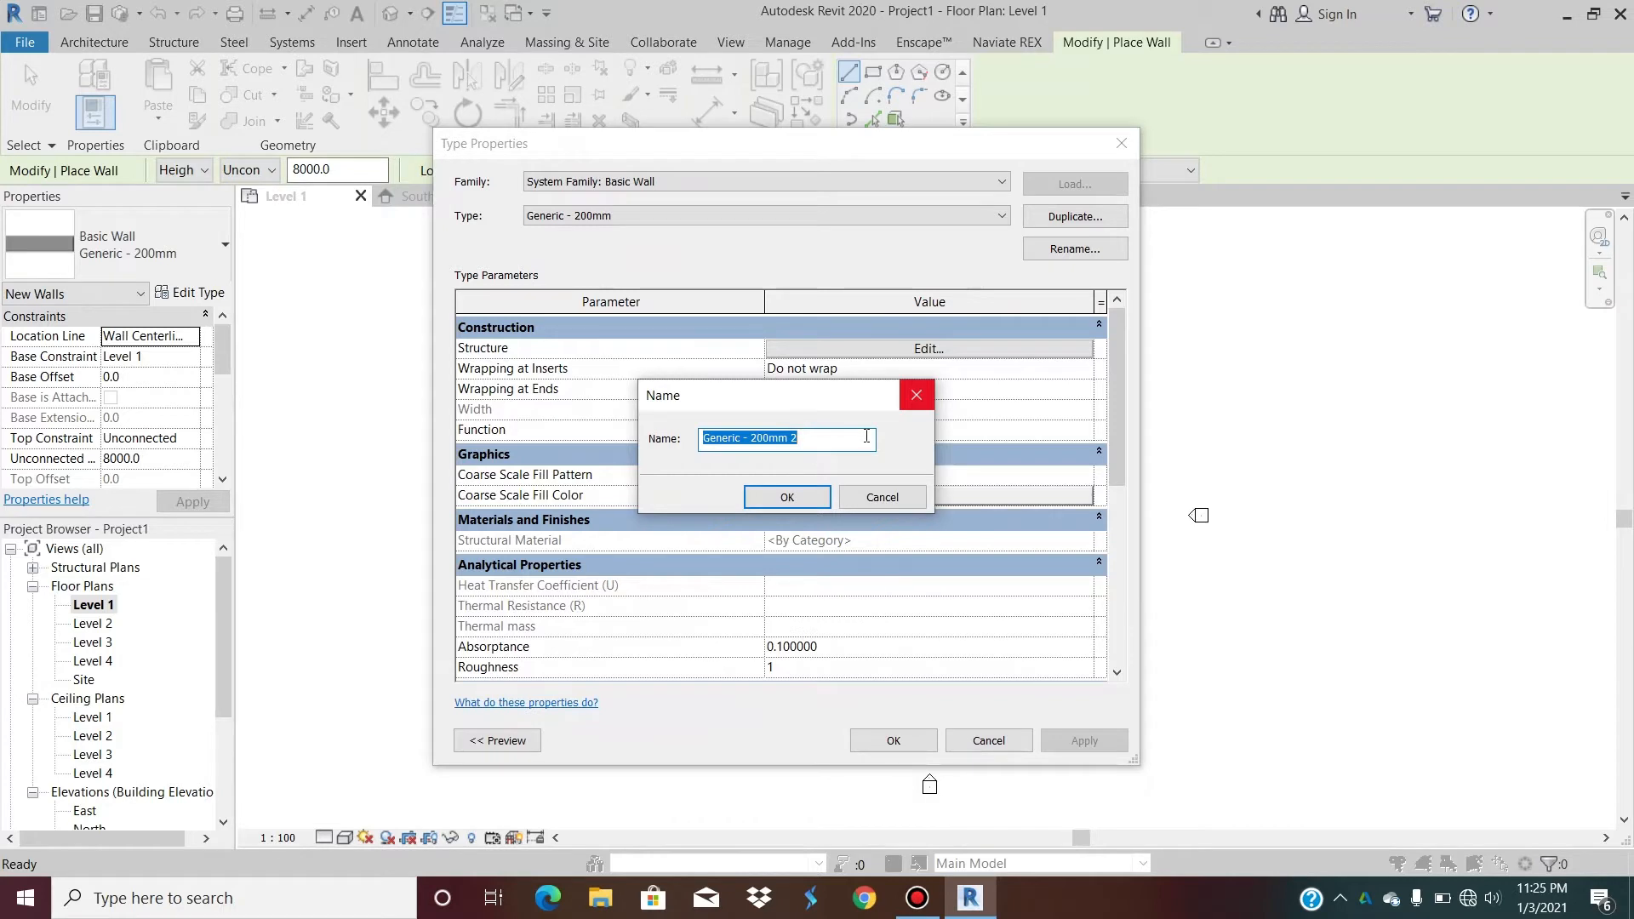
key(BackSpace)
text(_Ext wall)
key(Return)
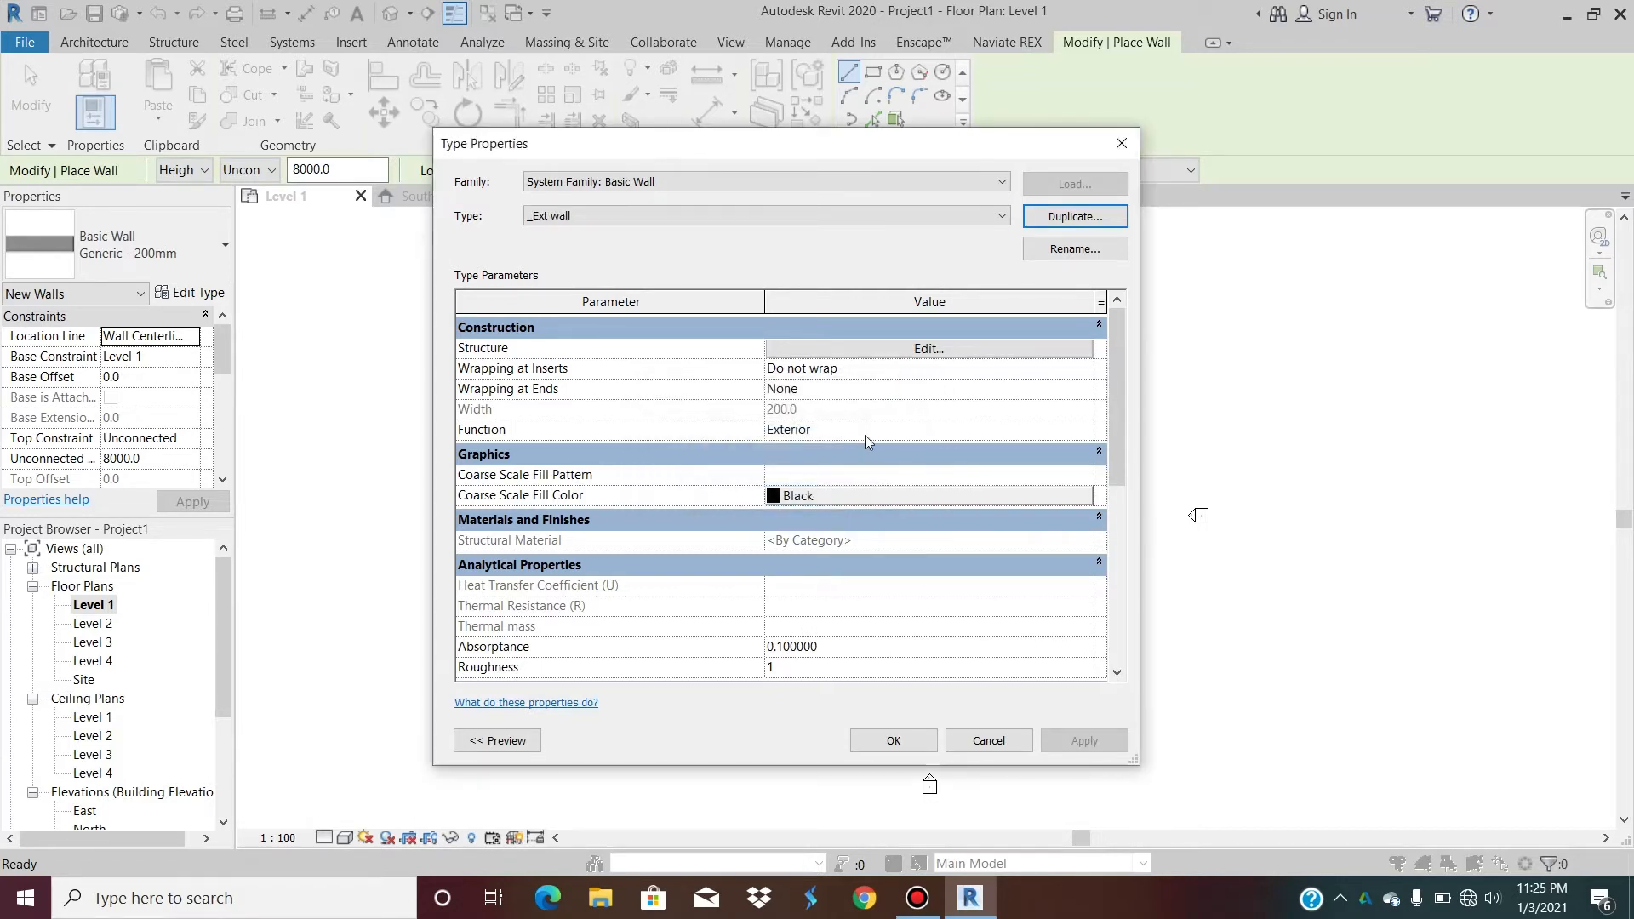
Edit the _Ext wall structure with the preview shown, inserting a layer 100 thick outside the exterior core boundary.
click(826, 348)
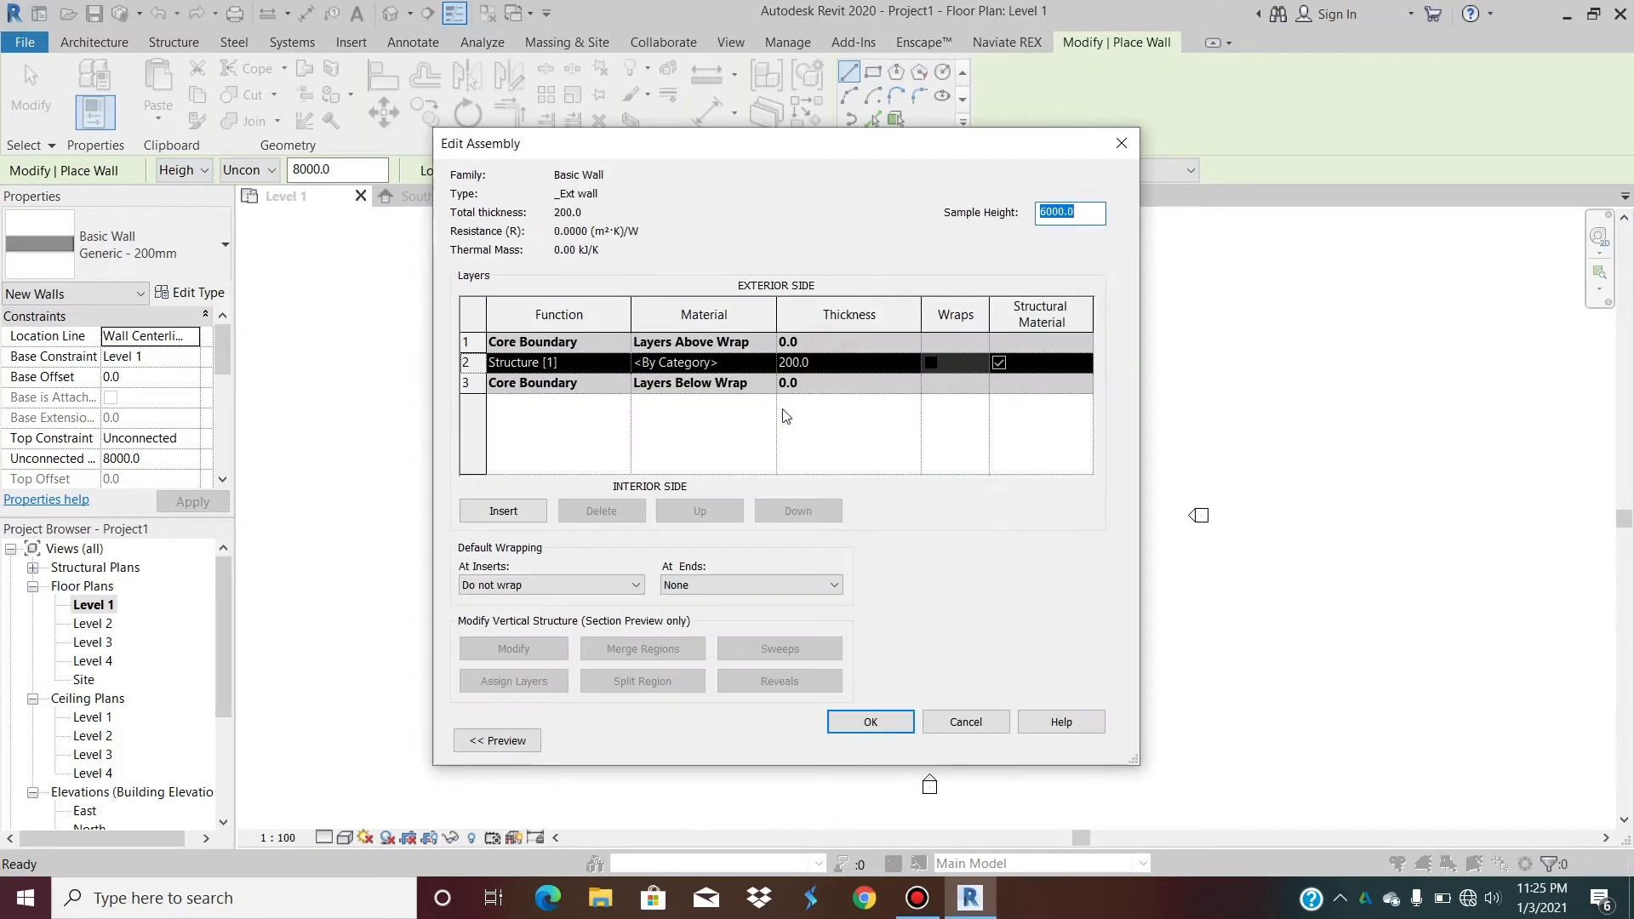
click(490, 743)
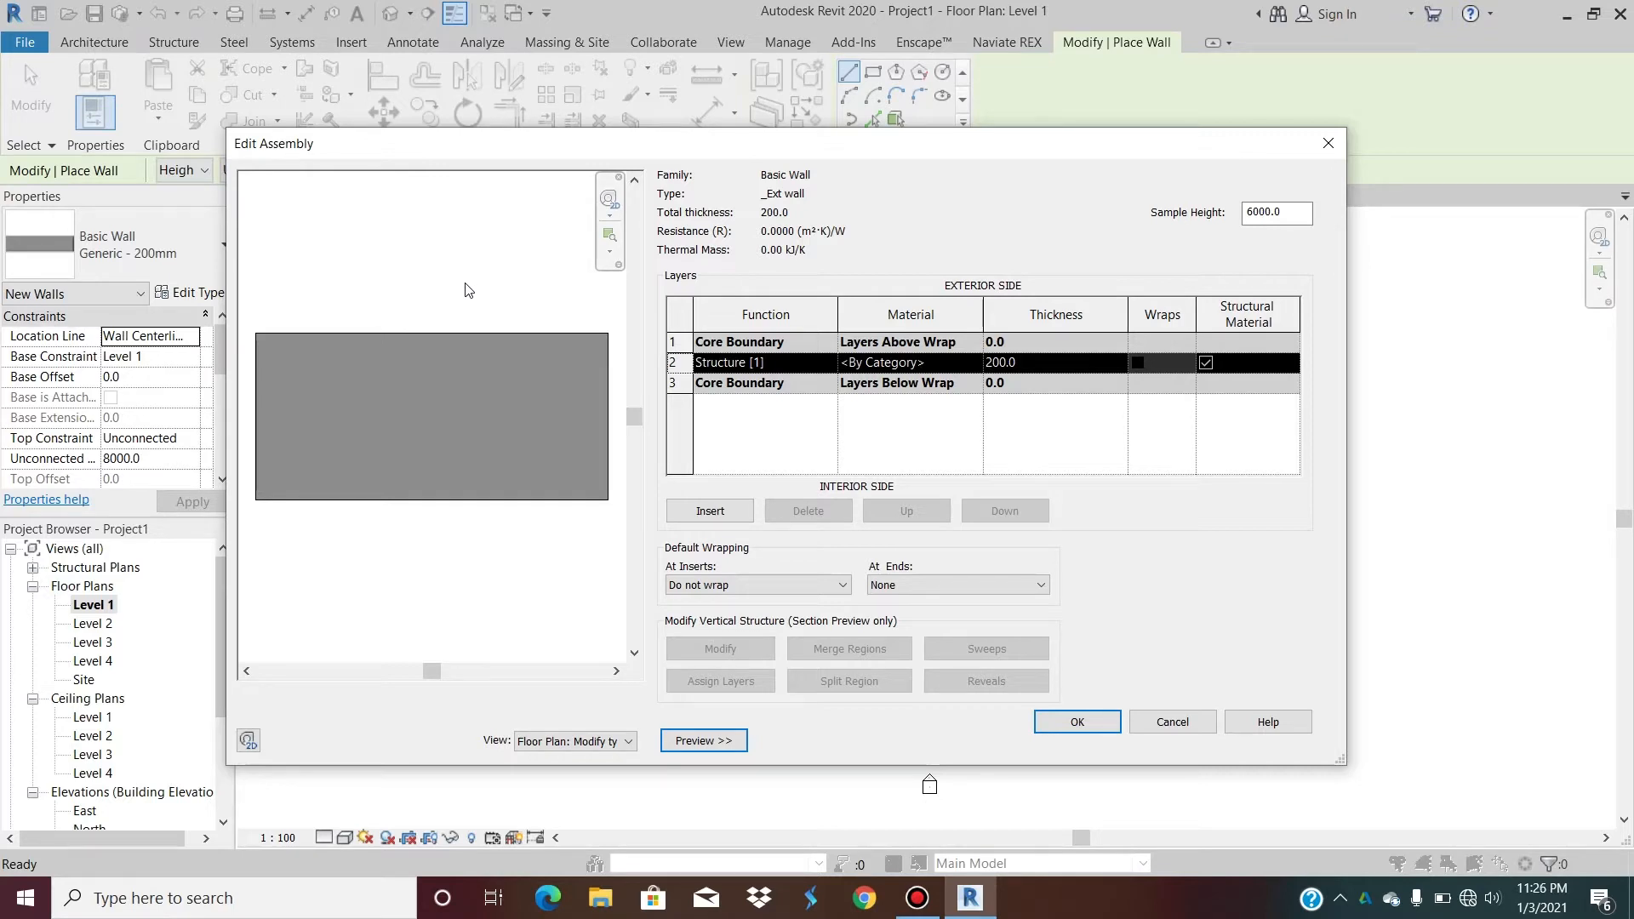
click(691, 341)
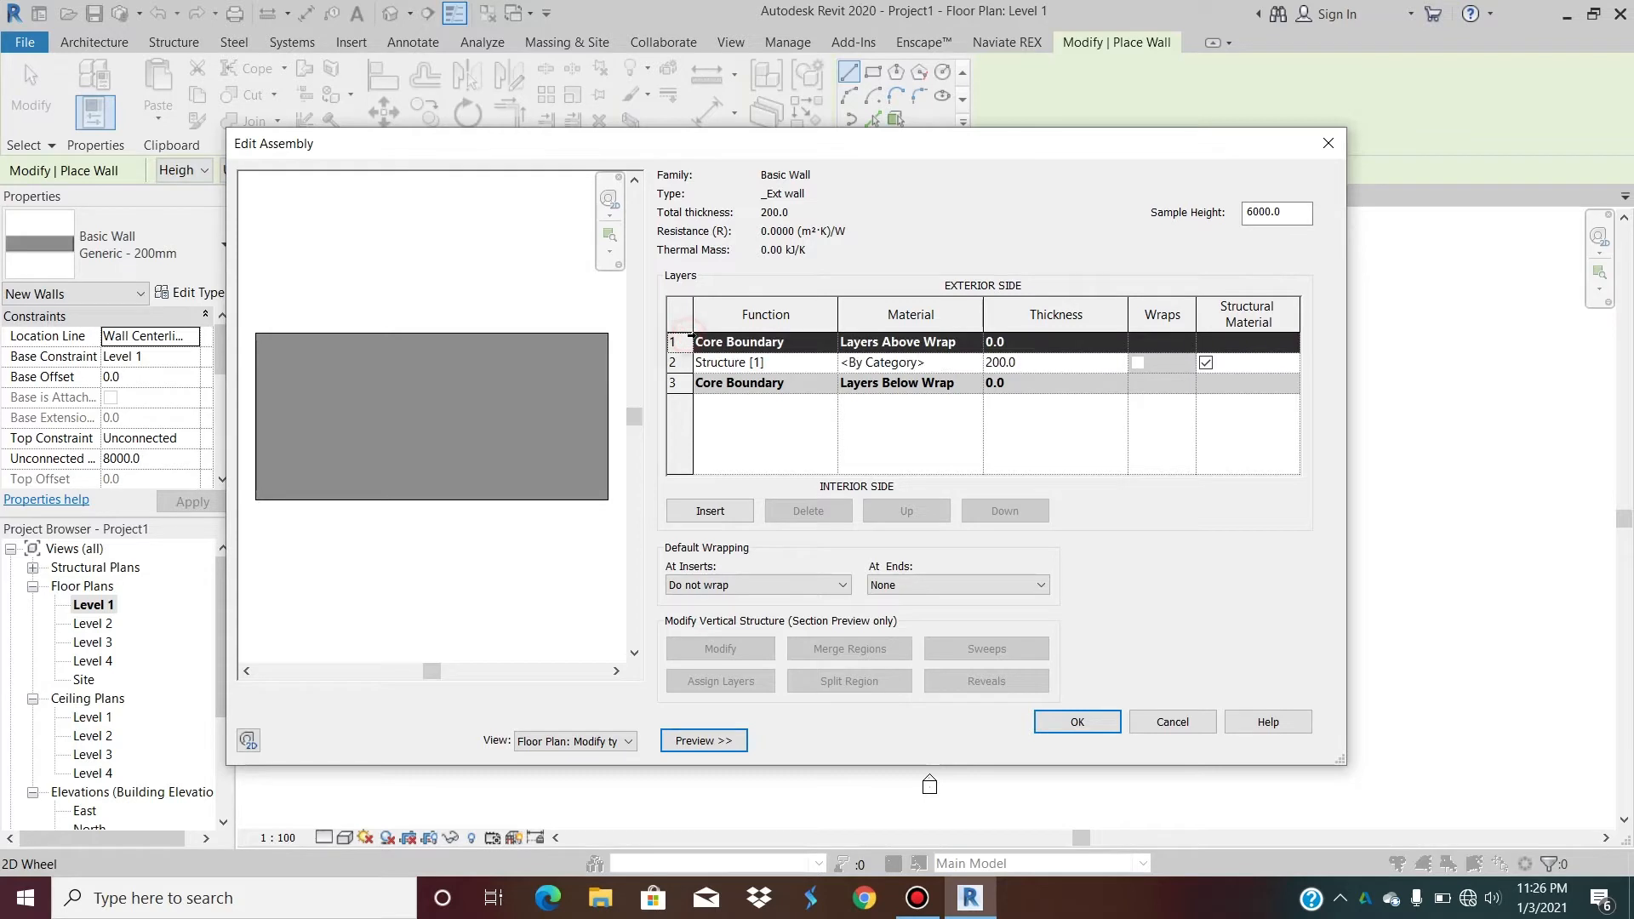
click(707, 512)
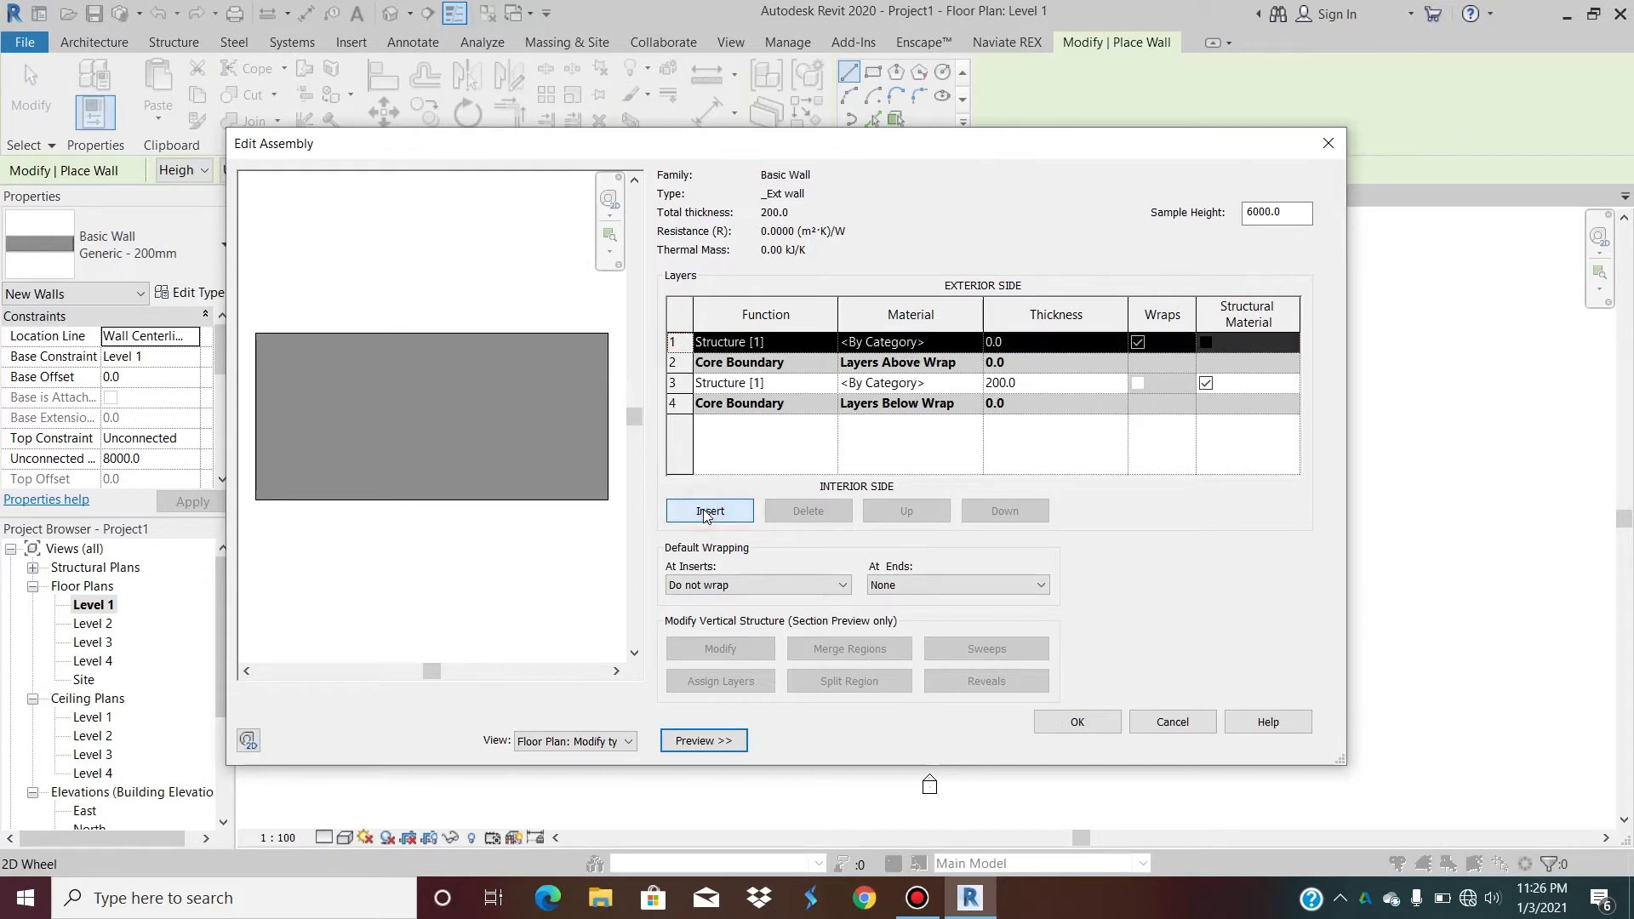
click(1014, 343)
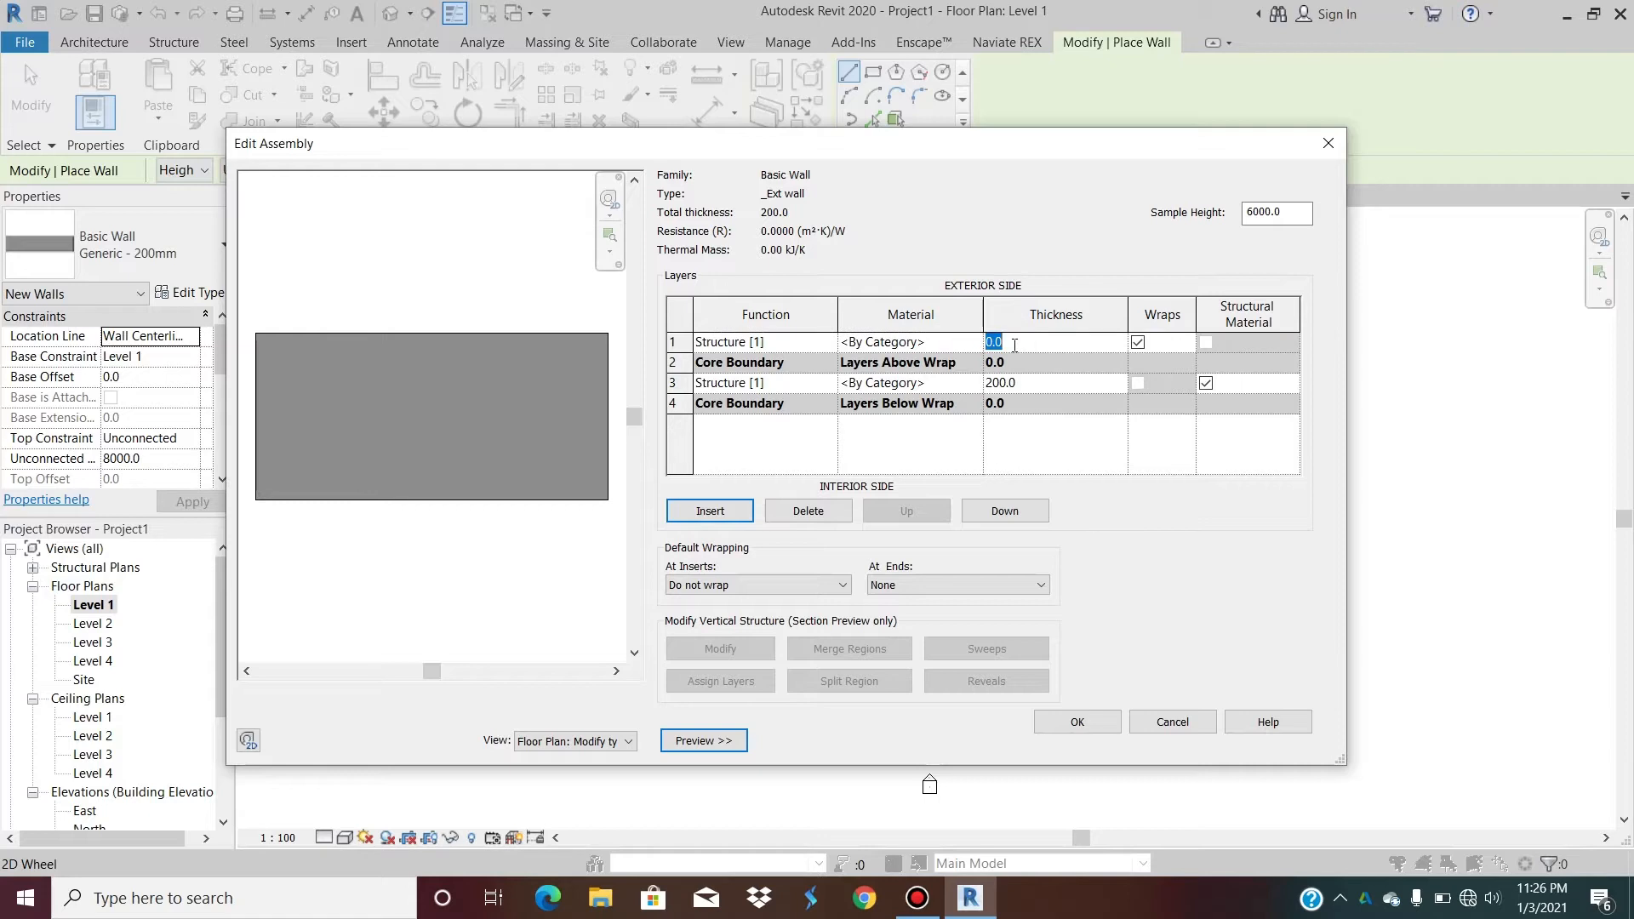
text(100)
key(Tab)
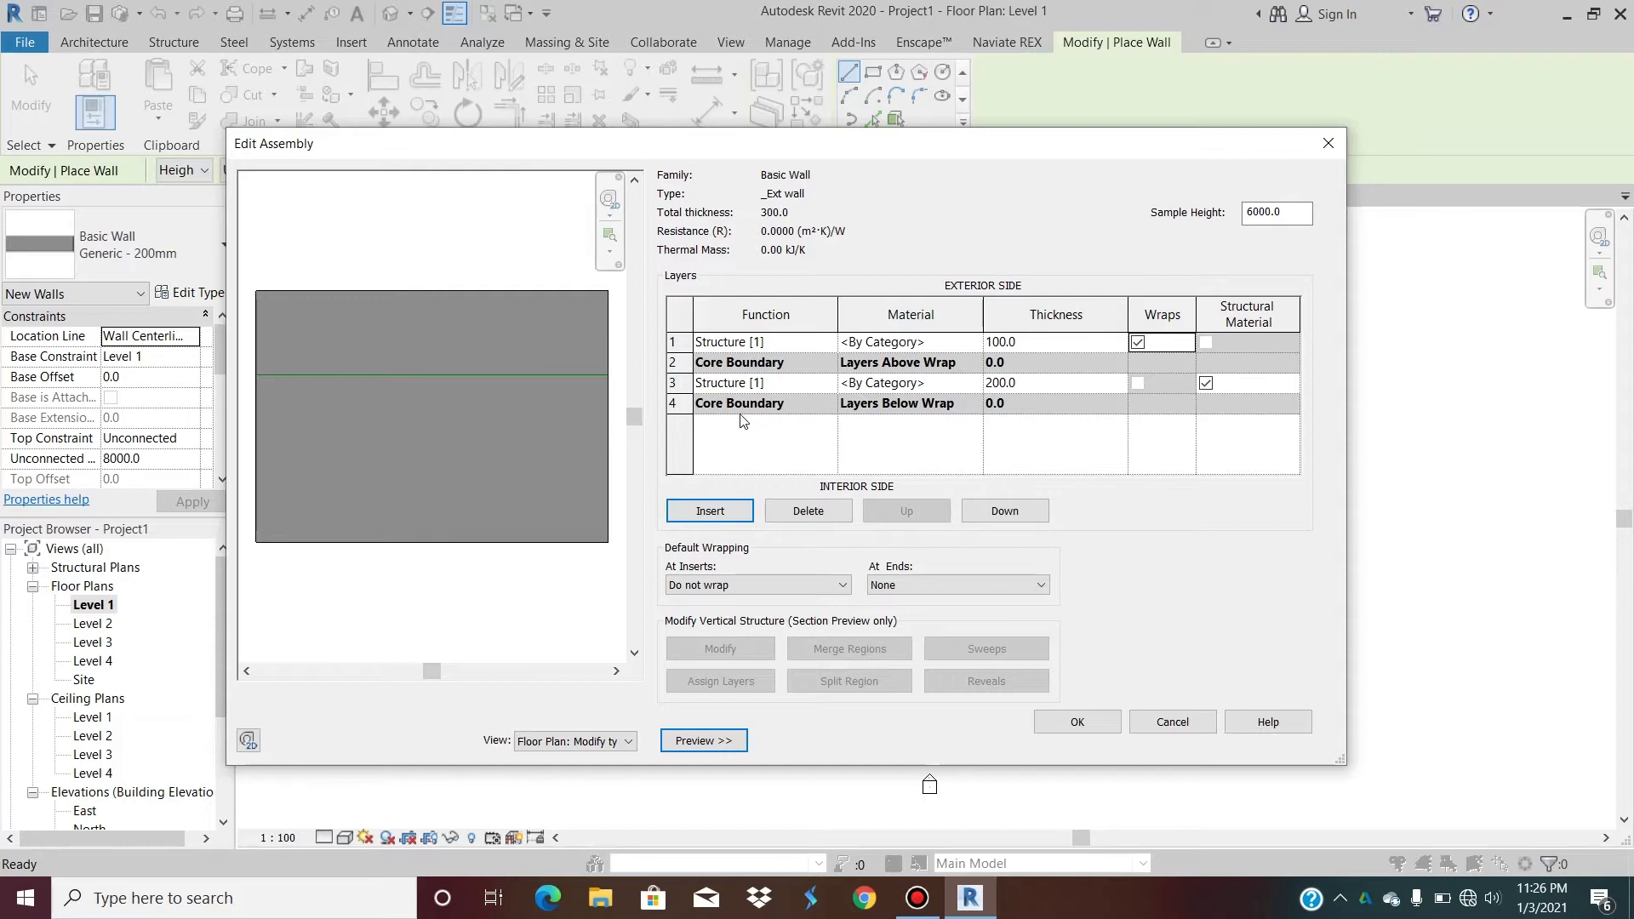
Insert a layer 50 thick between the 200 structure layer and the interior-side core boundary.
click(691, 402)
click(728, 511)
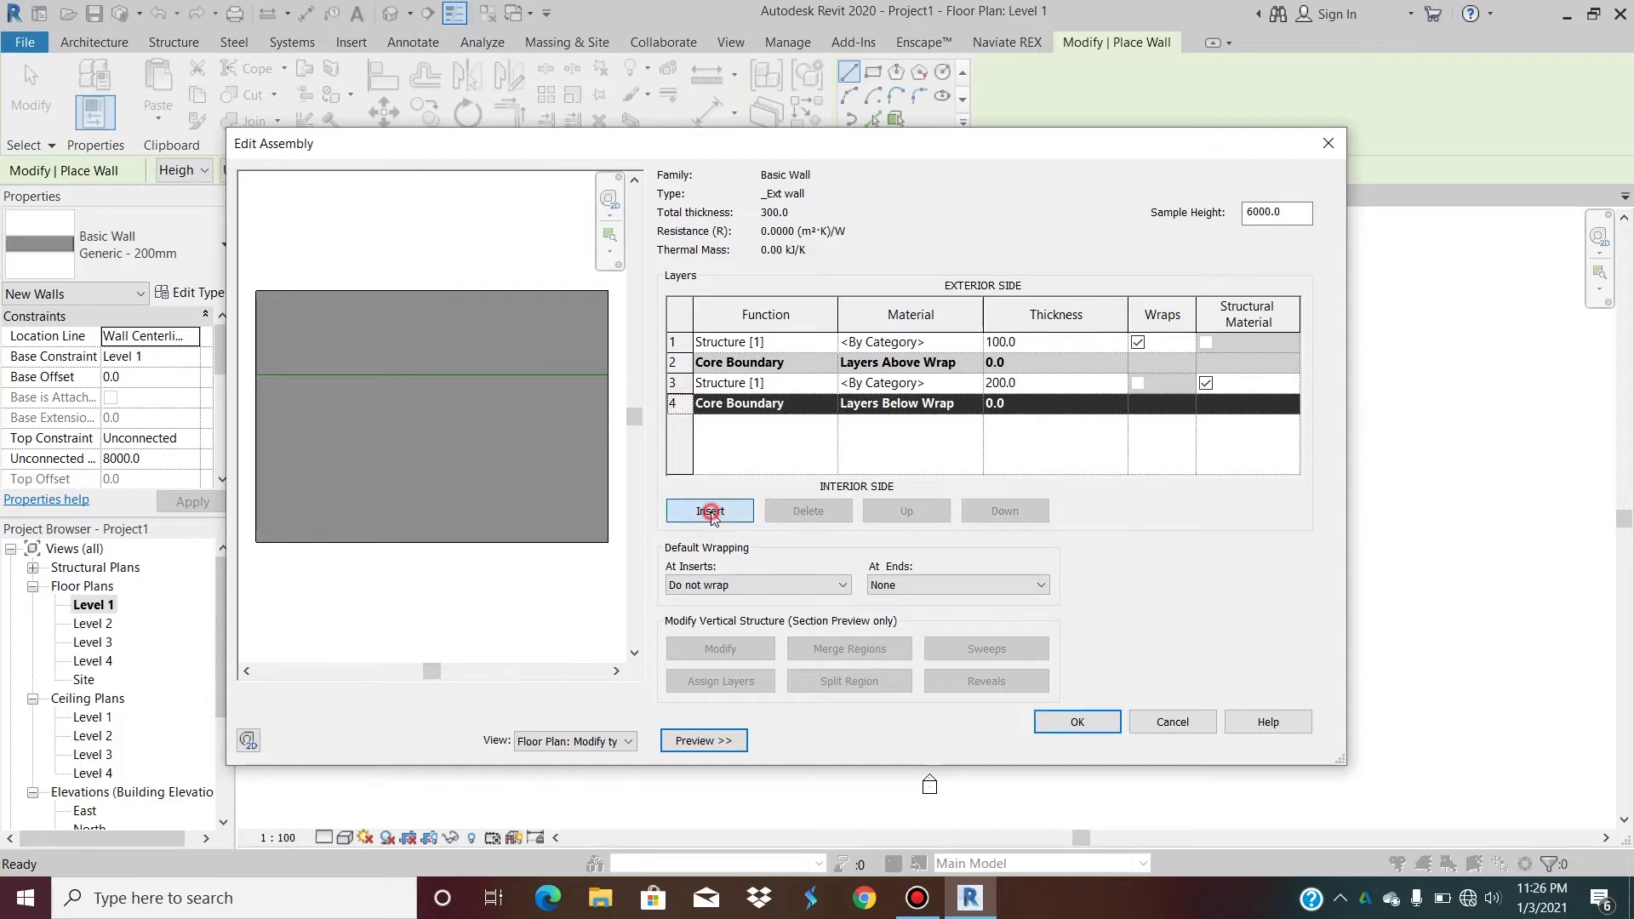
click(1039, 409)
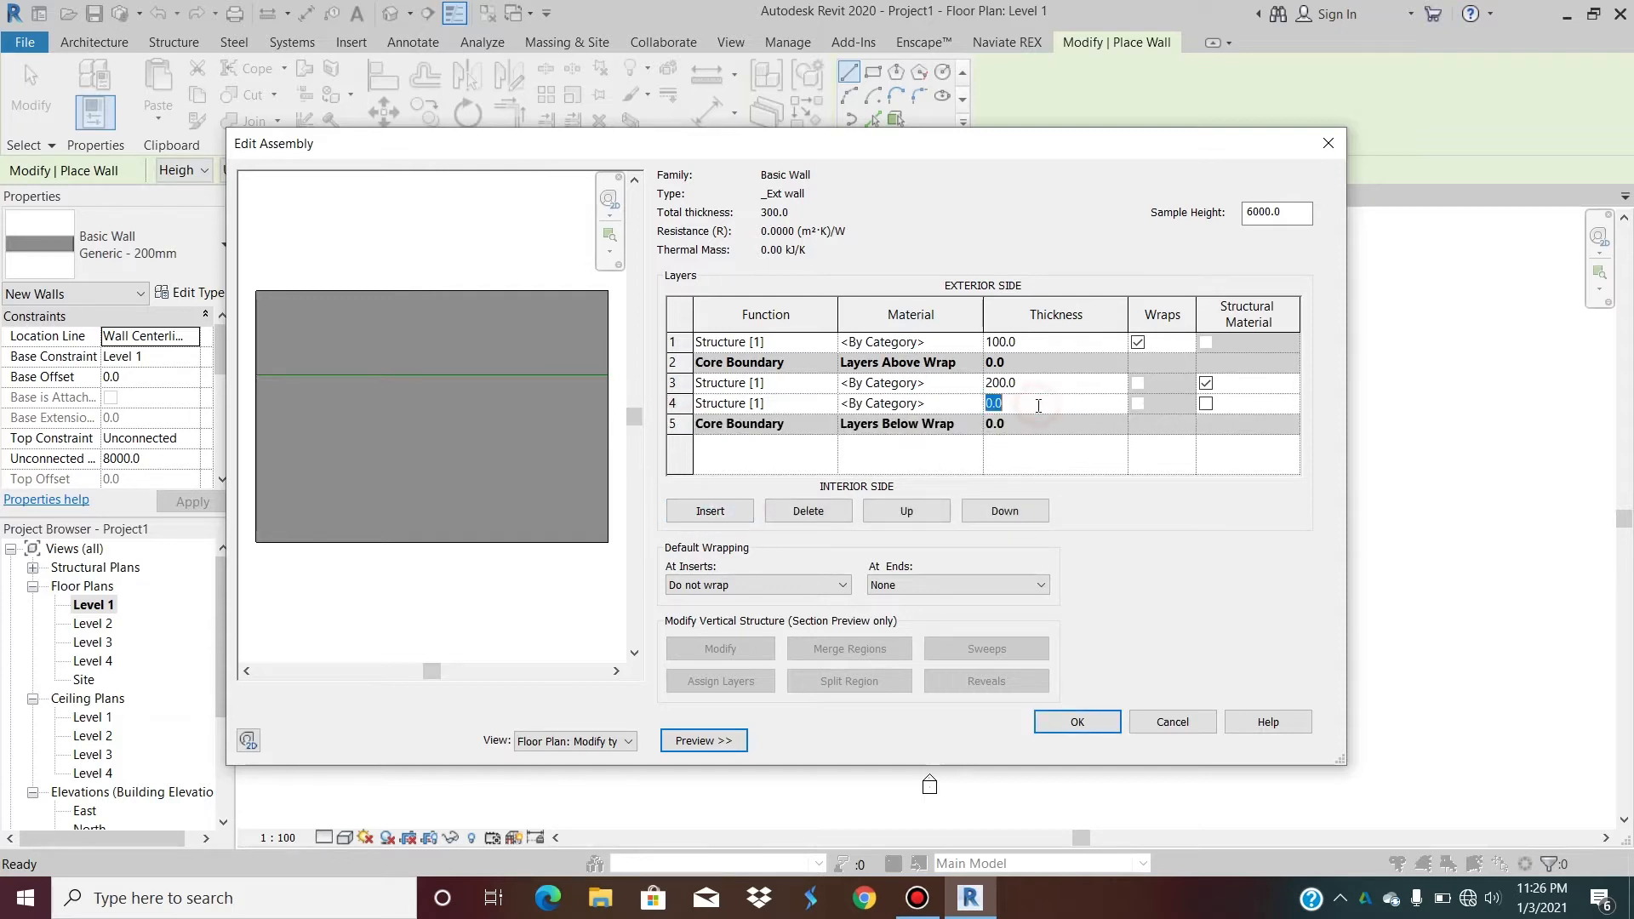
text(50)
key(Tab)
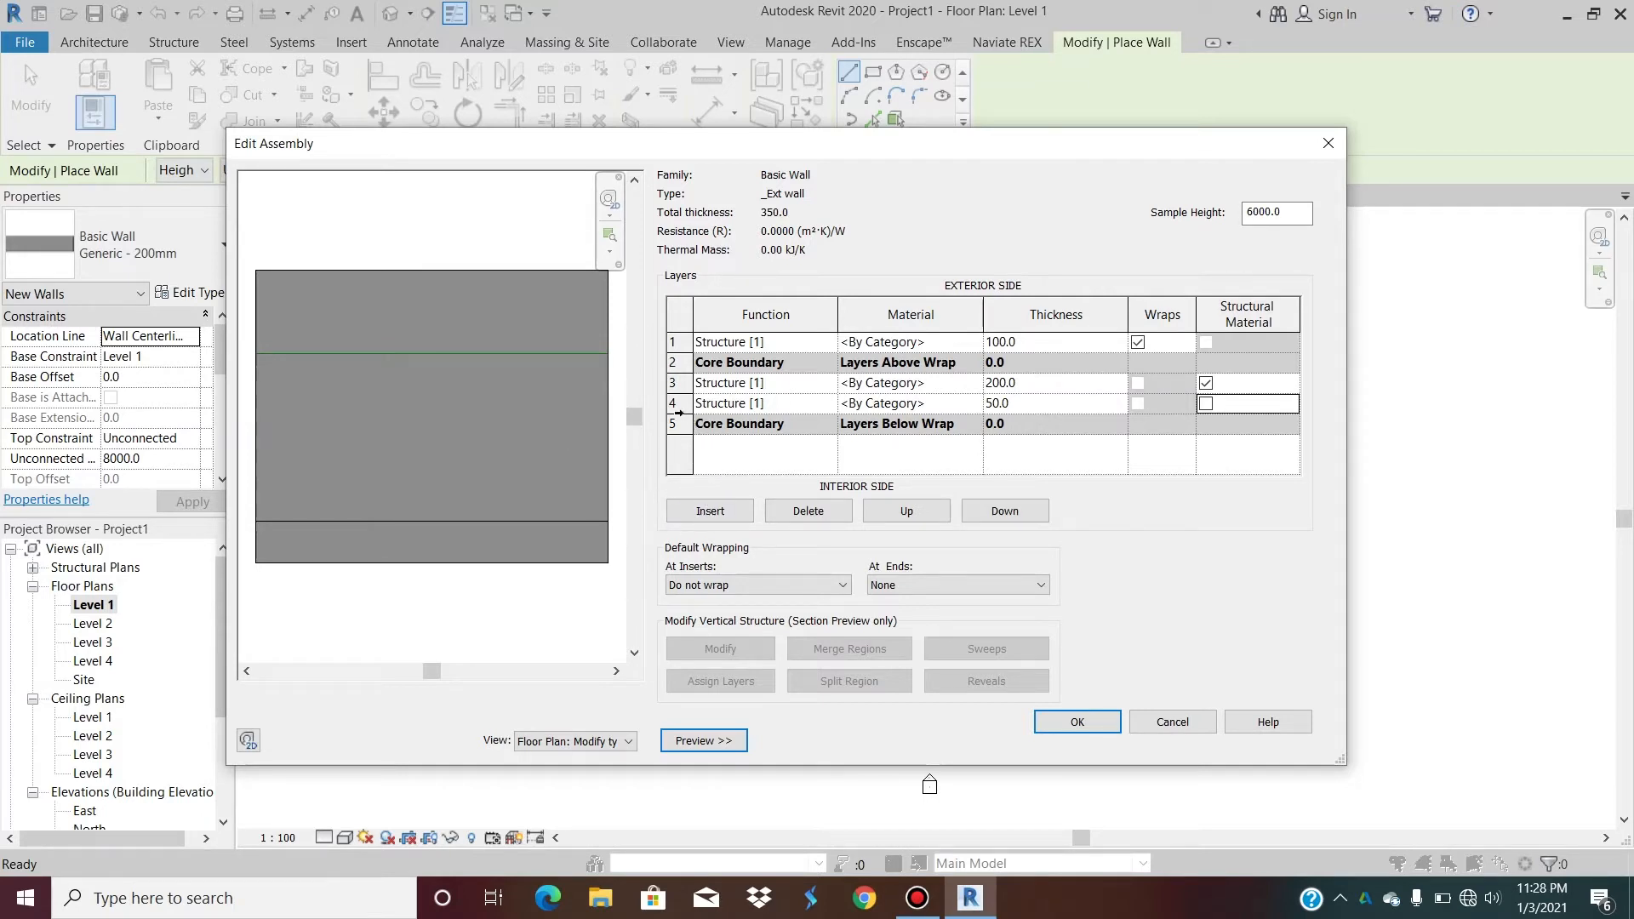
Insert two layers between the 50 thick layer and the interior-side core boundary, setting the first one's thickness to 1.
click(678, 423)
click(710, 510)
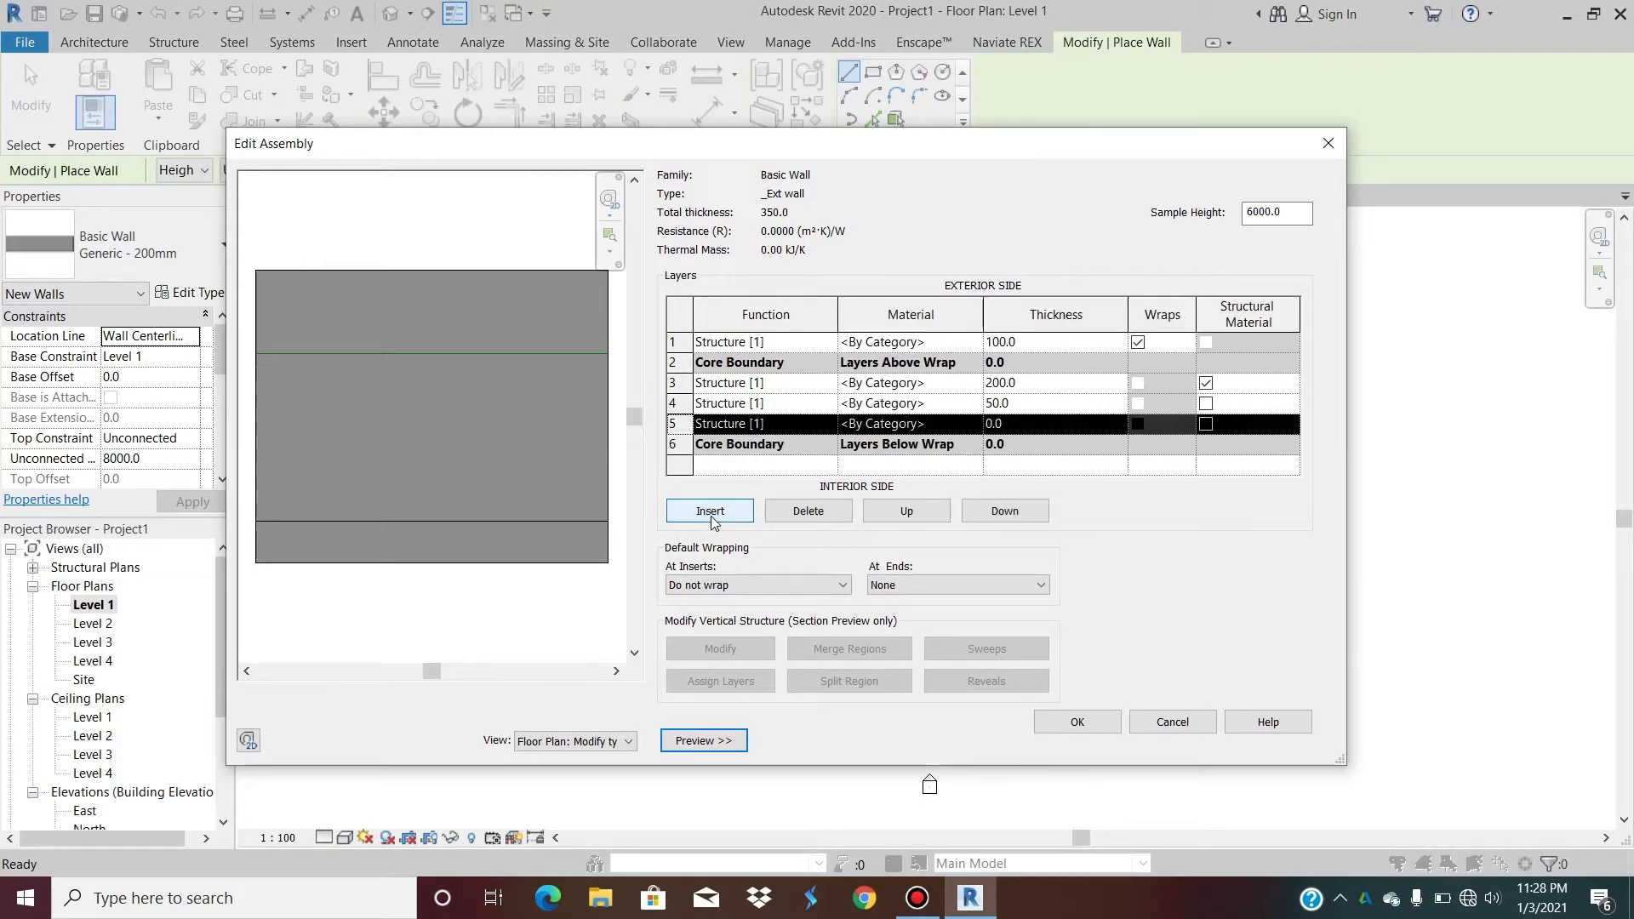
click(685, 516)
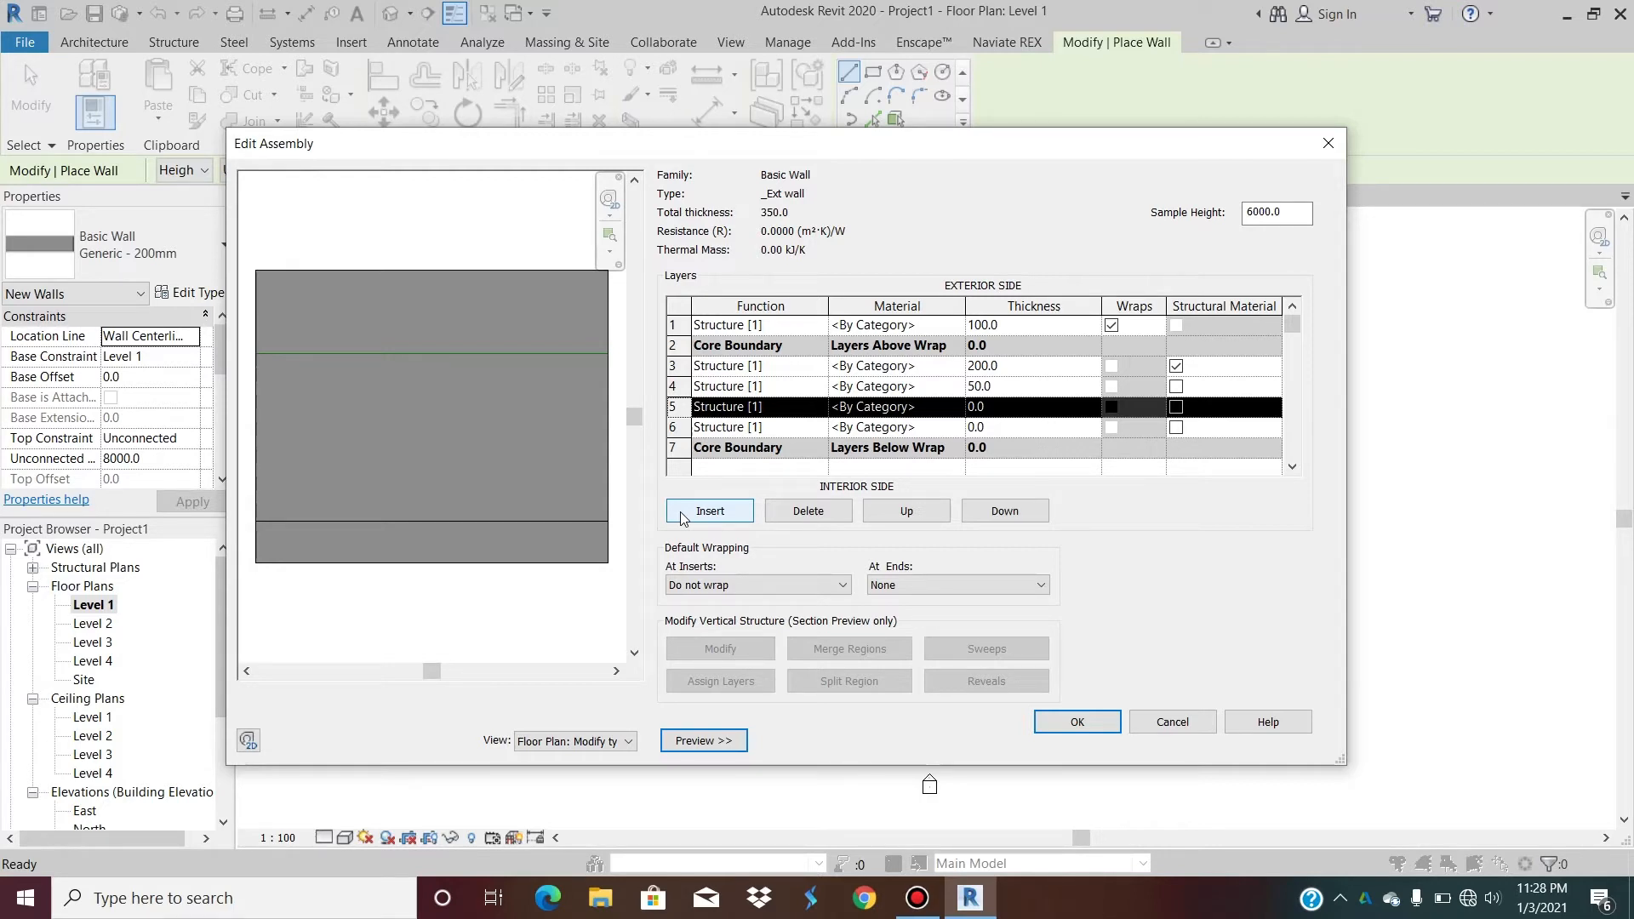
click(996, 408)
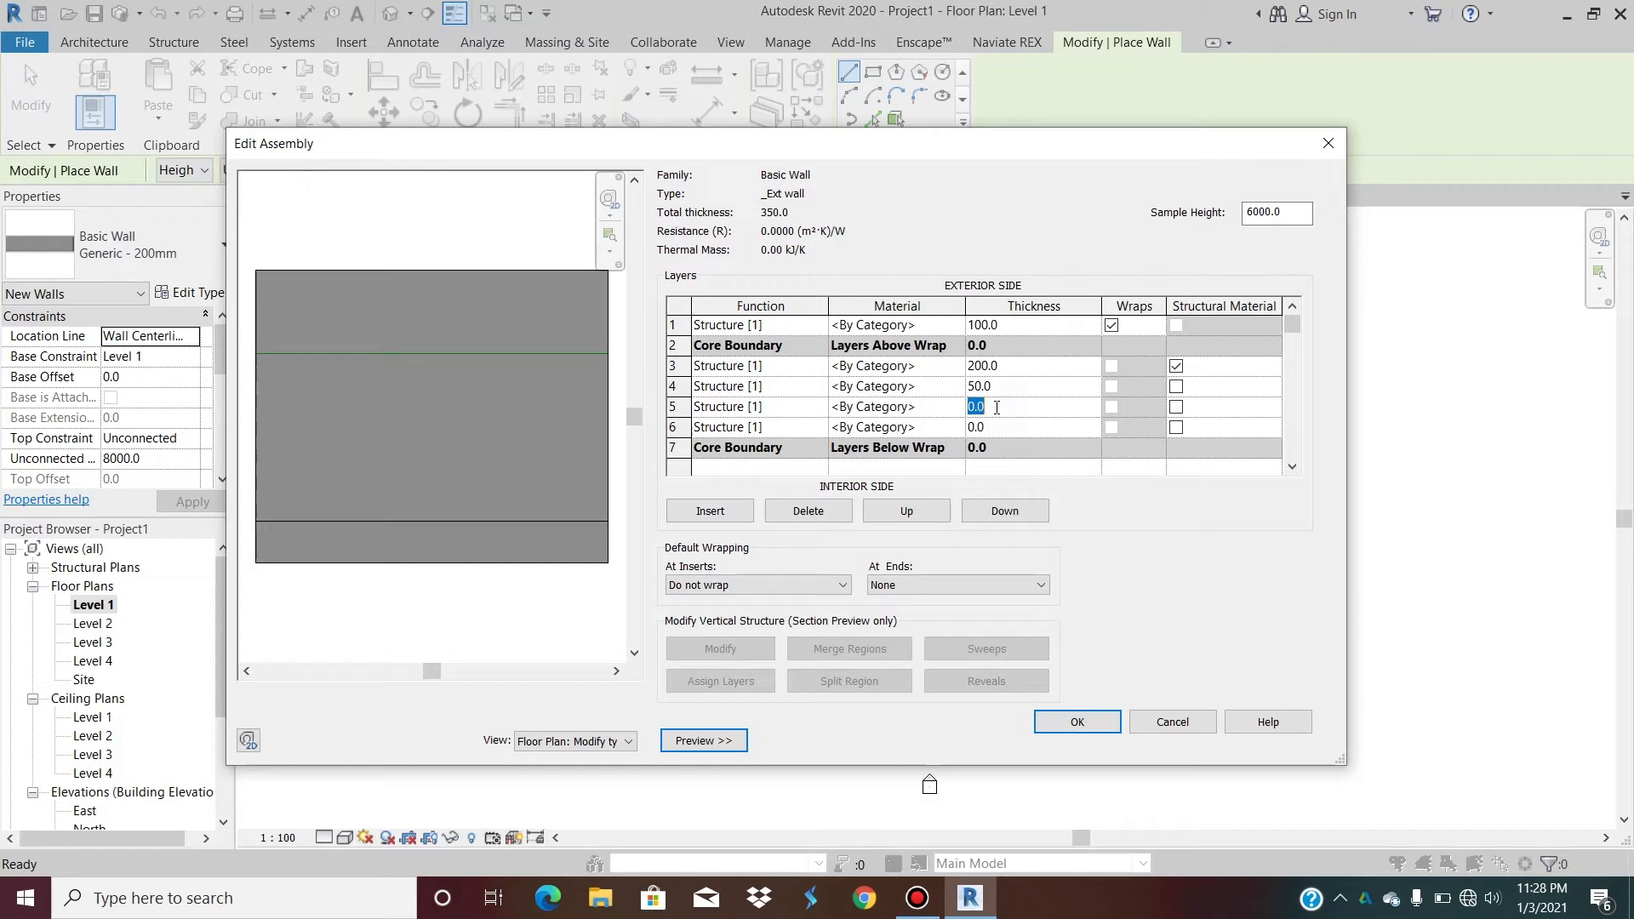
text(1)
Set the 50 thick core layer to 100 and the structural material layer to 235.
click(1005, 386)
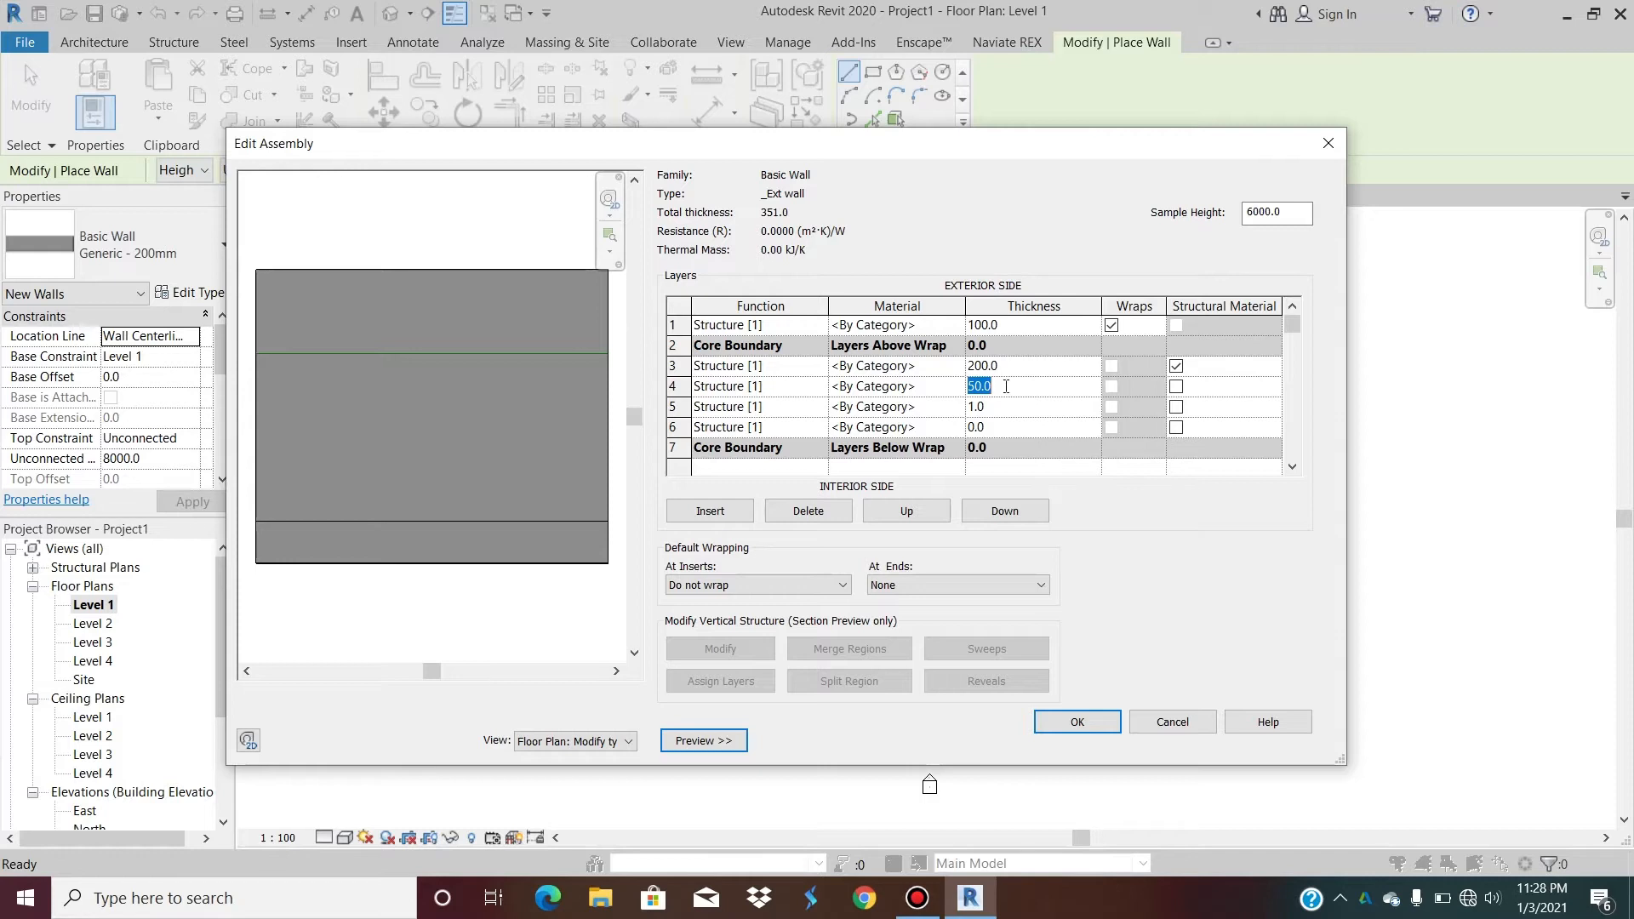
text(100)
click(1011, 362)
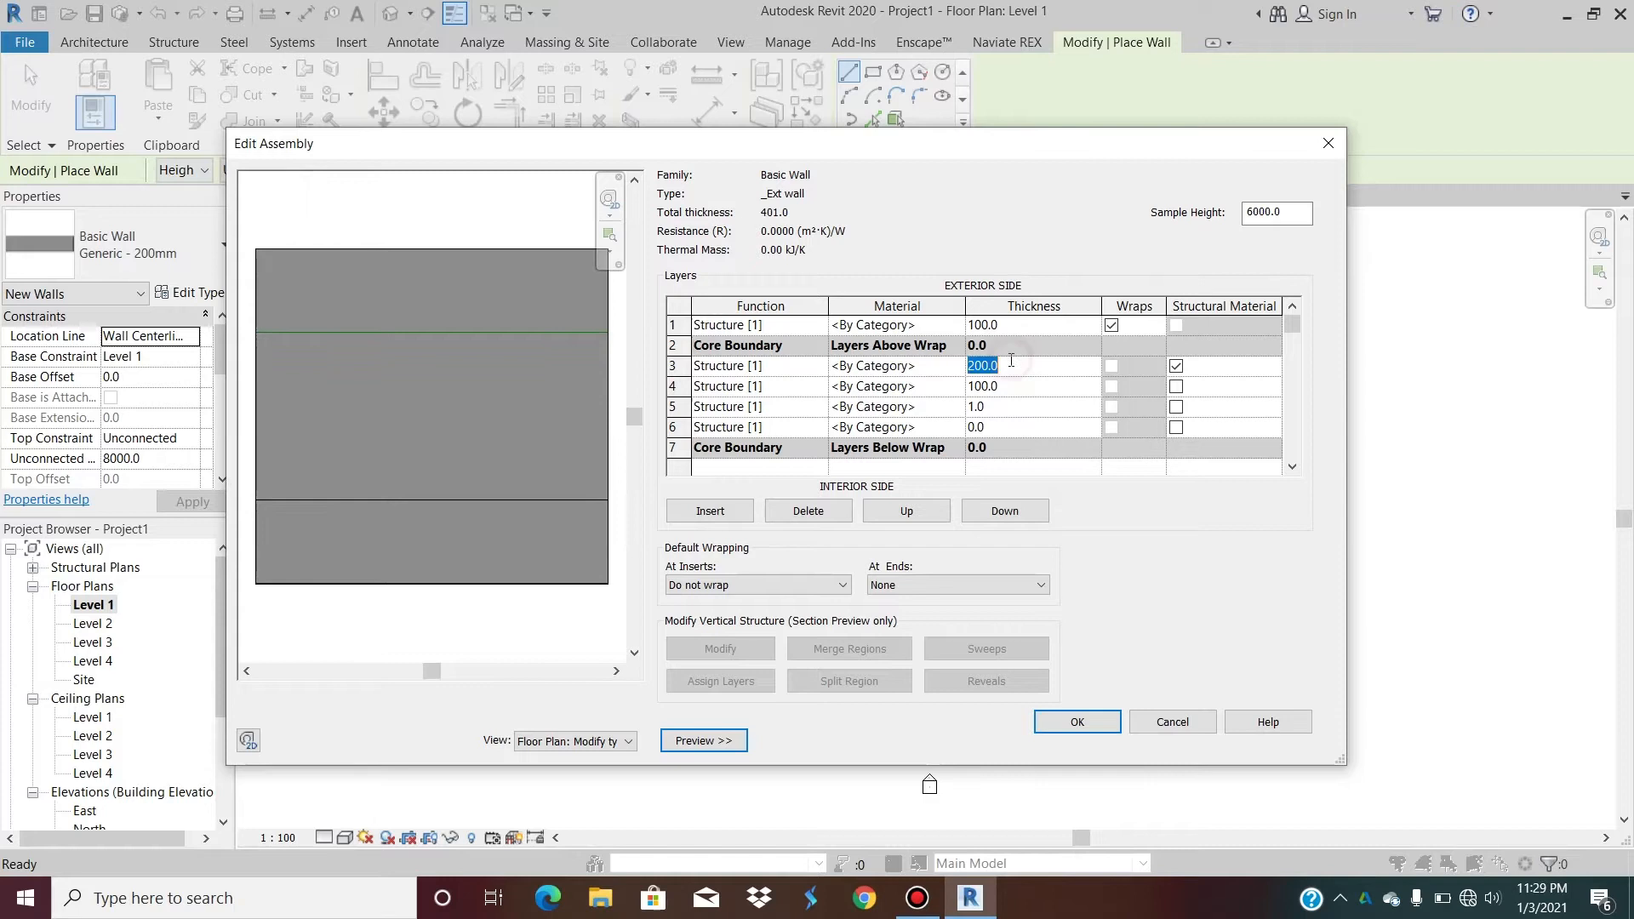
text(235)
key(Tab)
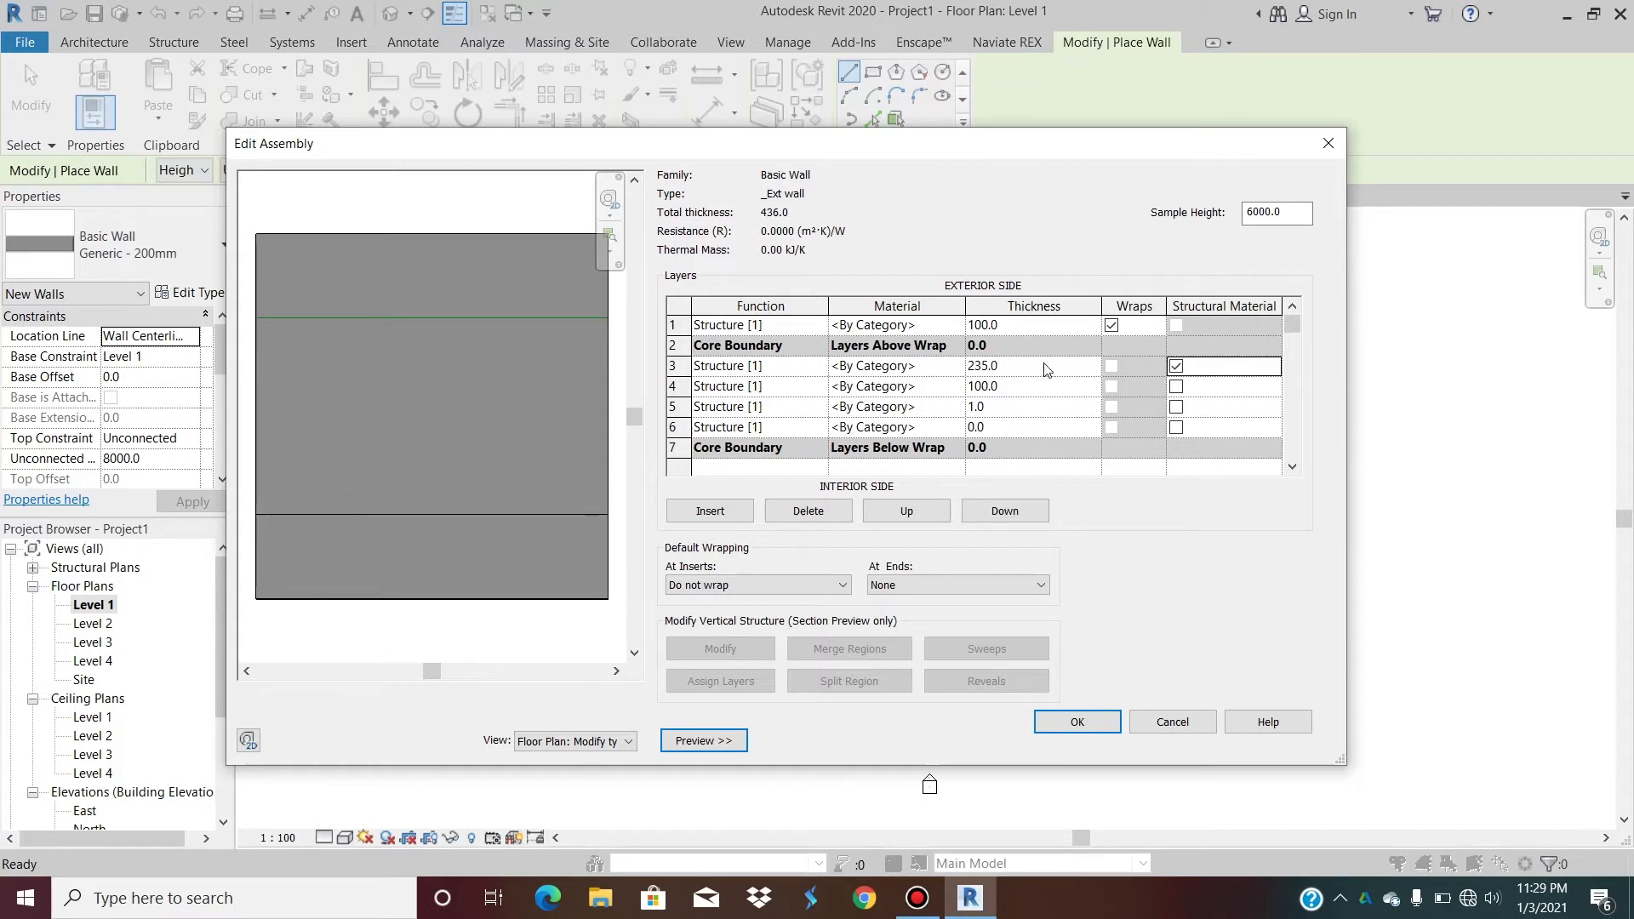
Set the thickness of the layer outside the exterior core boundary to 25.
click(1022, 321)
double_click(1022, 320)
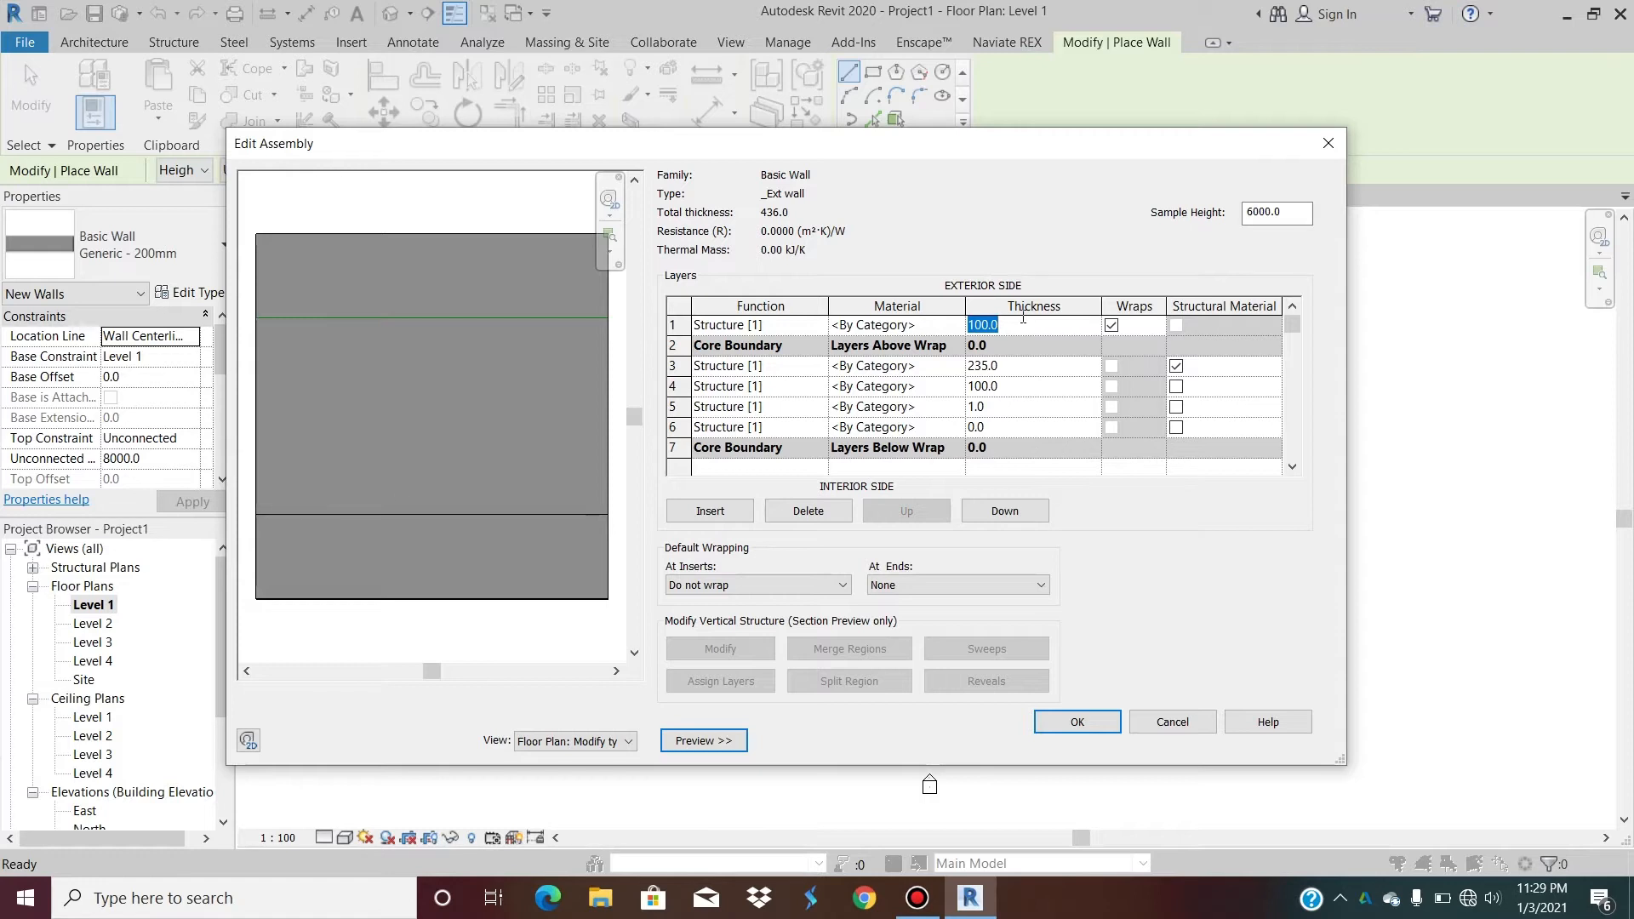
text(25)
key(Tab)
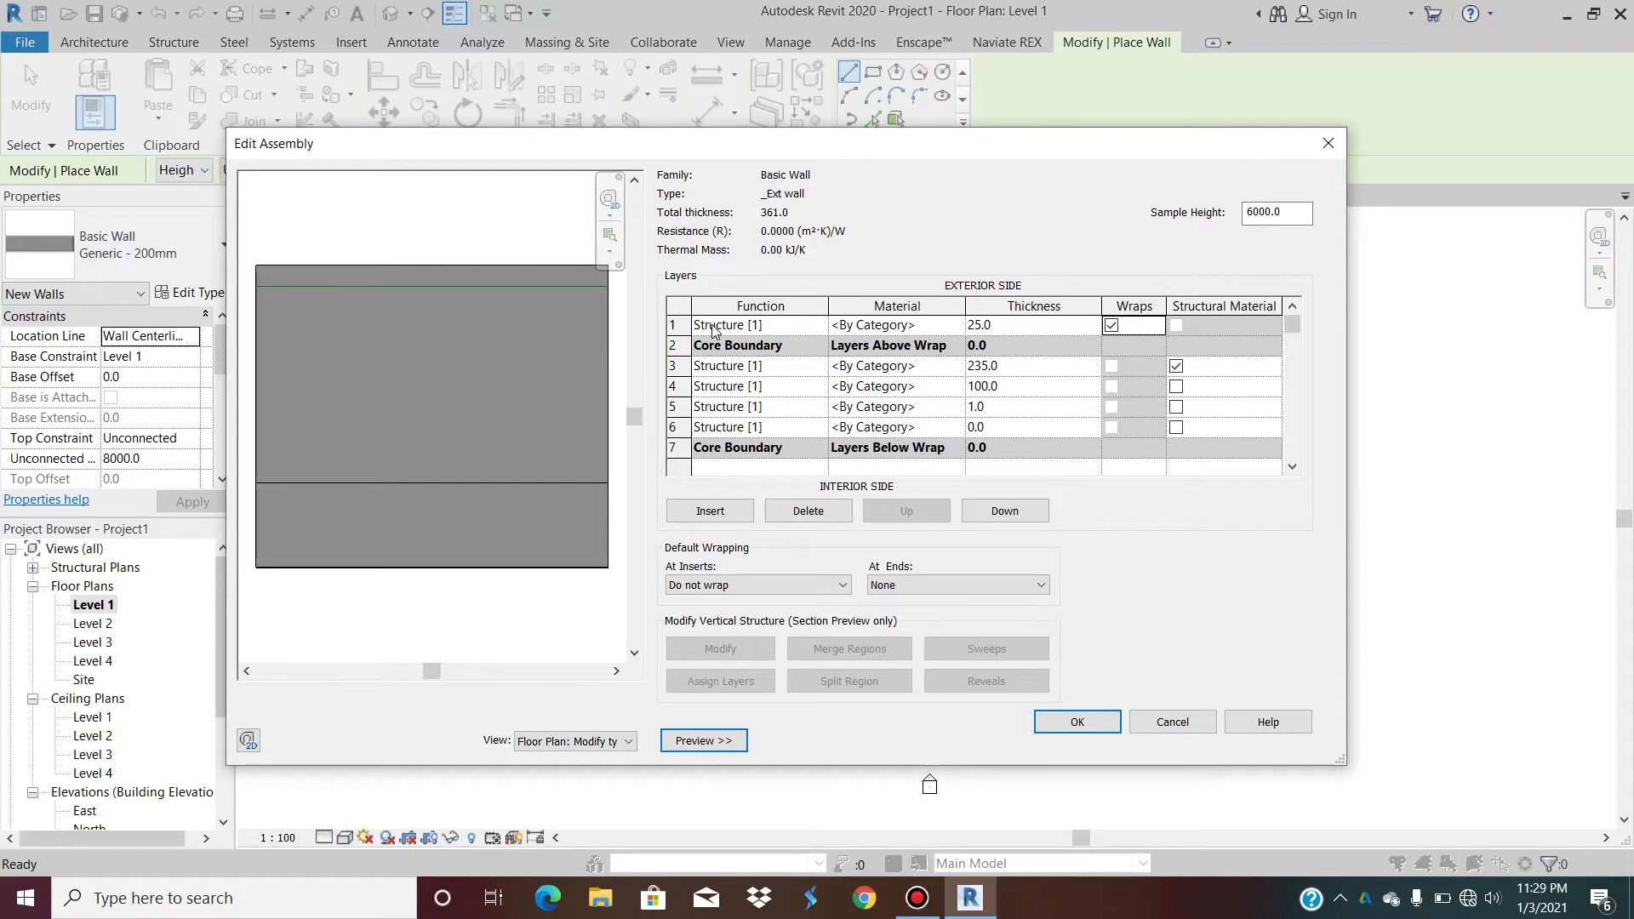
Insert a layer 5 thick on the exterior face, outside the 25 thick layer.
click(684, 324)
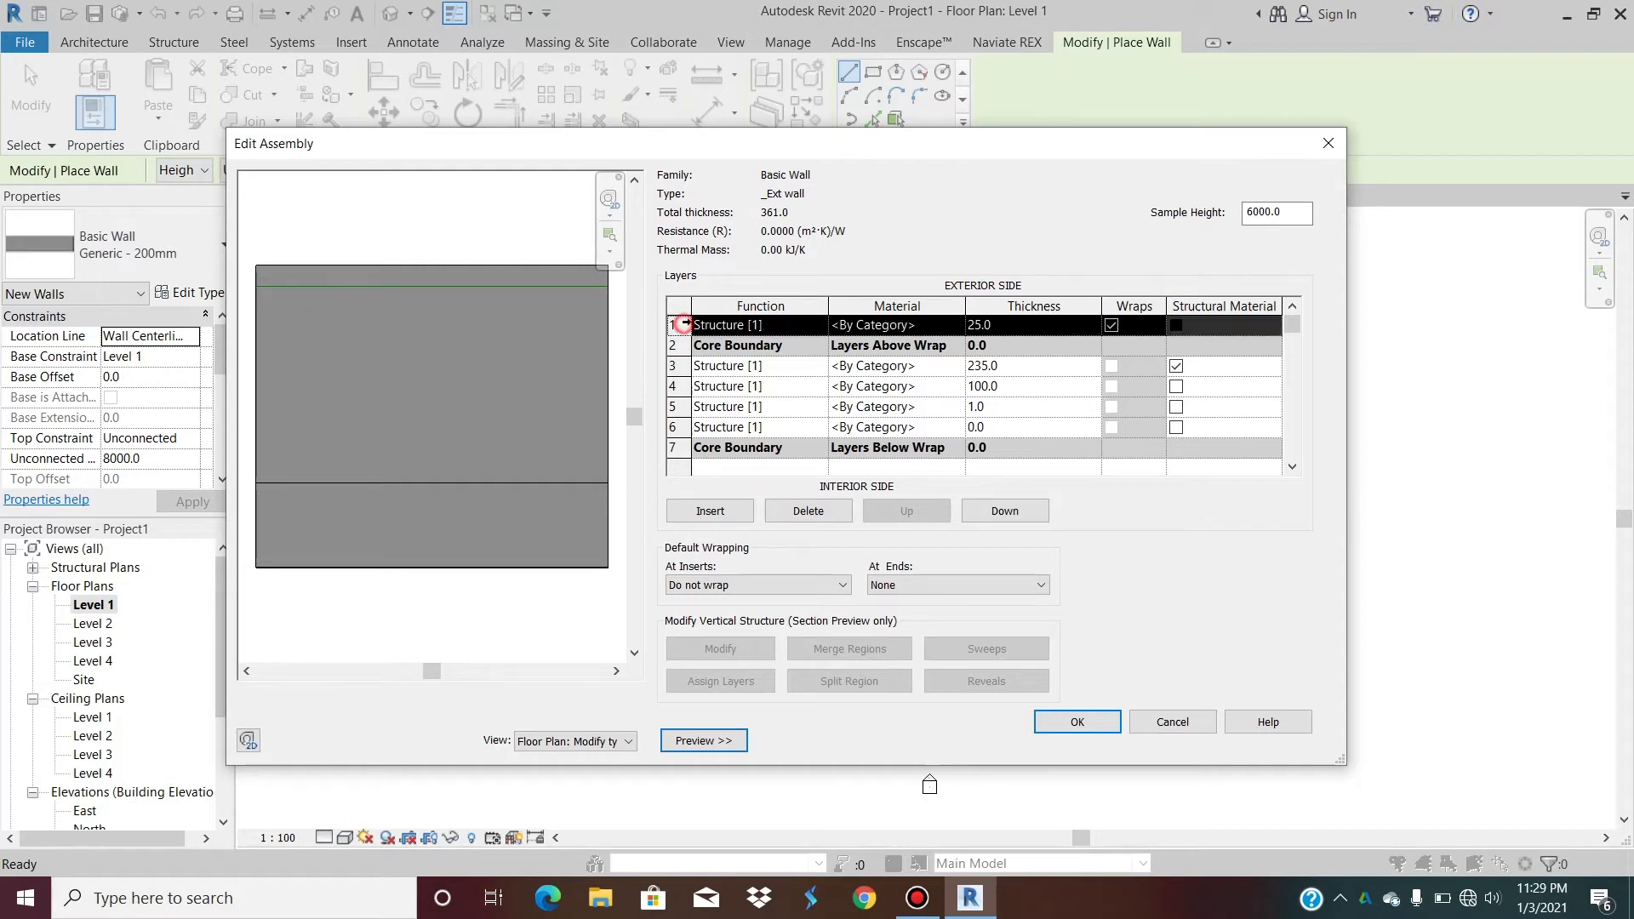
click(710, 511)
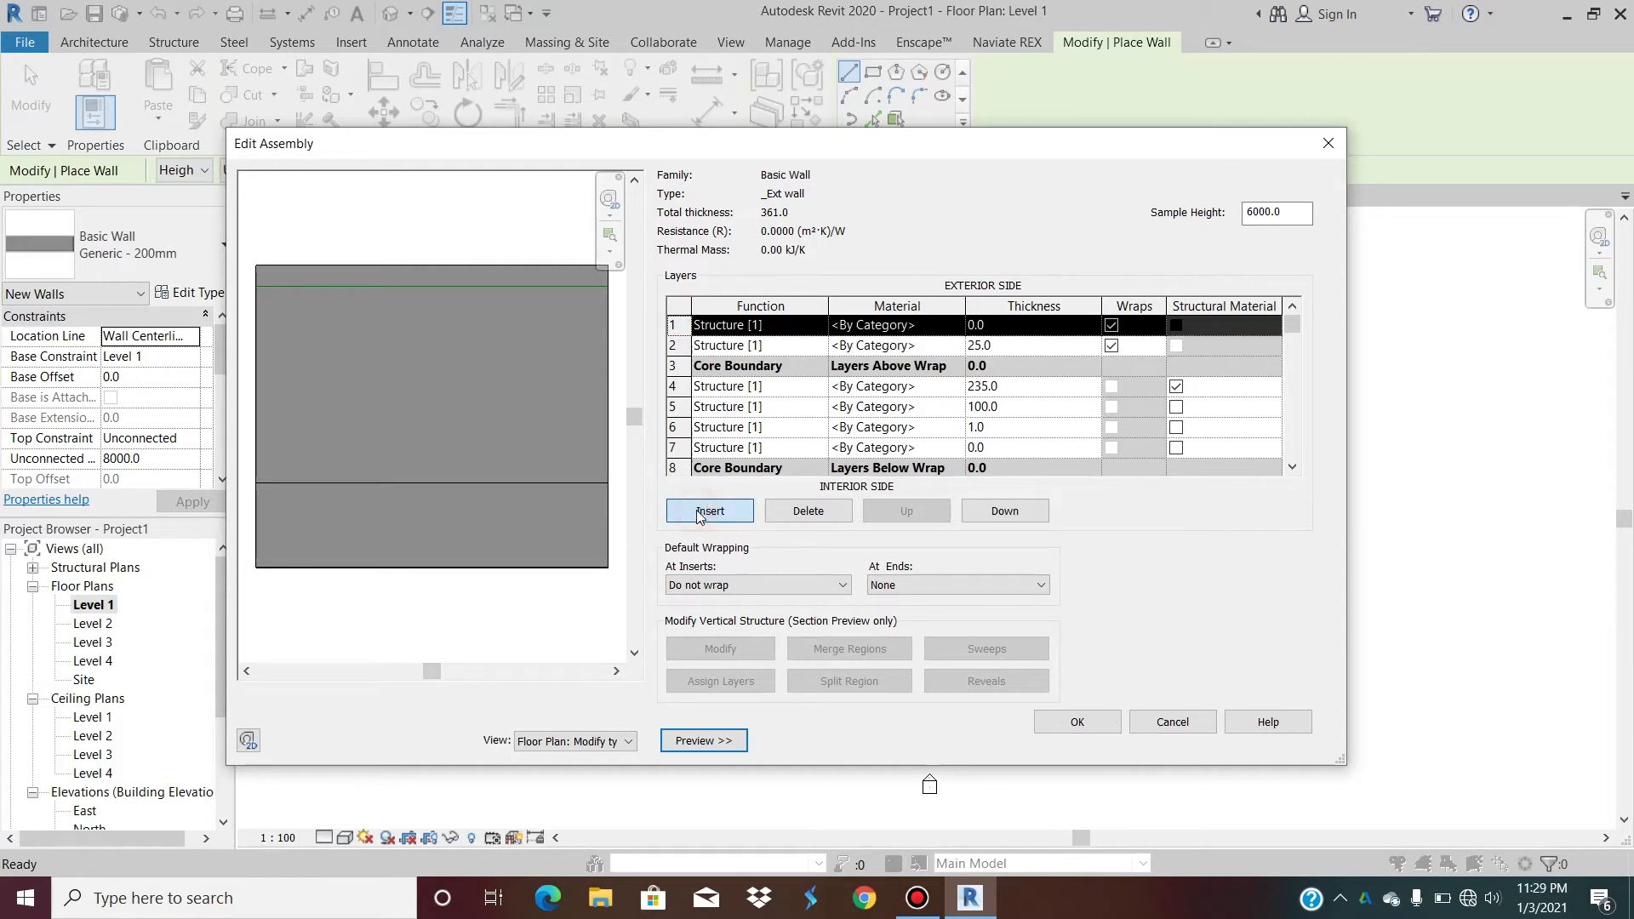
click(1003, 324)
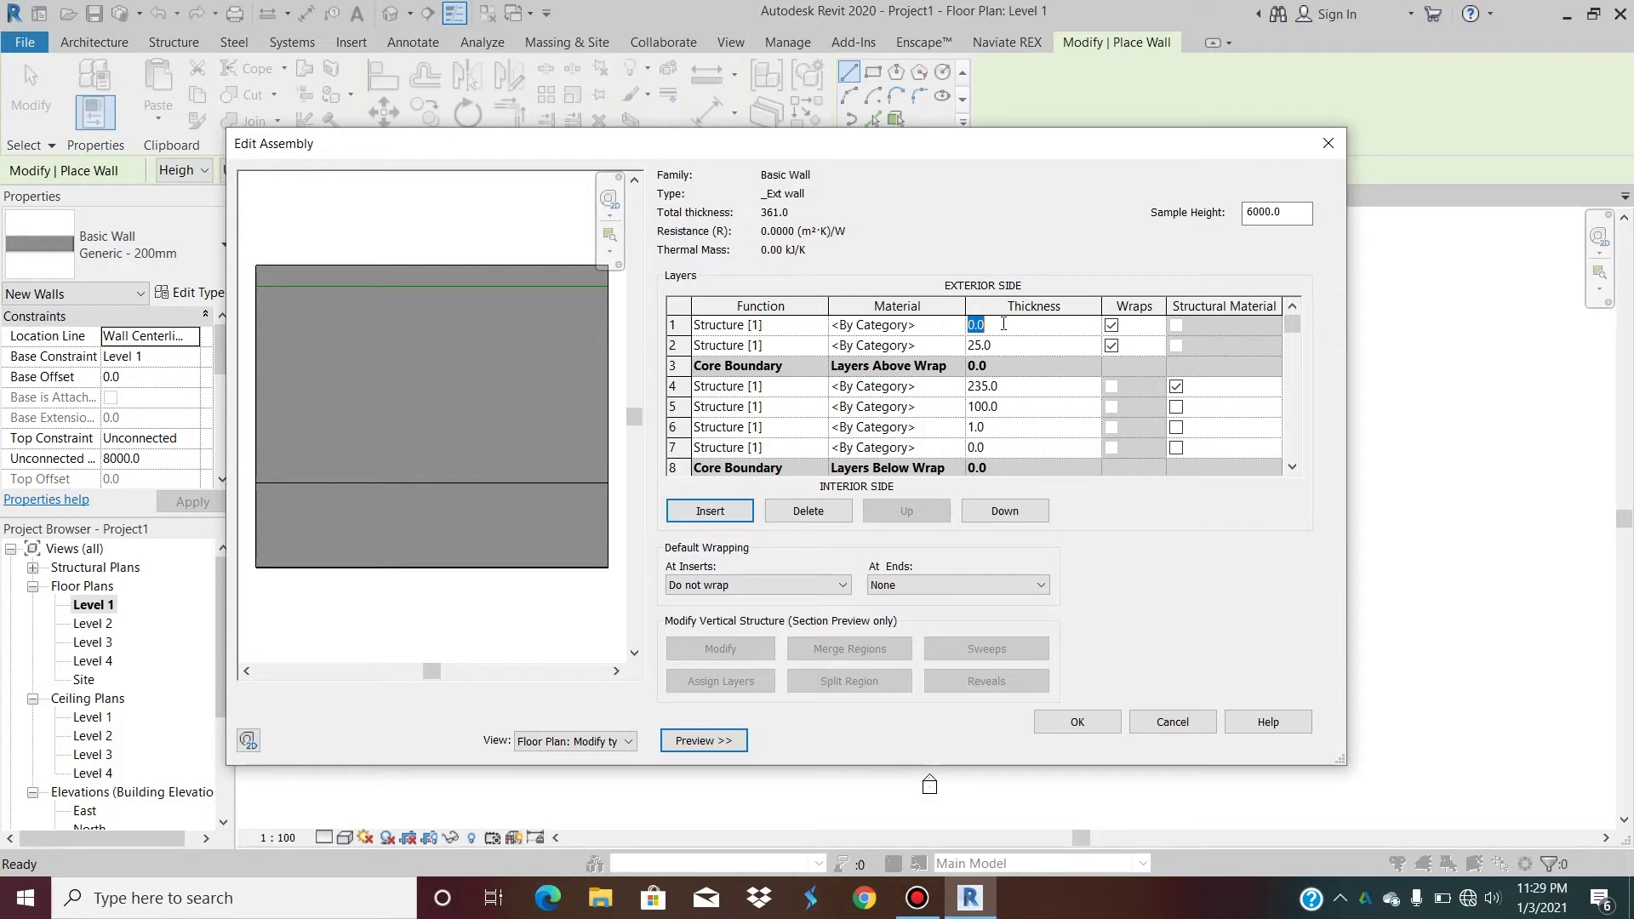
text(5)
key(Tab)
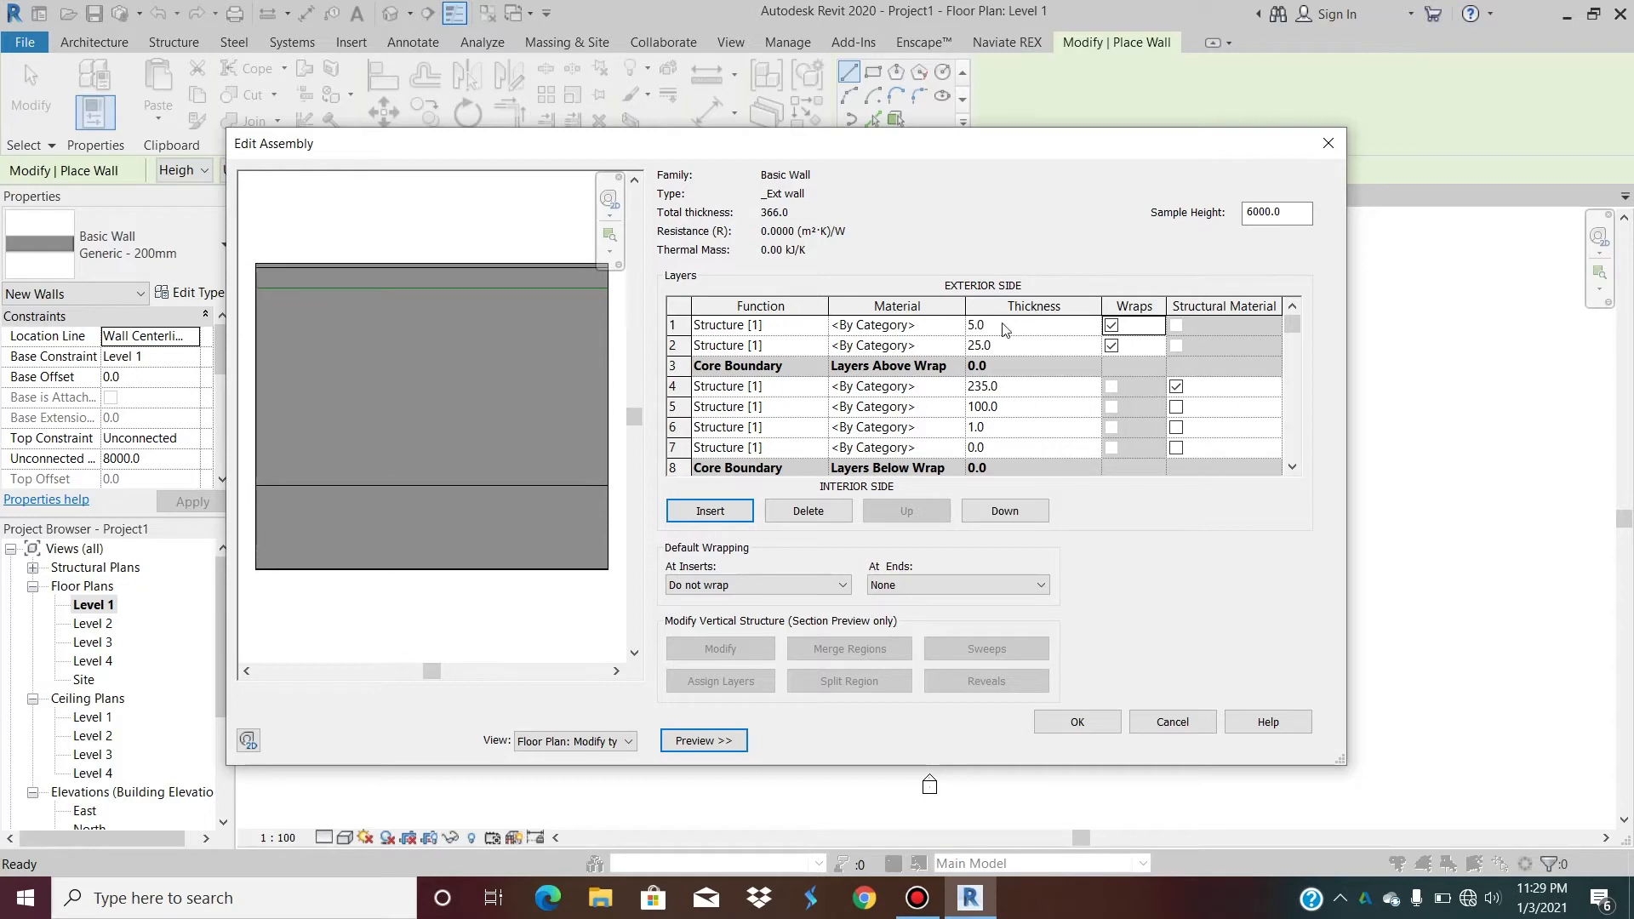
Set the last two layers before the interior-side core boundary to 25 and 5 thick.
click(1011, 428)
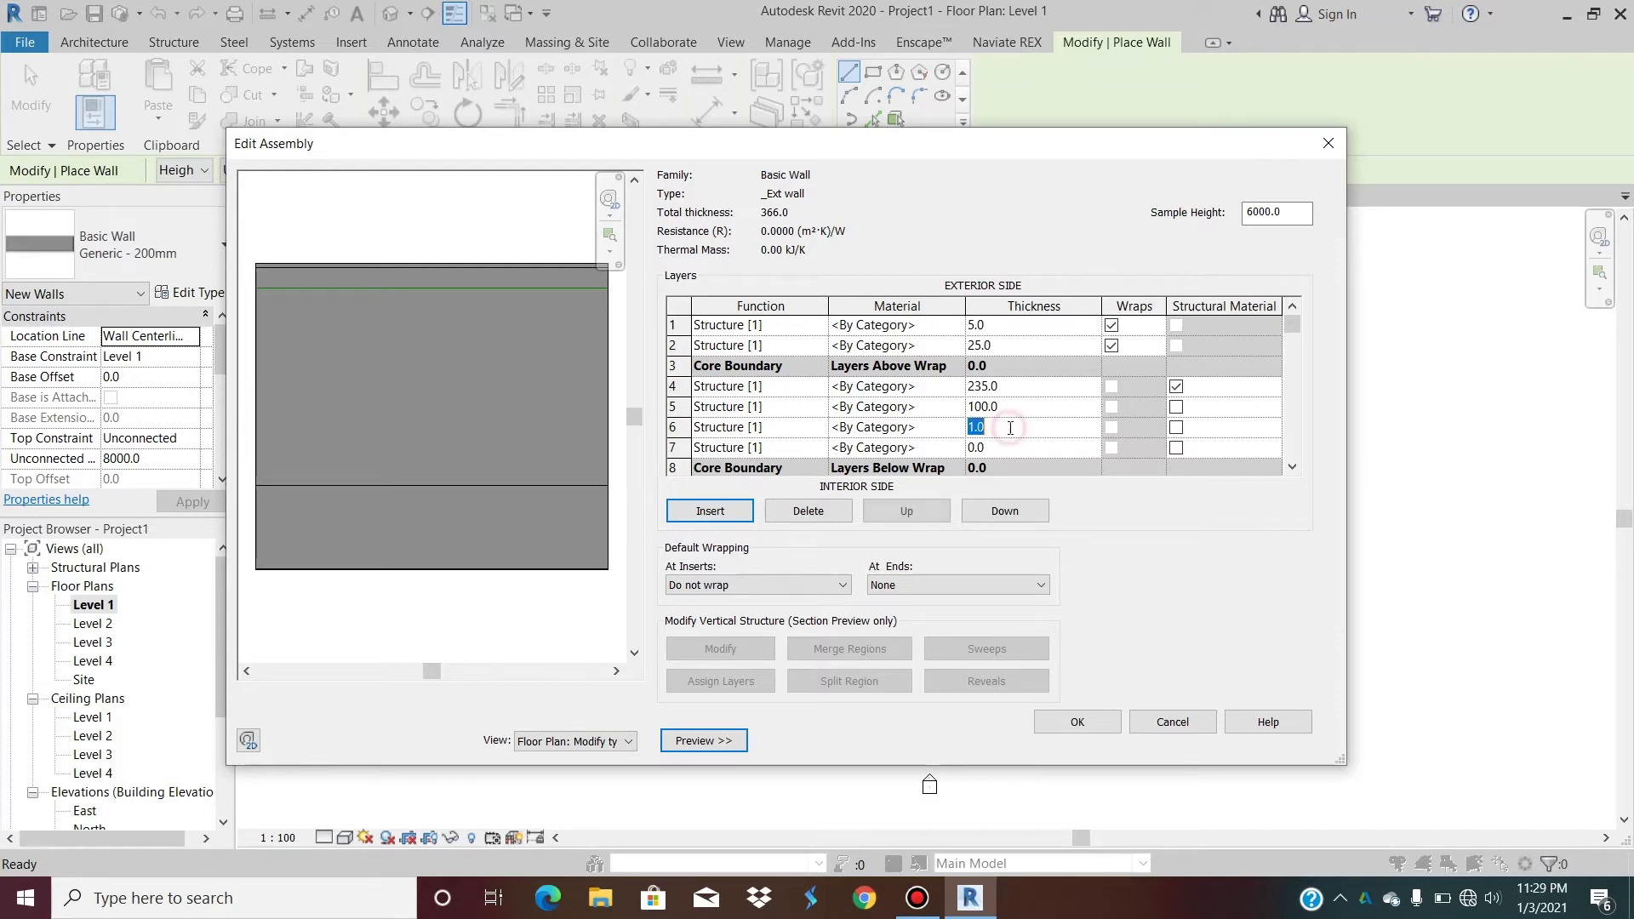
text(25)
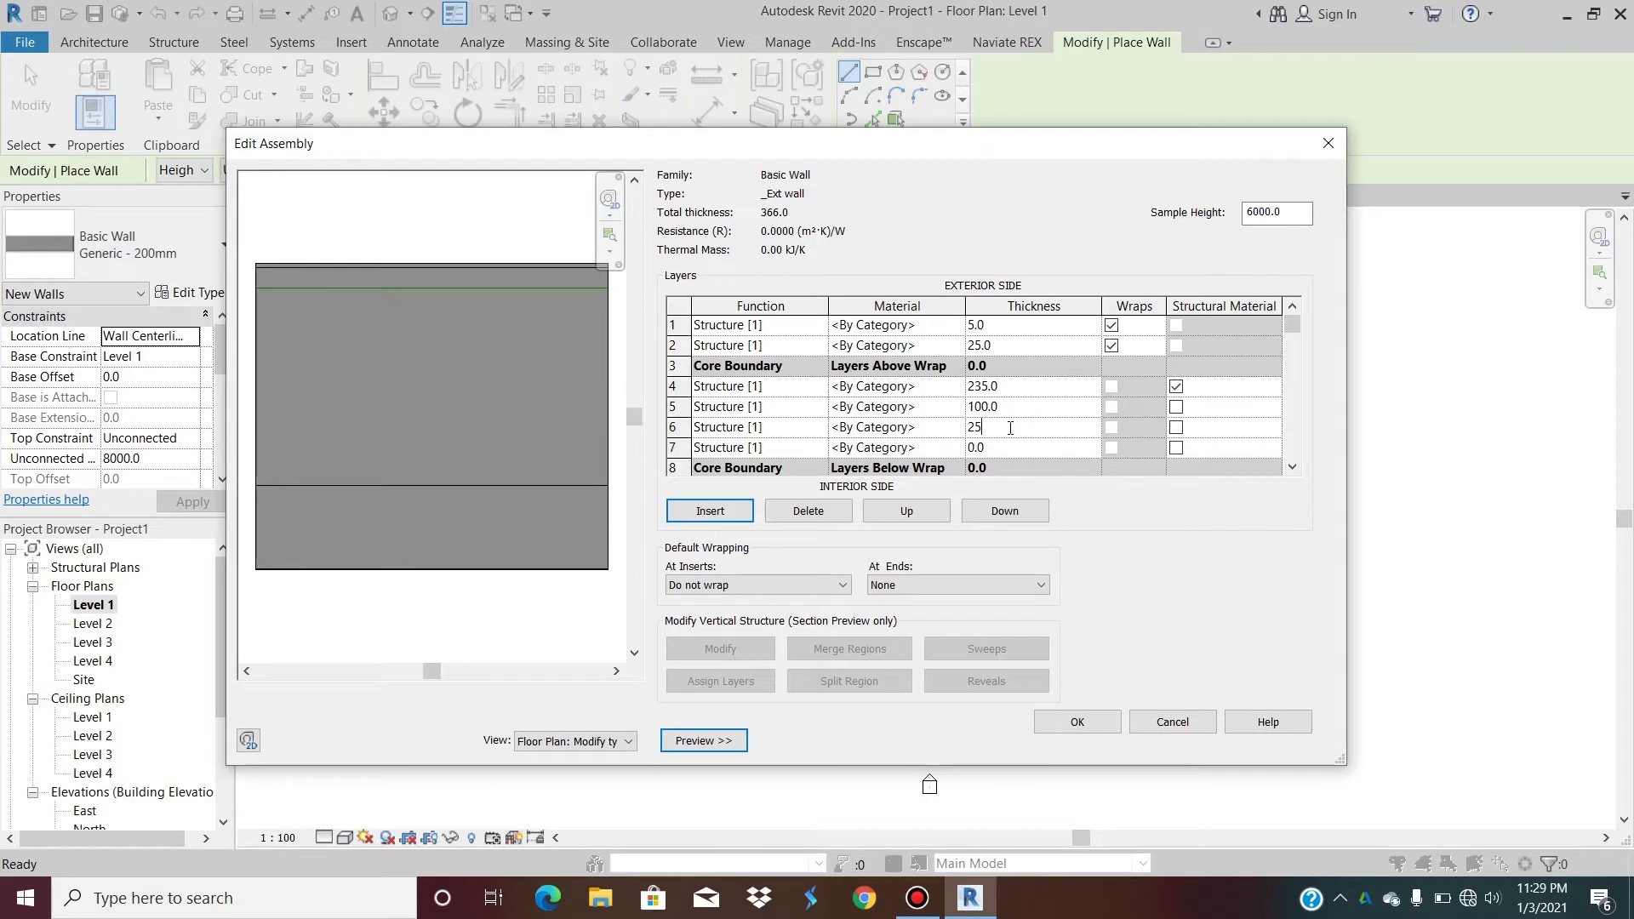
key(Tab)
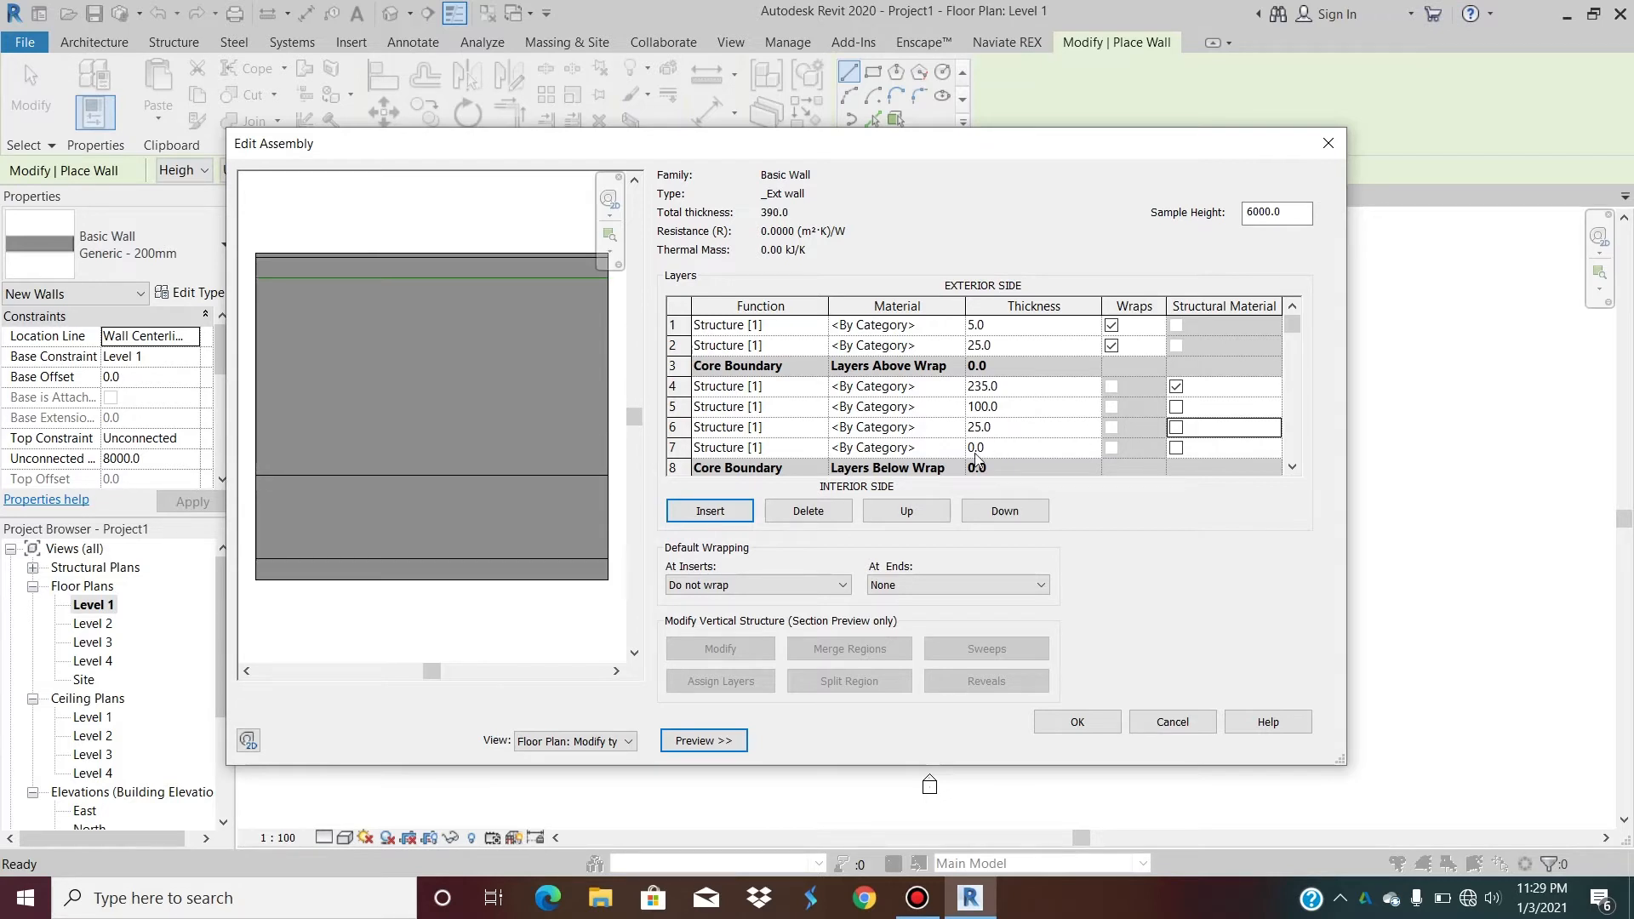
click(1016, 451)
text(5)
key(Tab)
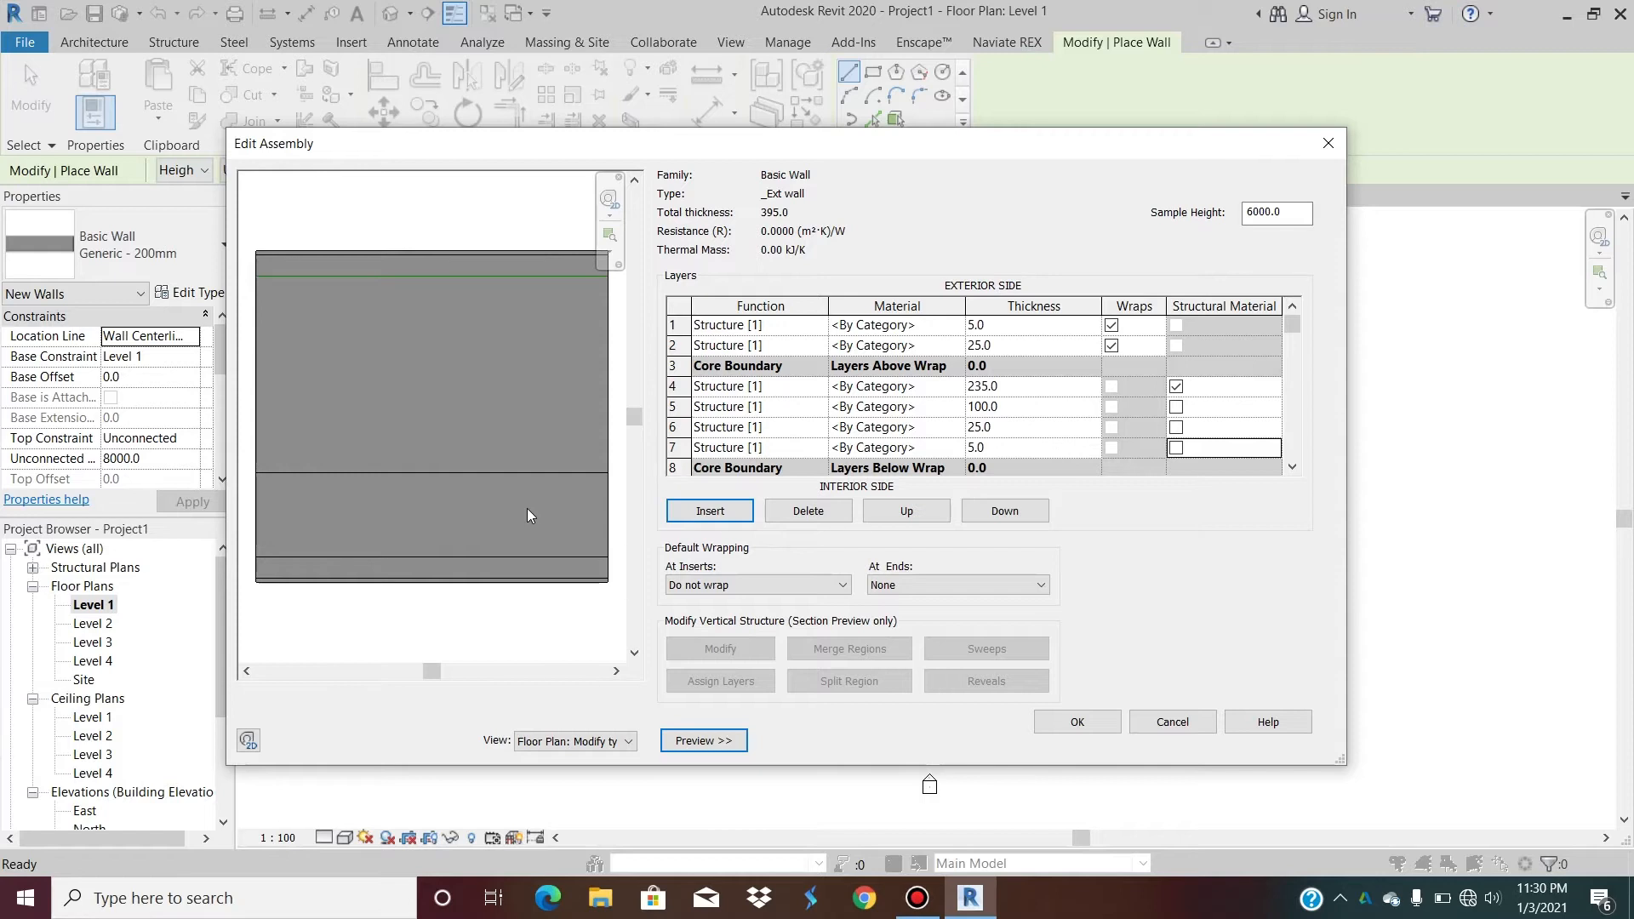
Create a new material for the outermost 5 thick layer and name it "_Int paint white".
click(957, 326)
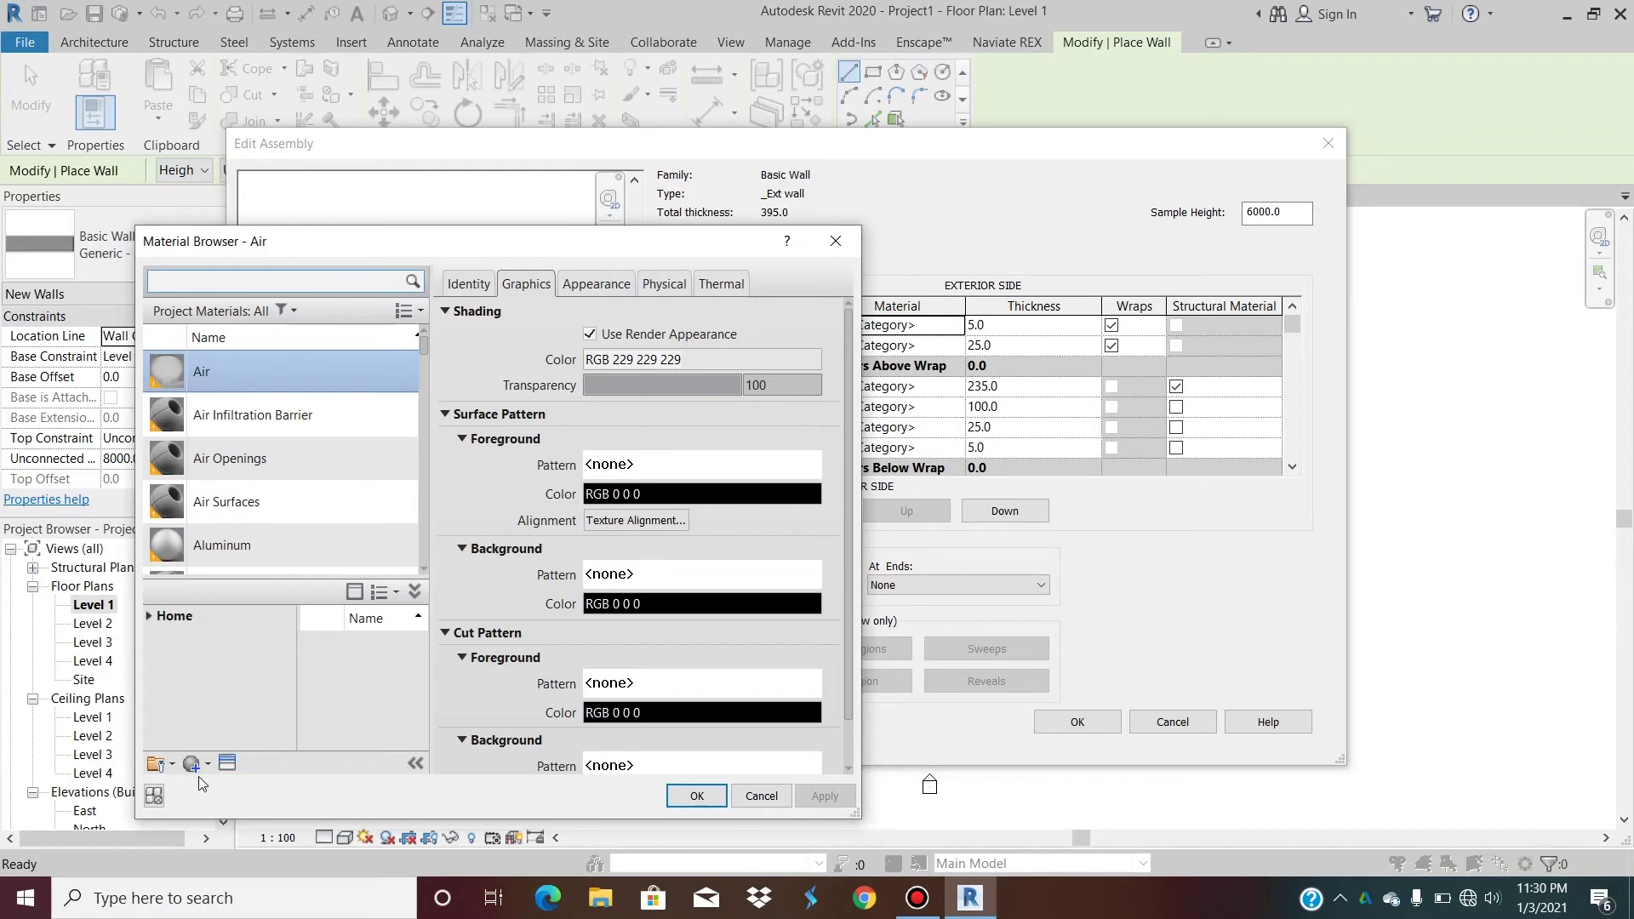
click(209, 766)
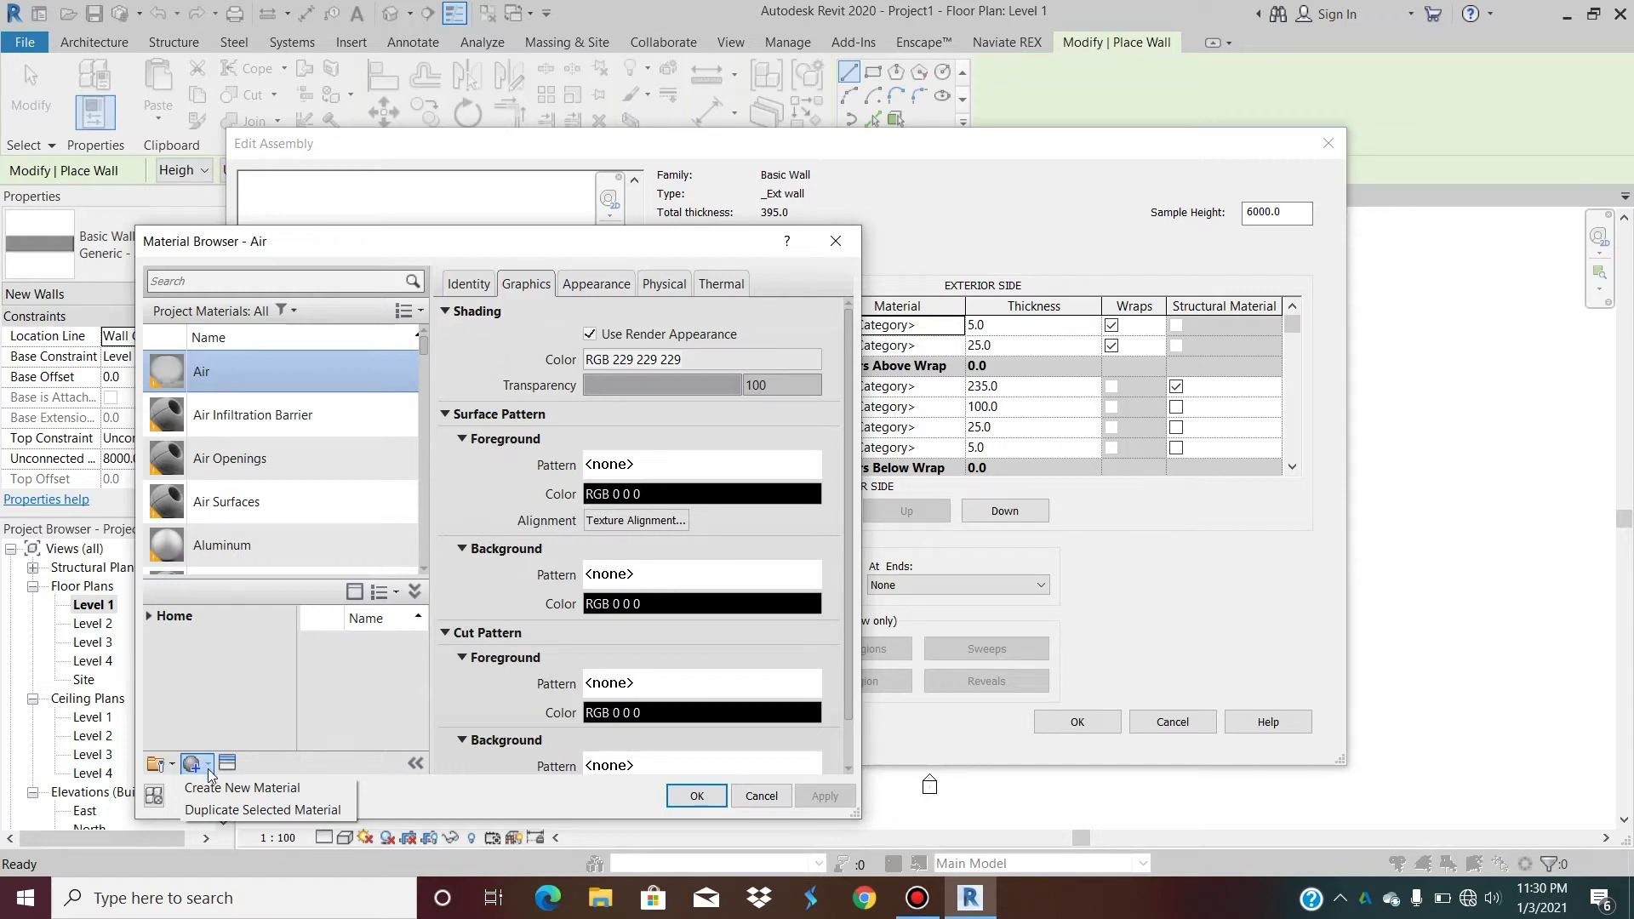
click(225, 788)
scroll(247, 545, down, 1)
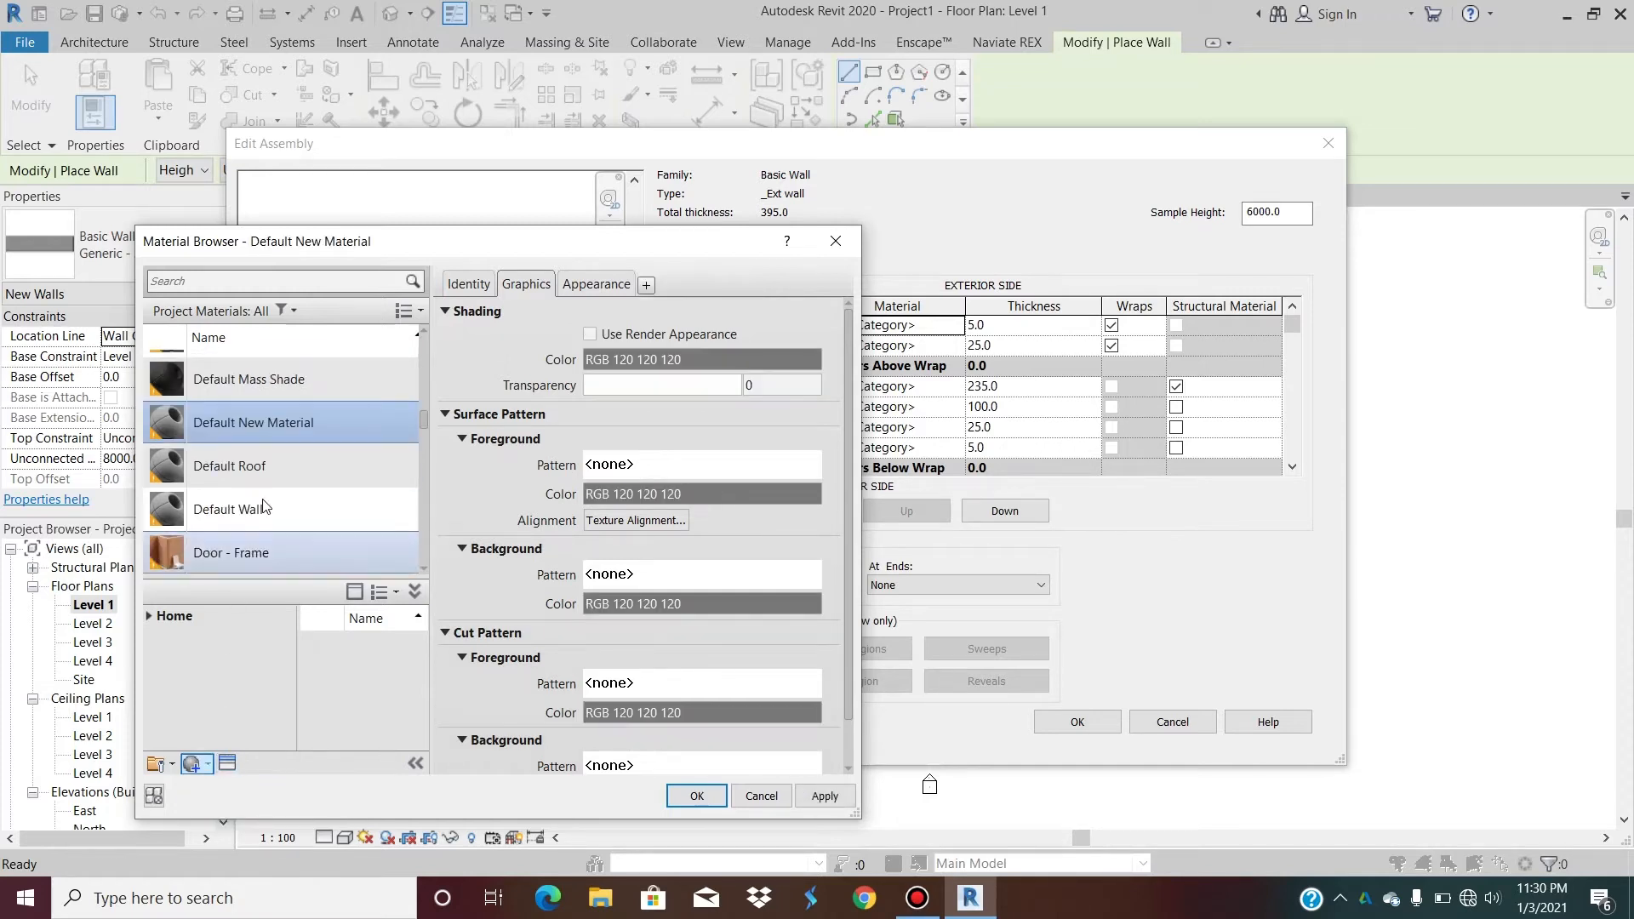
right_click(238, 422)
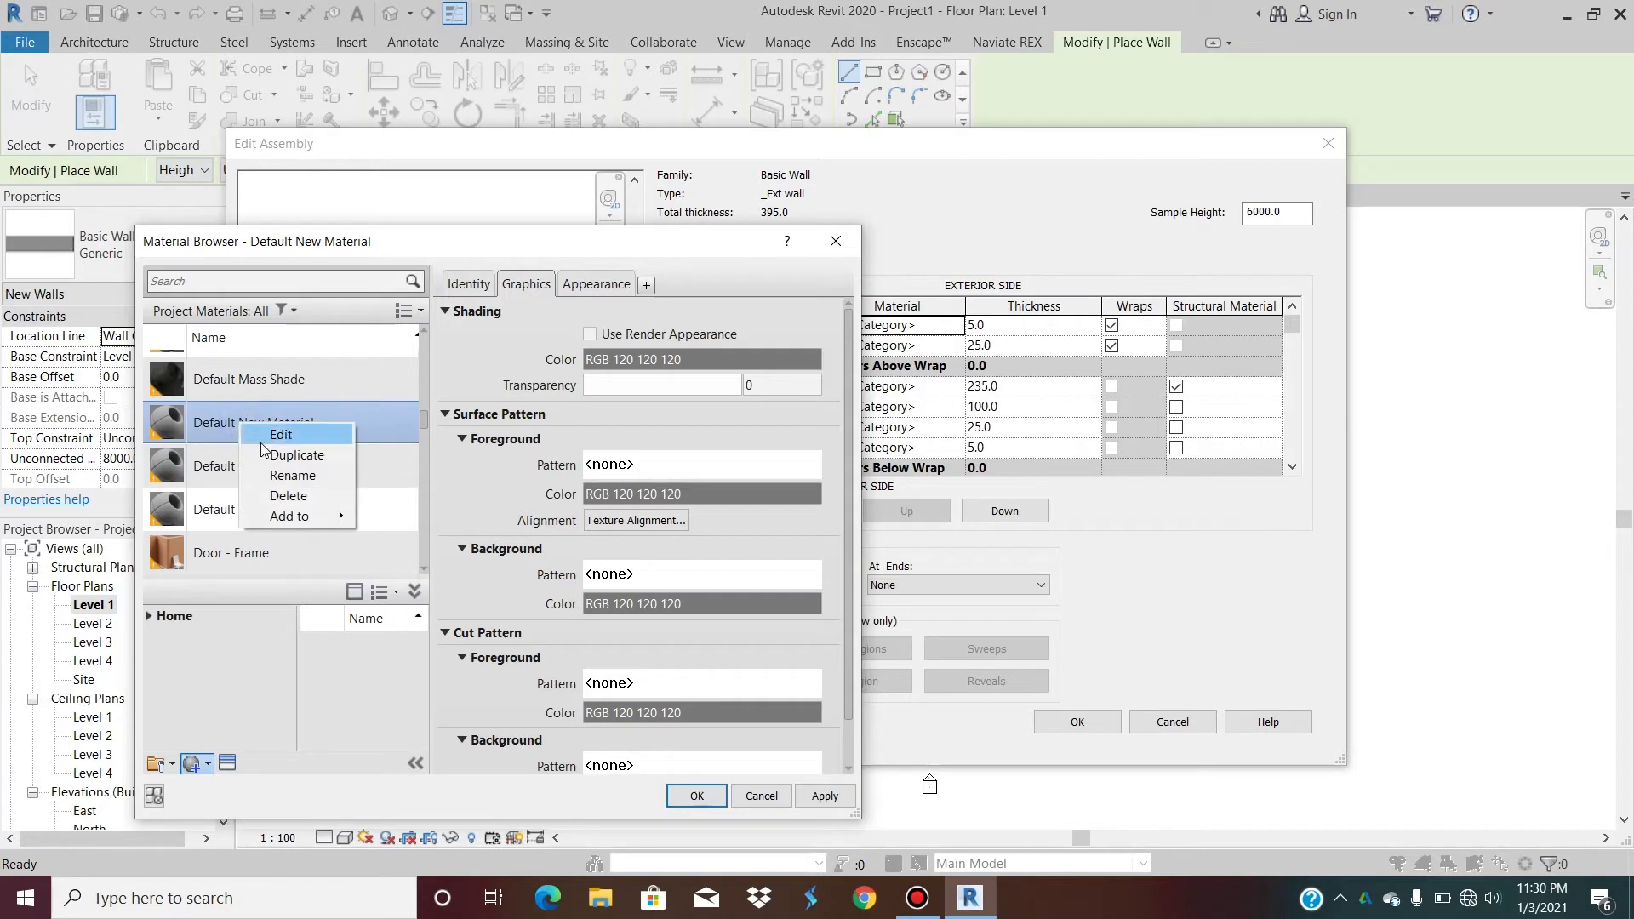
click(308, 475)
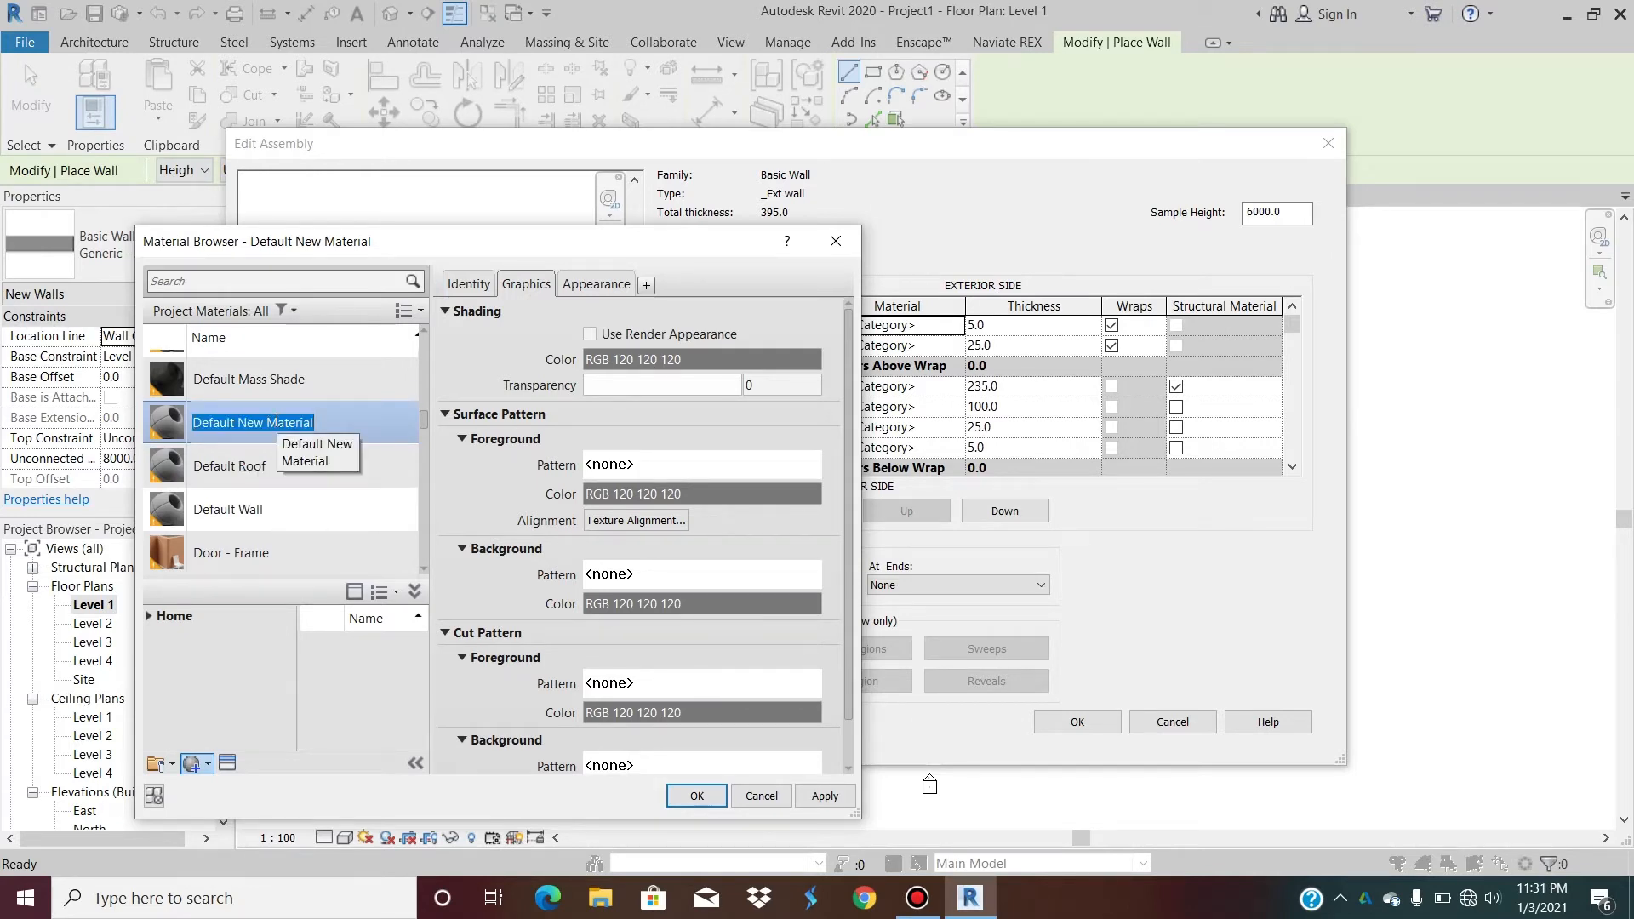
key(BackSpace)
text(_Int paint)
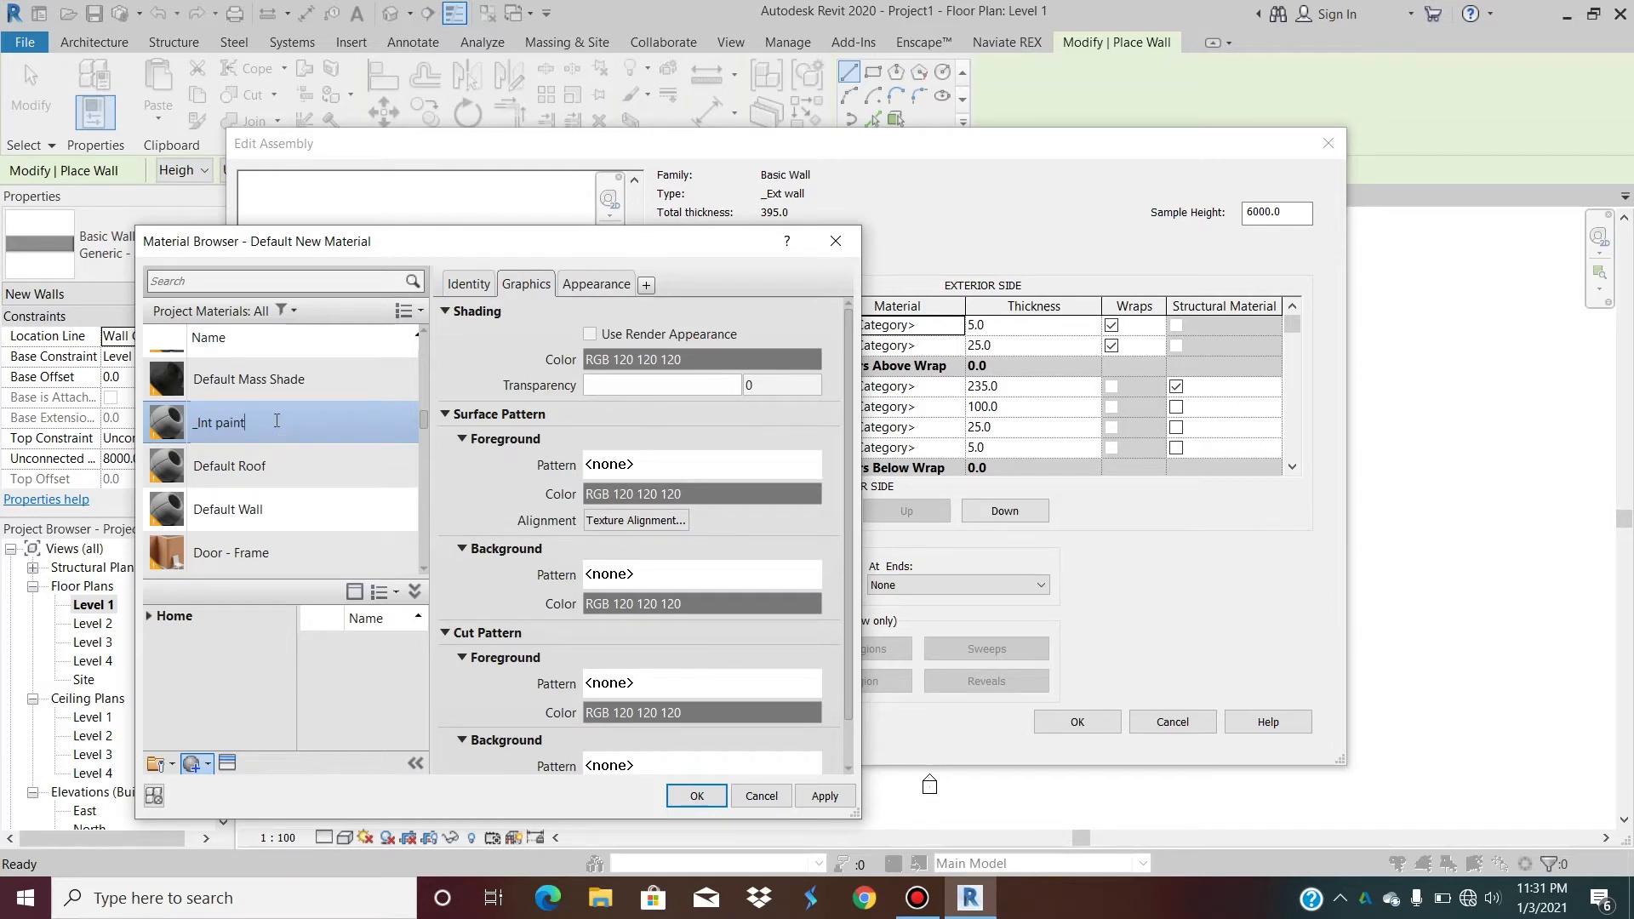
text( white)
key(Return)
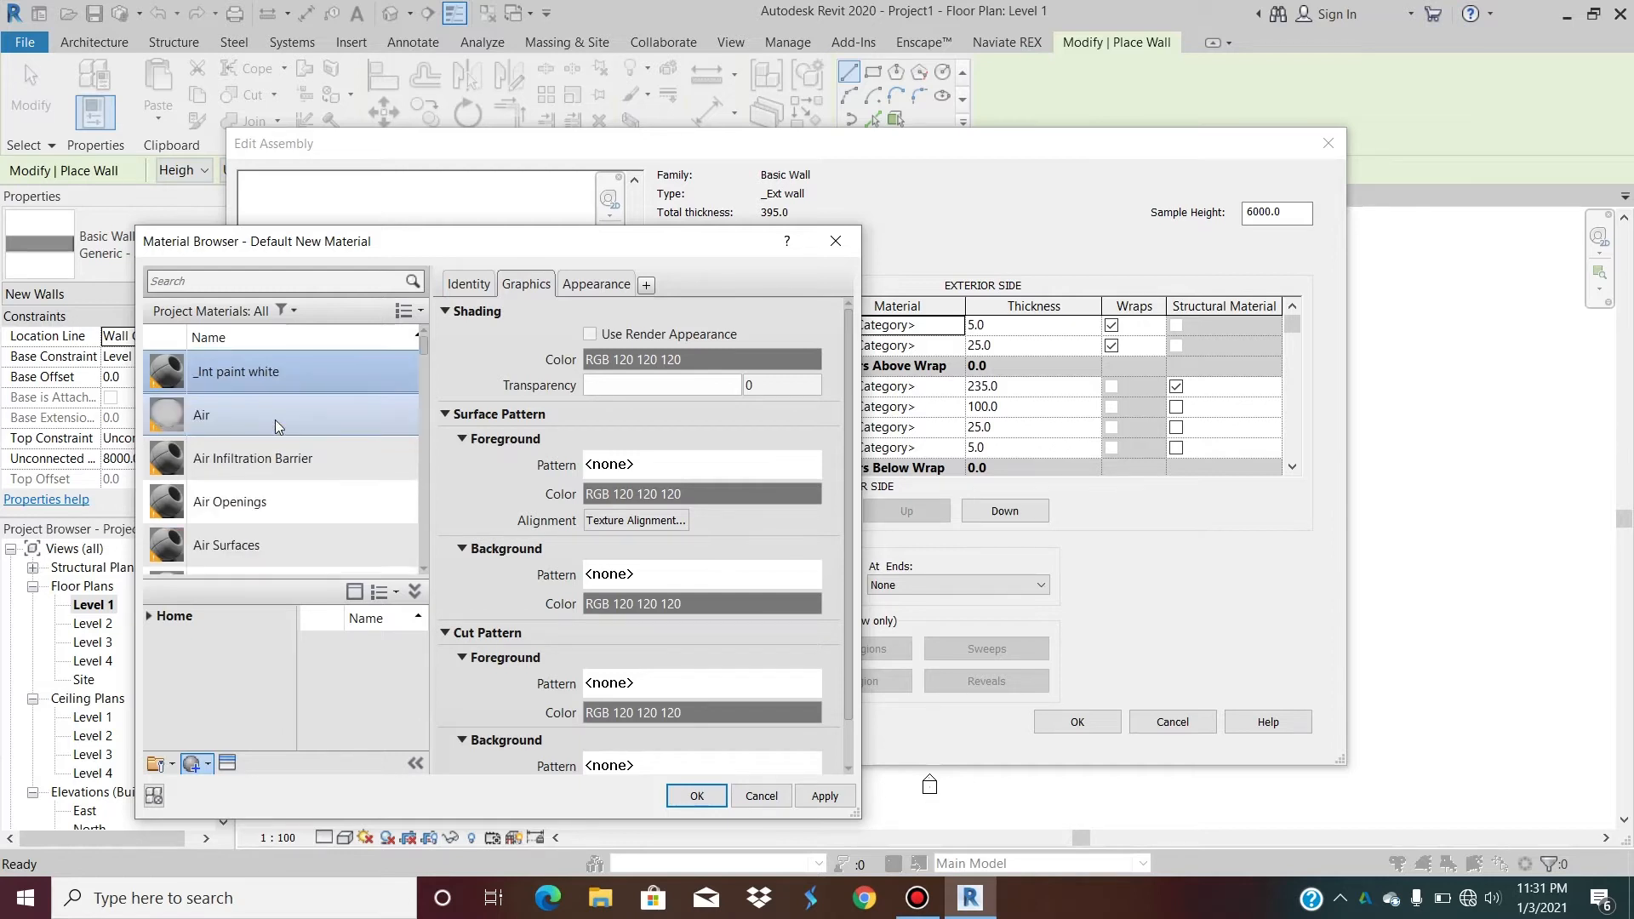
Give the _Int paint white material the Cool White appearance from the Wall Paint: Matte category of the Appearance Library.
click(227, 766)
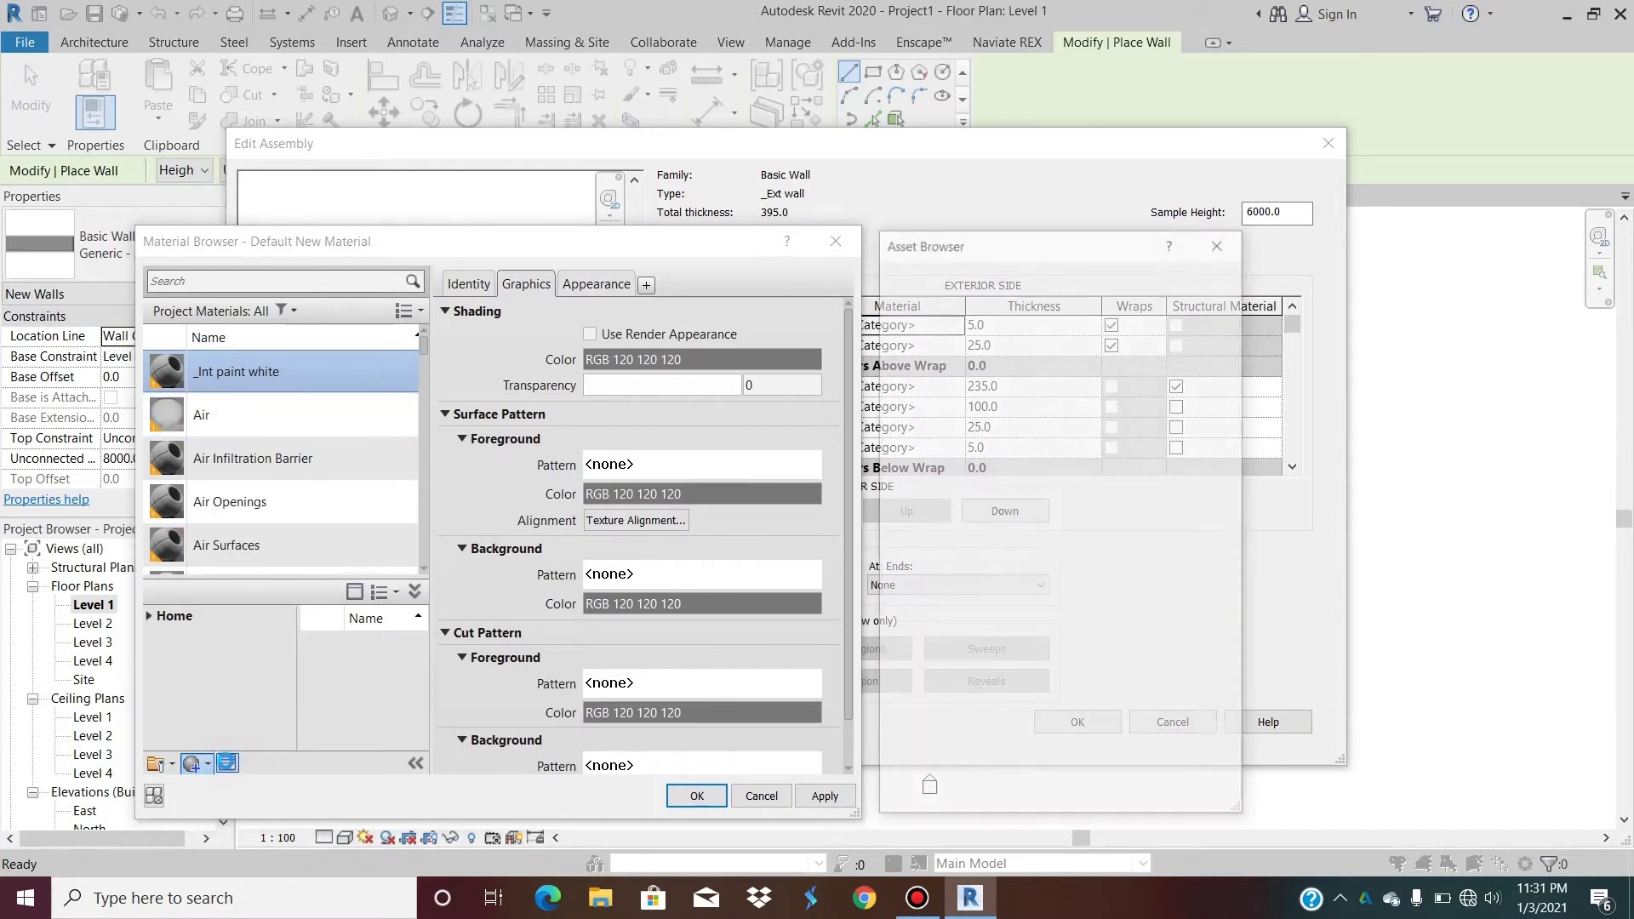
click(911, 384)
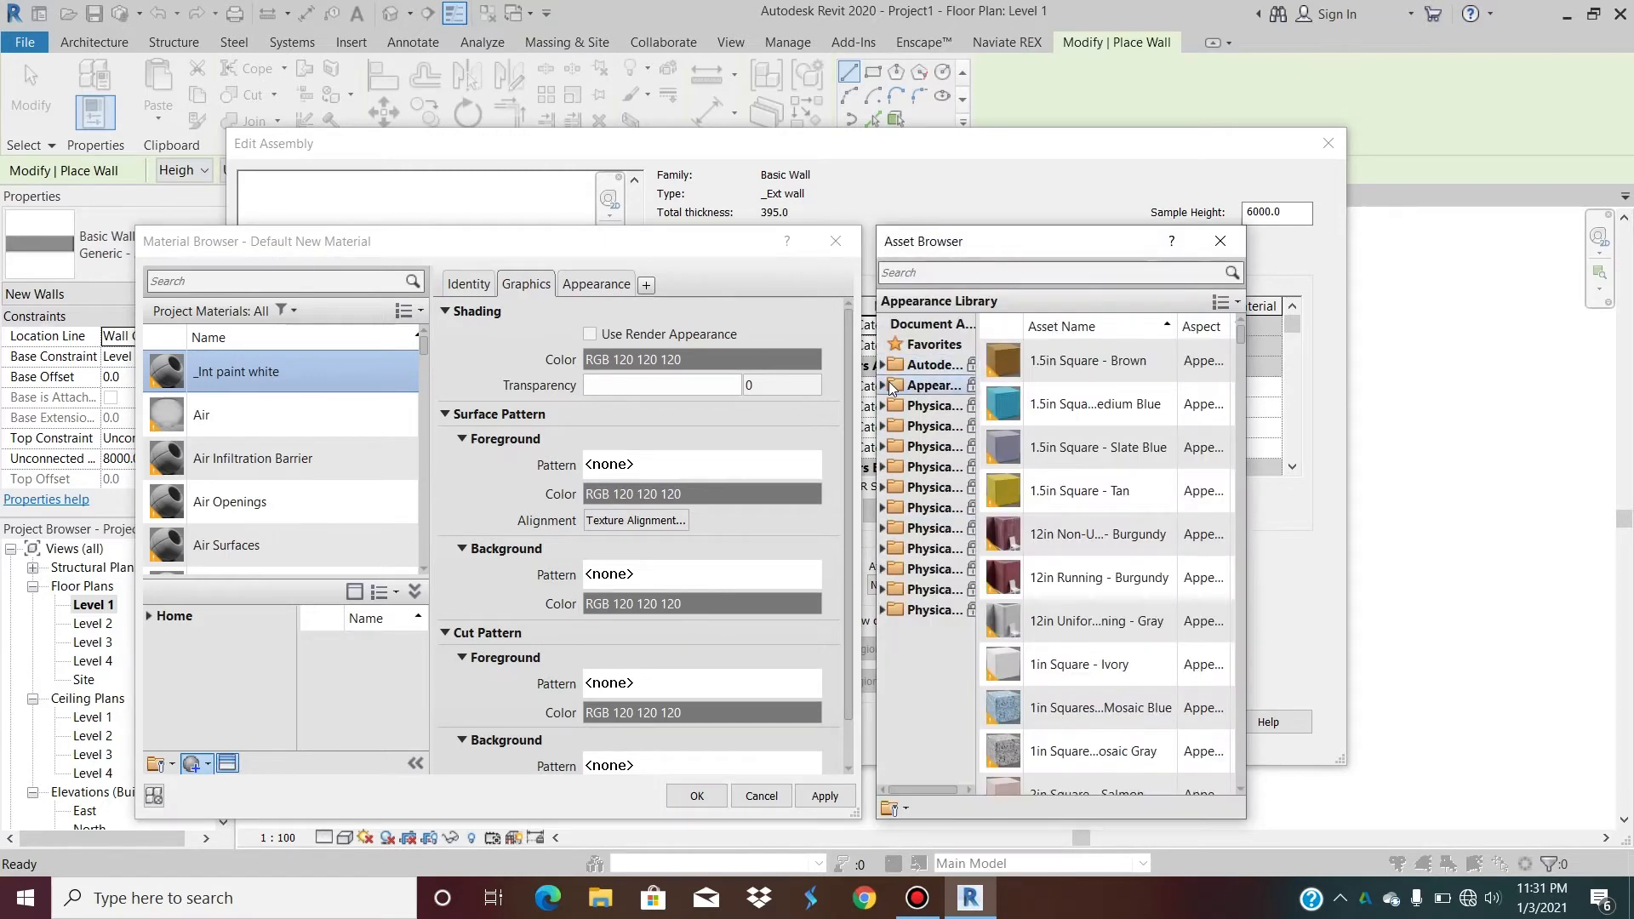
click(882, 386)
click(932, 650)
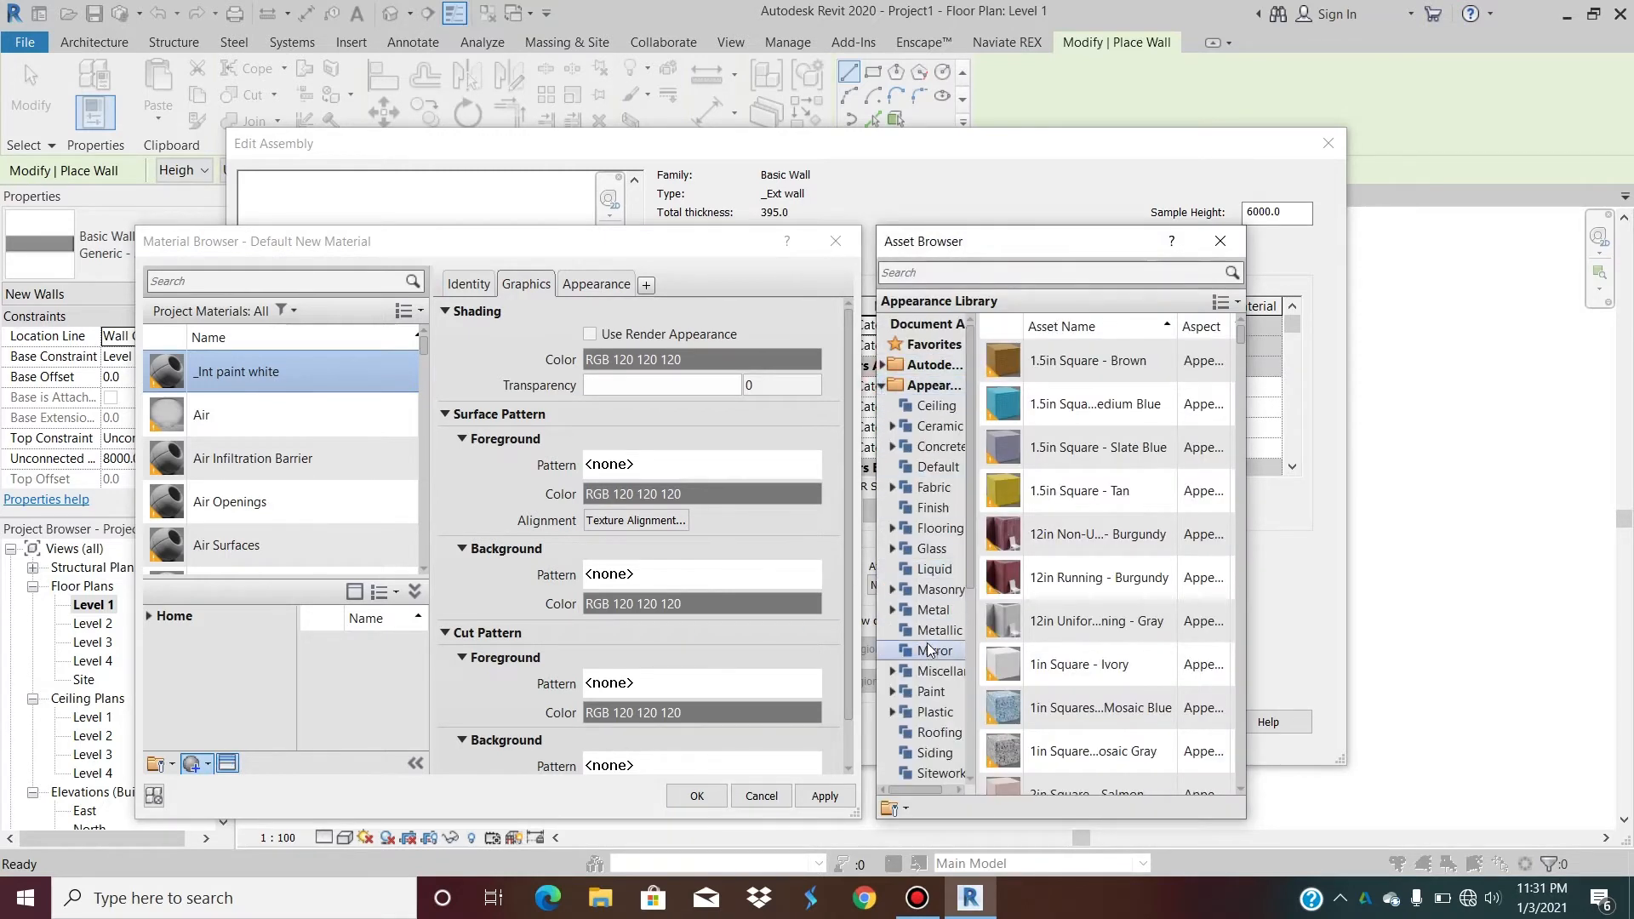
scroll(929, 651, down, 4)
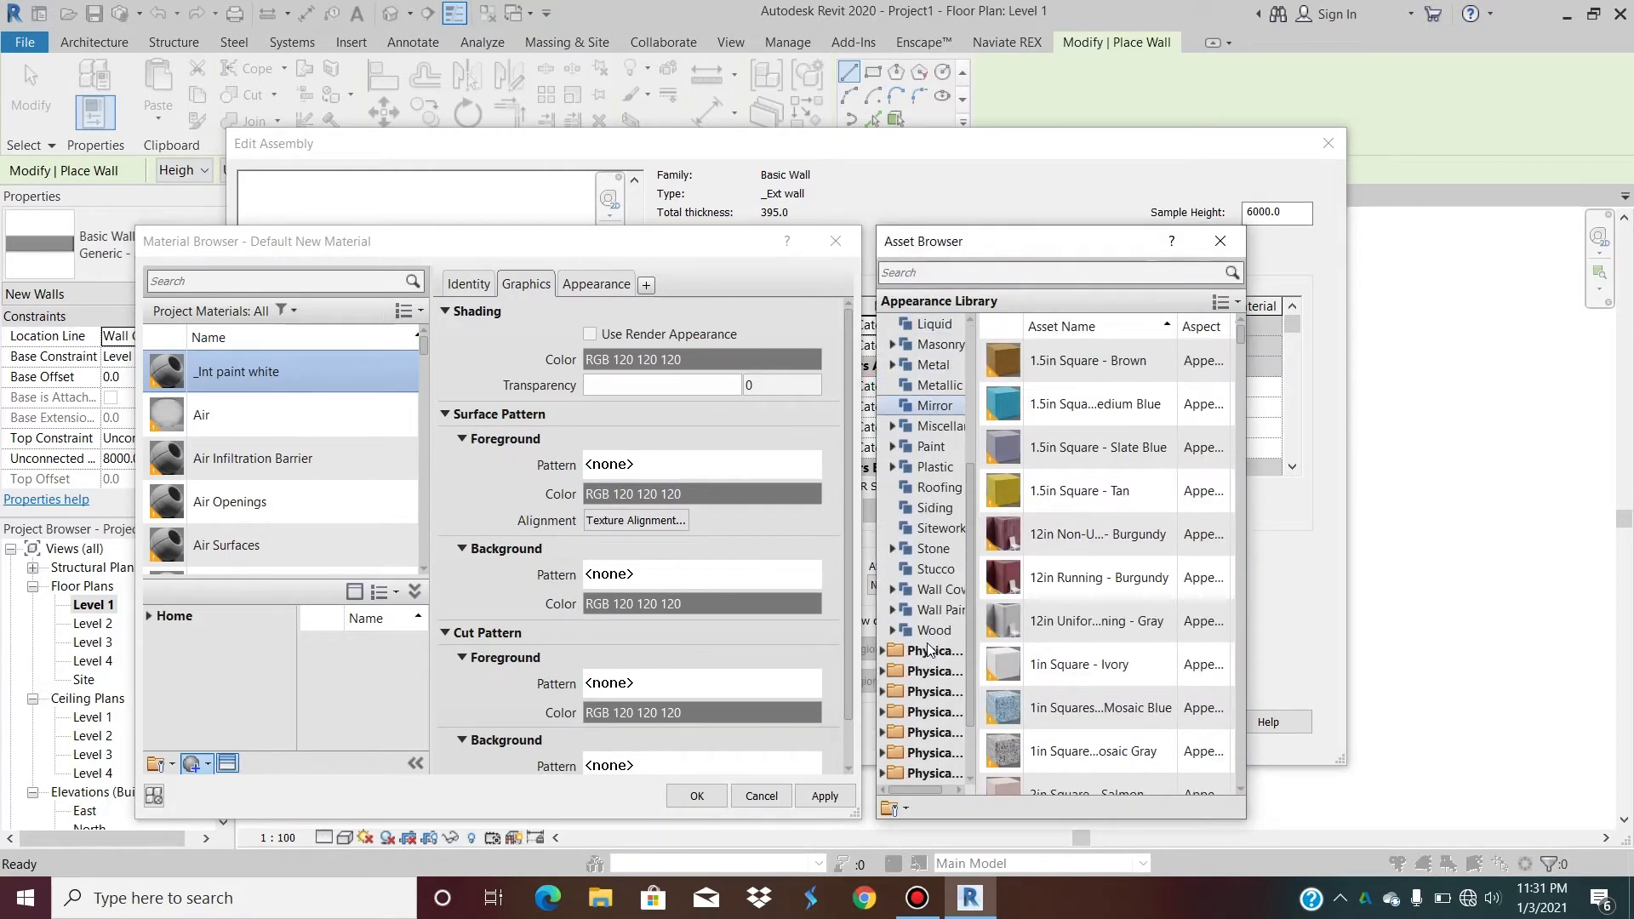
click(892, 610)
click(939, 651)
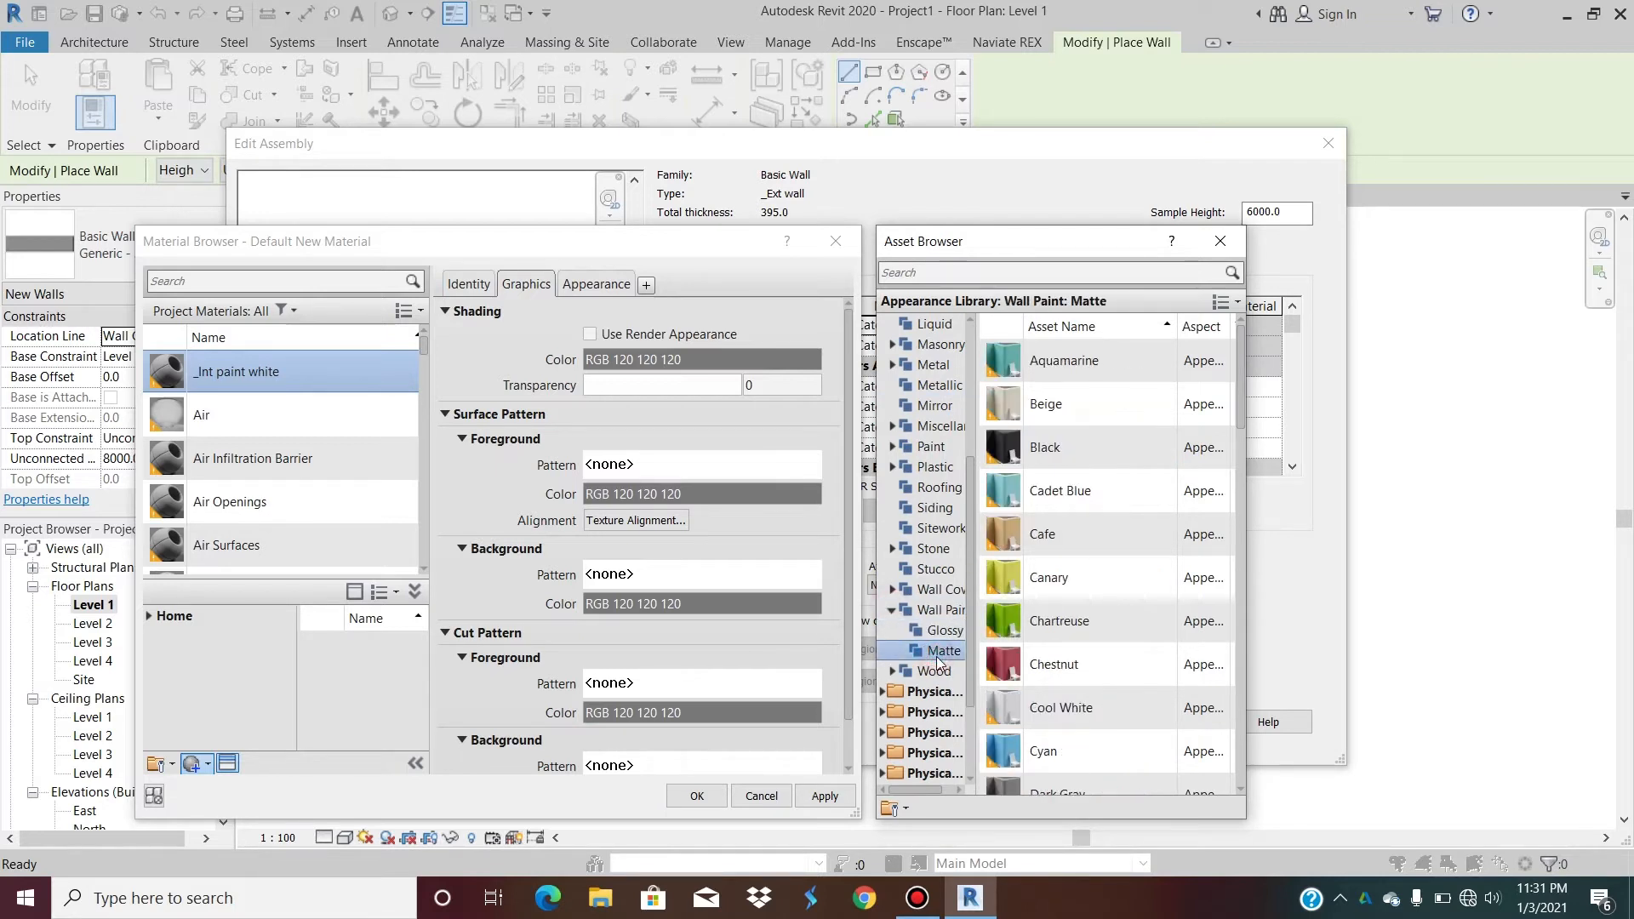
double_click(1085, 719)
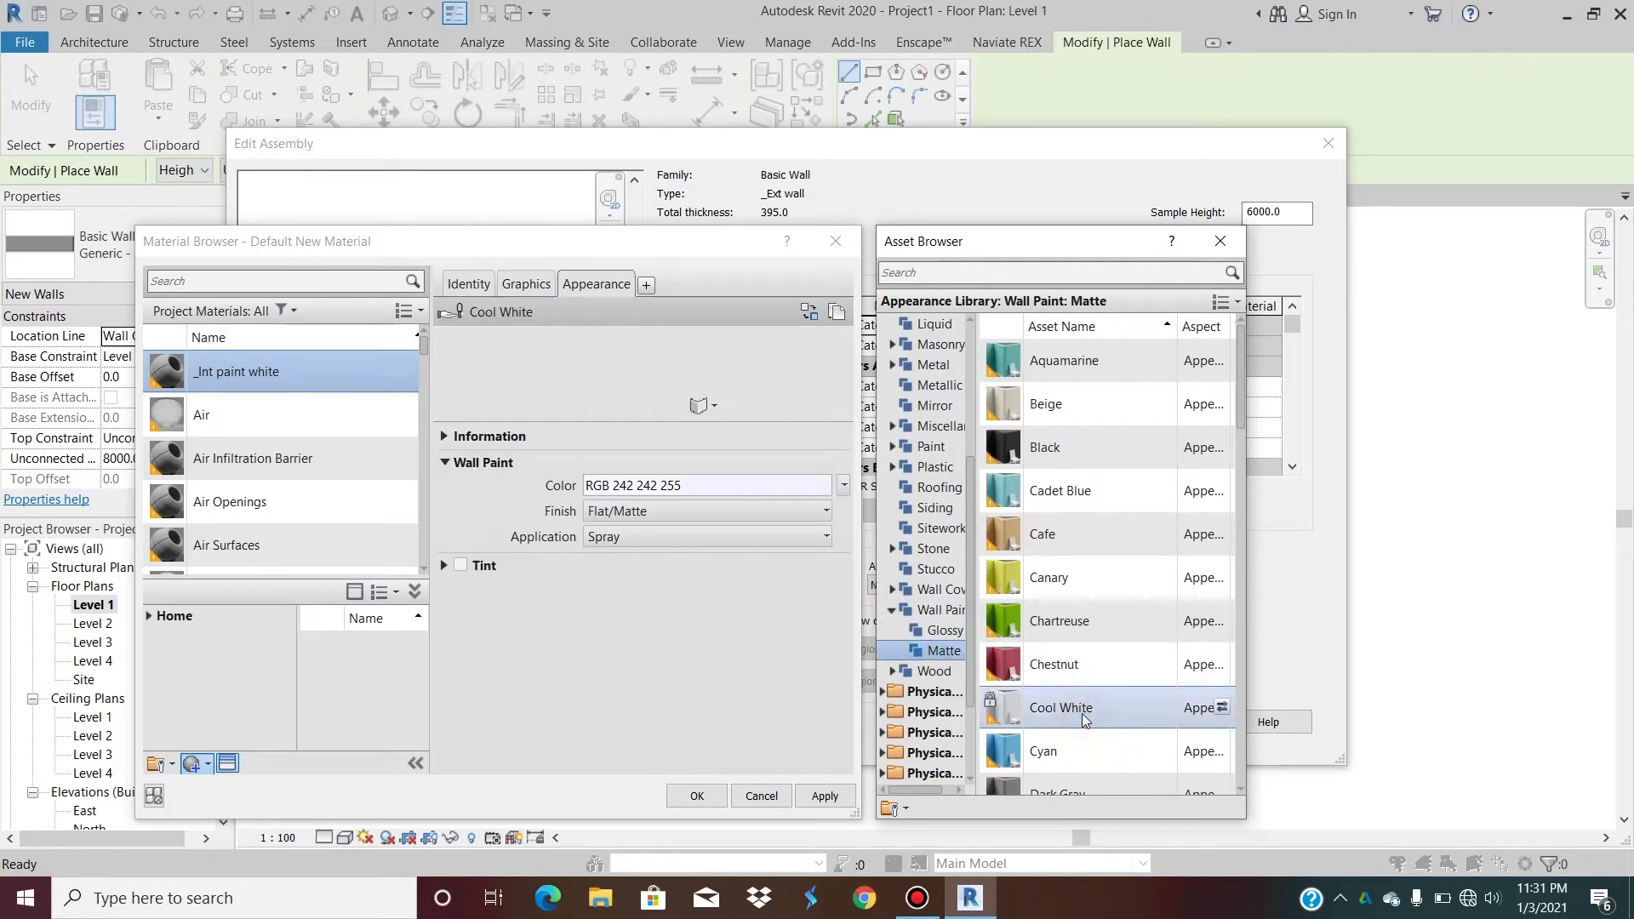
click(1220, 241)
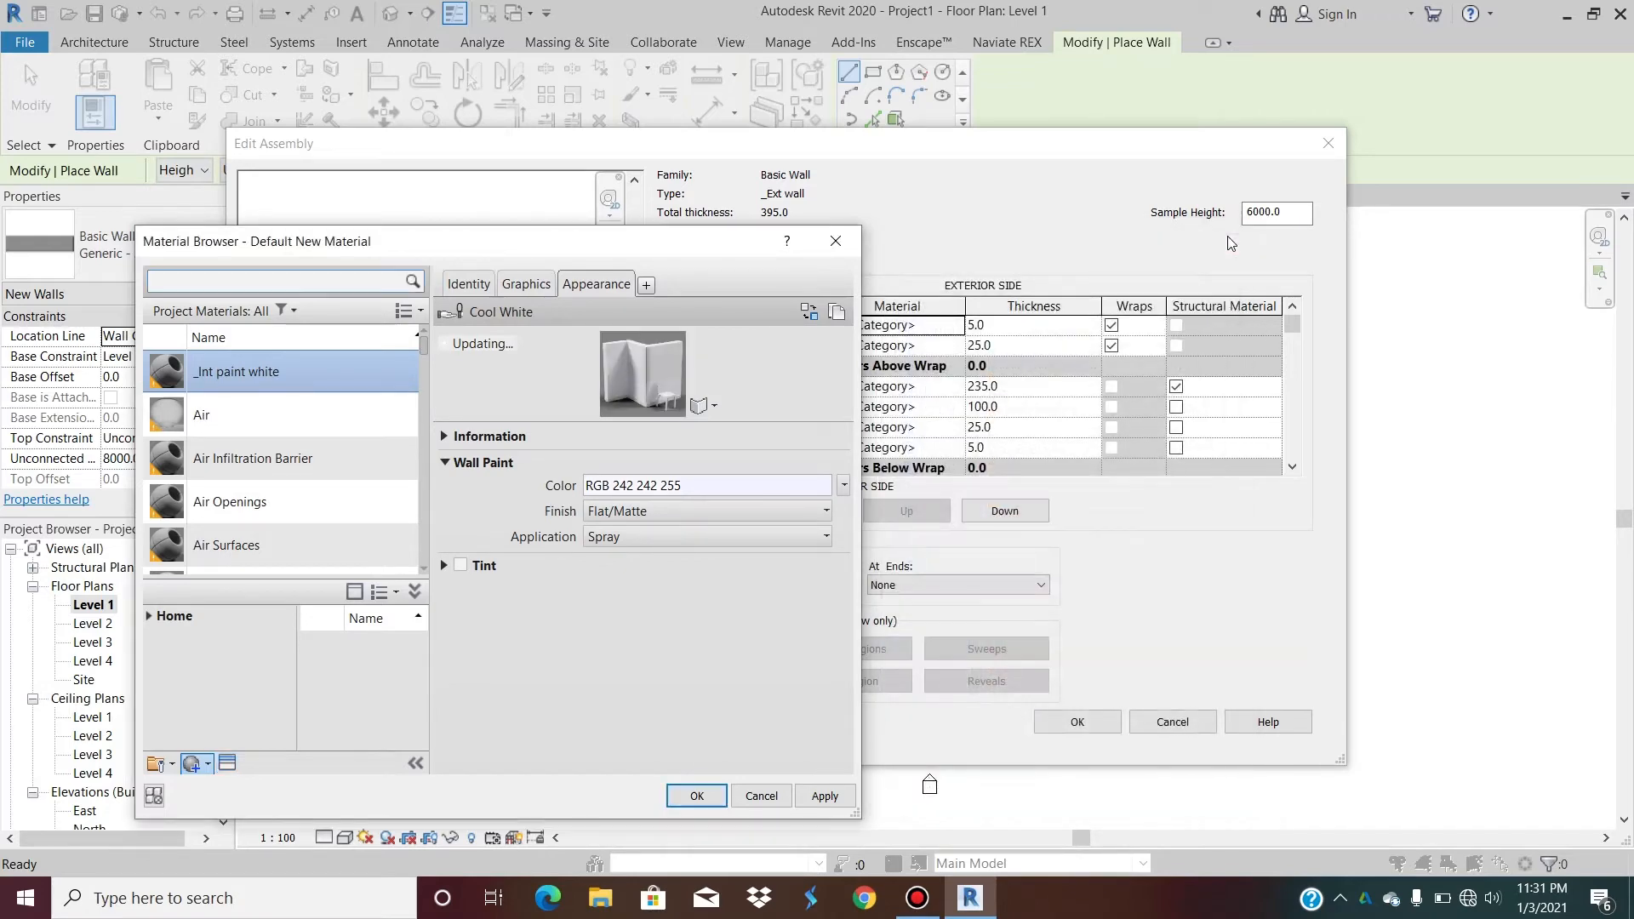
Apply the material changes and assign _Int paint white to the outermost 5 thick layer.
click(824, 796)
click(697, 795)
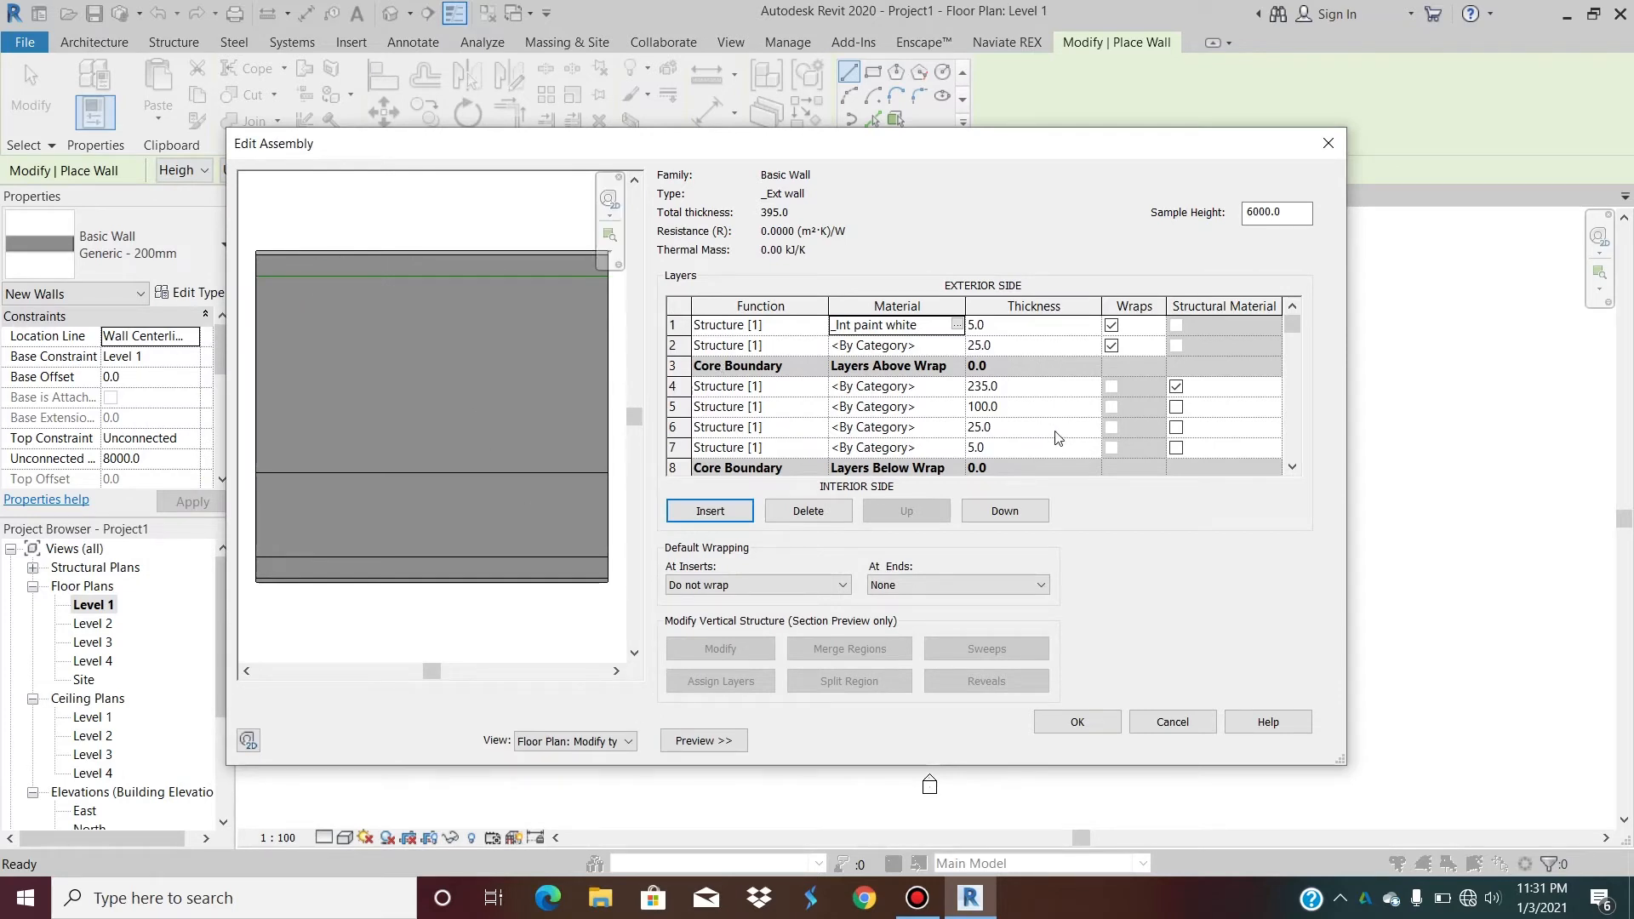
click(956, 325)
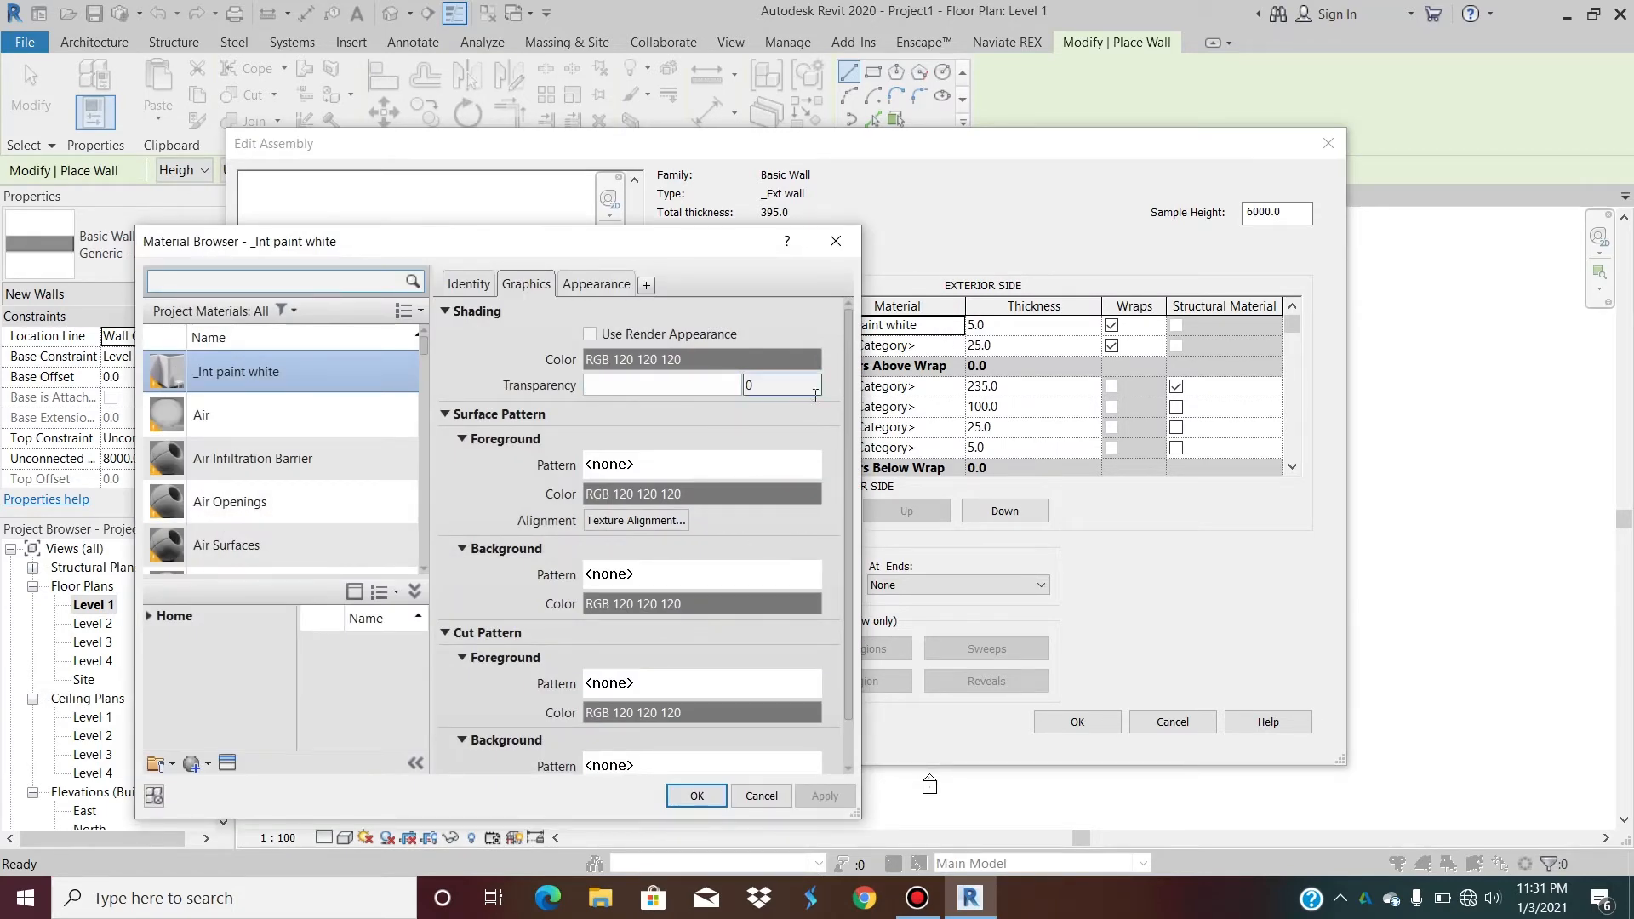
click(835, 238)
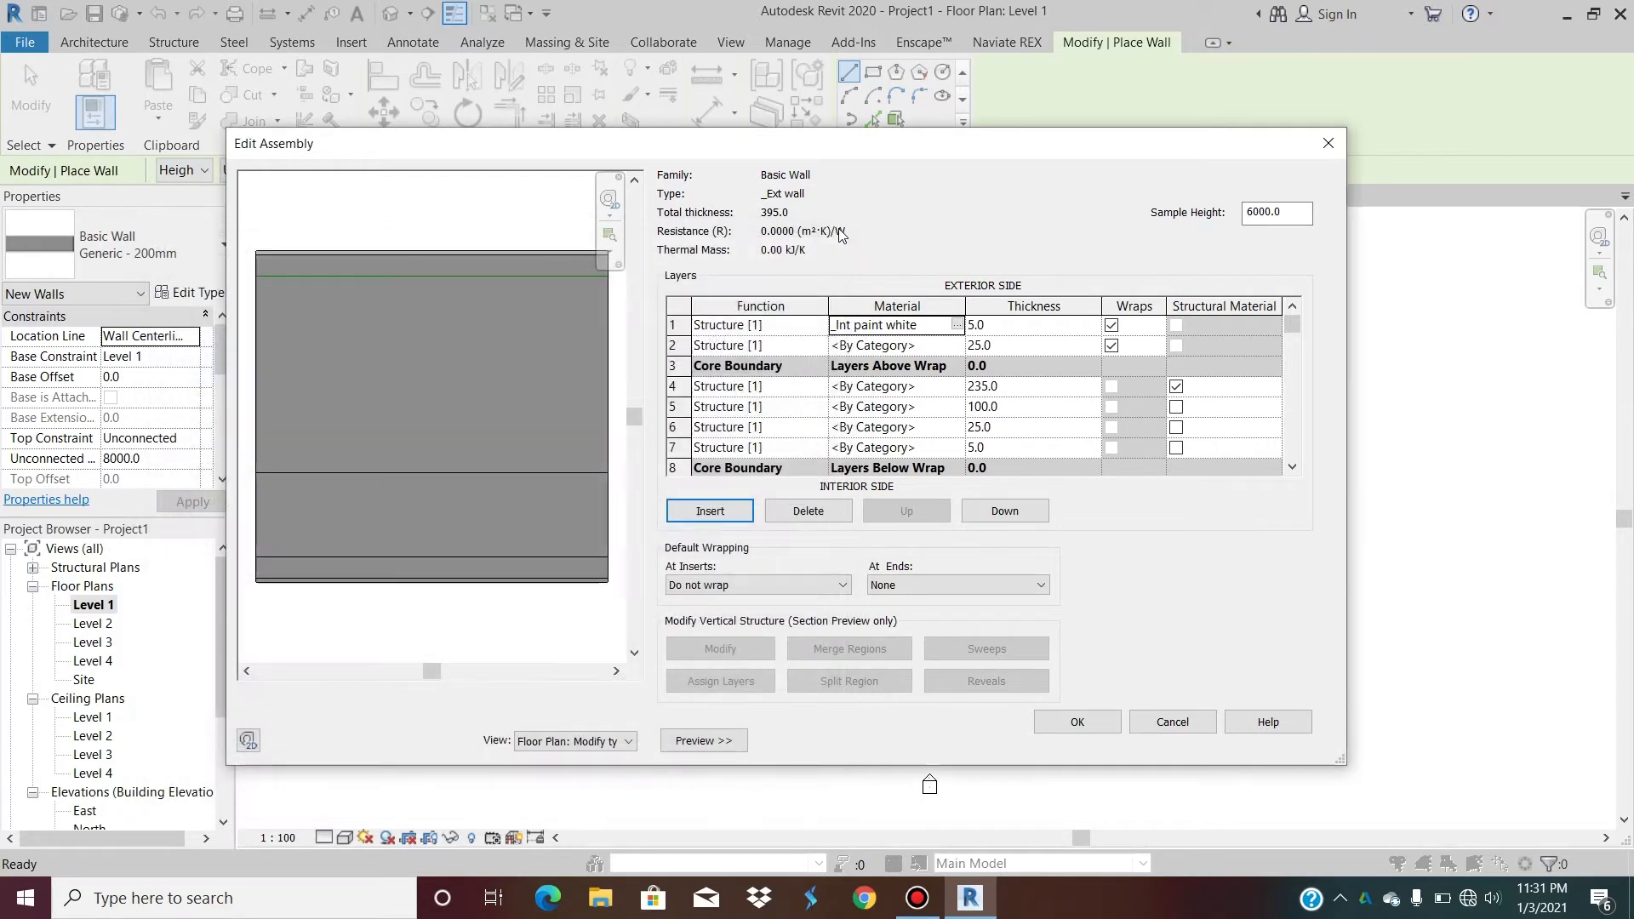
Create a new material for the 25 thick layer on the exterior side and name it "_plaster".
click(955, 347)
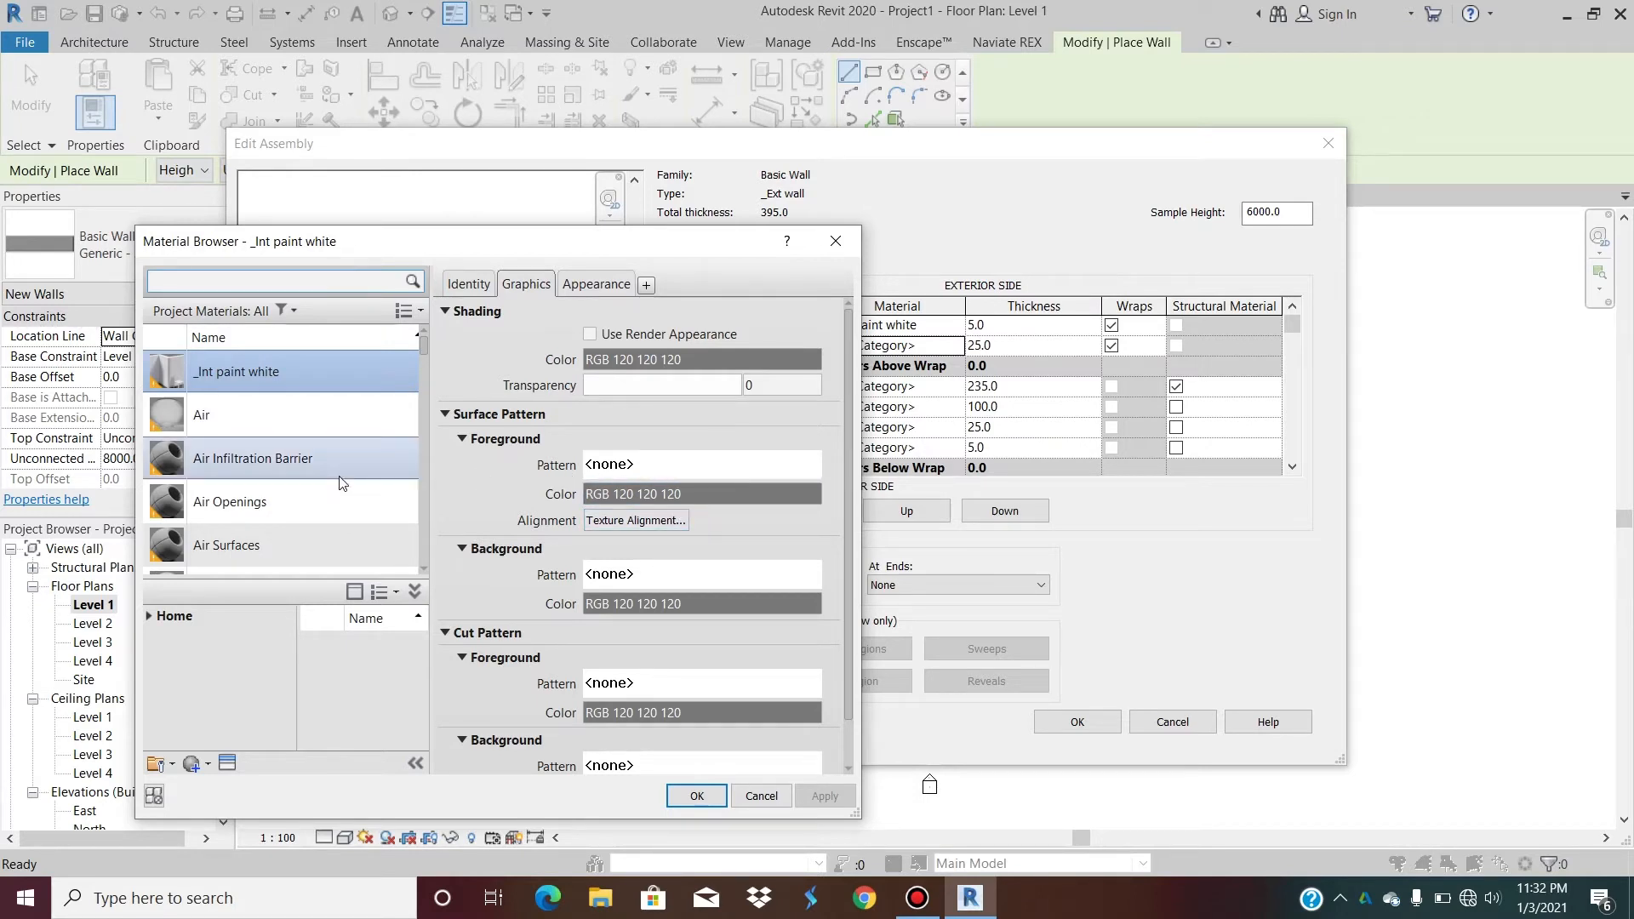
click(208, 768)
click(228, 791)
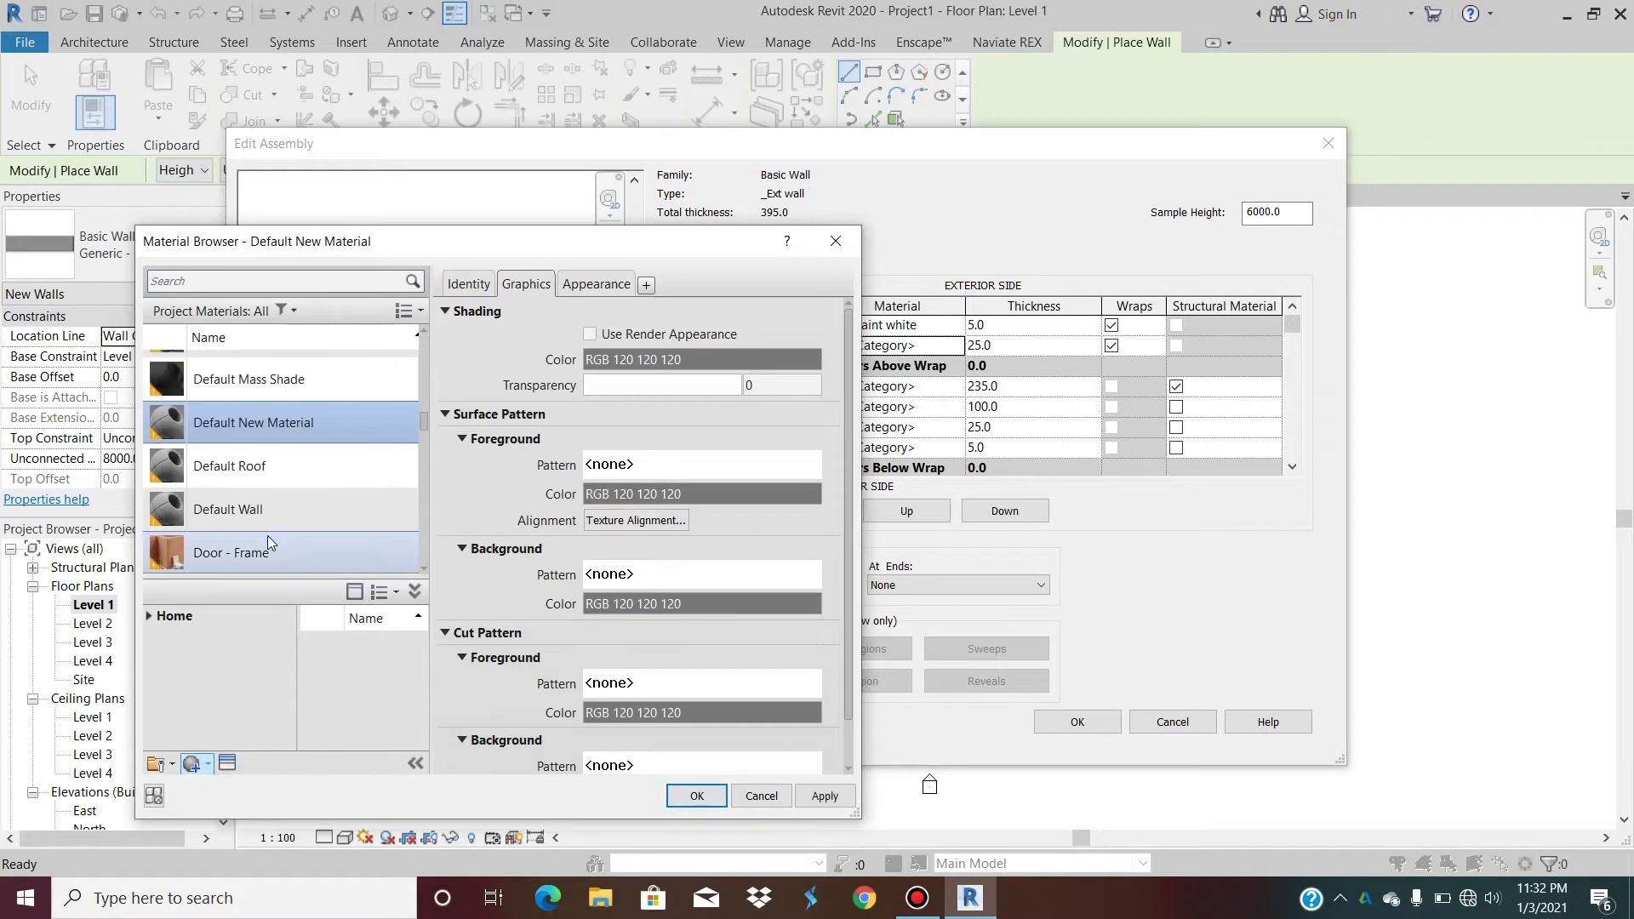
right_click(247, 427)
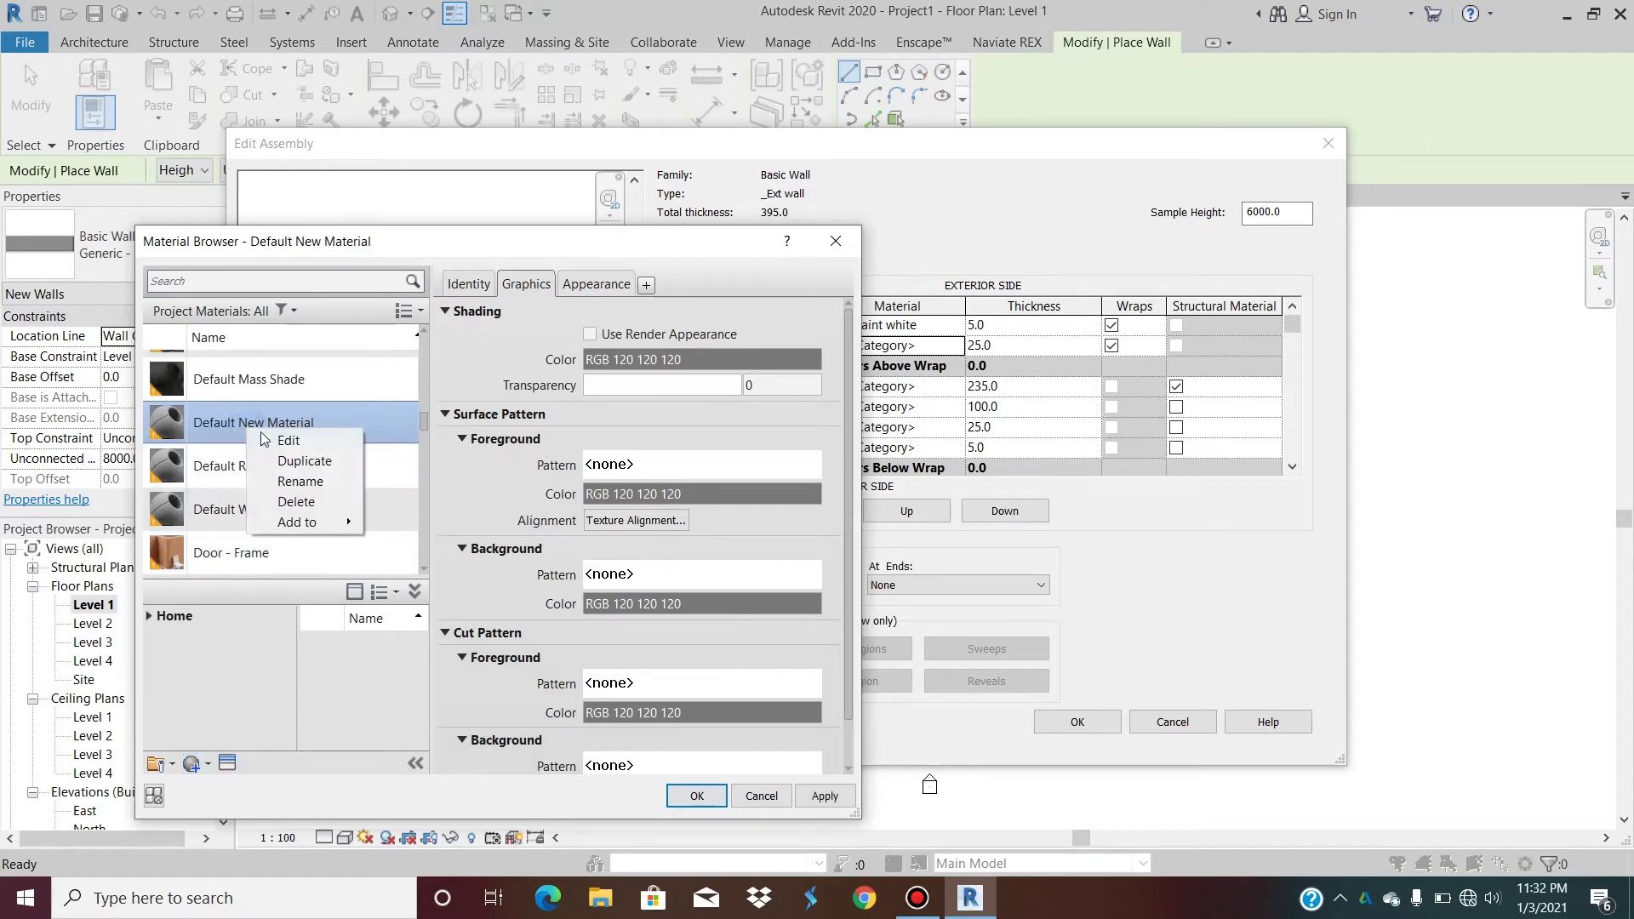
click(300, 483)
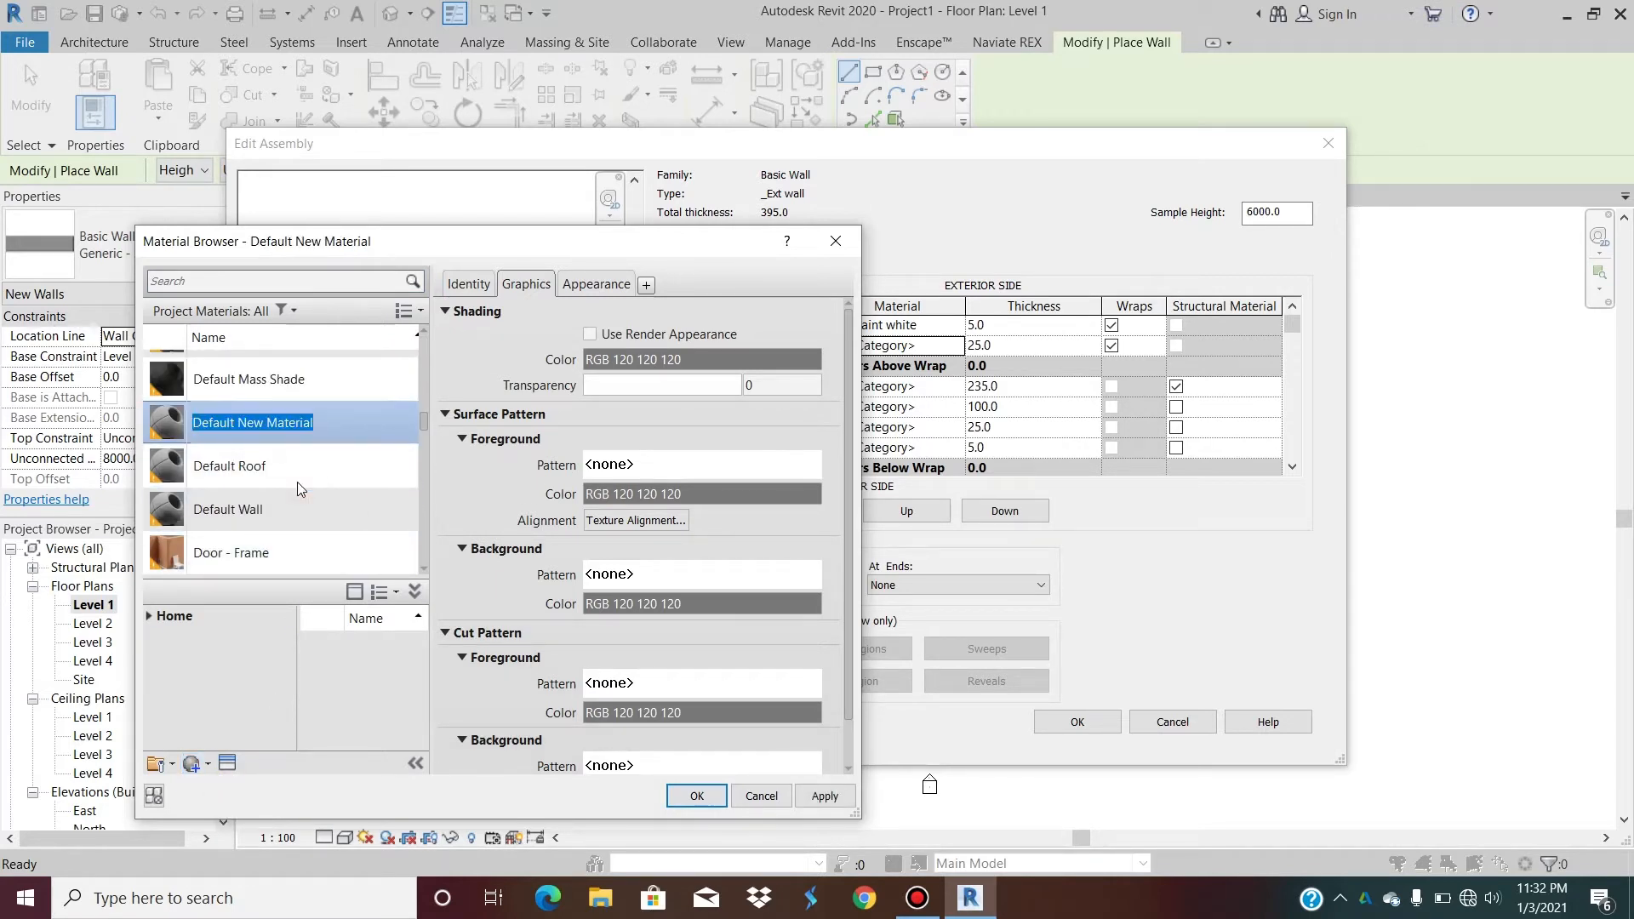
text(_pla)
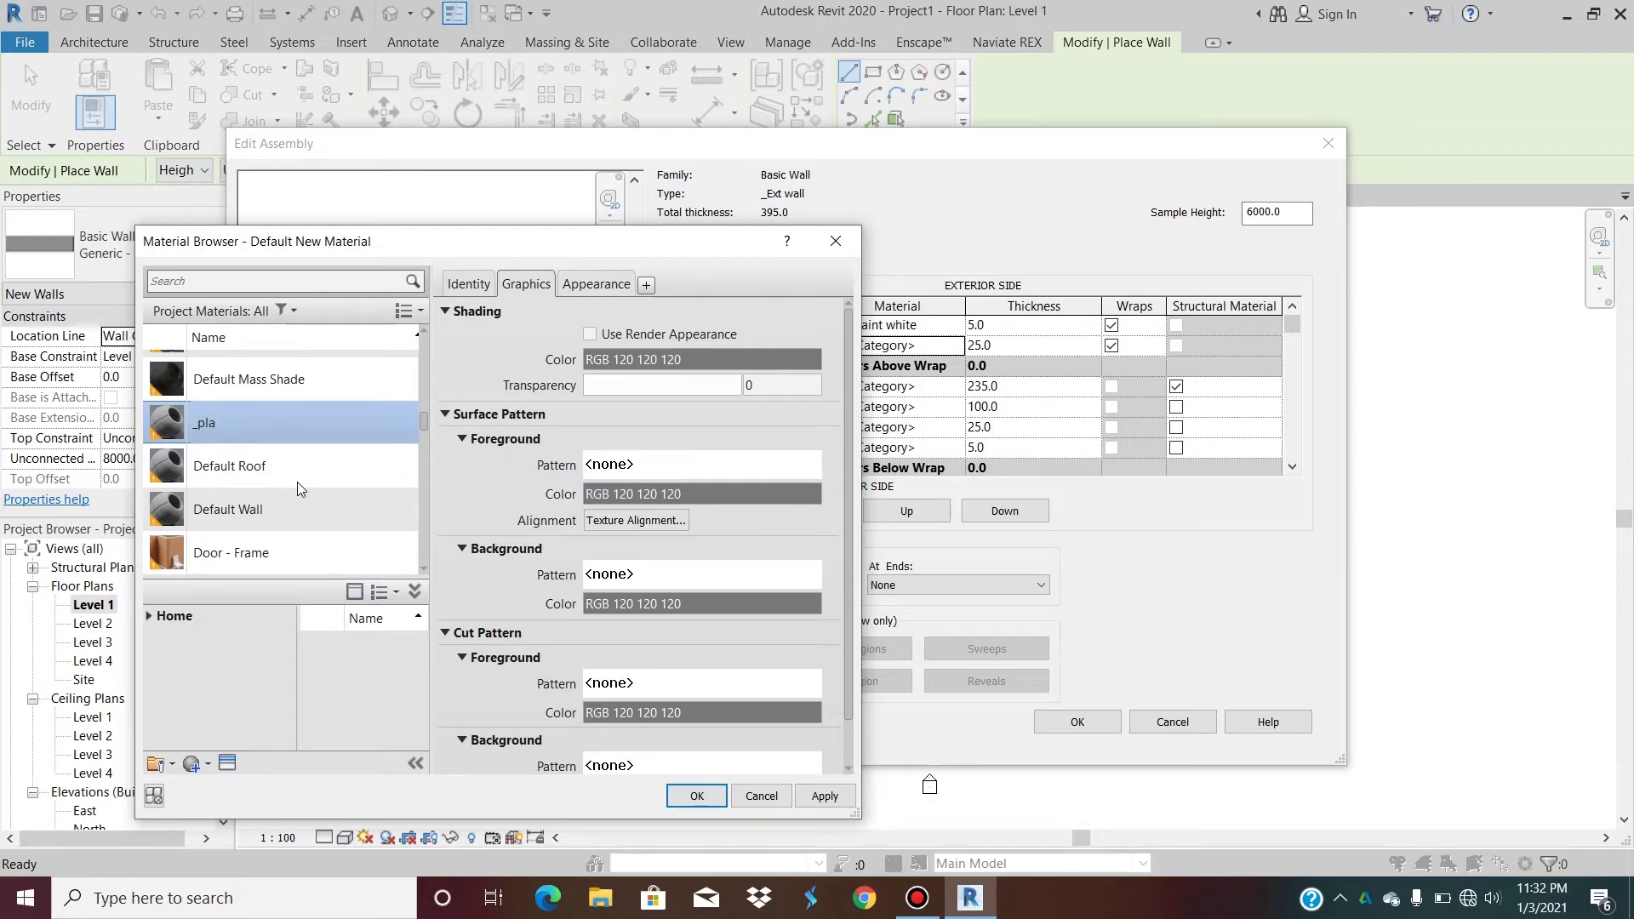
text(ster)
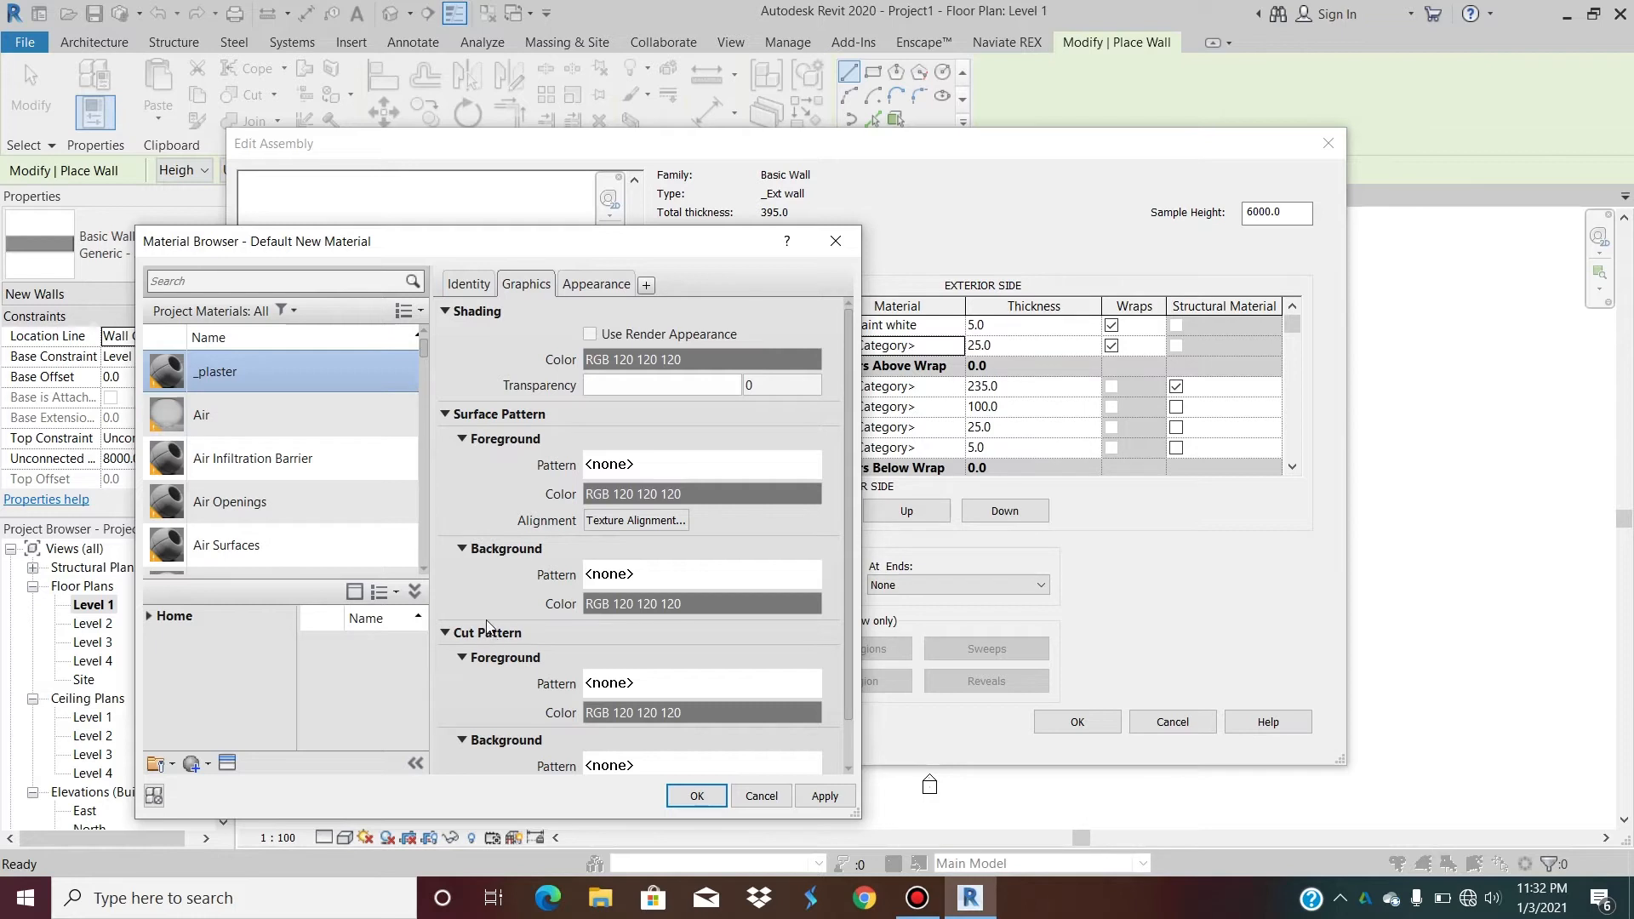
Set the cut pattern foreground of the _plaster material to Gypsum-Plaster.
scroll(486, 626, down, 1)
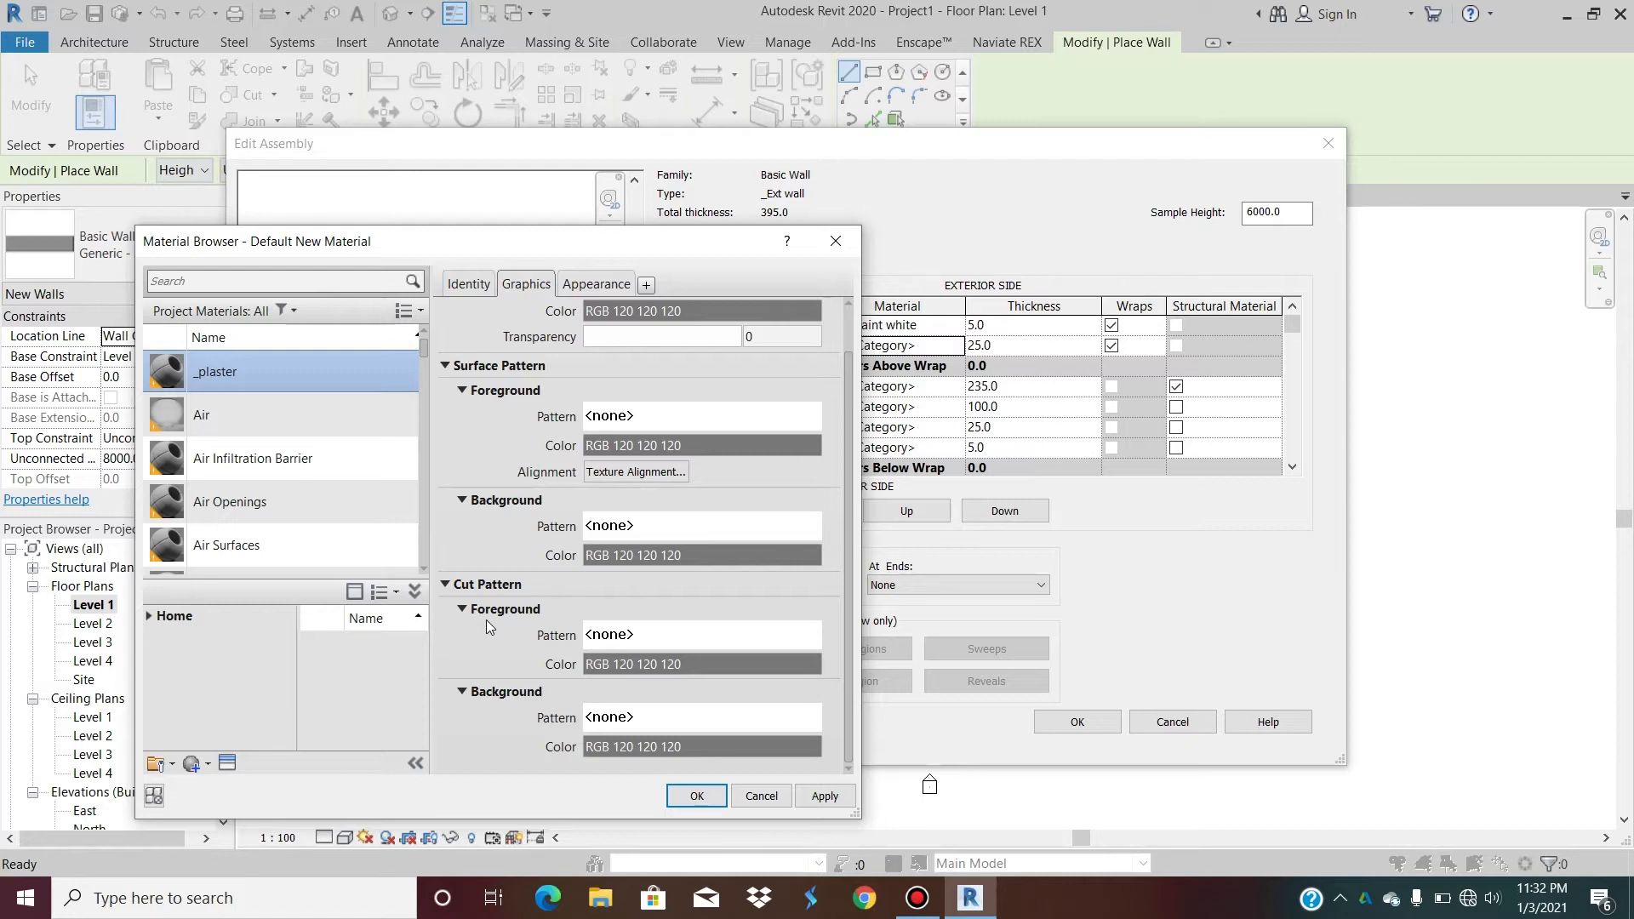
click(621, 638)
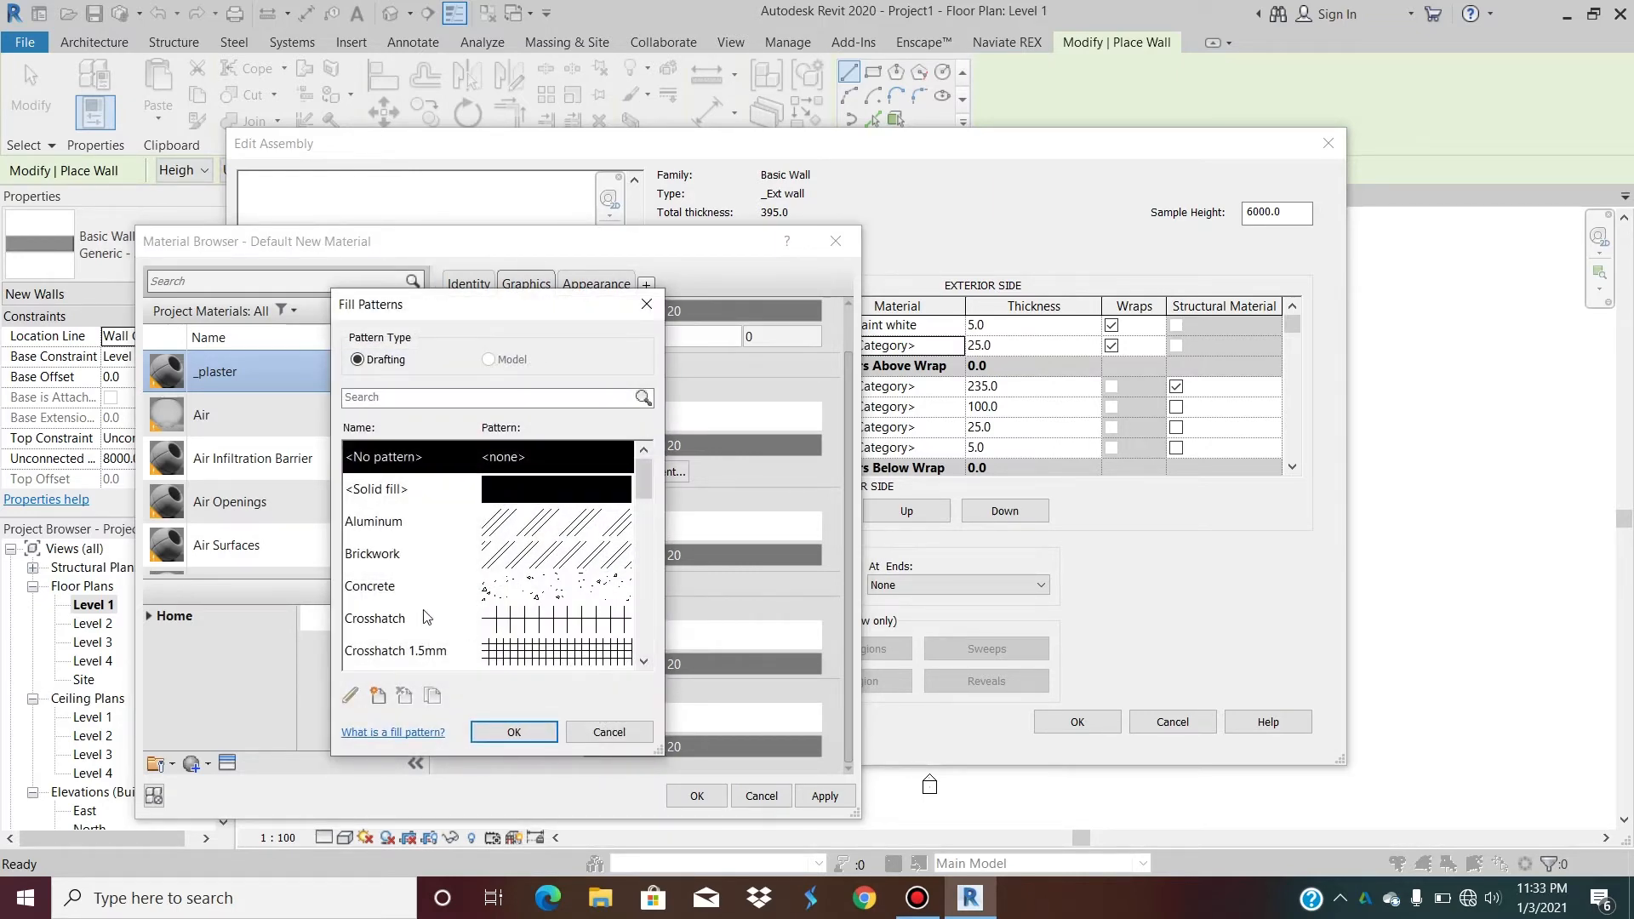
click(644, 661)
scroll(646, 662, down, 1)
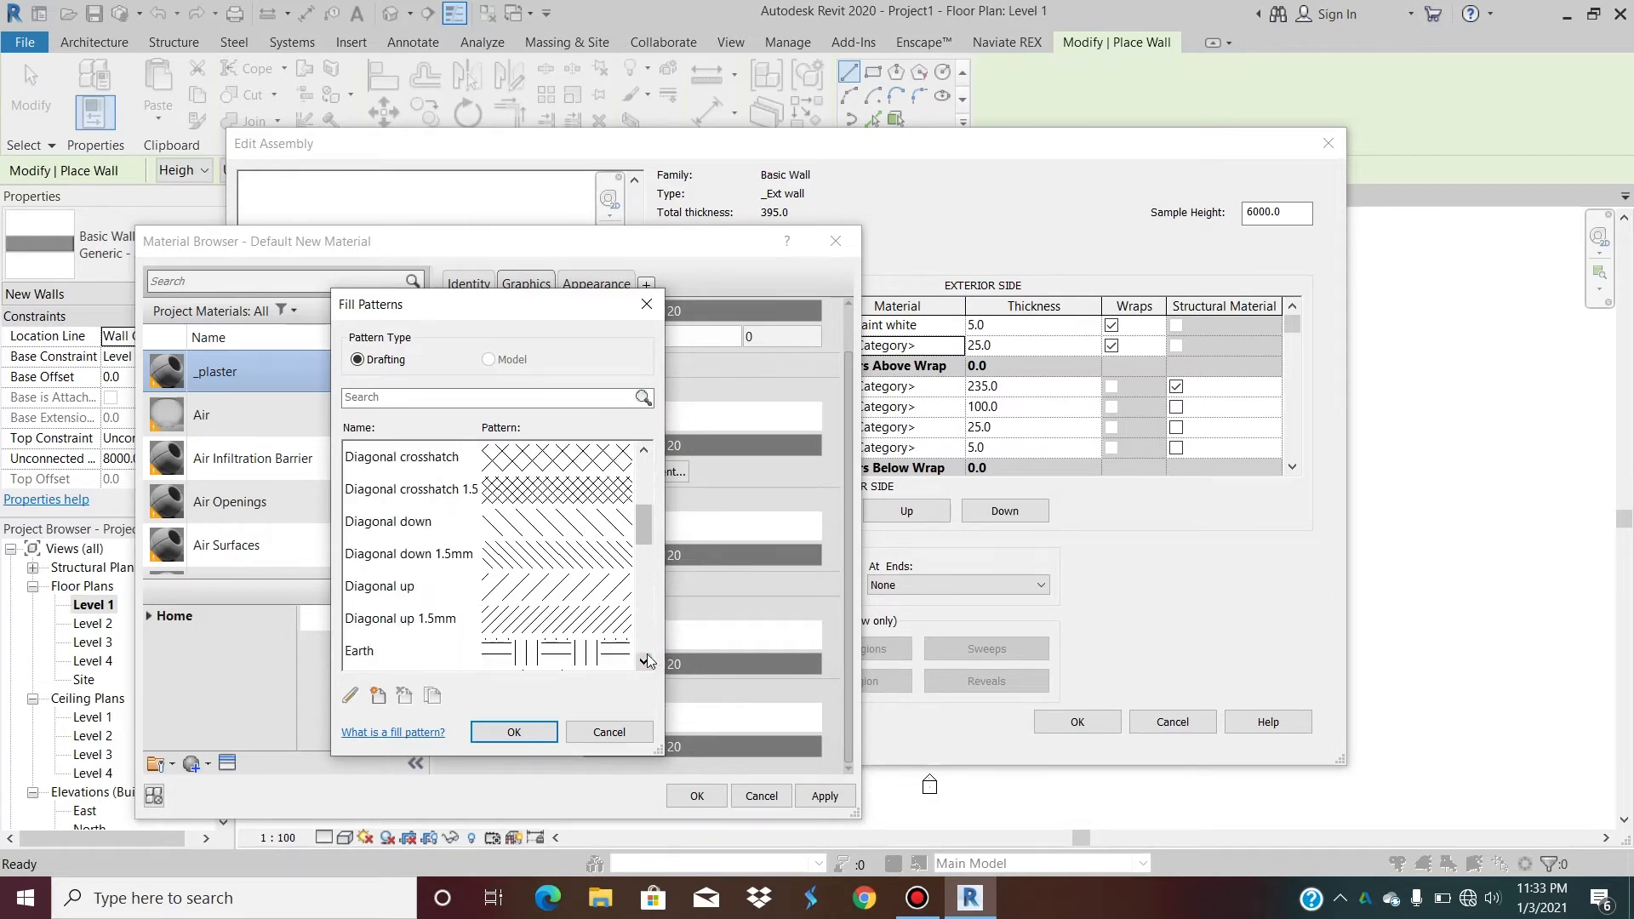
scroll(647, 661, down, 1)
click(422, 599)
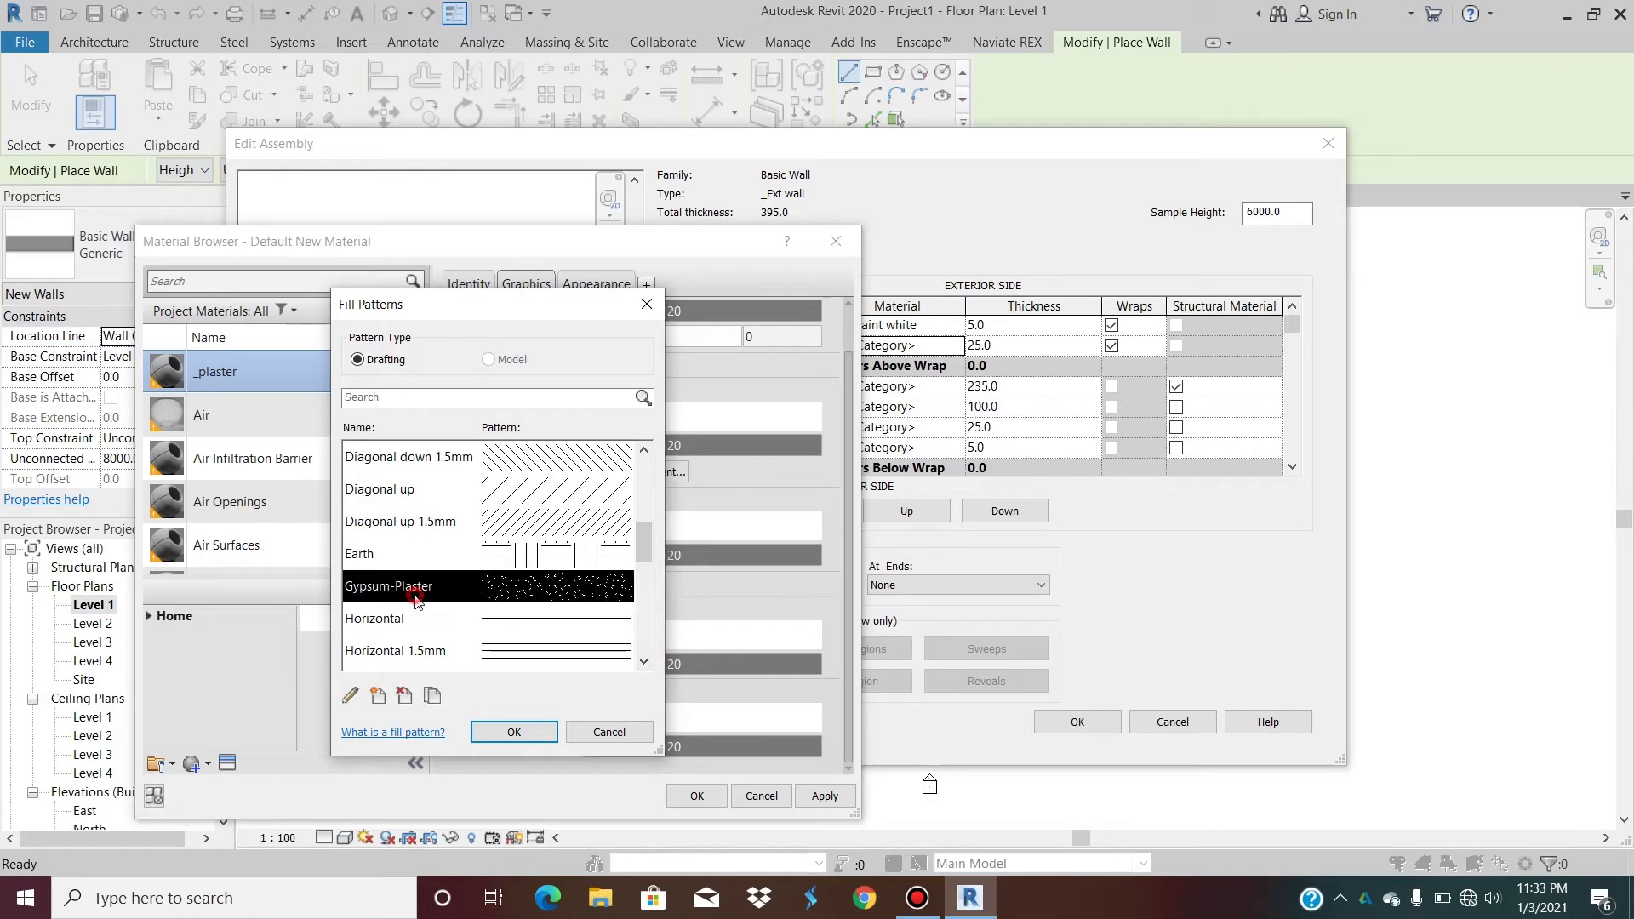
click(515, 731)
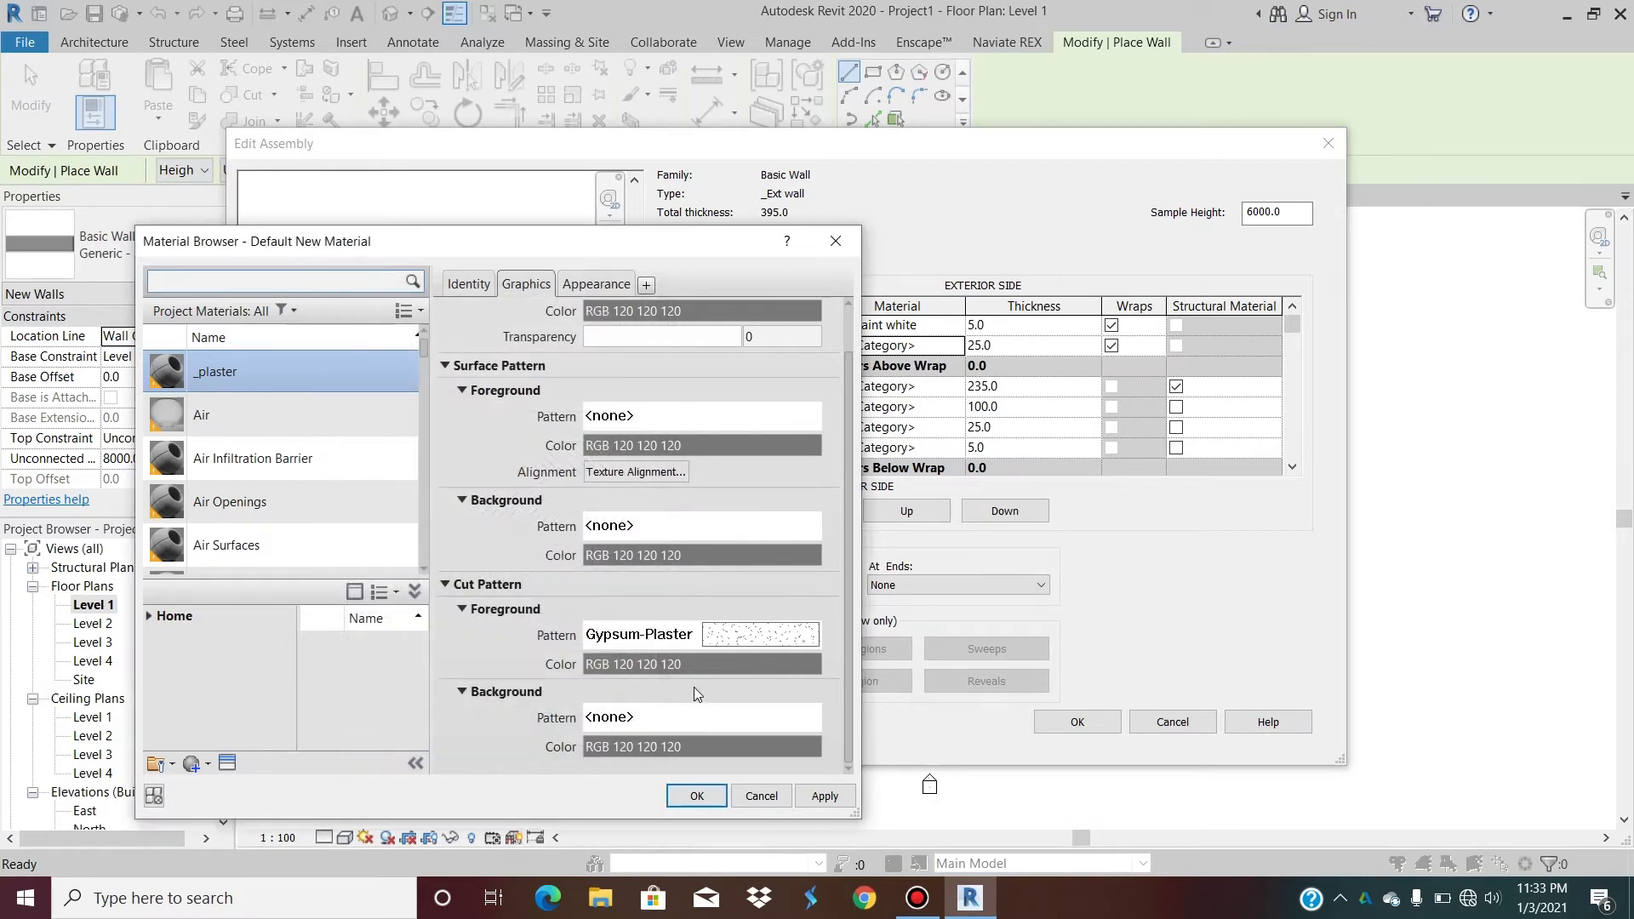
Set the _plaster cut pattern background to Gypsum-Plaster and assign the material to the exterior-side 25 thick layer.
click(609, 634)
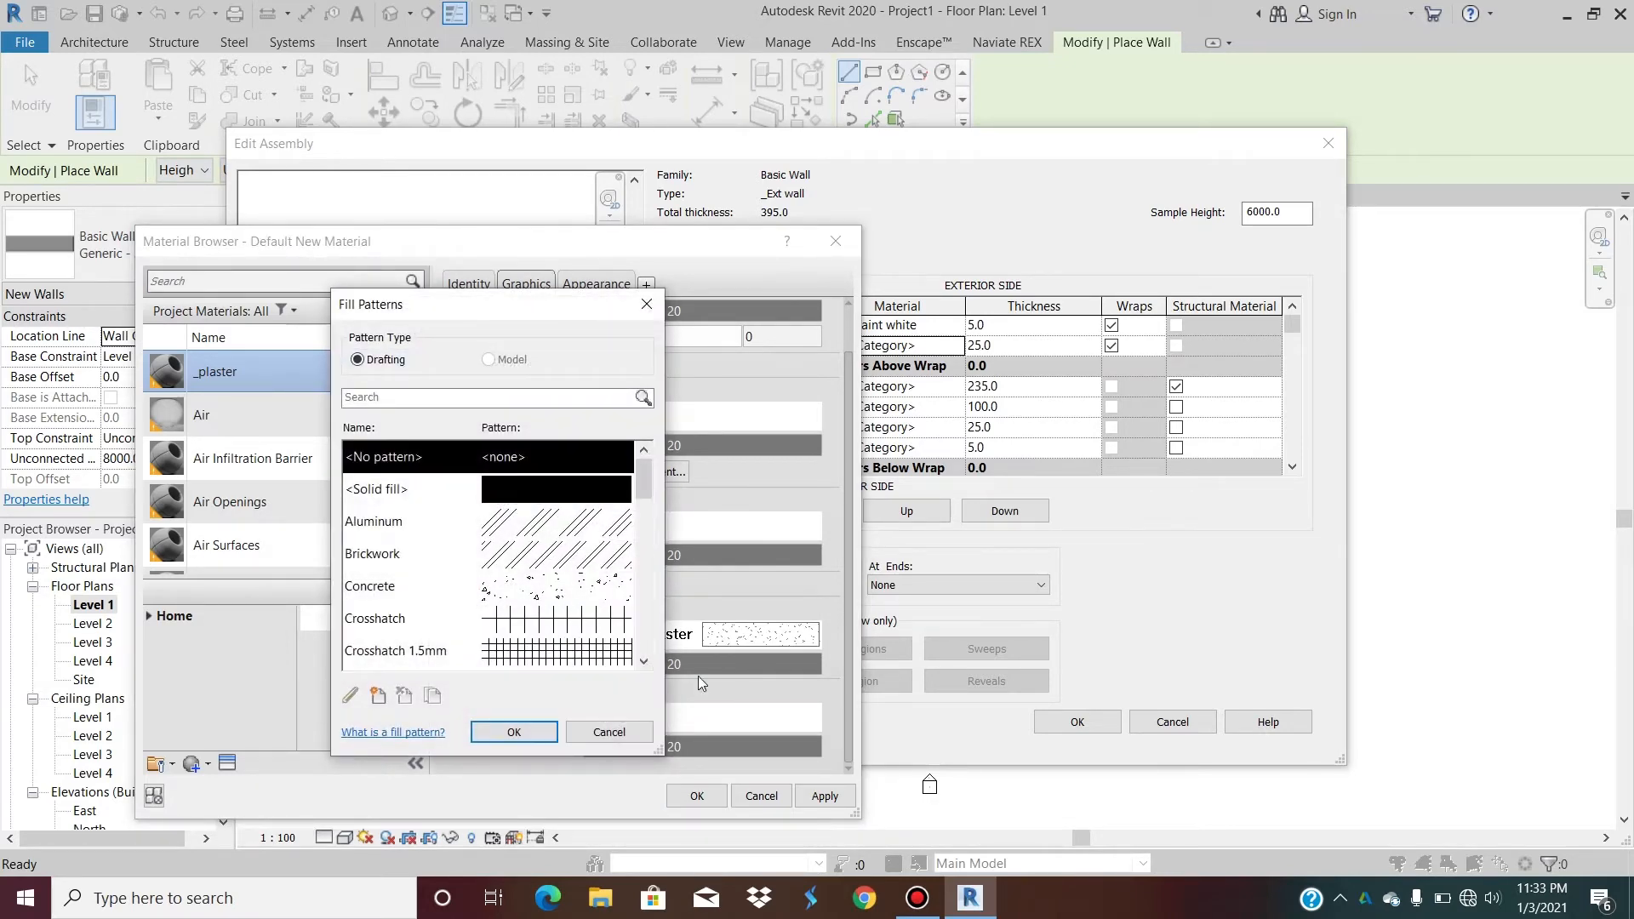
scroll(644, 663, down, 2)
scroll(644, 662, down, 3)
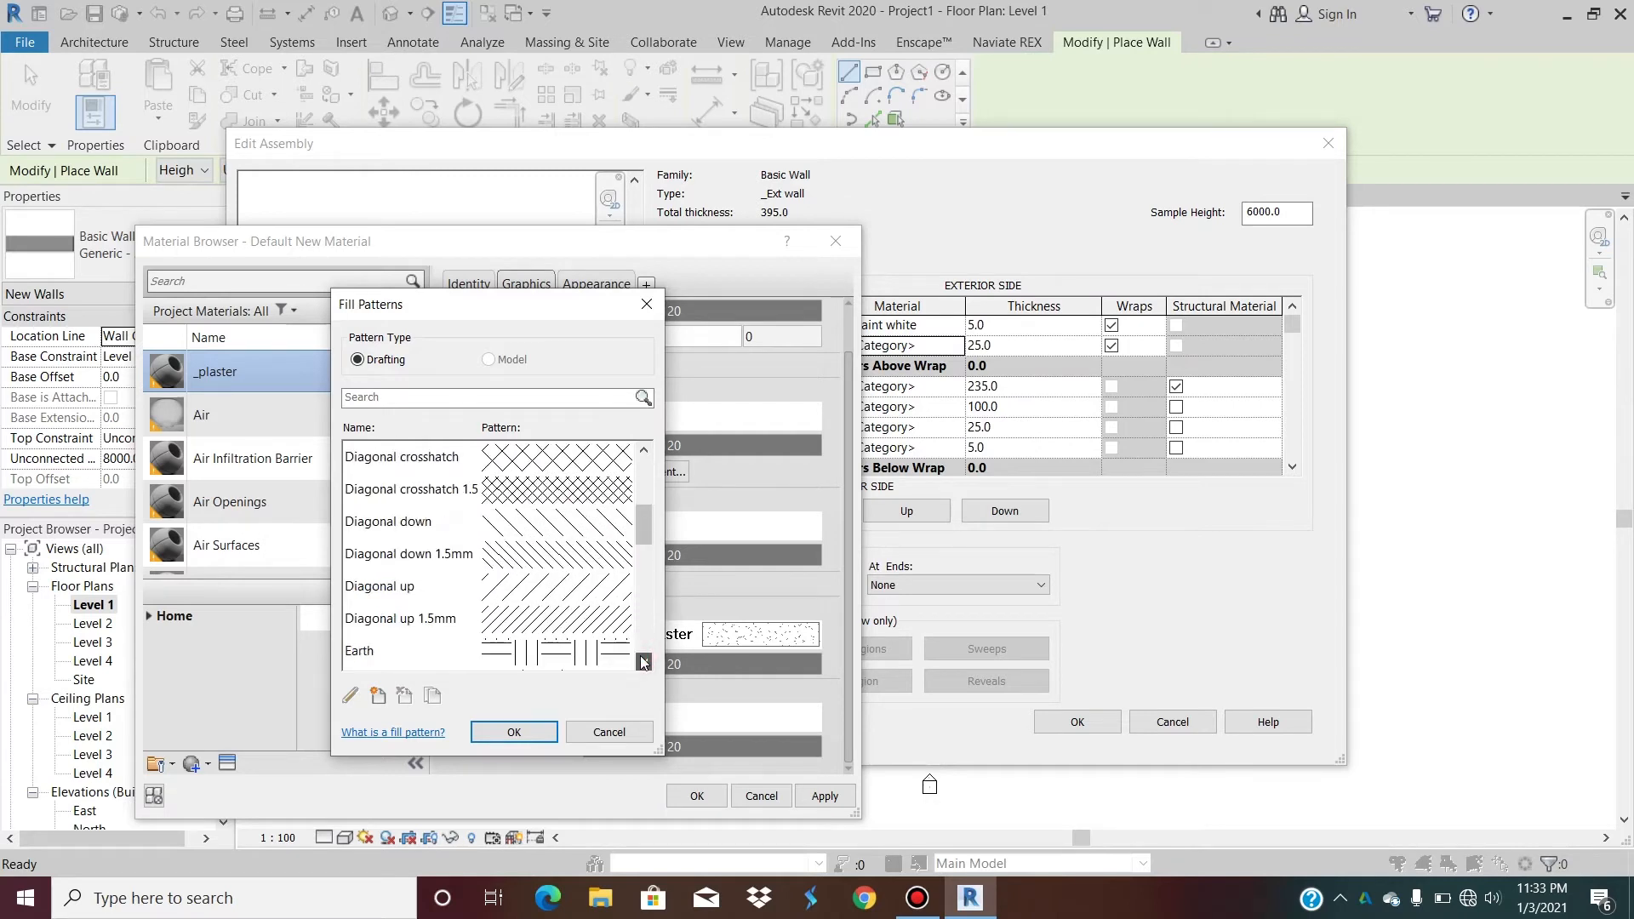
click(464, 588)
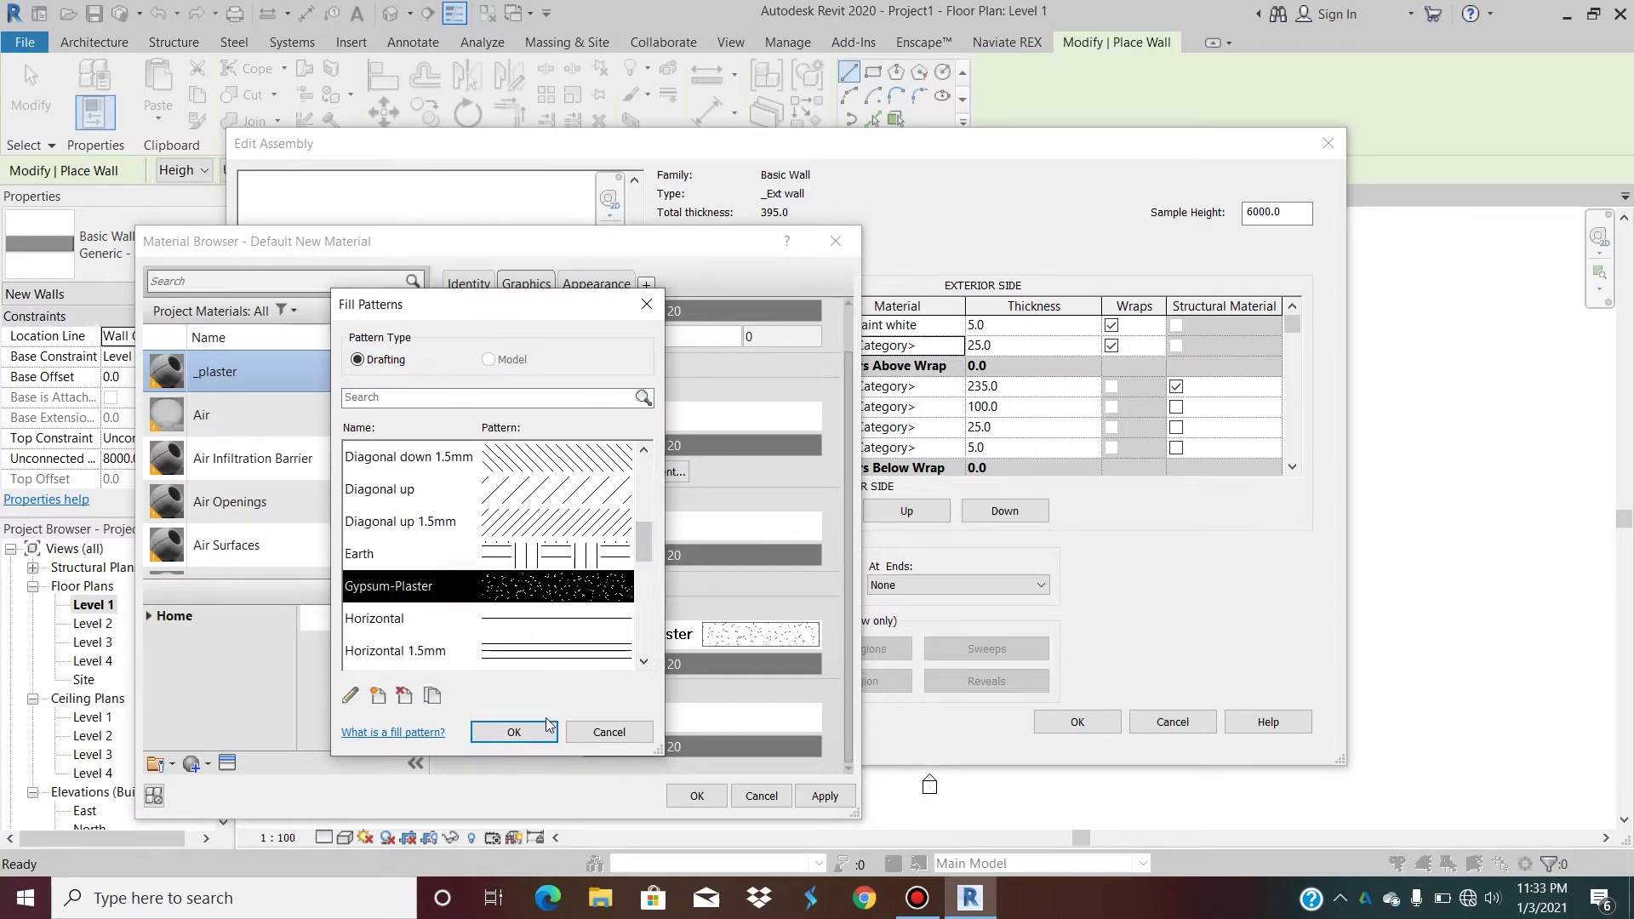
click(514, 732)
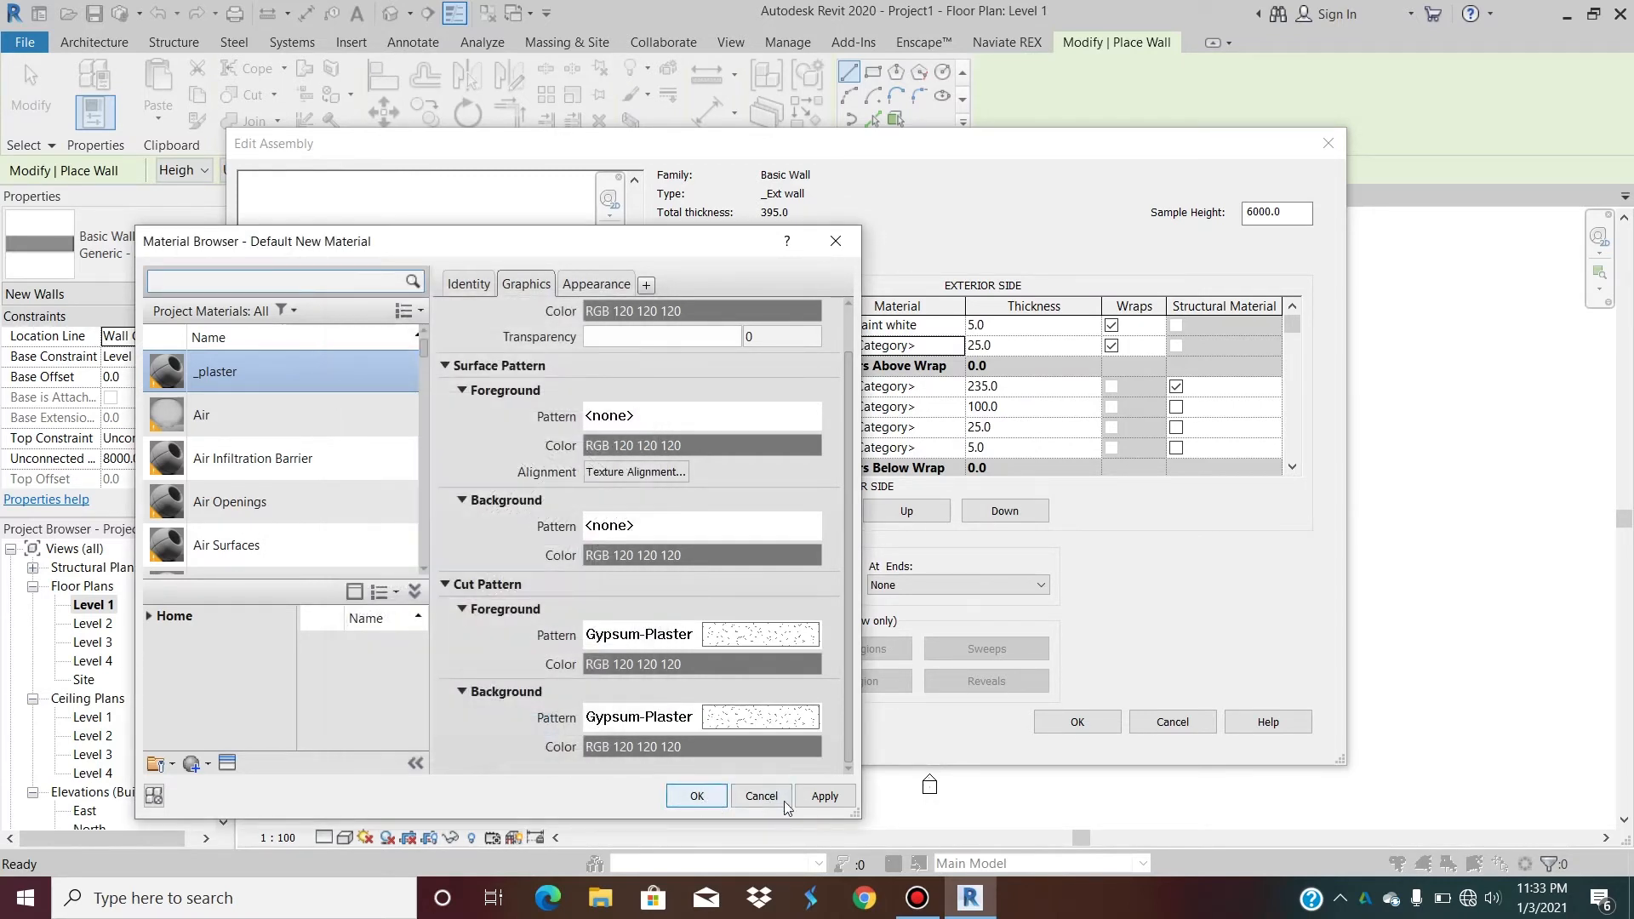
click(823, 796)
click(697, 797)
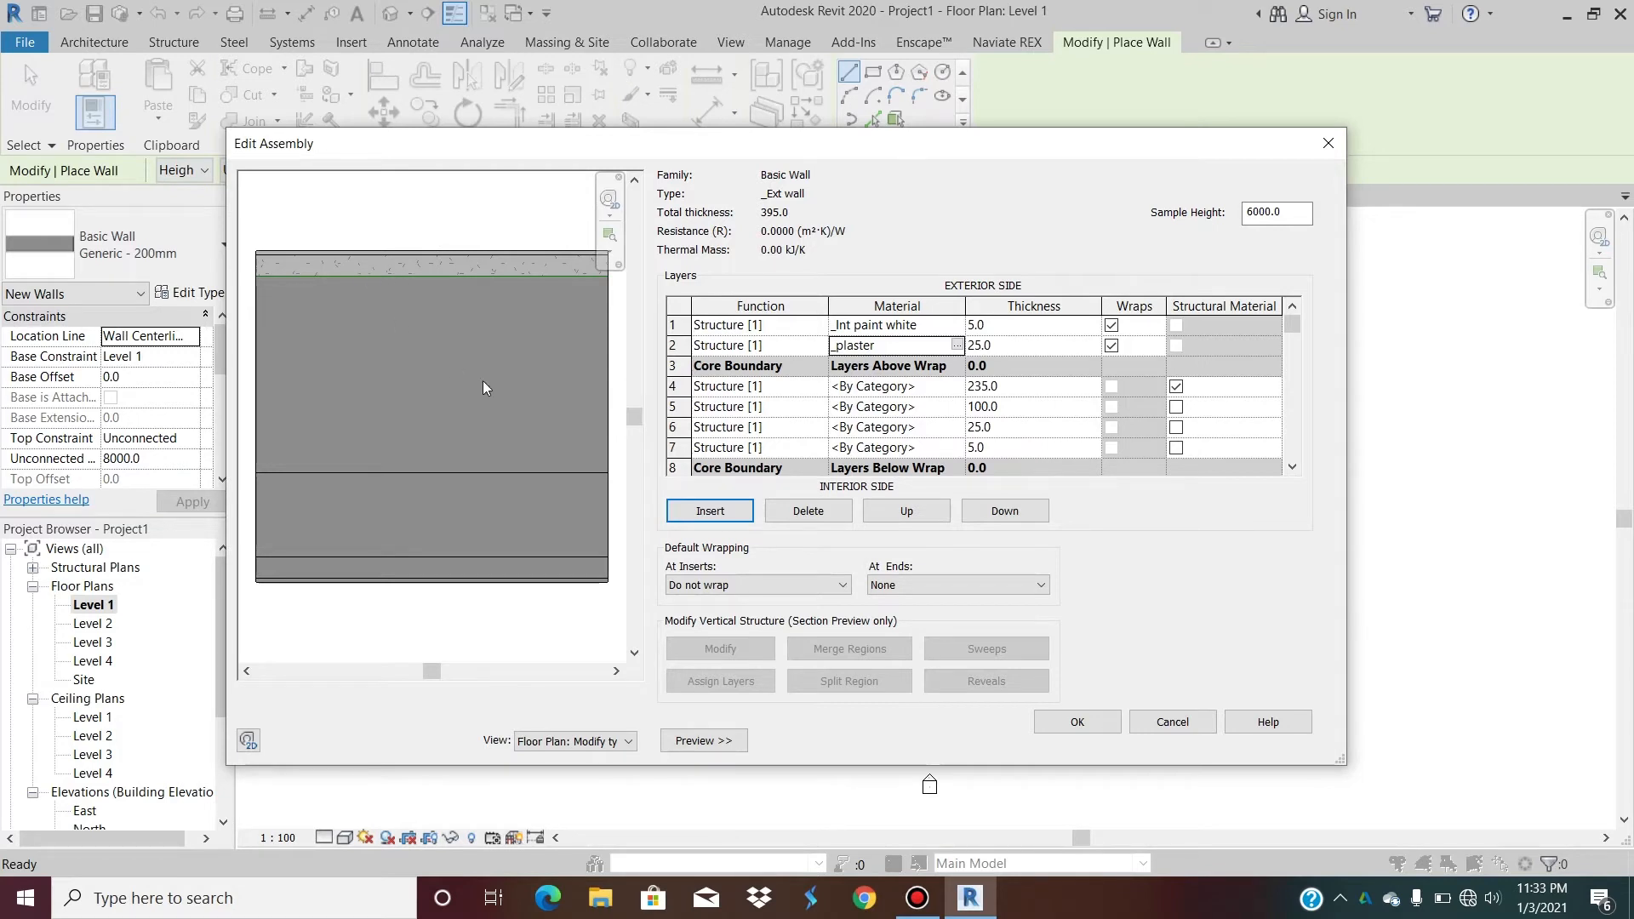
Create a new material for the 235 thick structural core layer and name it "_blockwork".
click(957, 390)
click(958, 390)
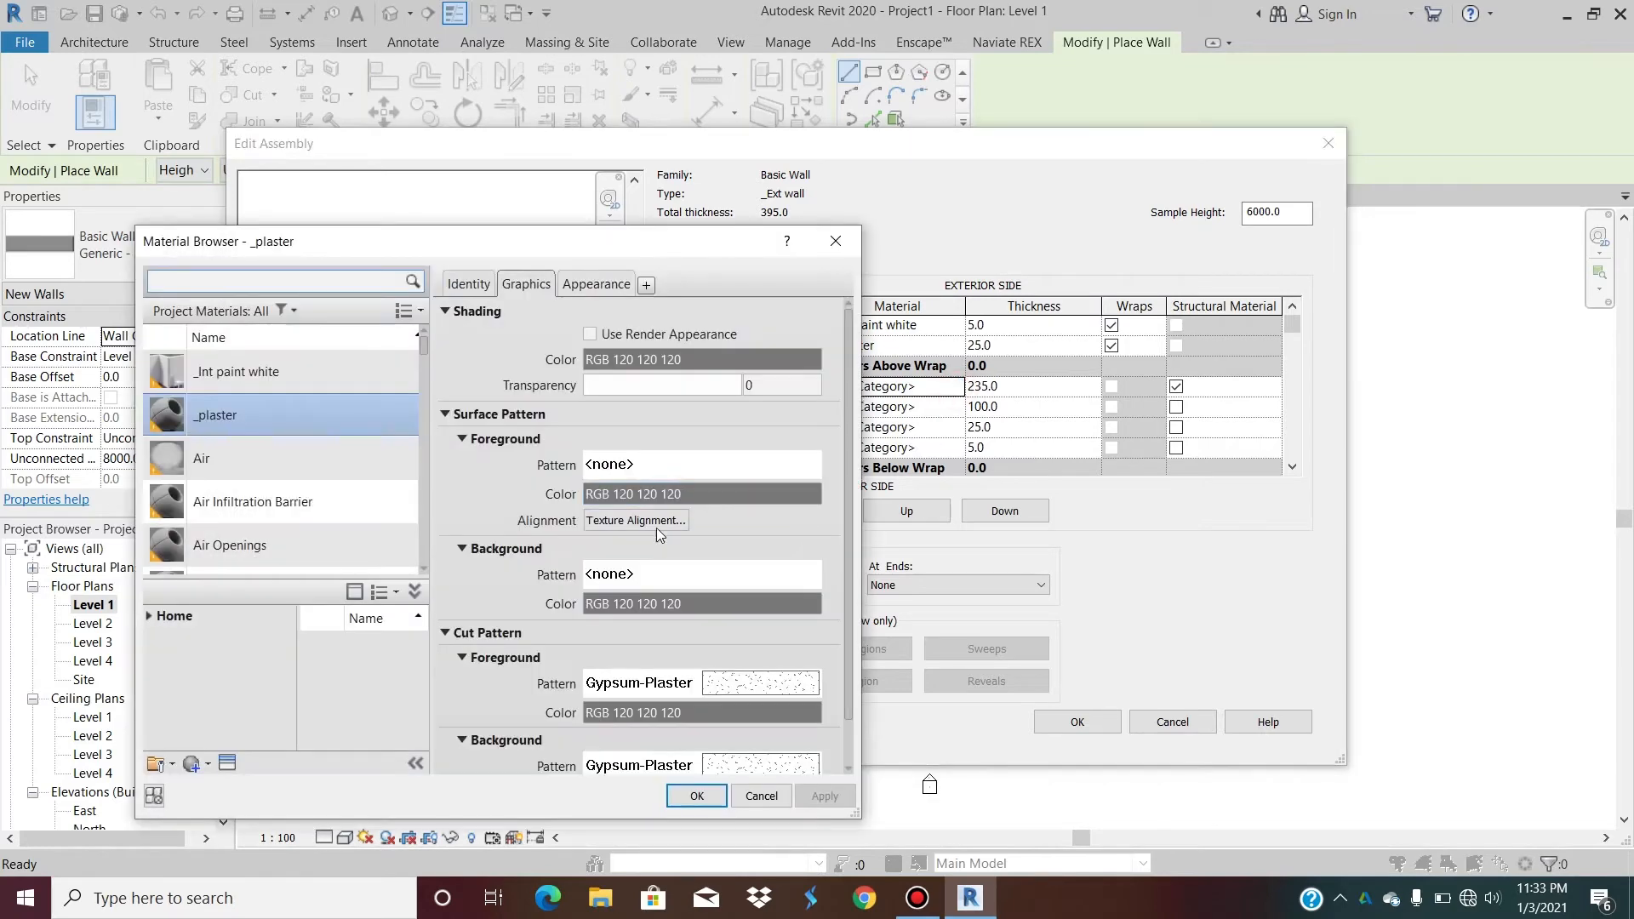
scroll(294, 553, down, 1)
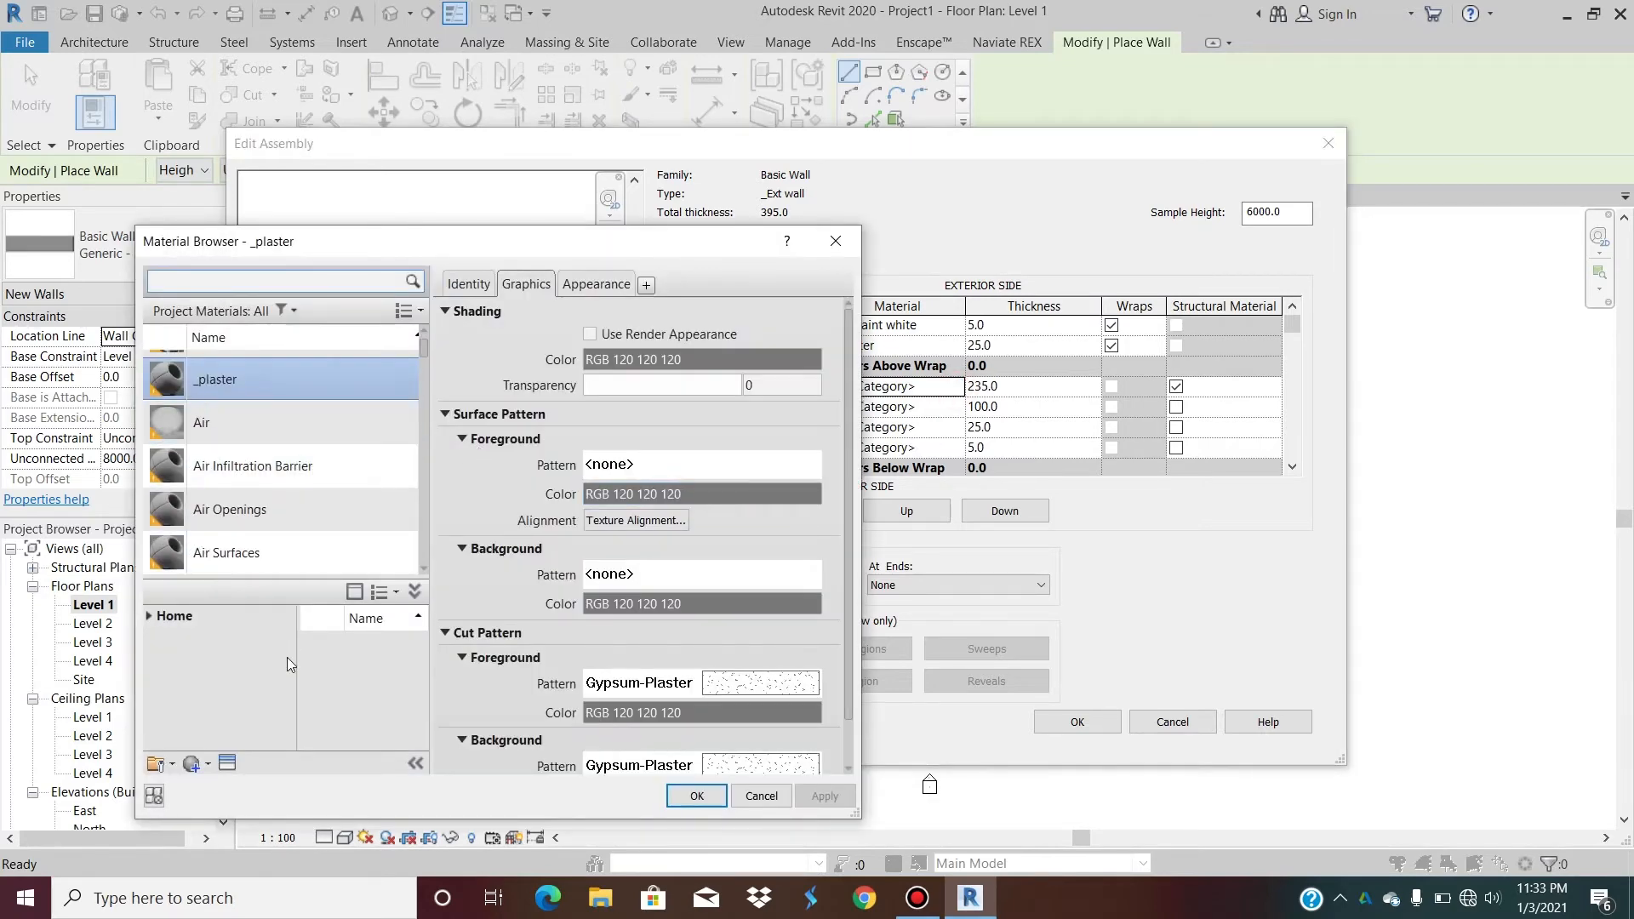
click(209, 763)
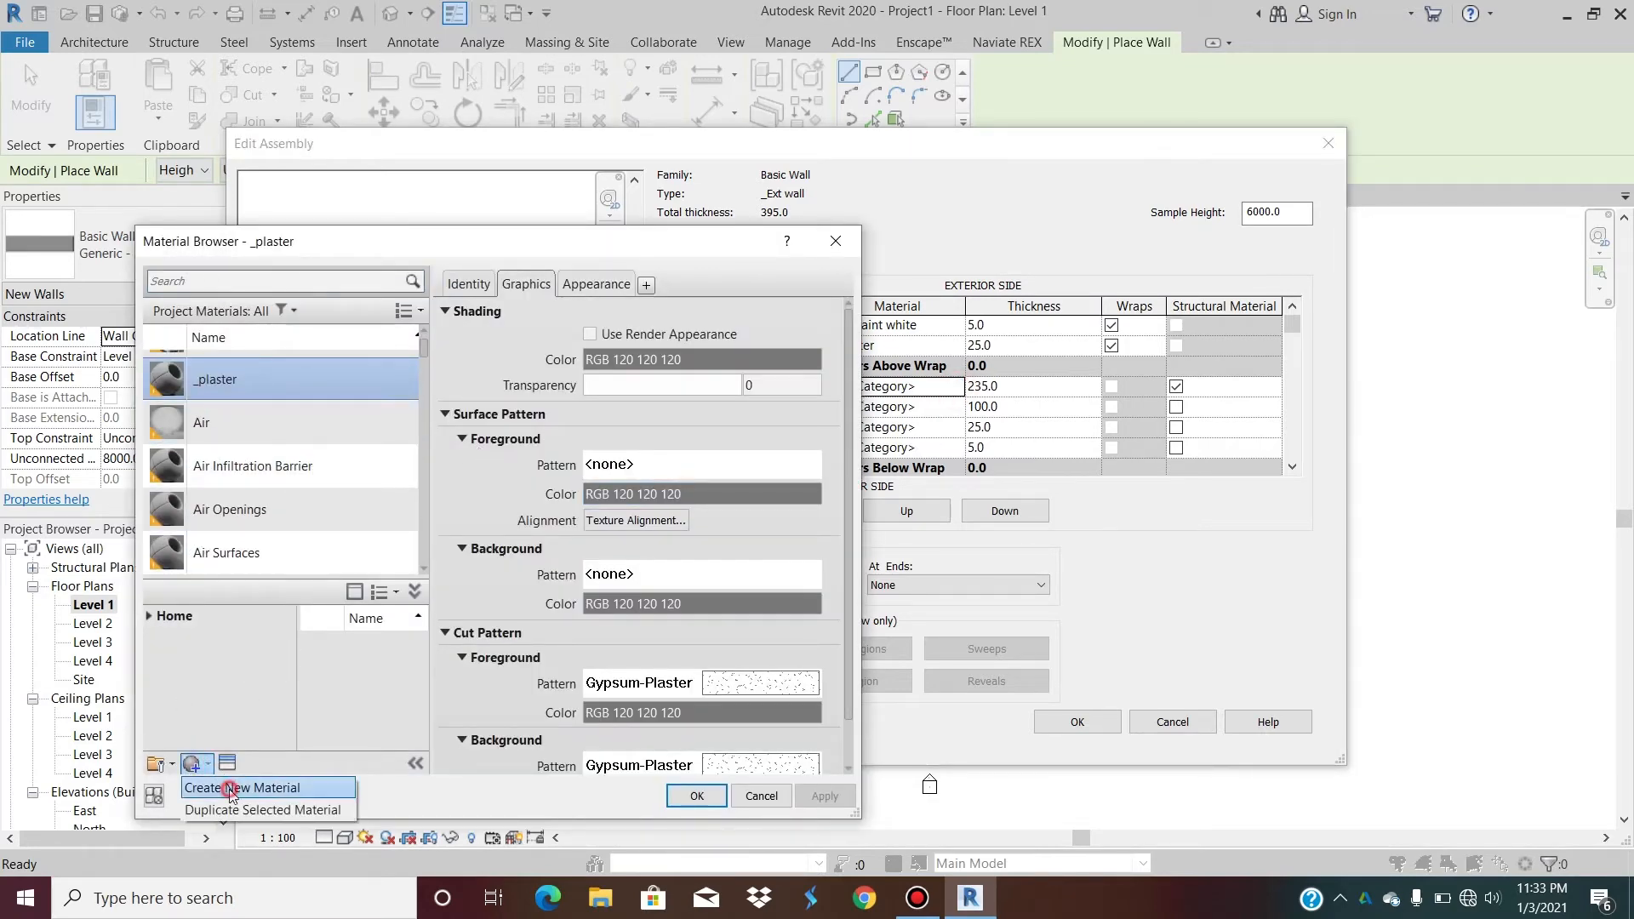
click(241, 787)
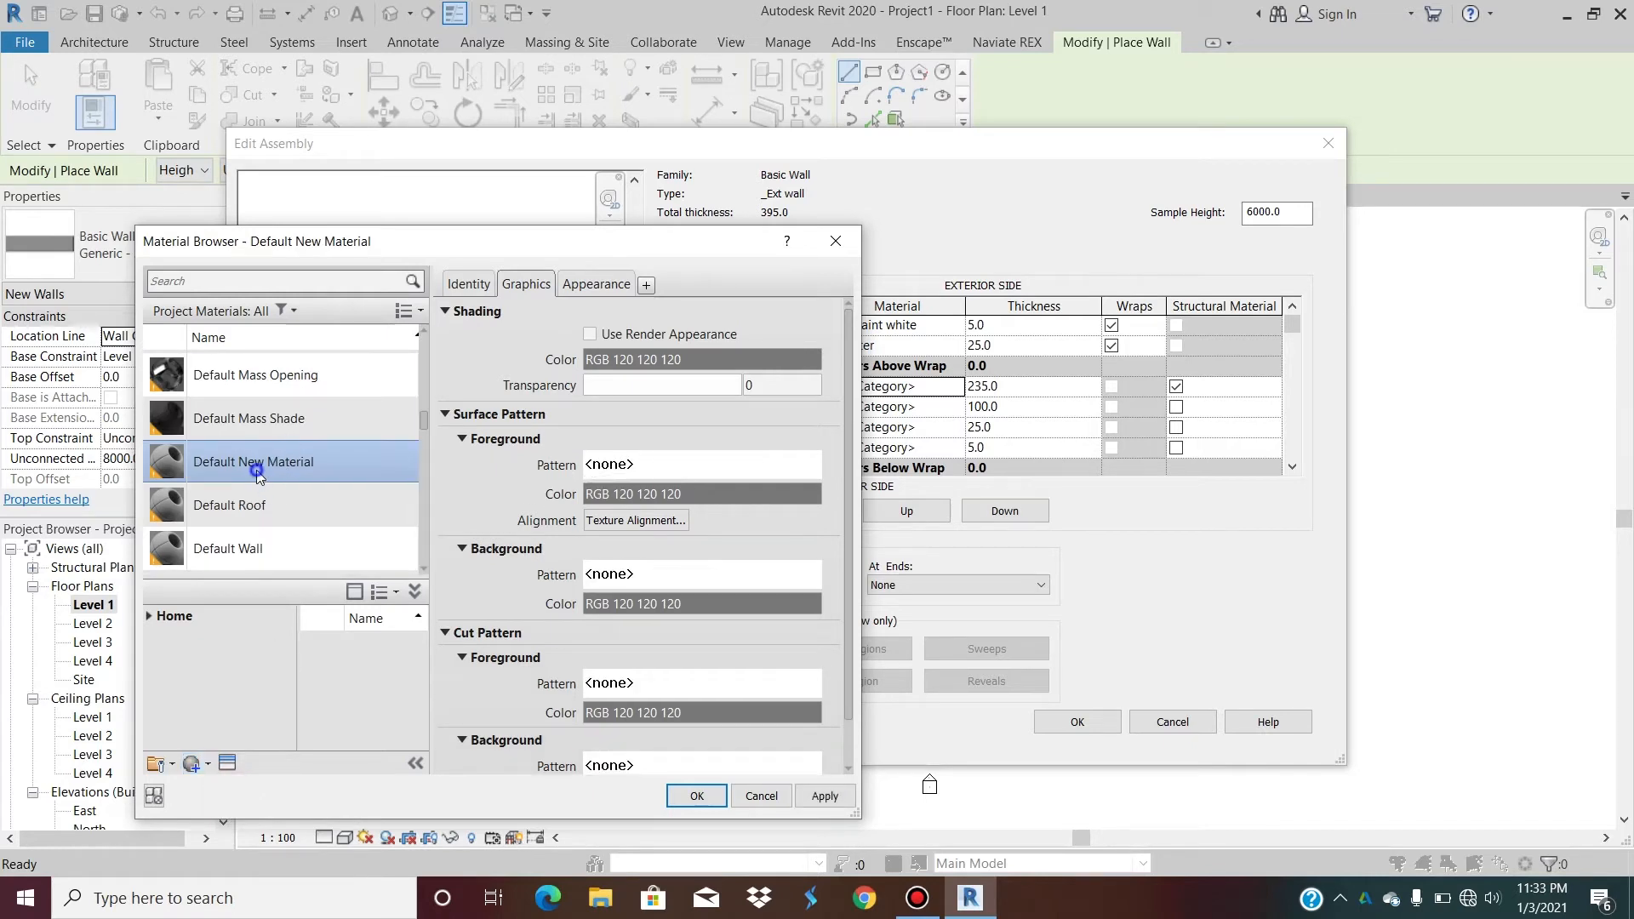
right_click(257, 471)
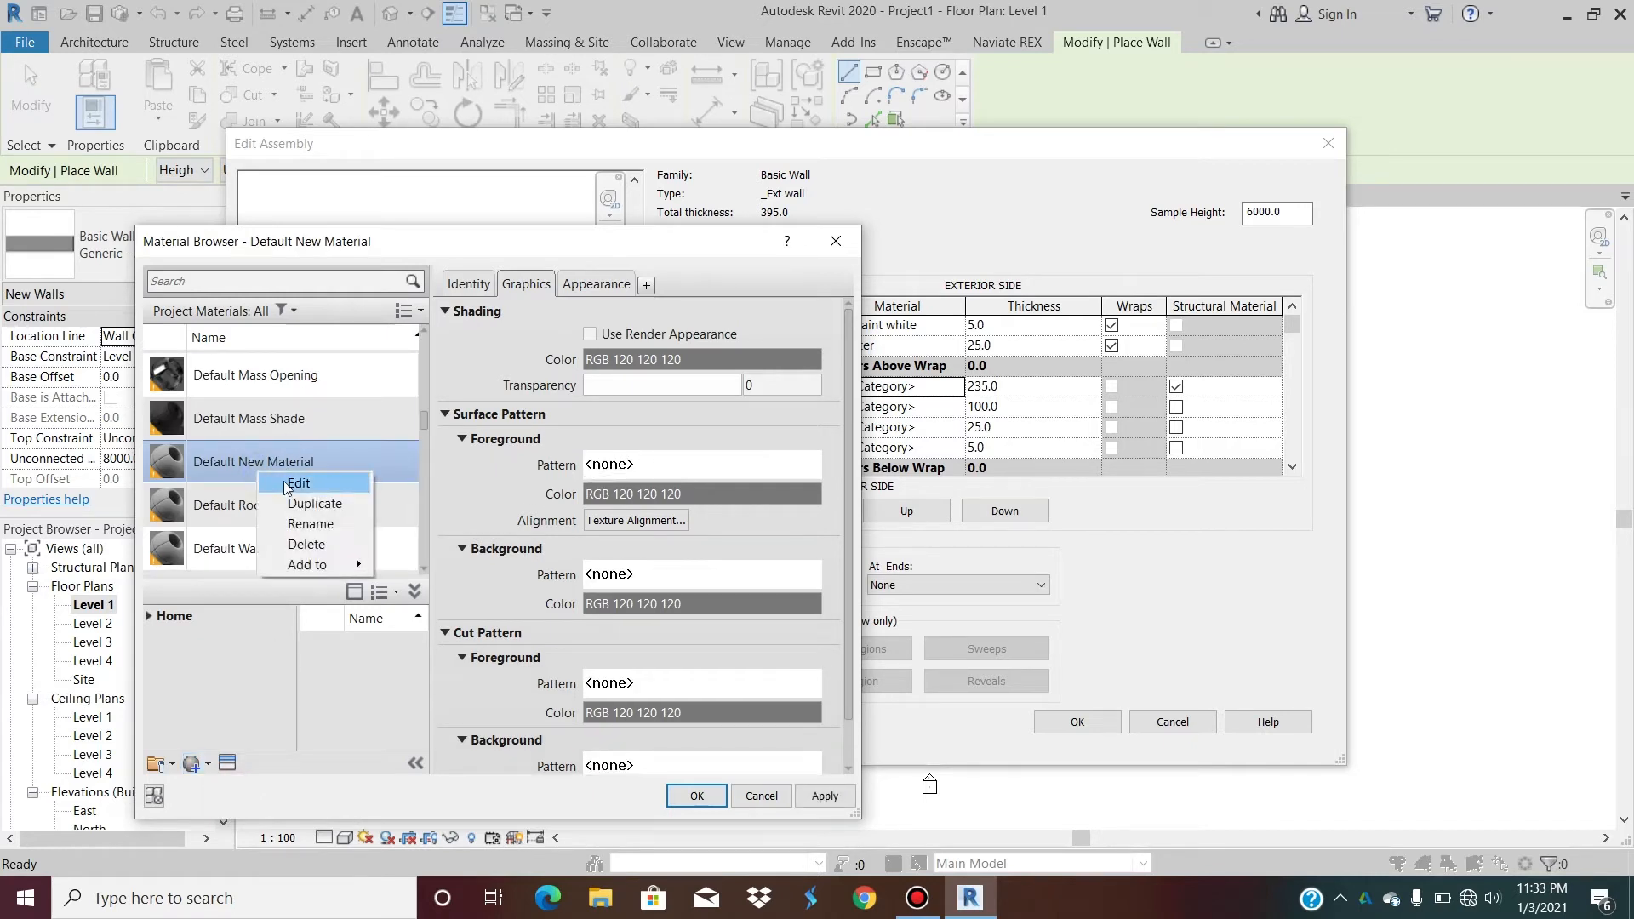
click(310, 524)
text(_)
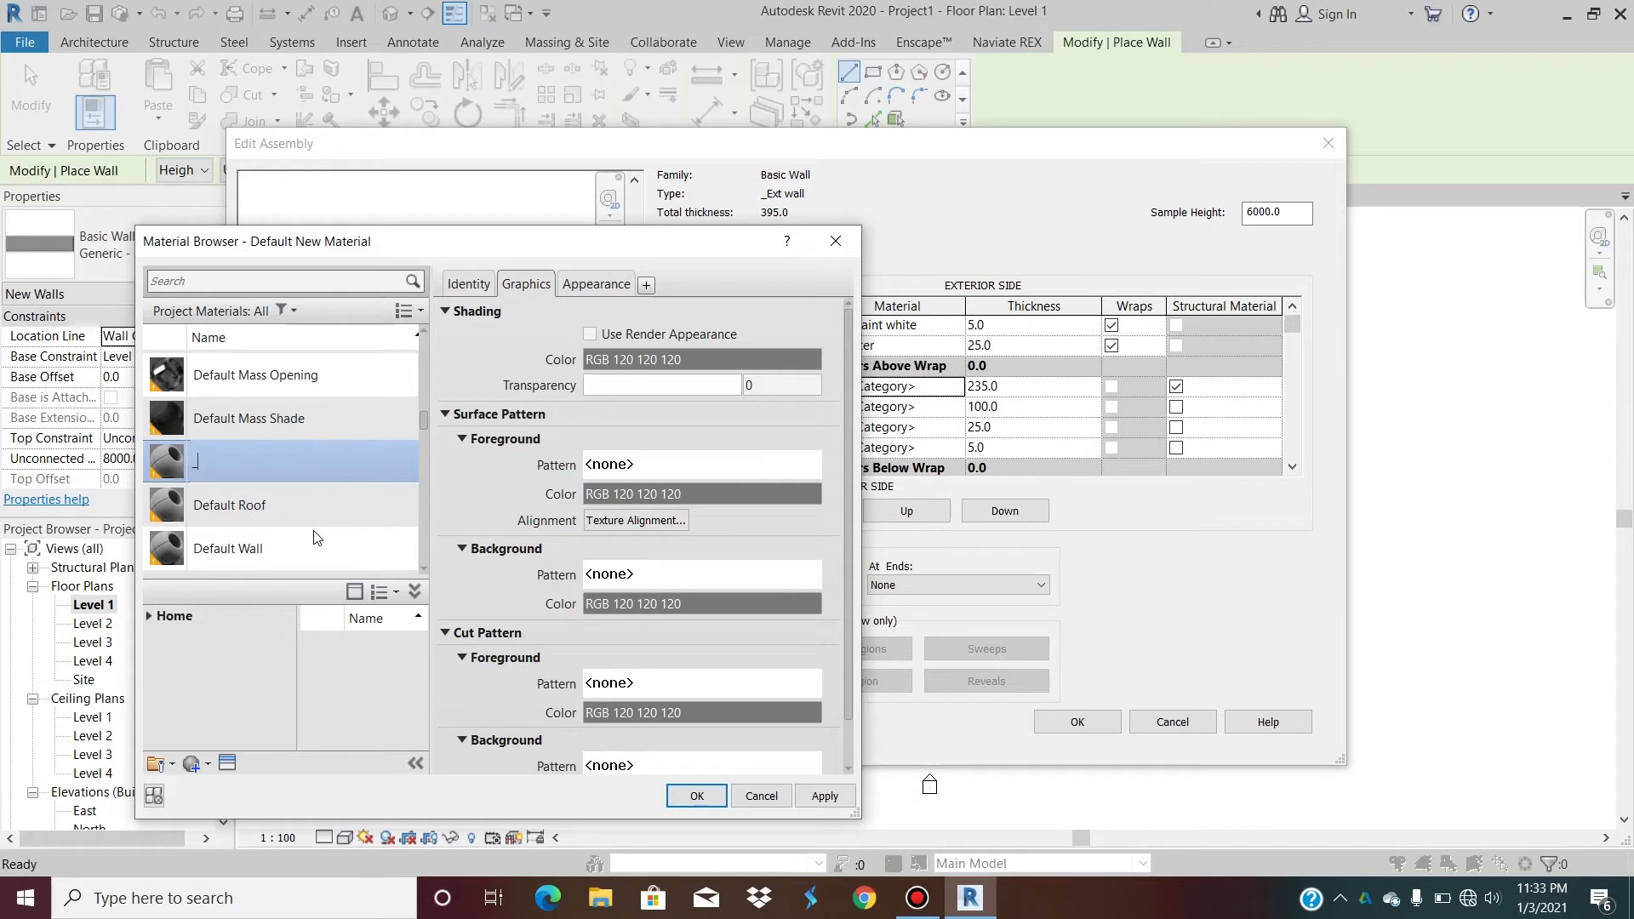
text(blockwork)
key(Return)
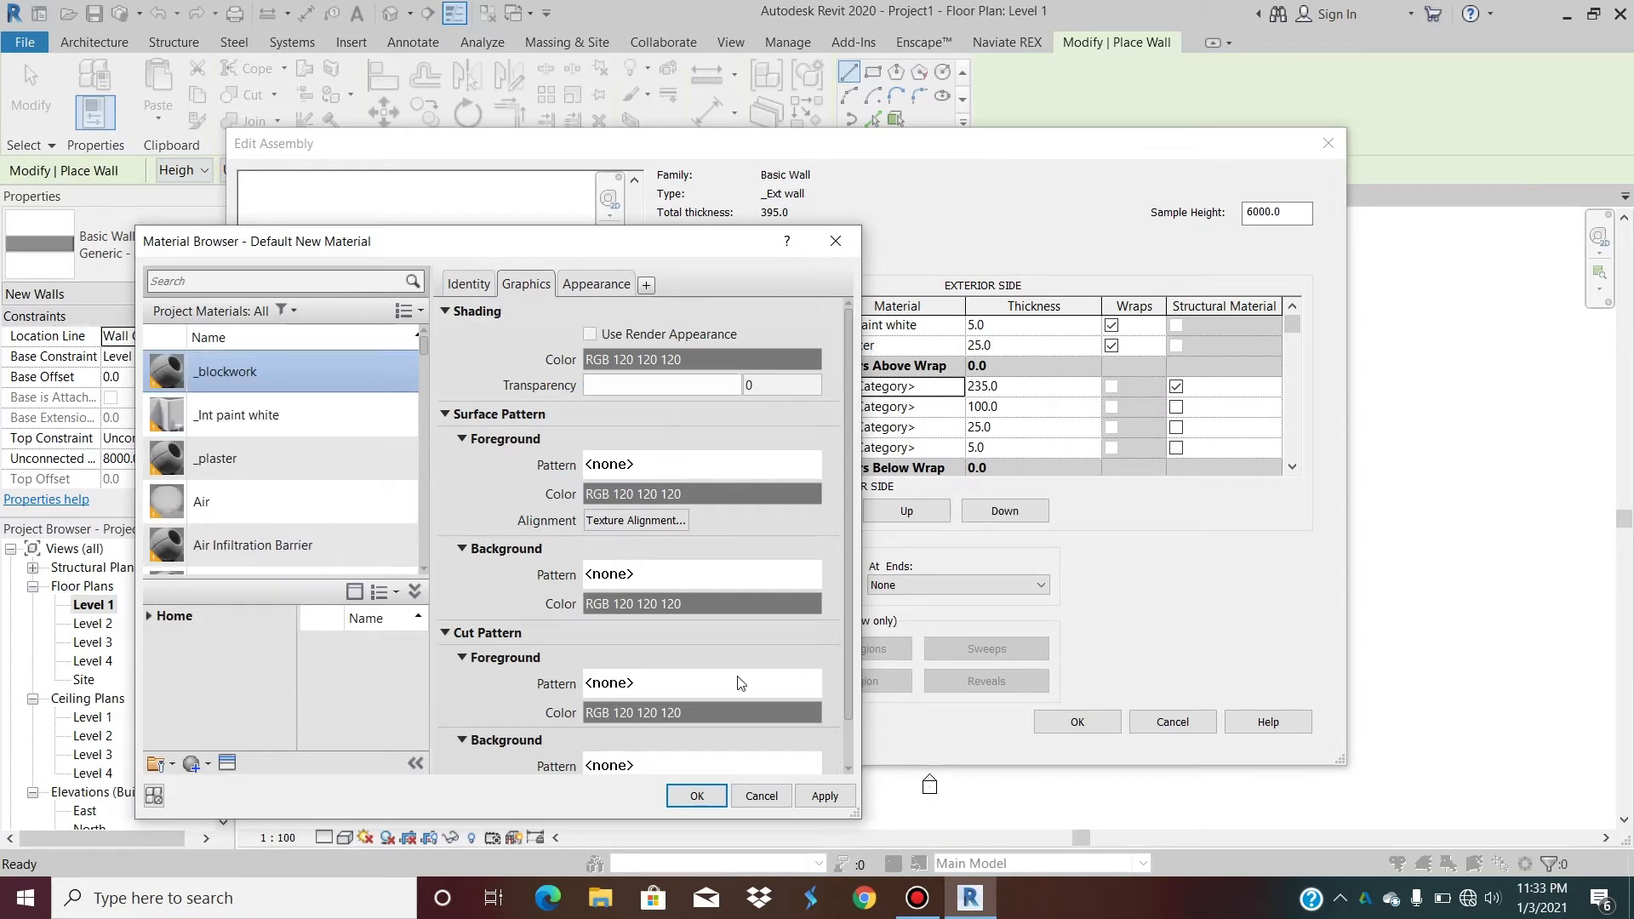
Set the _blockwork cut pattern background and foreground to Brickwork and assign the material to the 235 thick layer.
scroll(660, 674, down, 1)
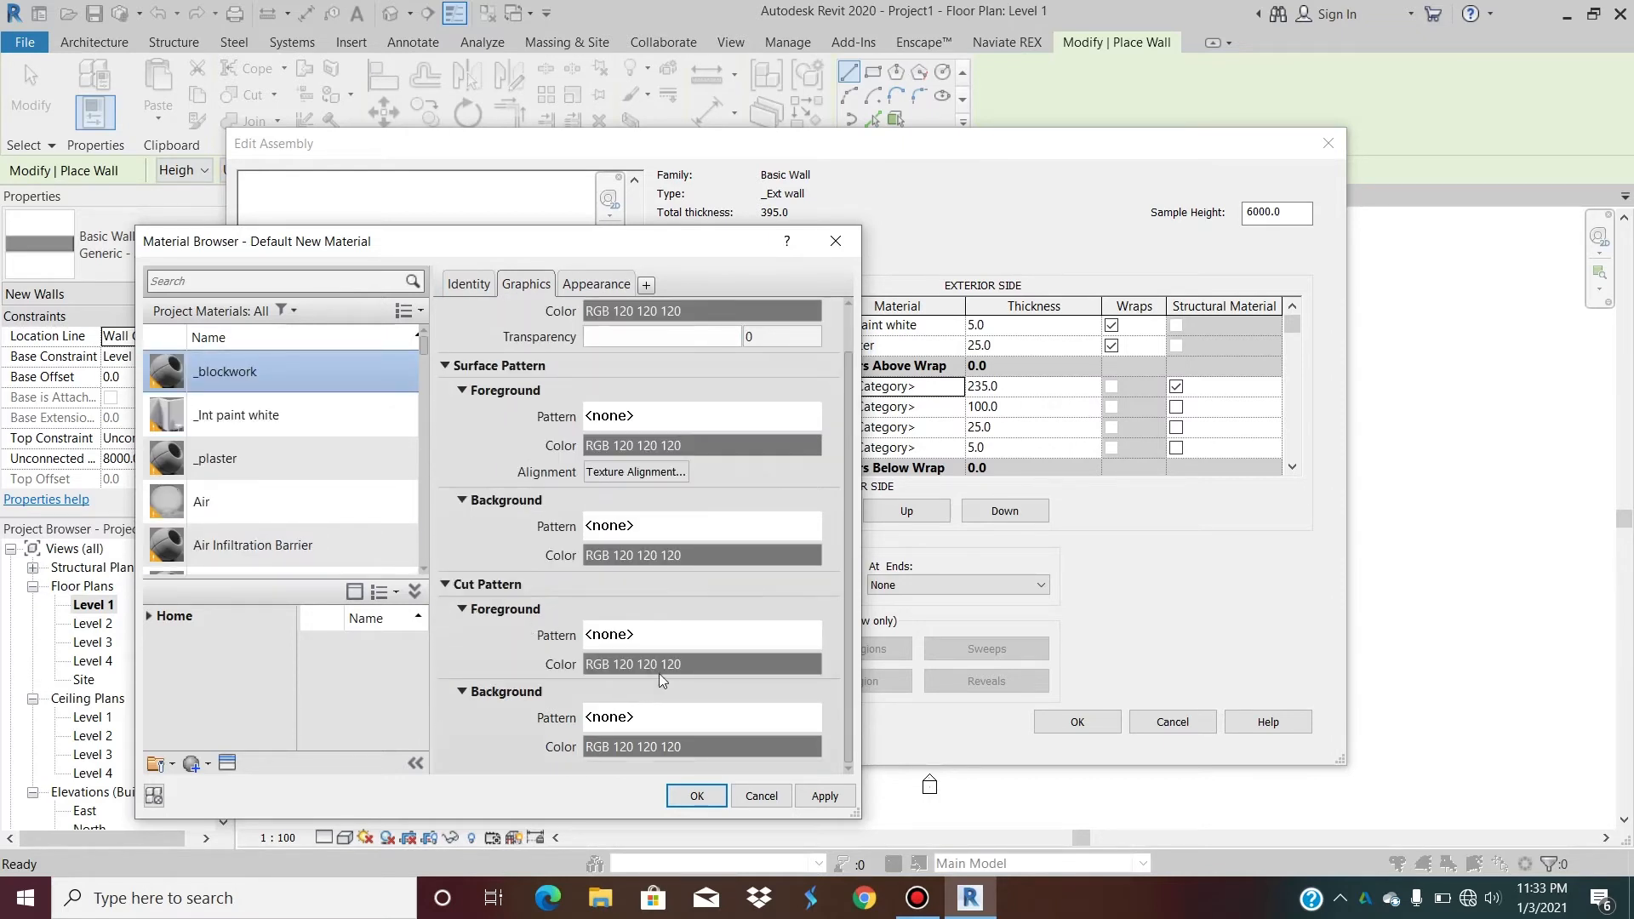
click(644, 718)
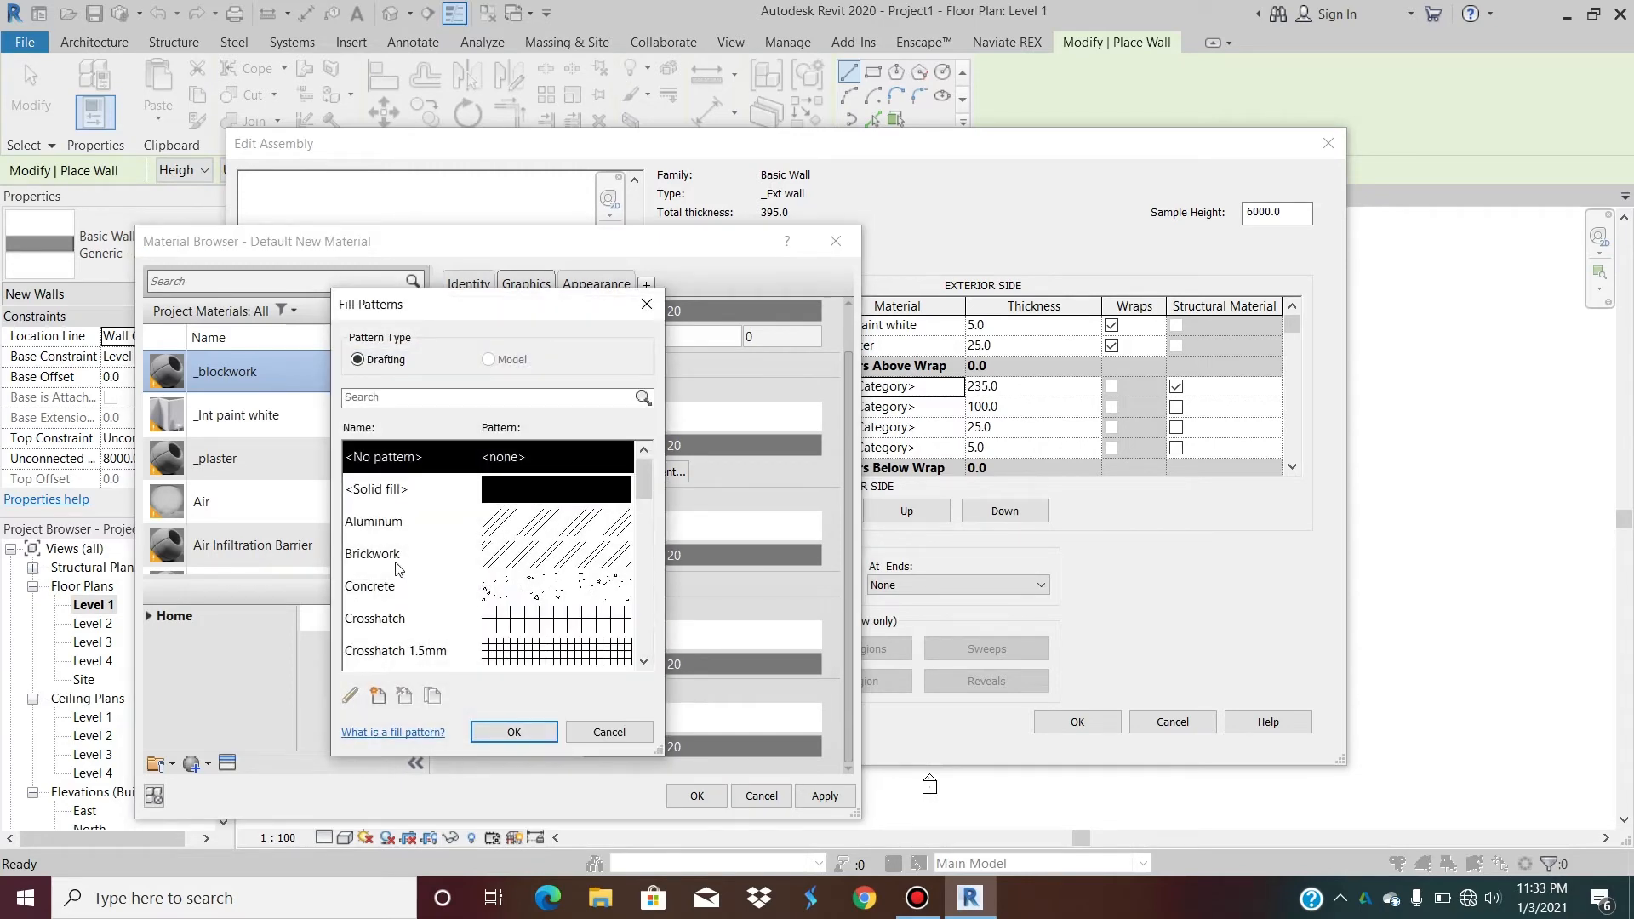
click(396, 562)
click(514, 732)
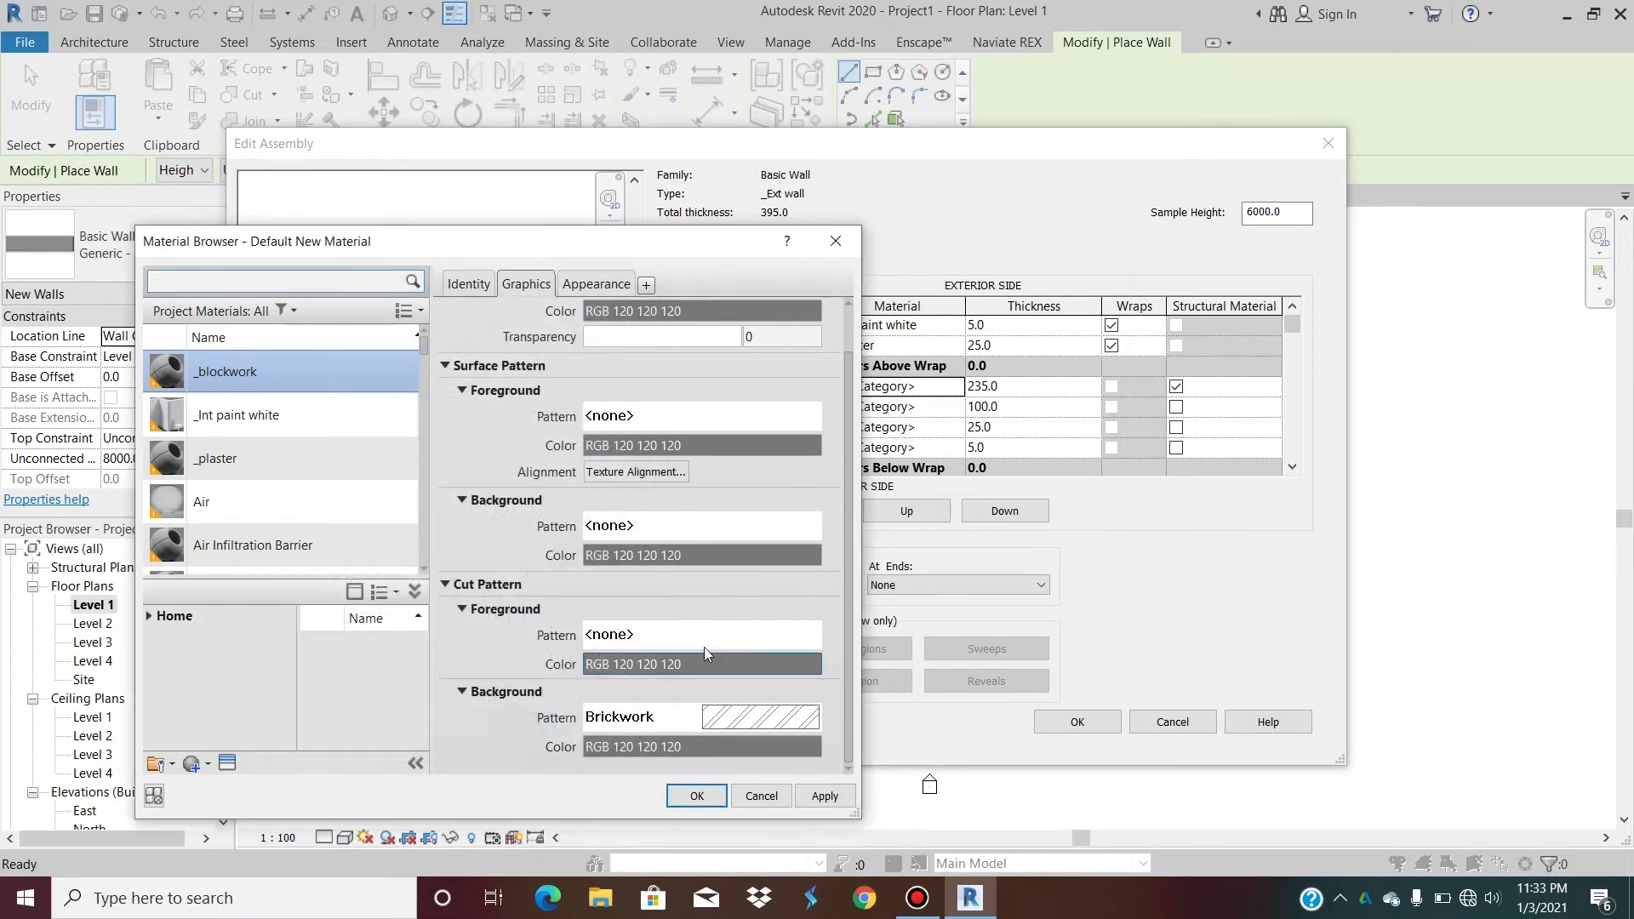
click(712, 641)
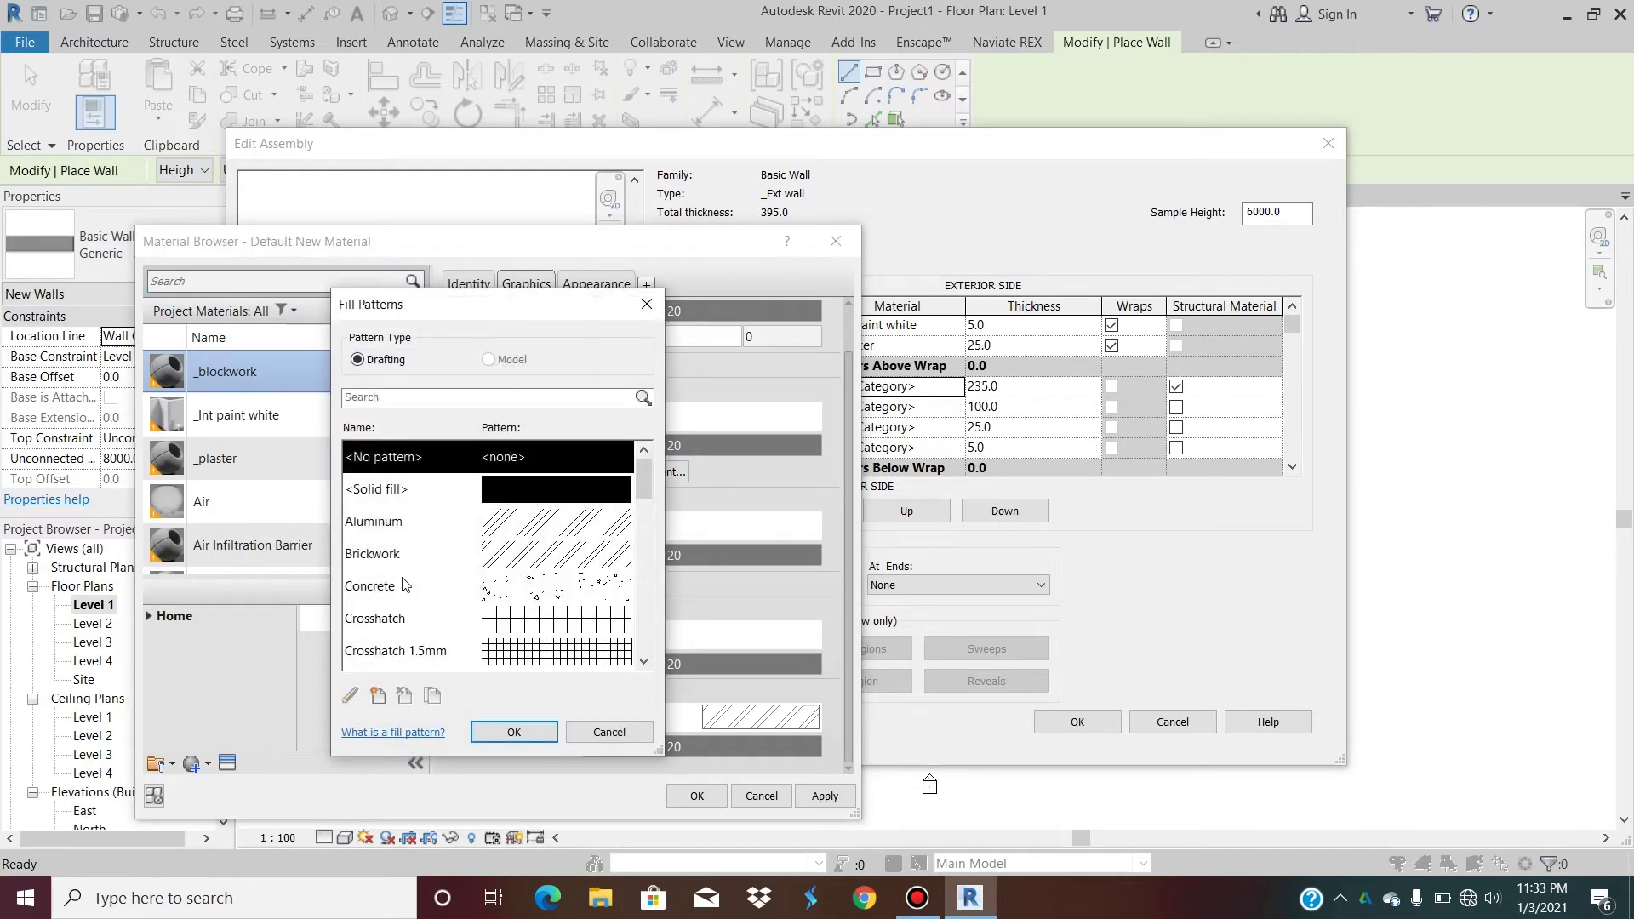
click(397, 559)
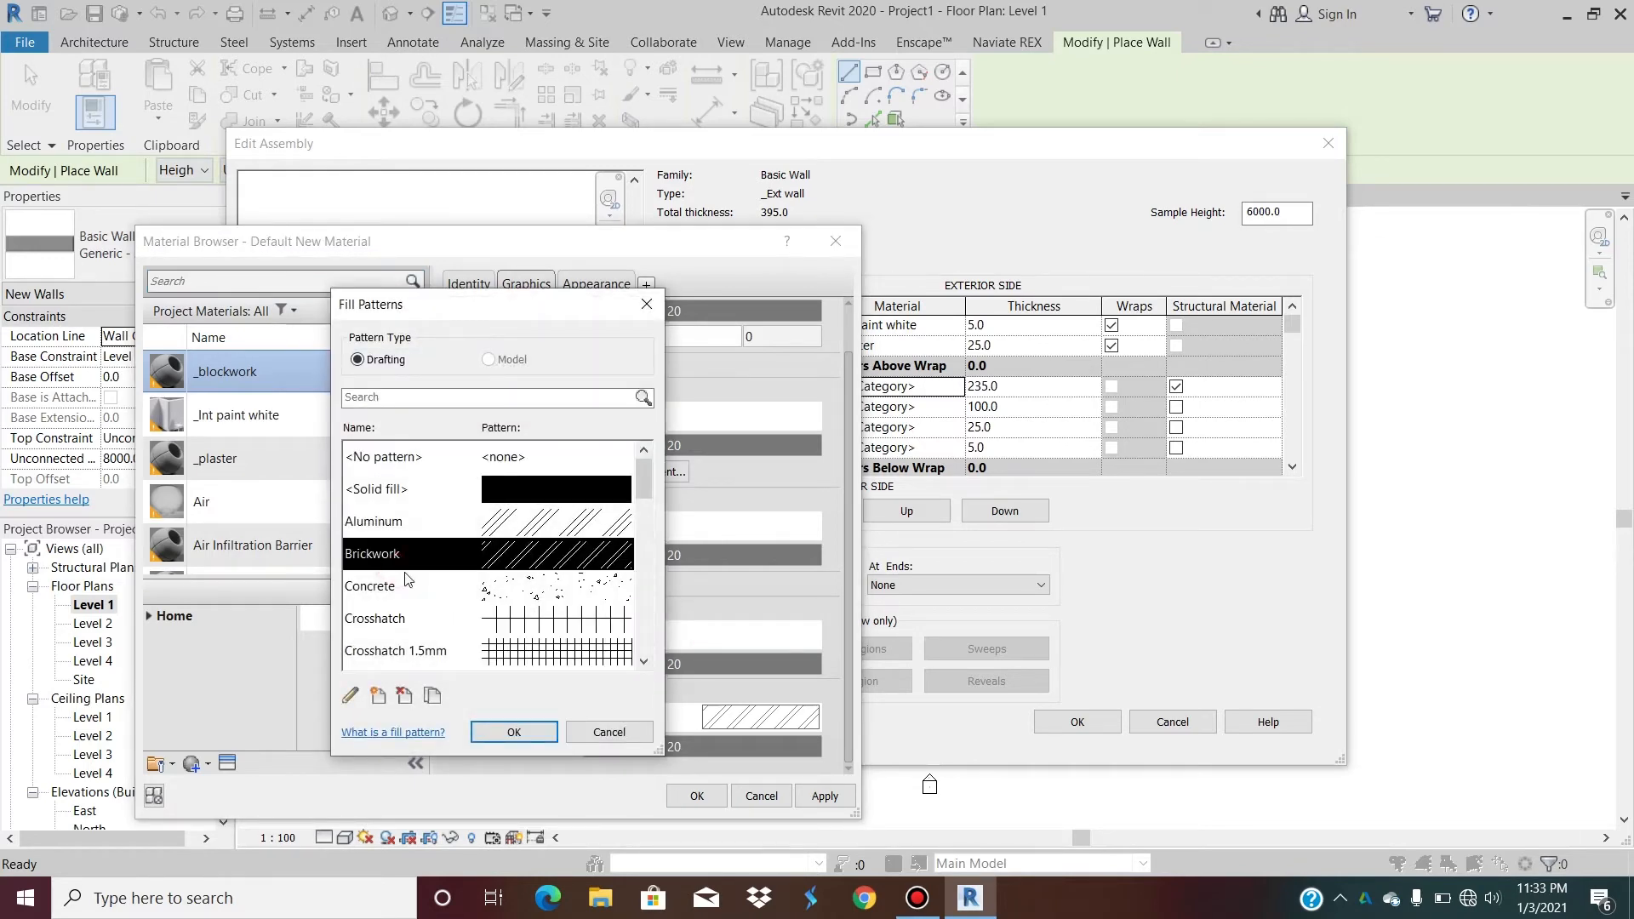
click(516, 734)
click(825, 796)
click(696, 796)
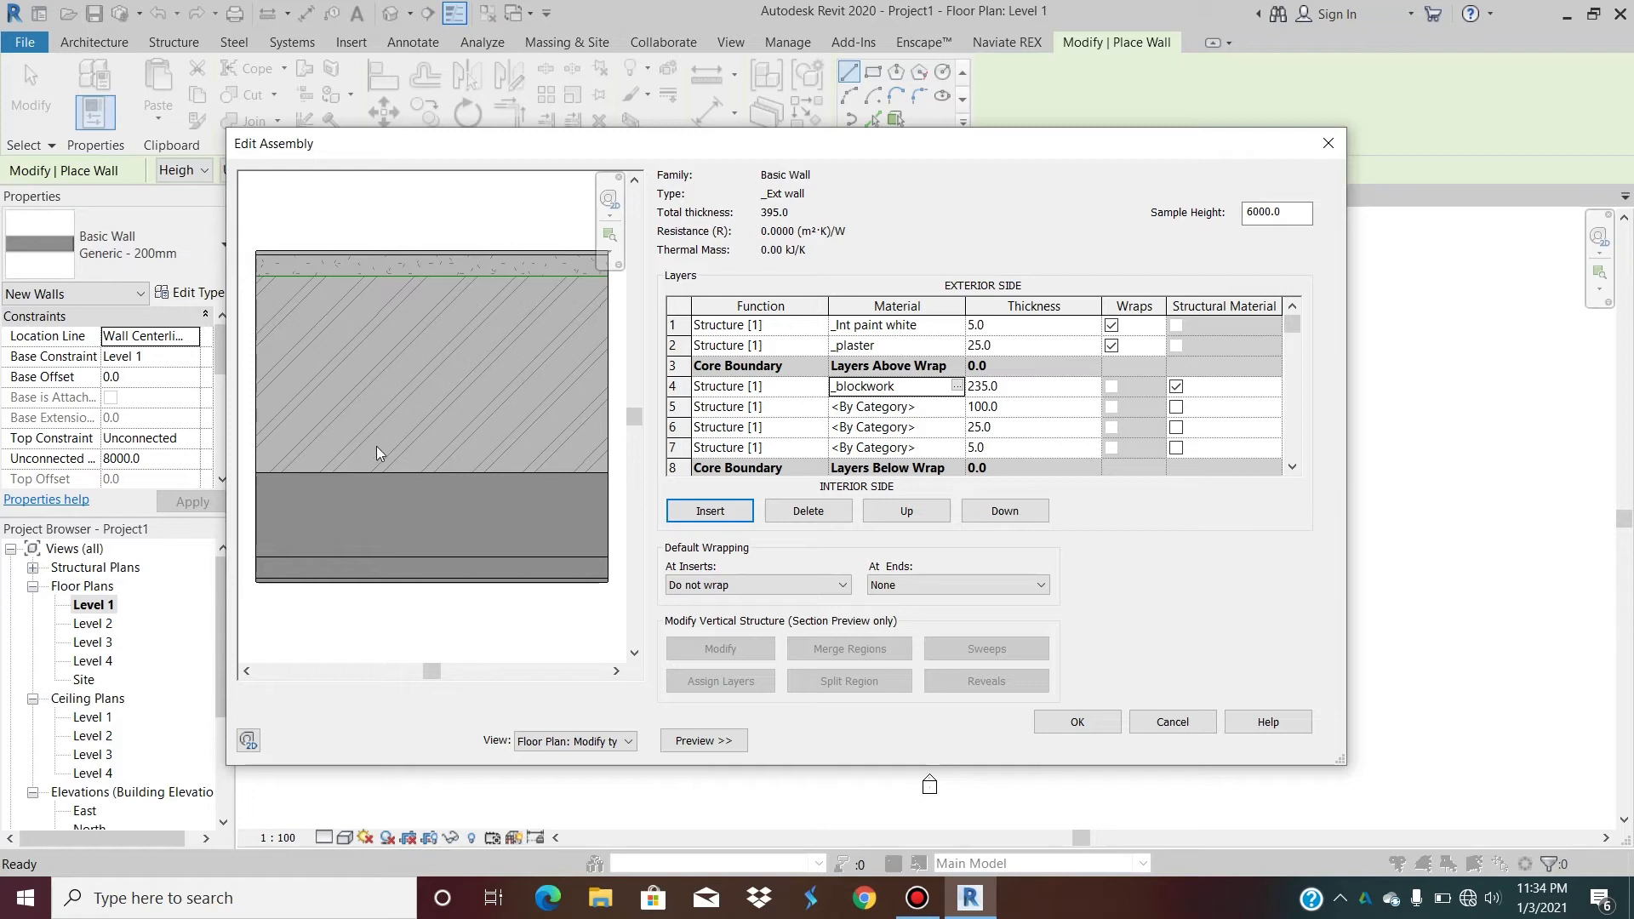
For the 100 thick layer, search the materials for "ins", add Cellulose Fill from the library to the project and select it.
click(957, 407)
click(958, 407)
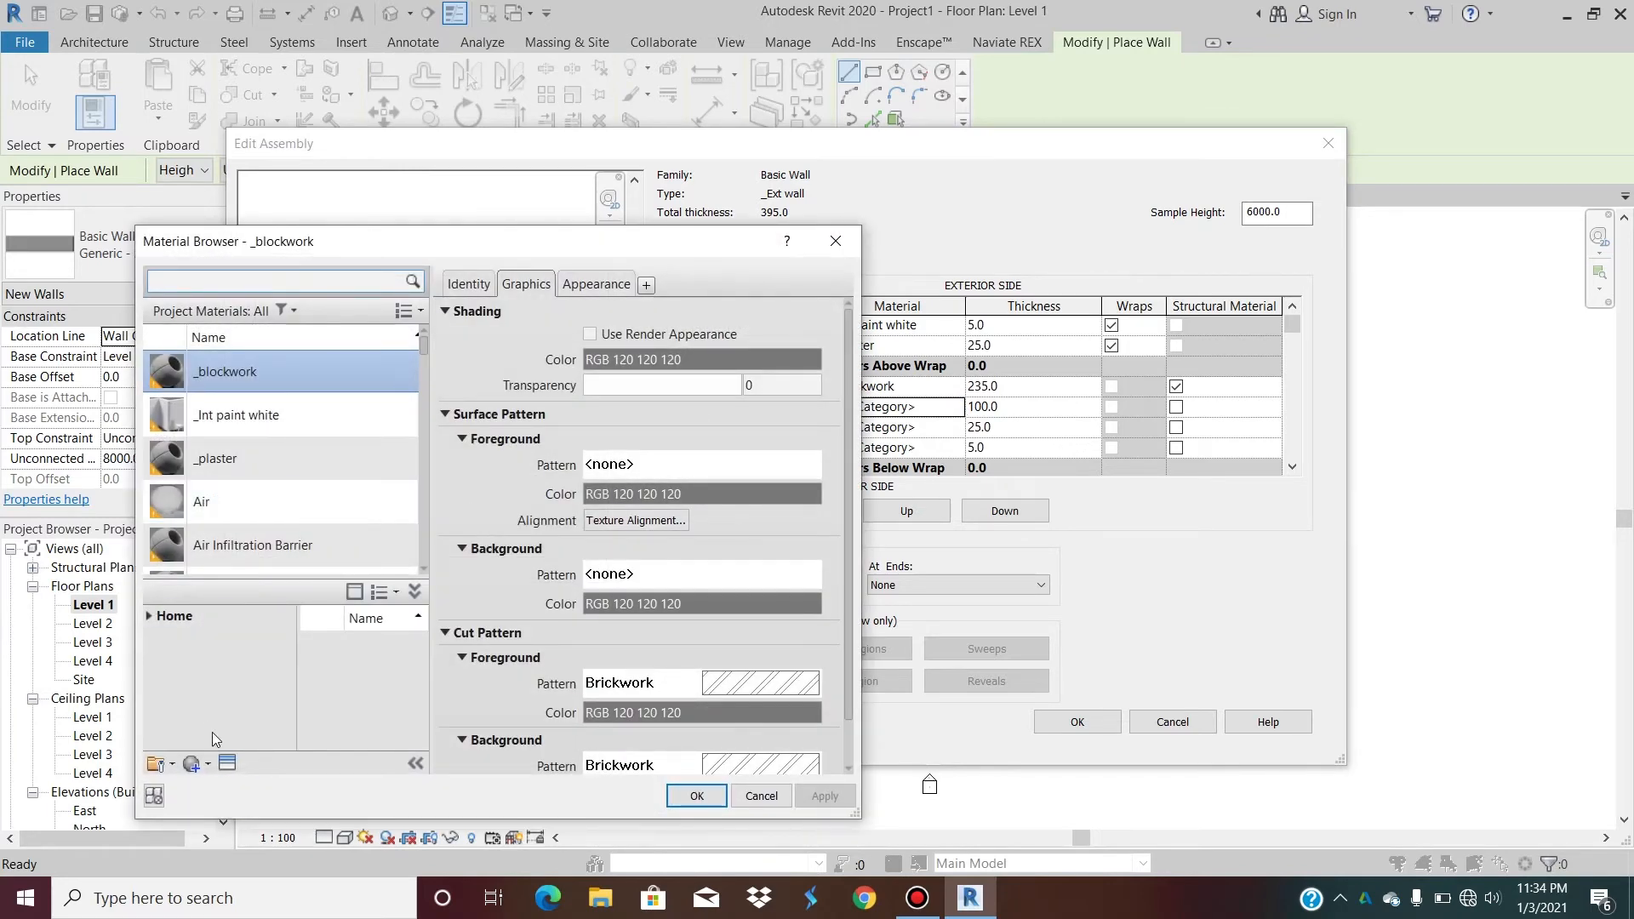
click(208, 765)
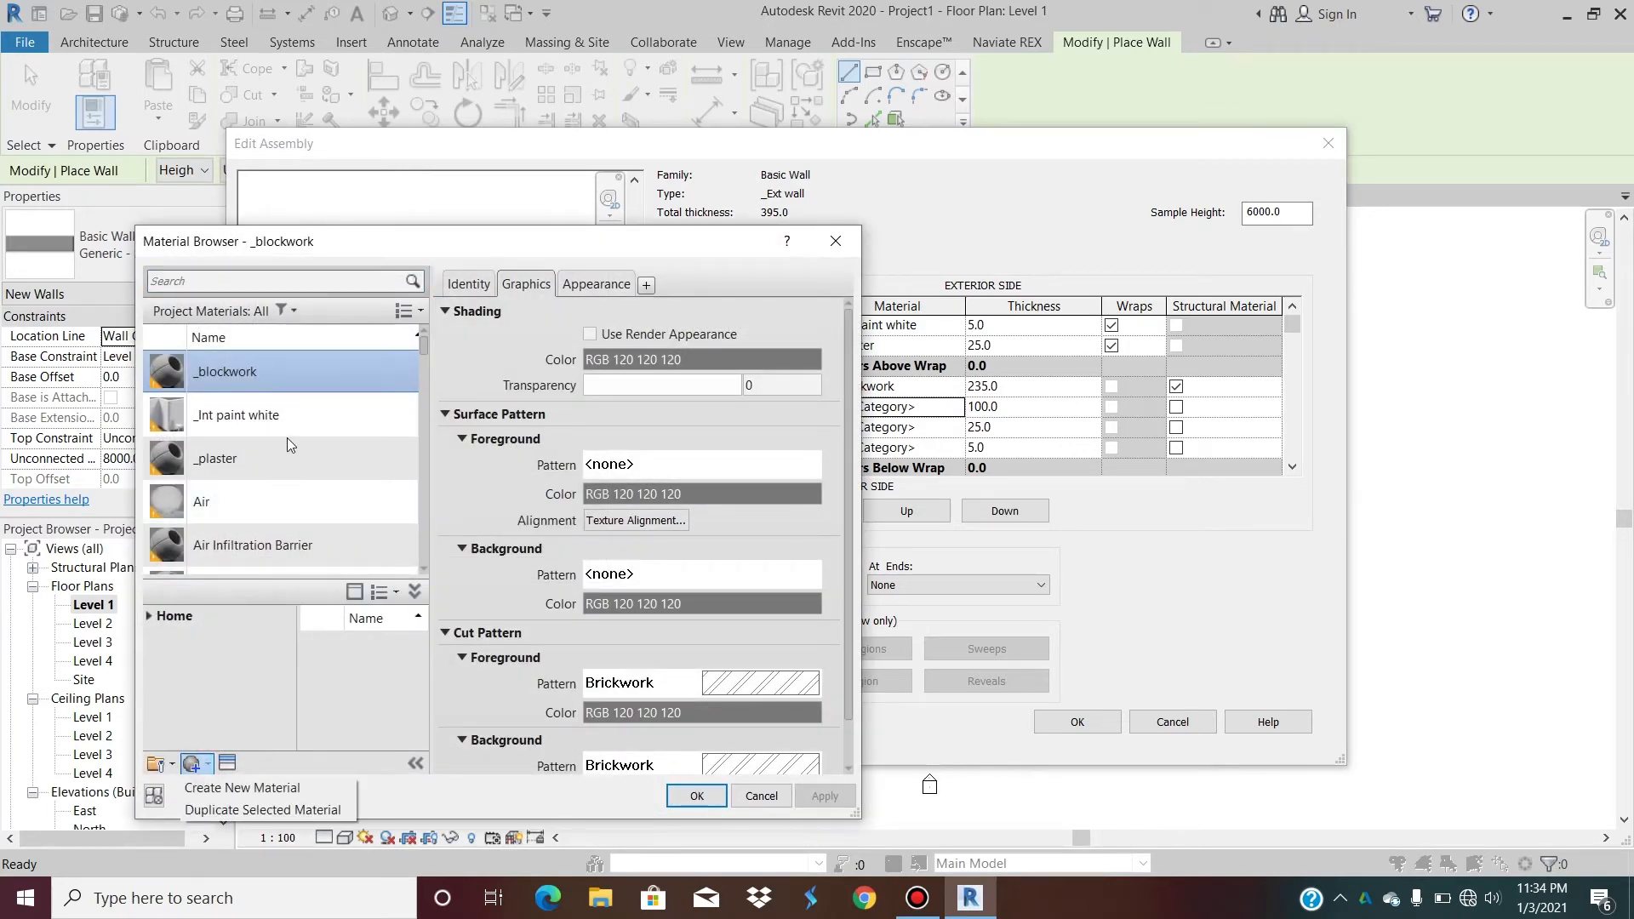
click(201, 280)
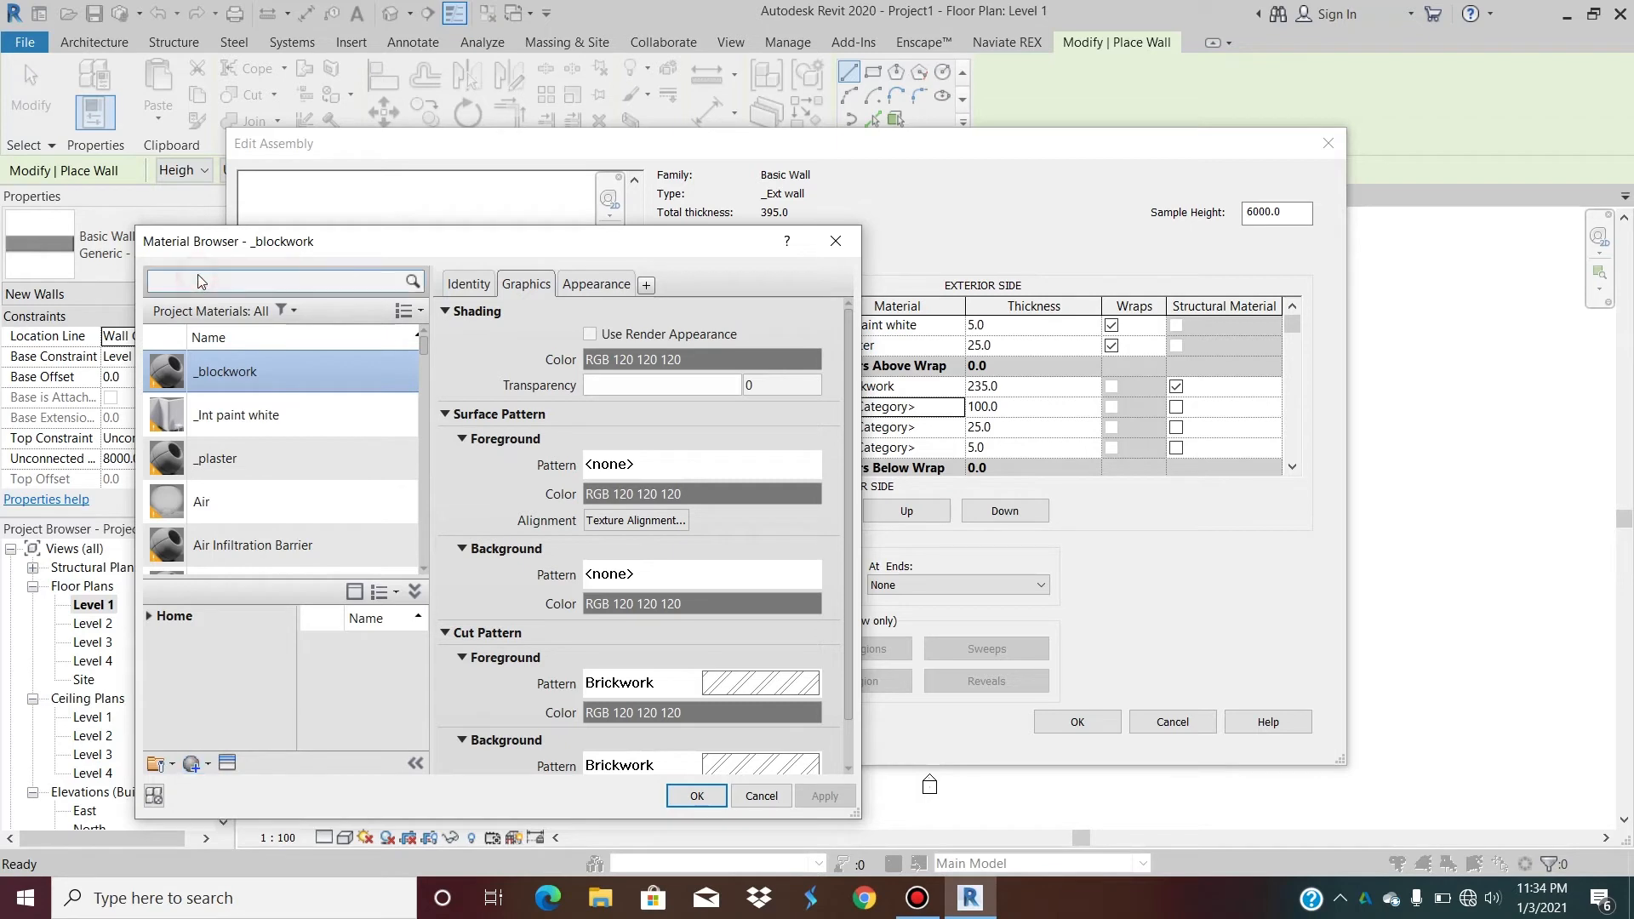
text(ins)
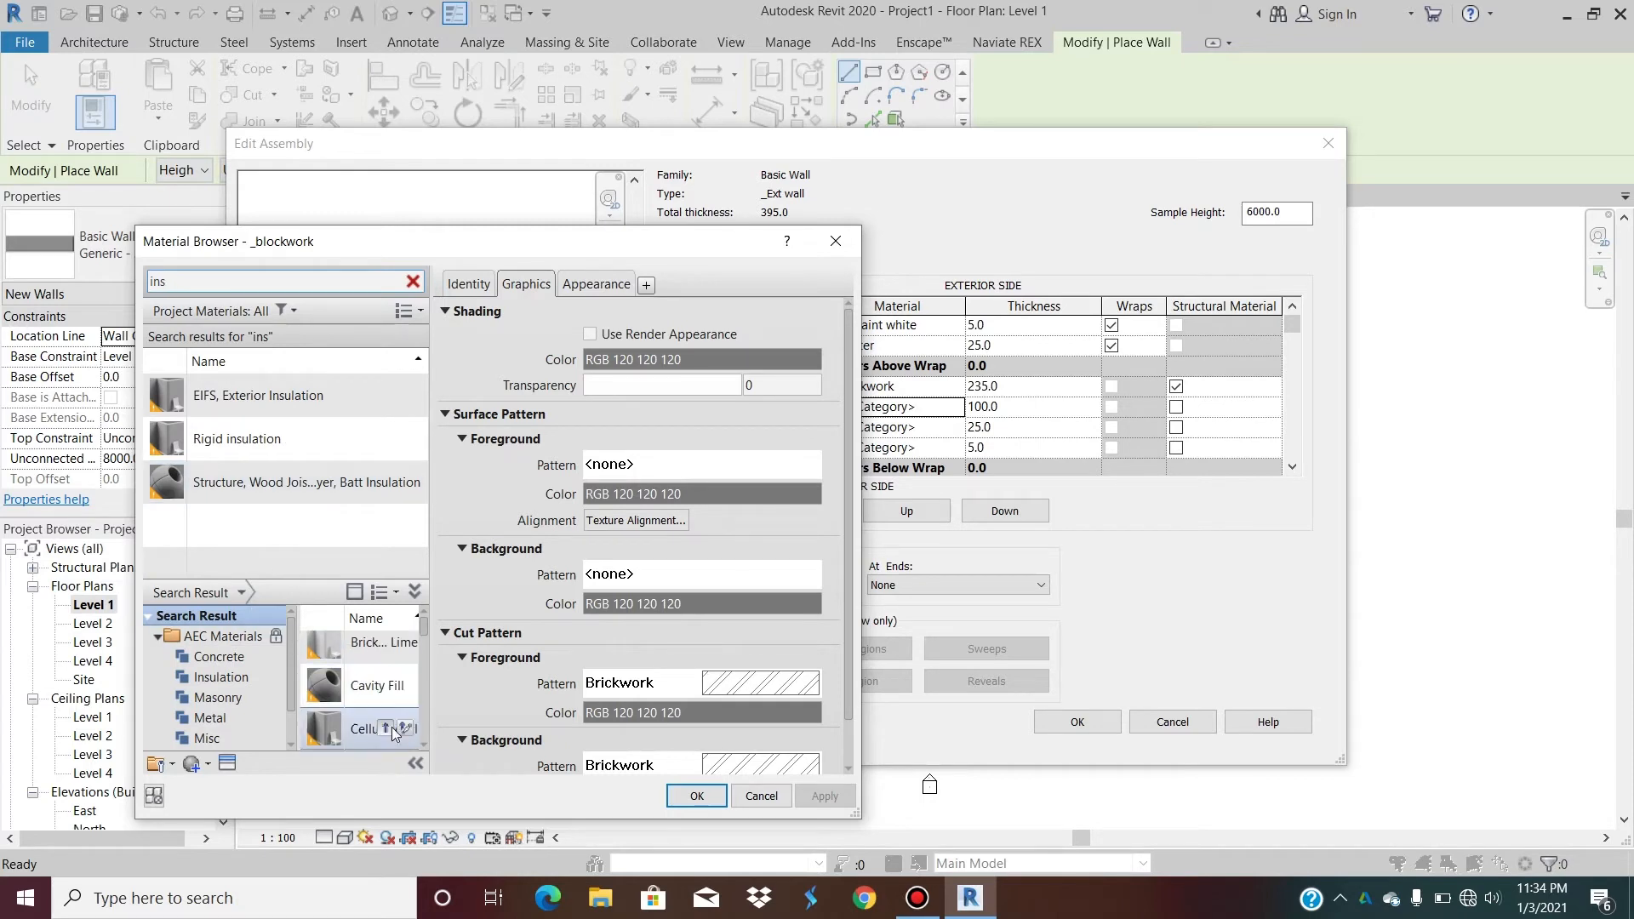
click(390, 728)
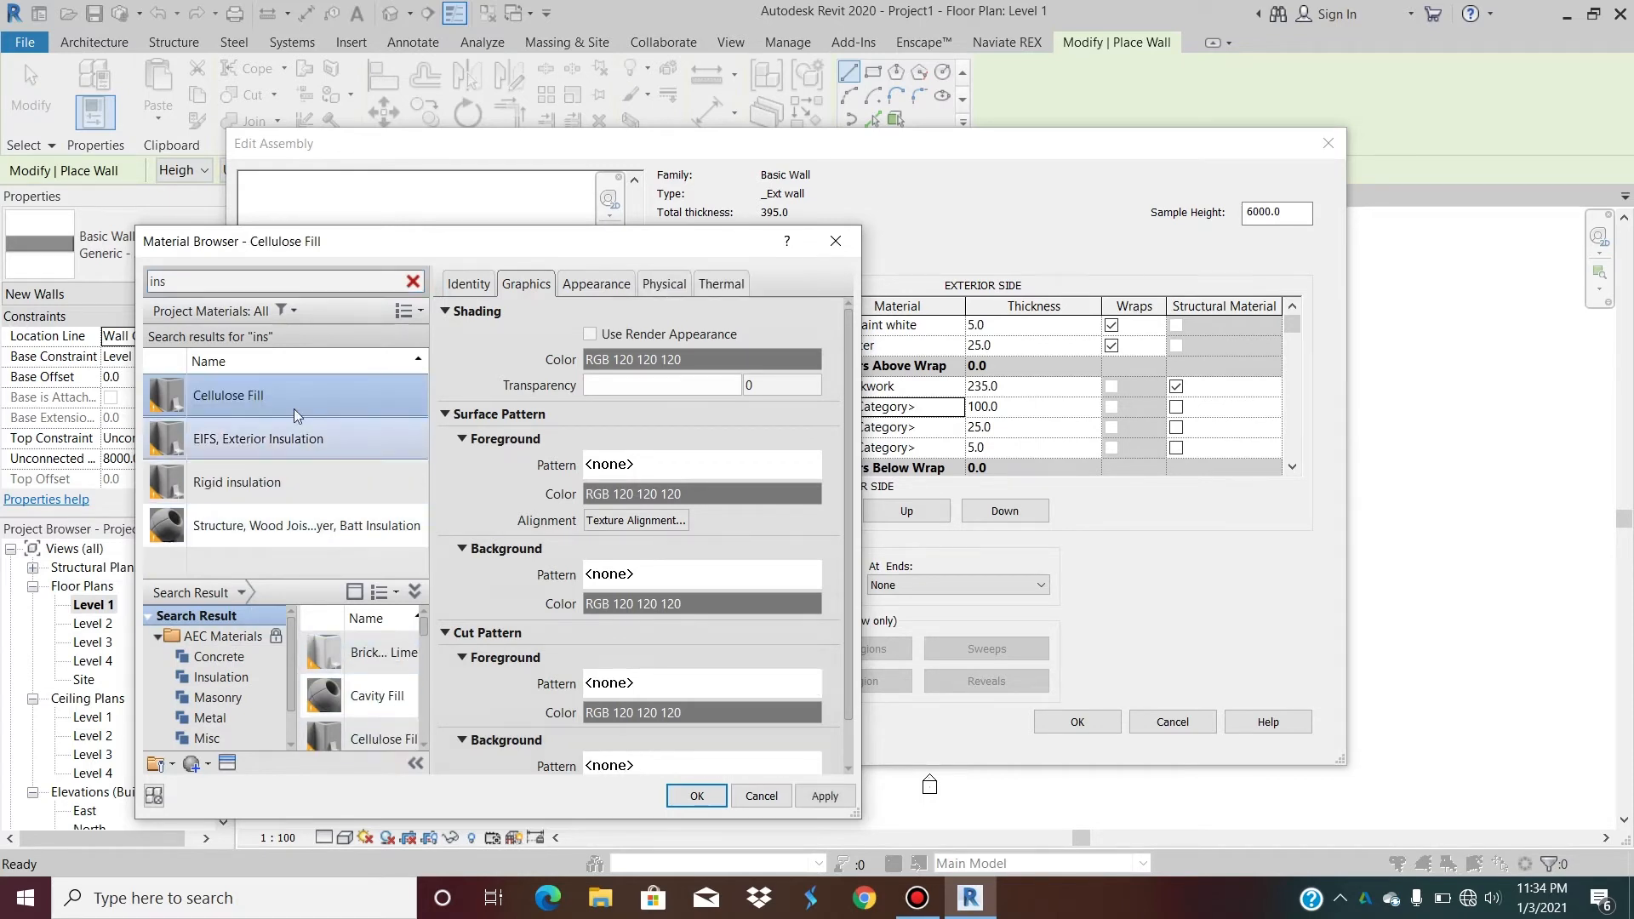
click(246, 395)
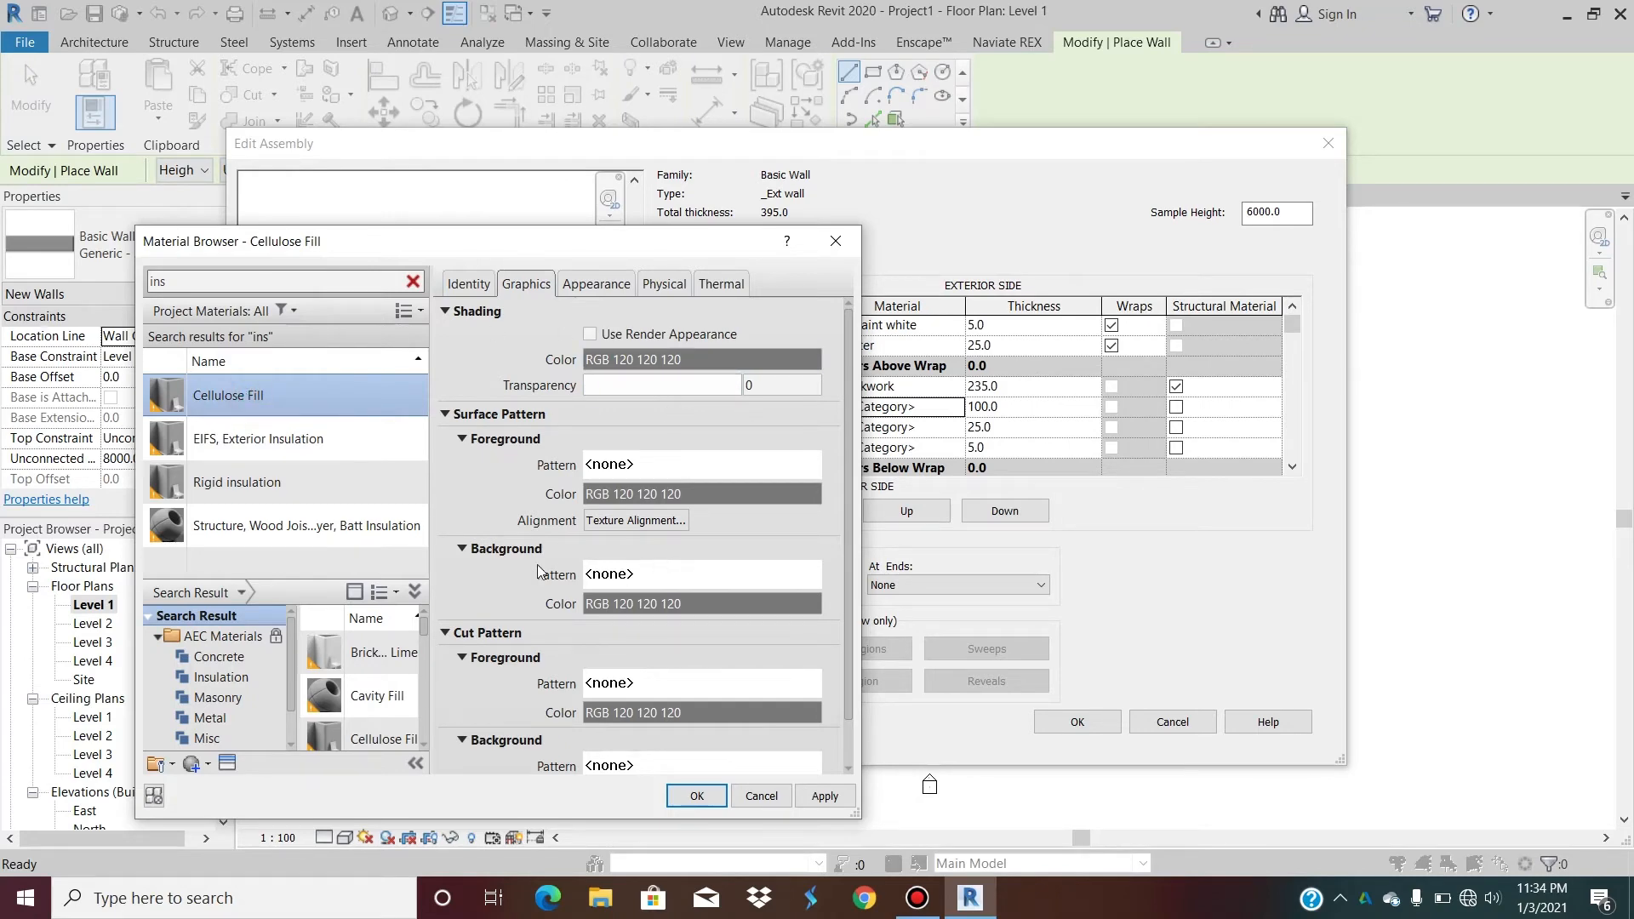
Set the Cellulose Fill cut pattern background to Insulation - Rigid and assign the material to the 100 thick layer.
scroll(542, 570, down, 1)
click(612, 719)
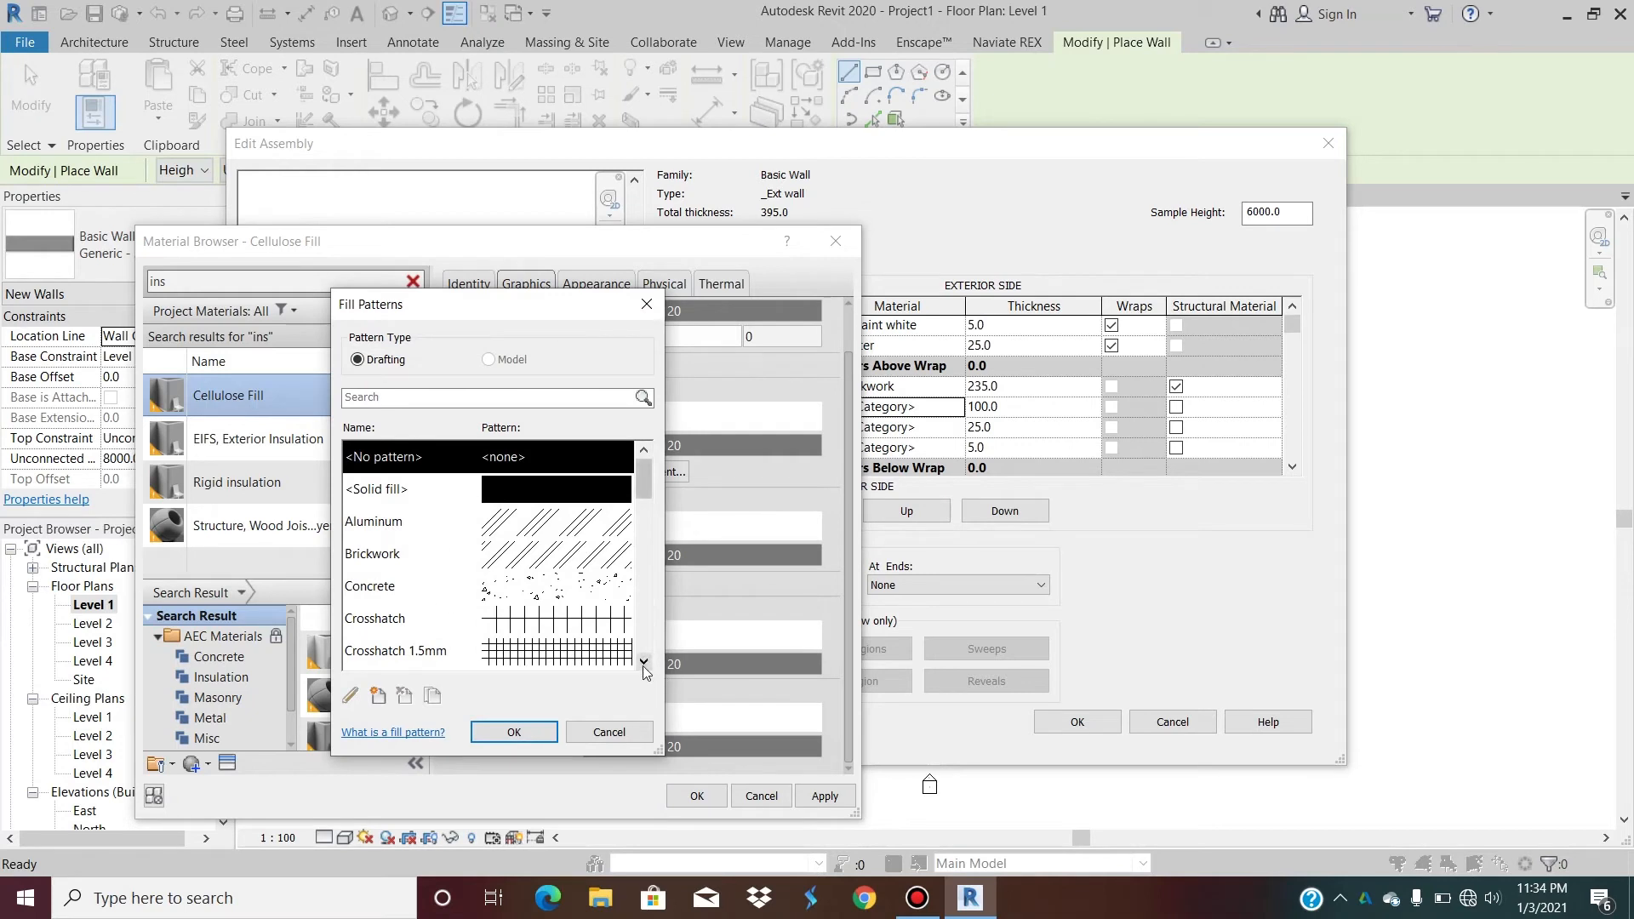
click(643, 664)
click(643, 663)
click(643, 664)
click(643, 664)
click(643, 664)
click(643, 663)
click(643, 664)
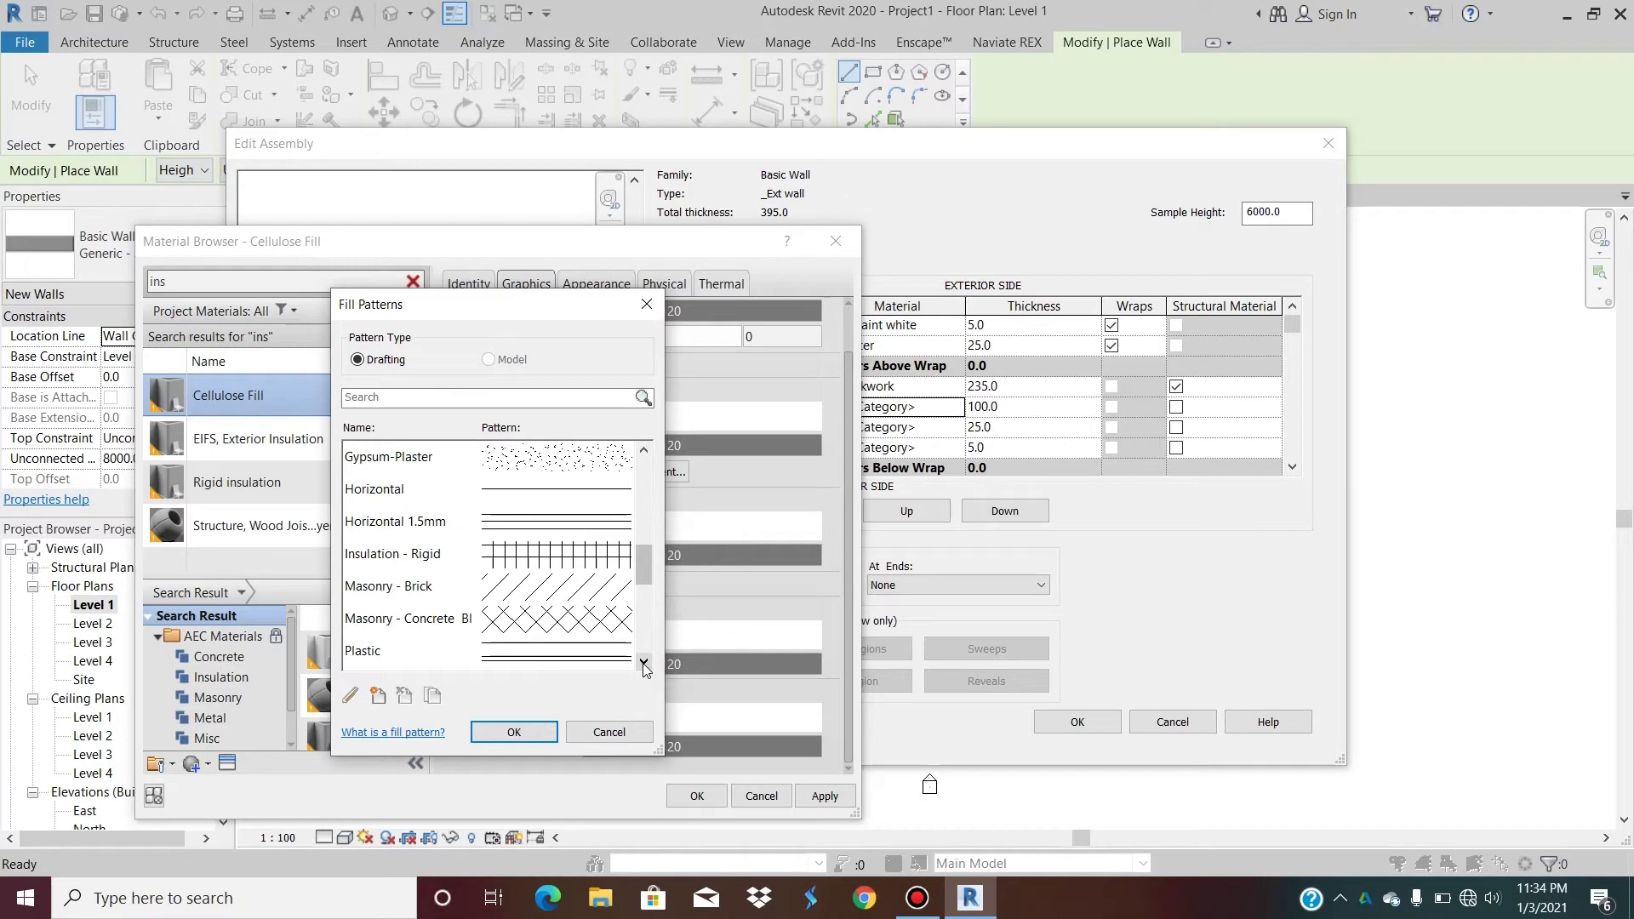
click(397, 555)
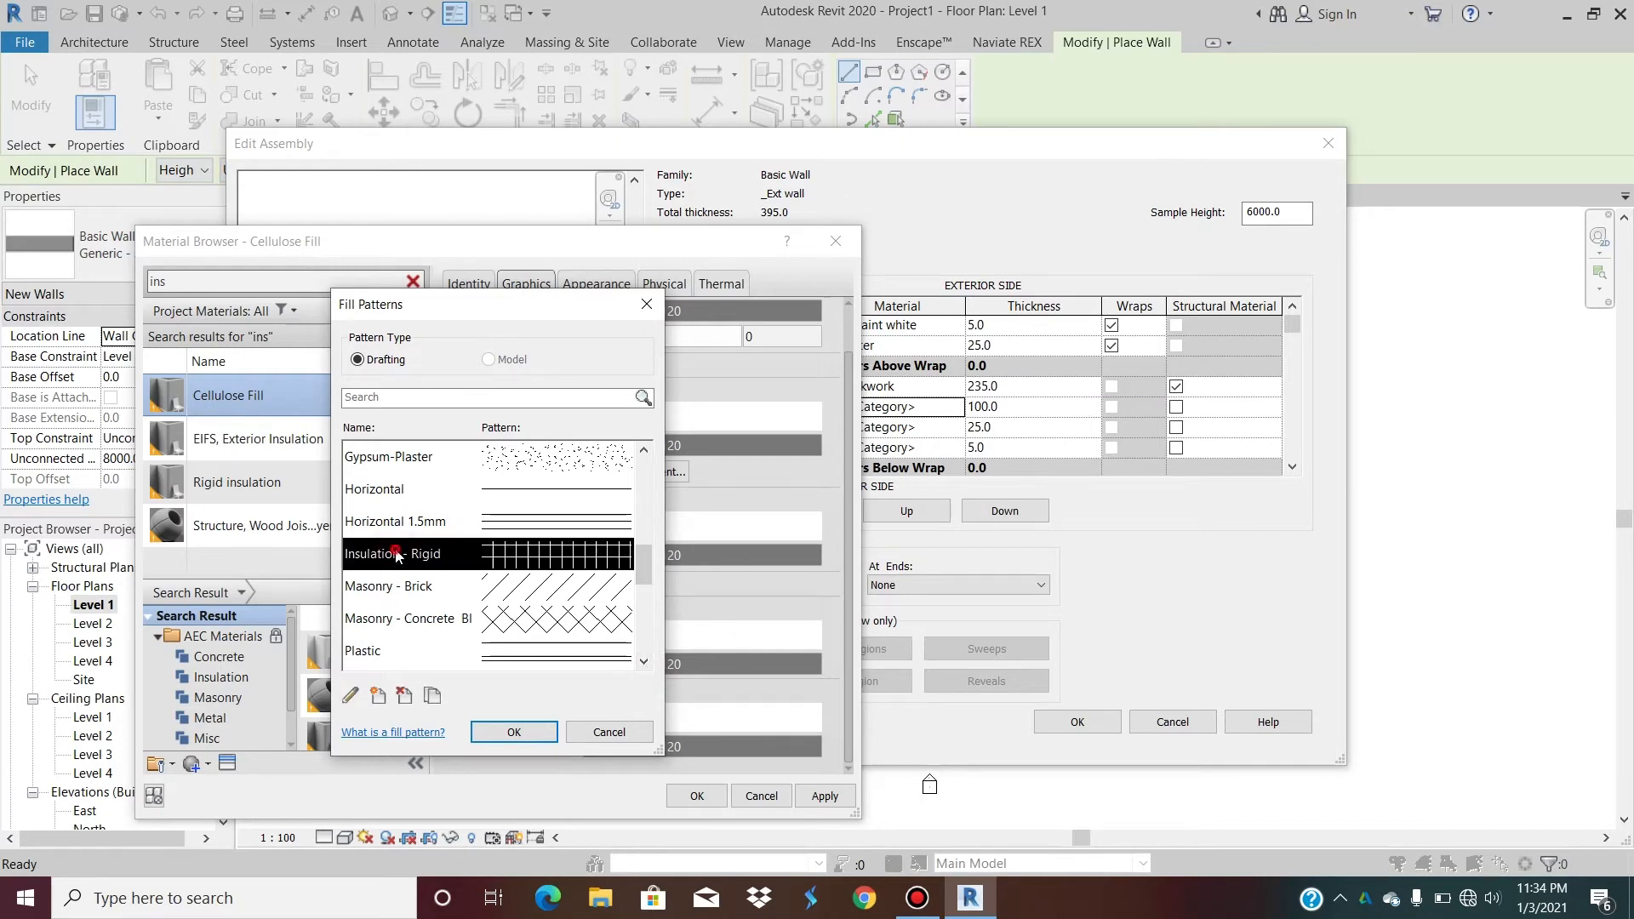
click(513, 732)
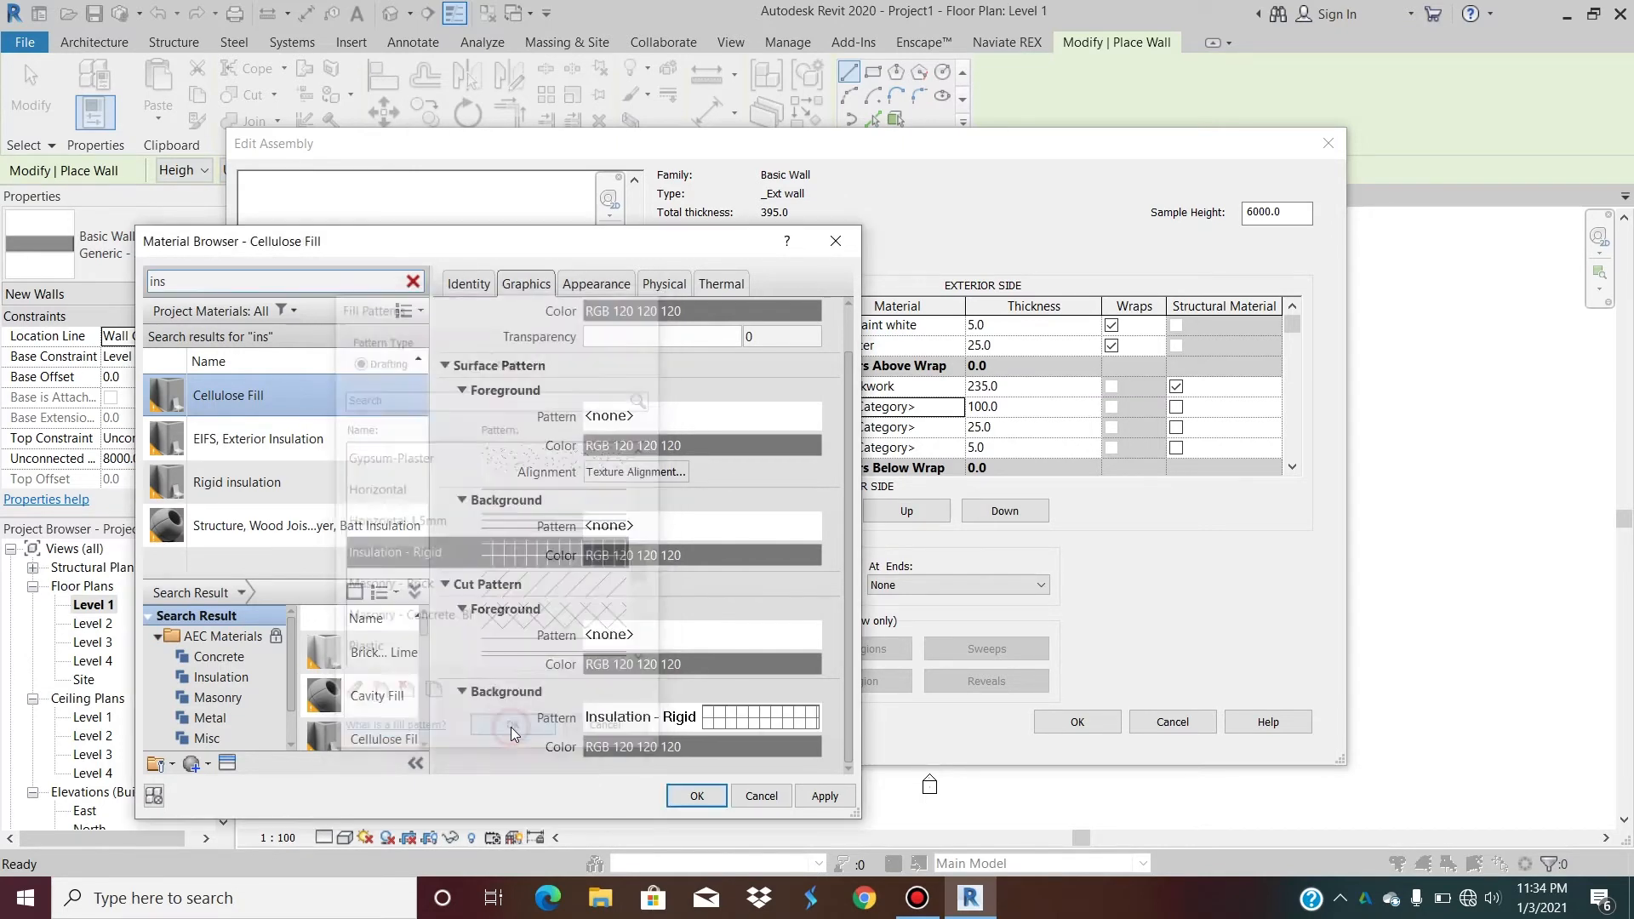
click(696, 797)
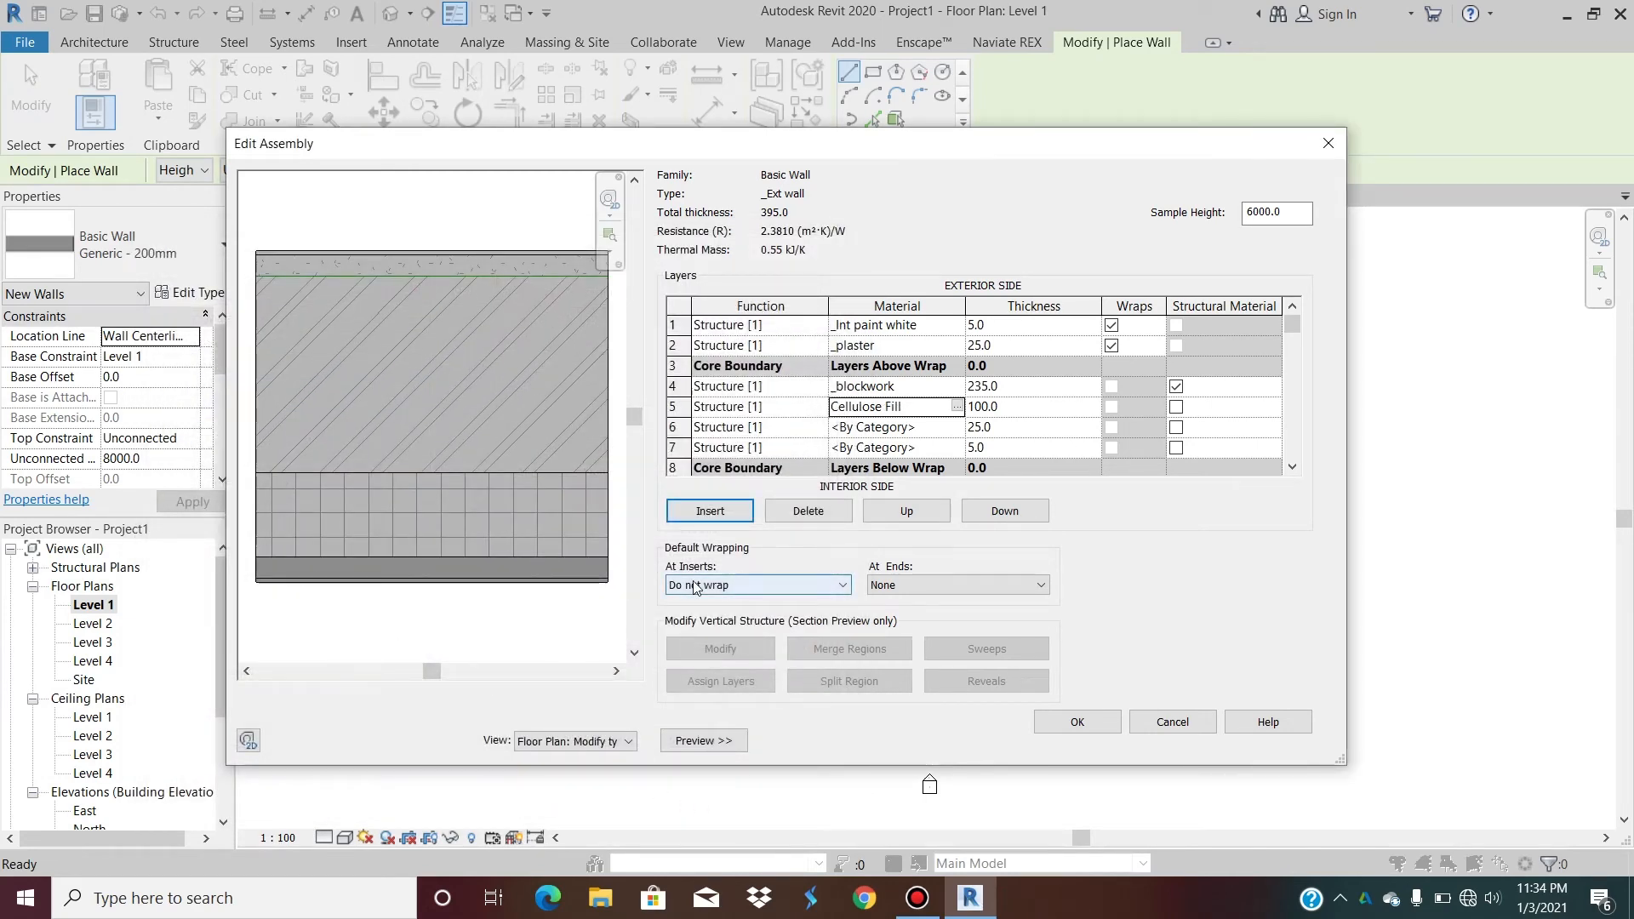
Assign the existing _plaster material to the interior-side 25 thick layer.
click(936, 427)
click(958, 427)
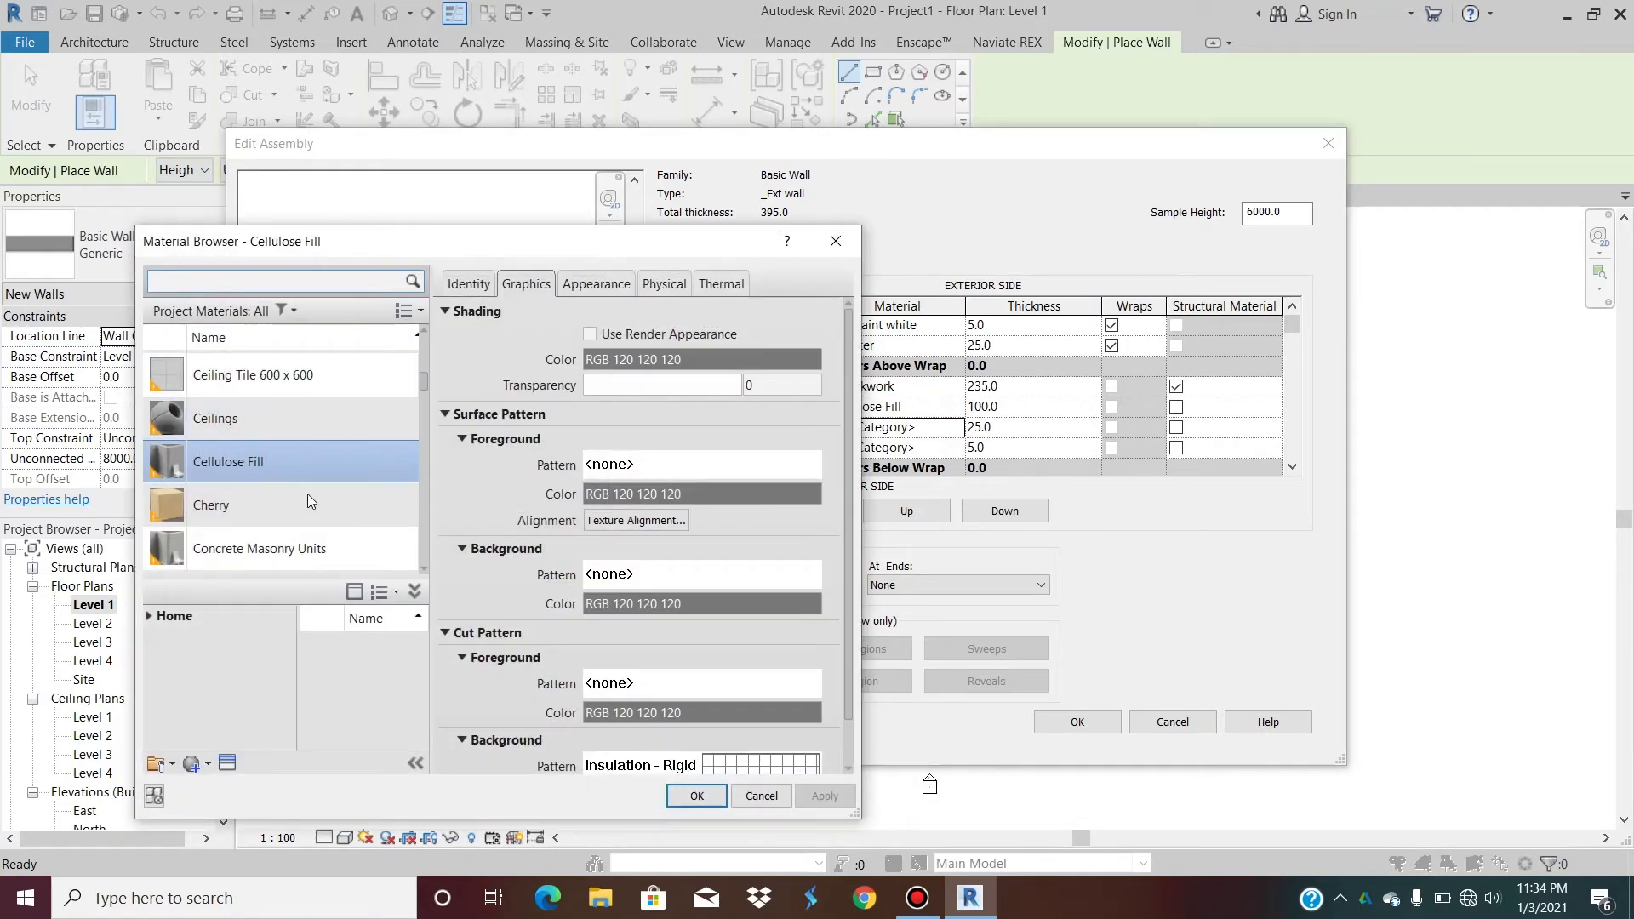
scroll(301, 482, down, 1)
scroll(240, 442, up, 5)
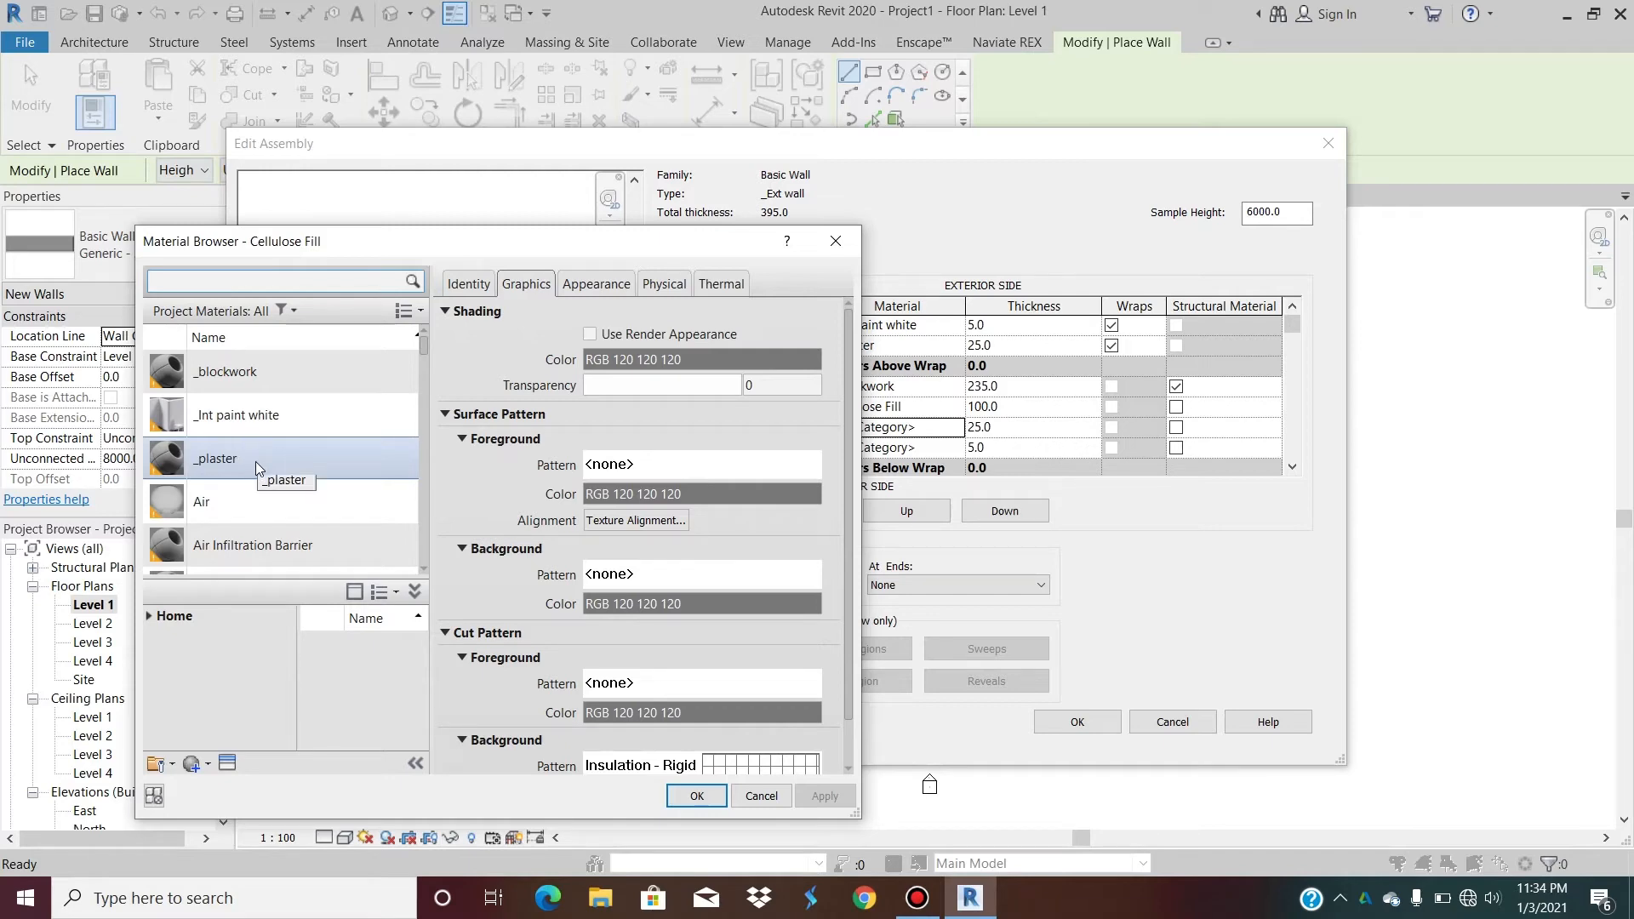
double_click(255, 461)
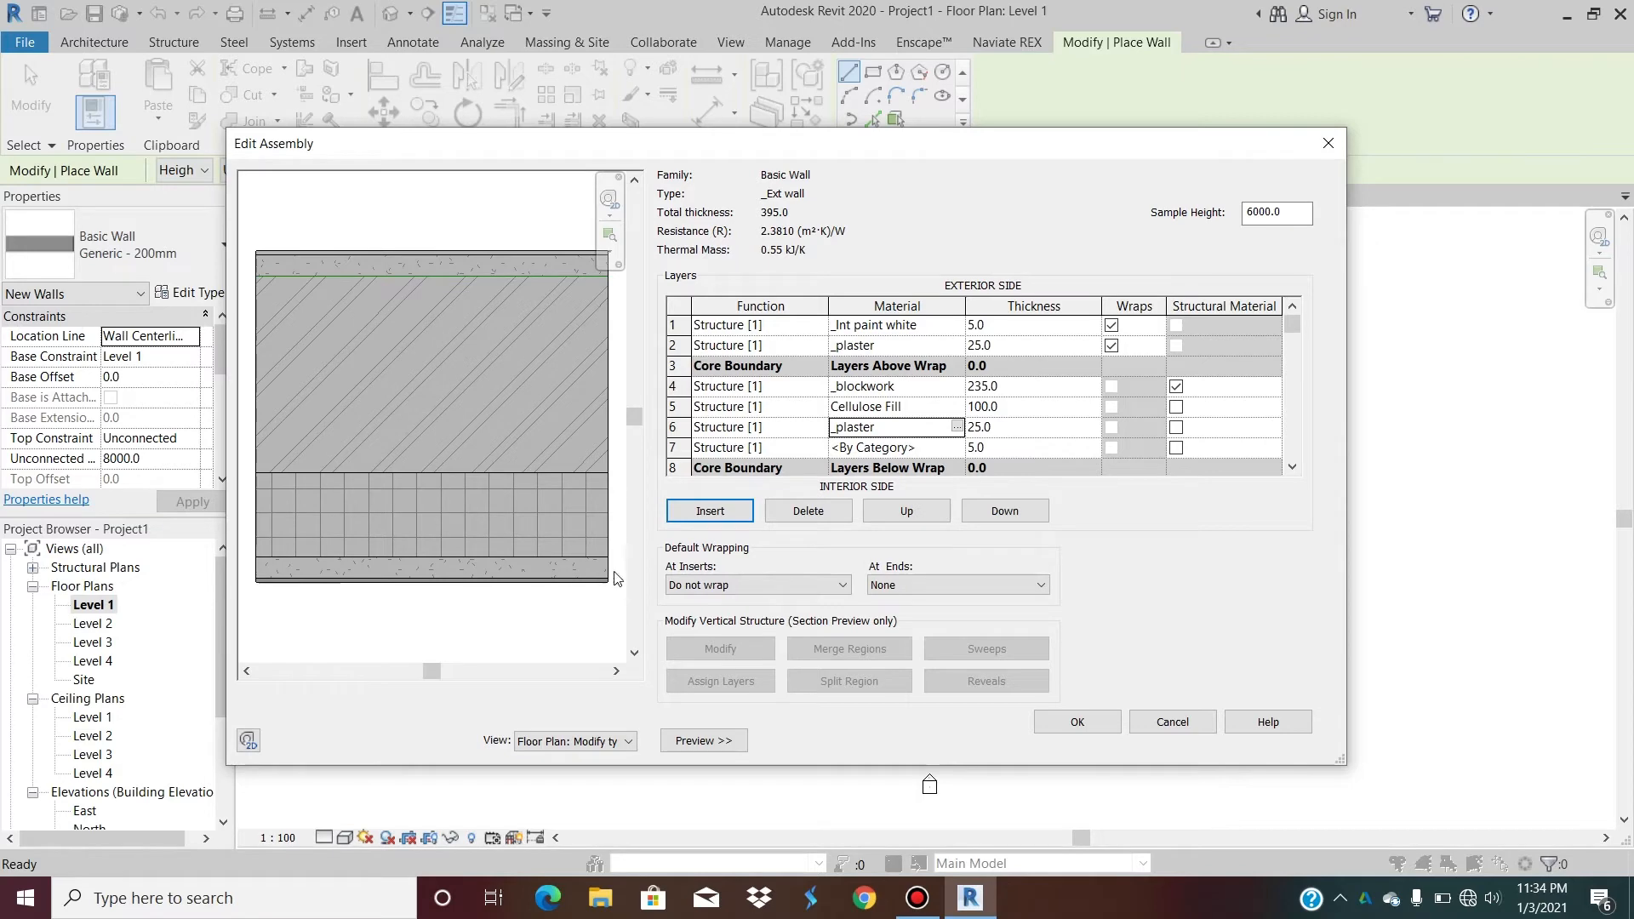
Search the materials for "brick" and assign Brick, Common to the interior-side 5 thick layer.
click(936, 448)
click(957, 448)
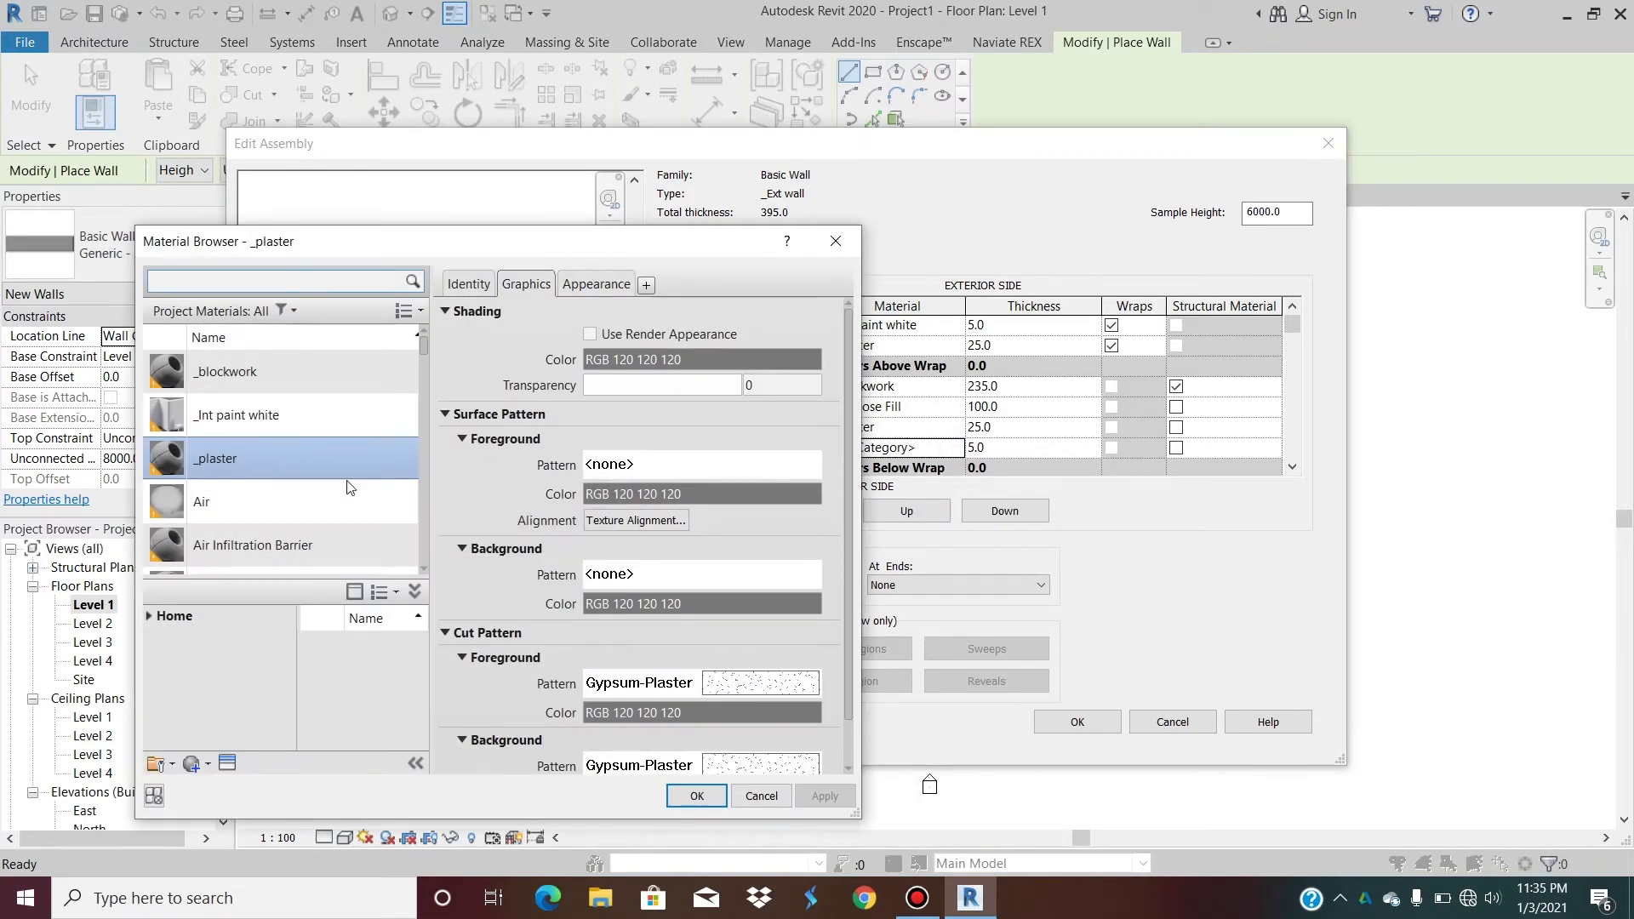
click(206, 284)
text(brick)
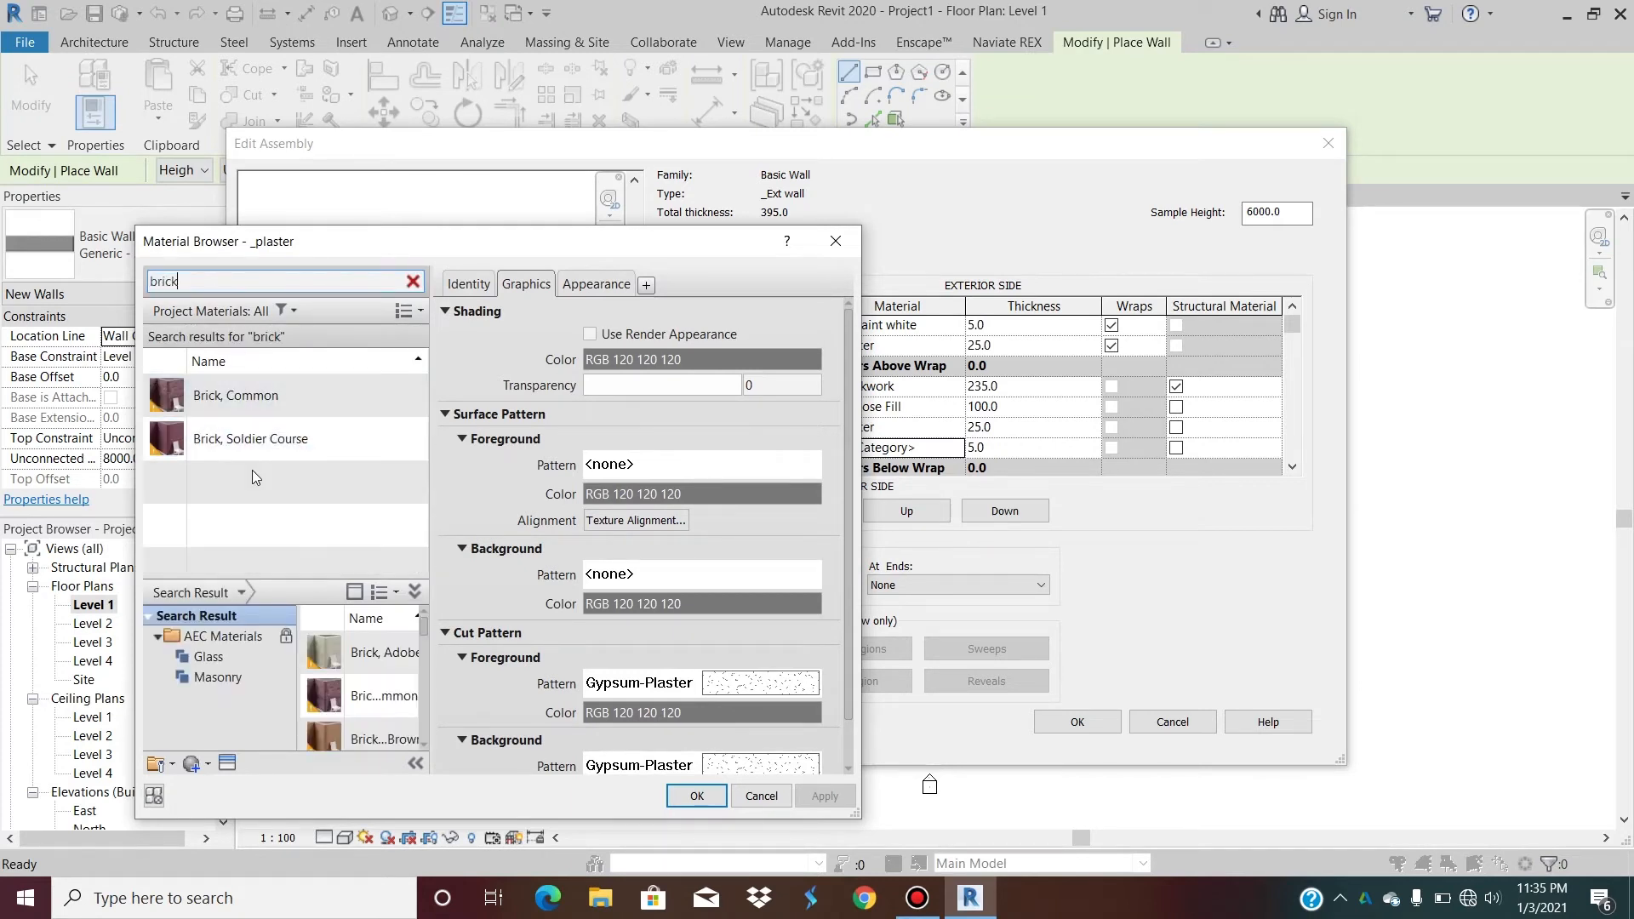
double_click(245, 396)
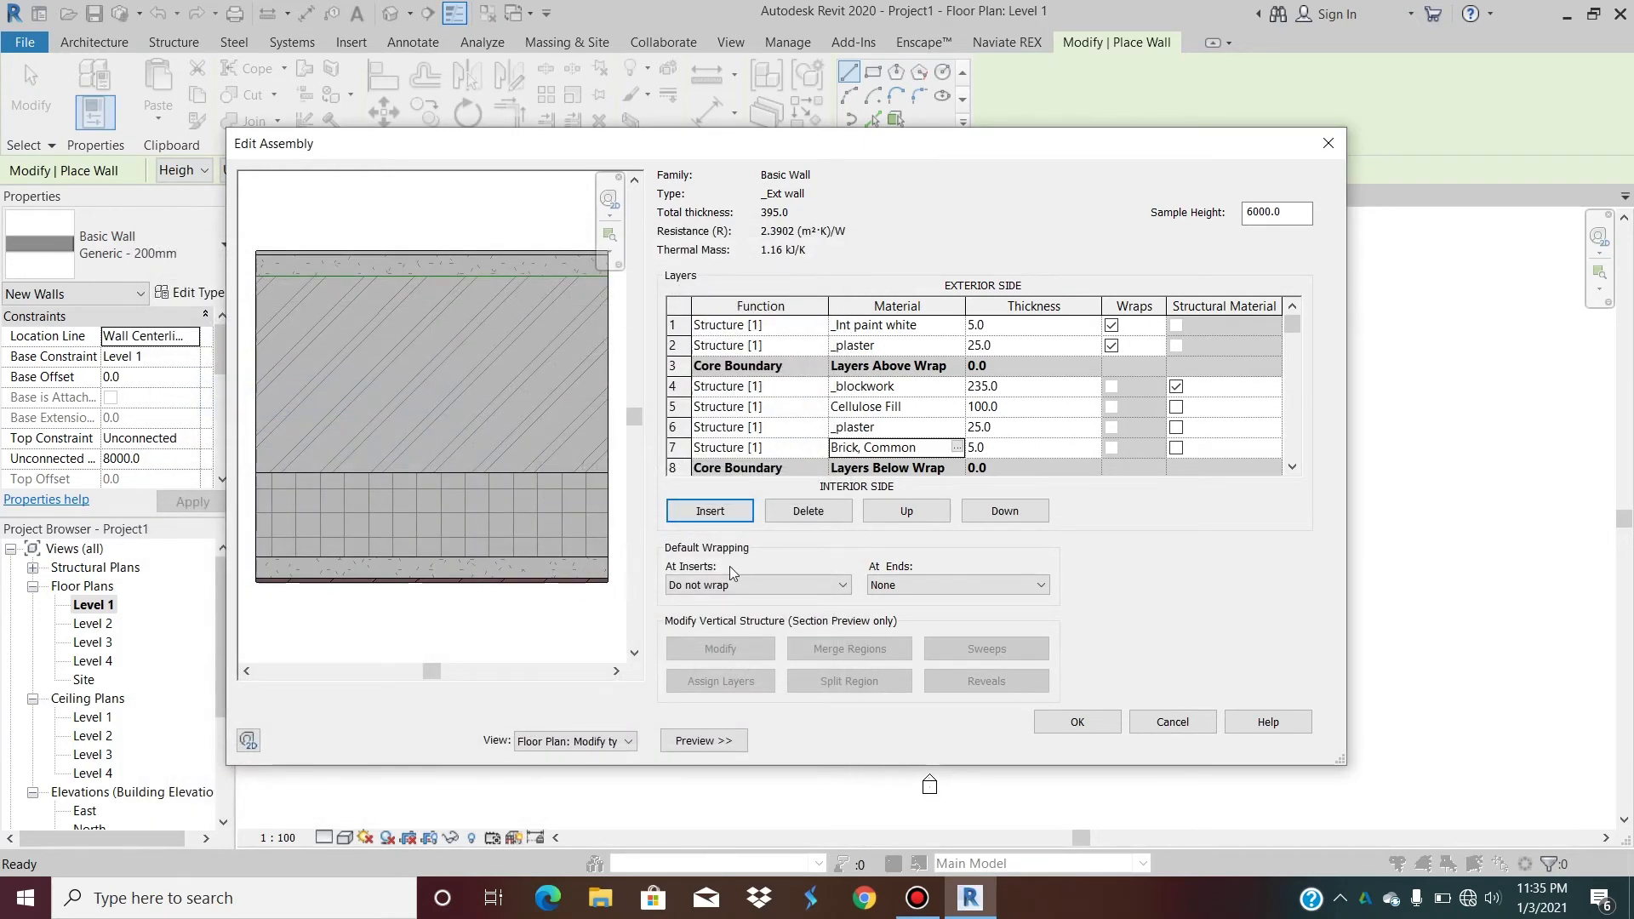
Set the cut pattern foreground of the Brick, Common material to No pattern.
click(957, 449)
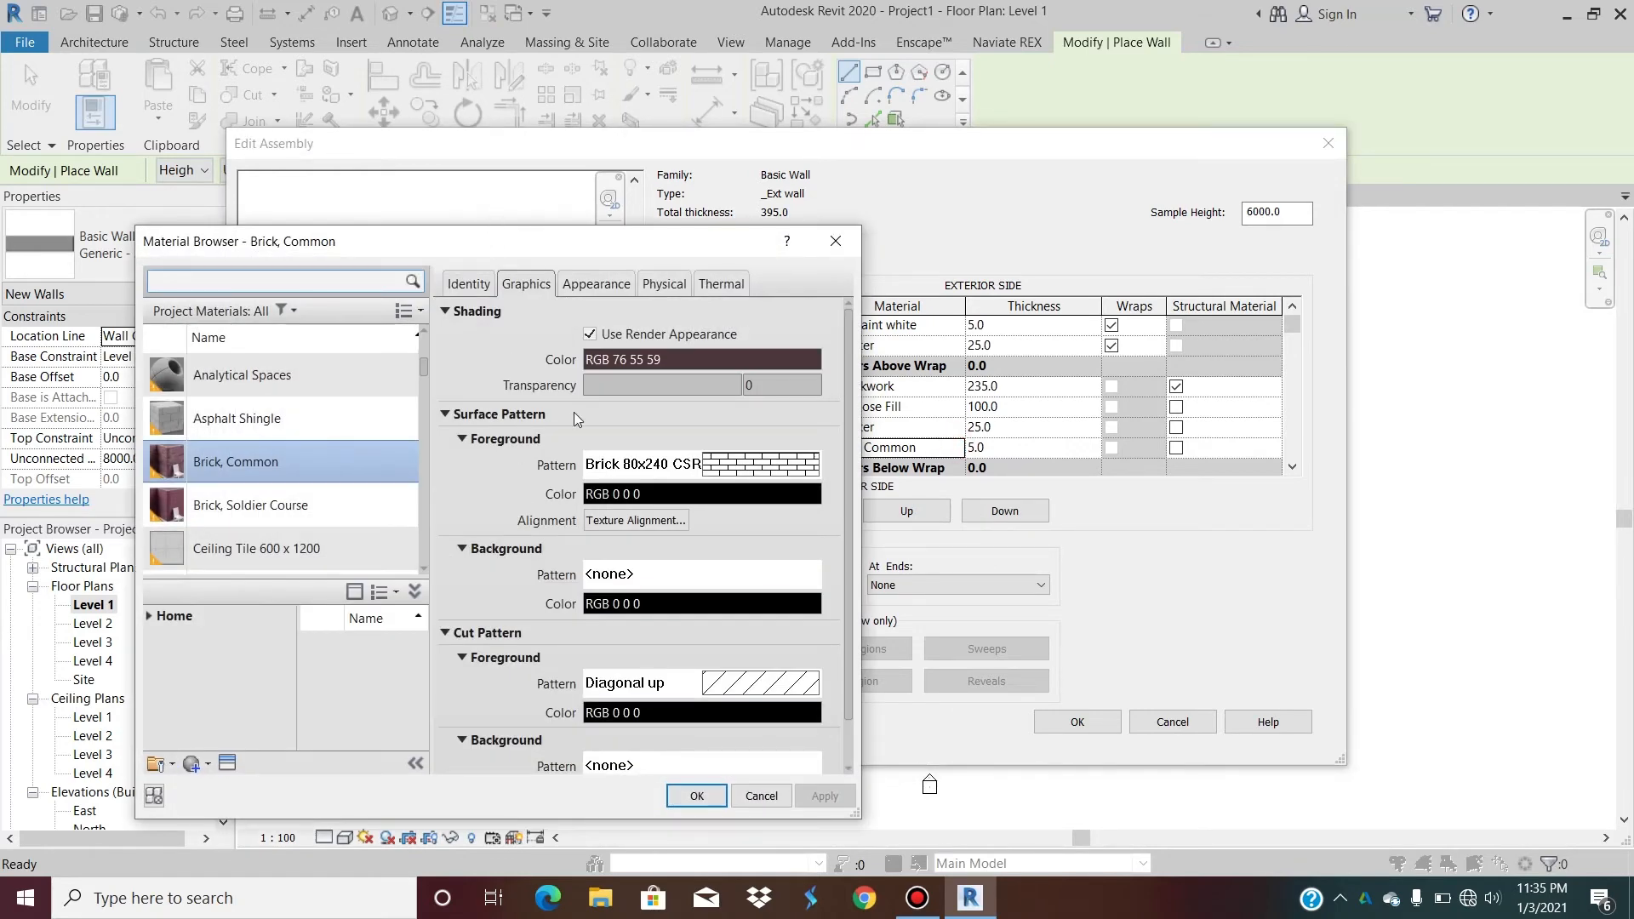
scroll(467, 546, down, 1)
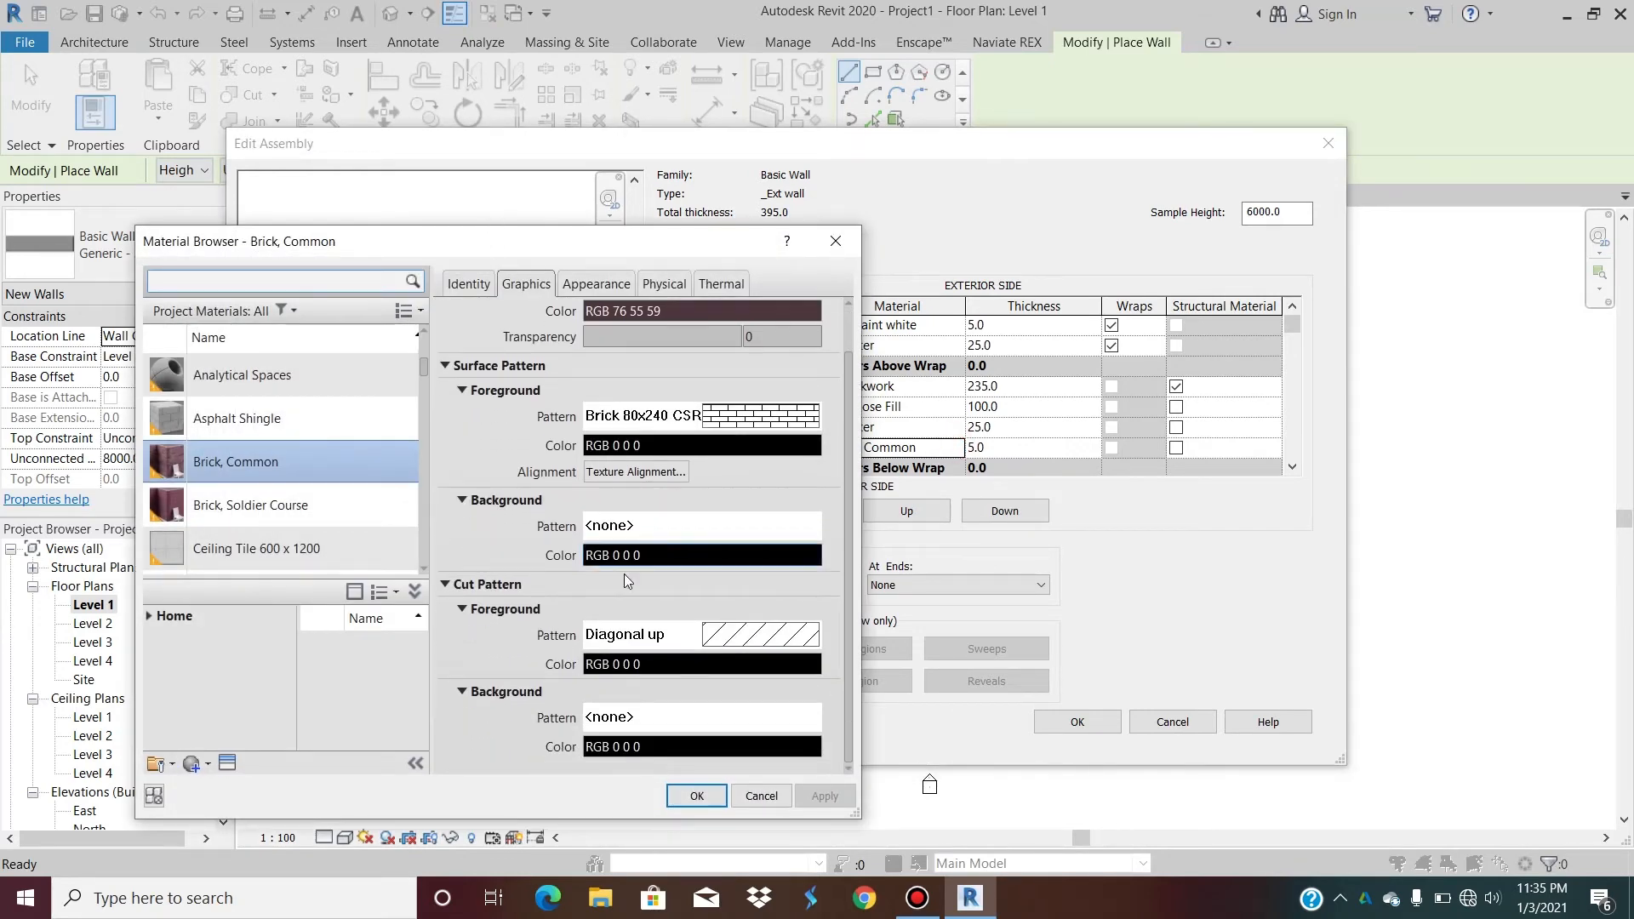
click(713, 640)
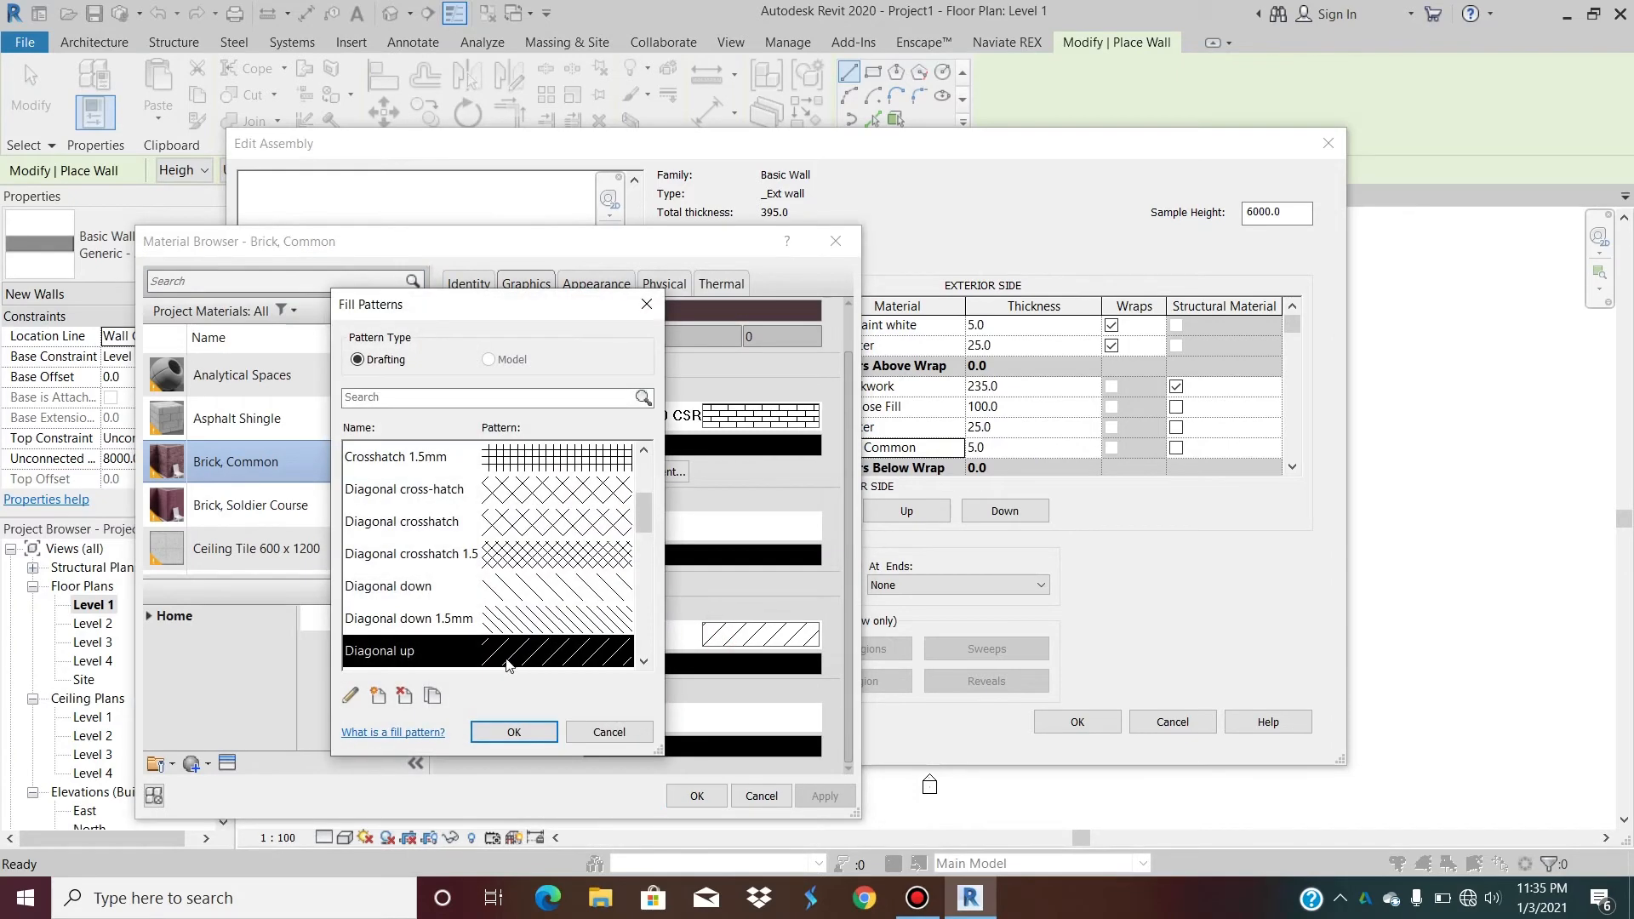
scroll(405, 474, up, 2)
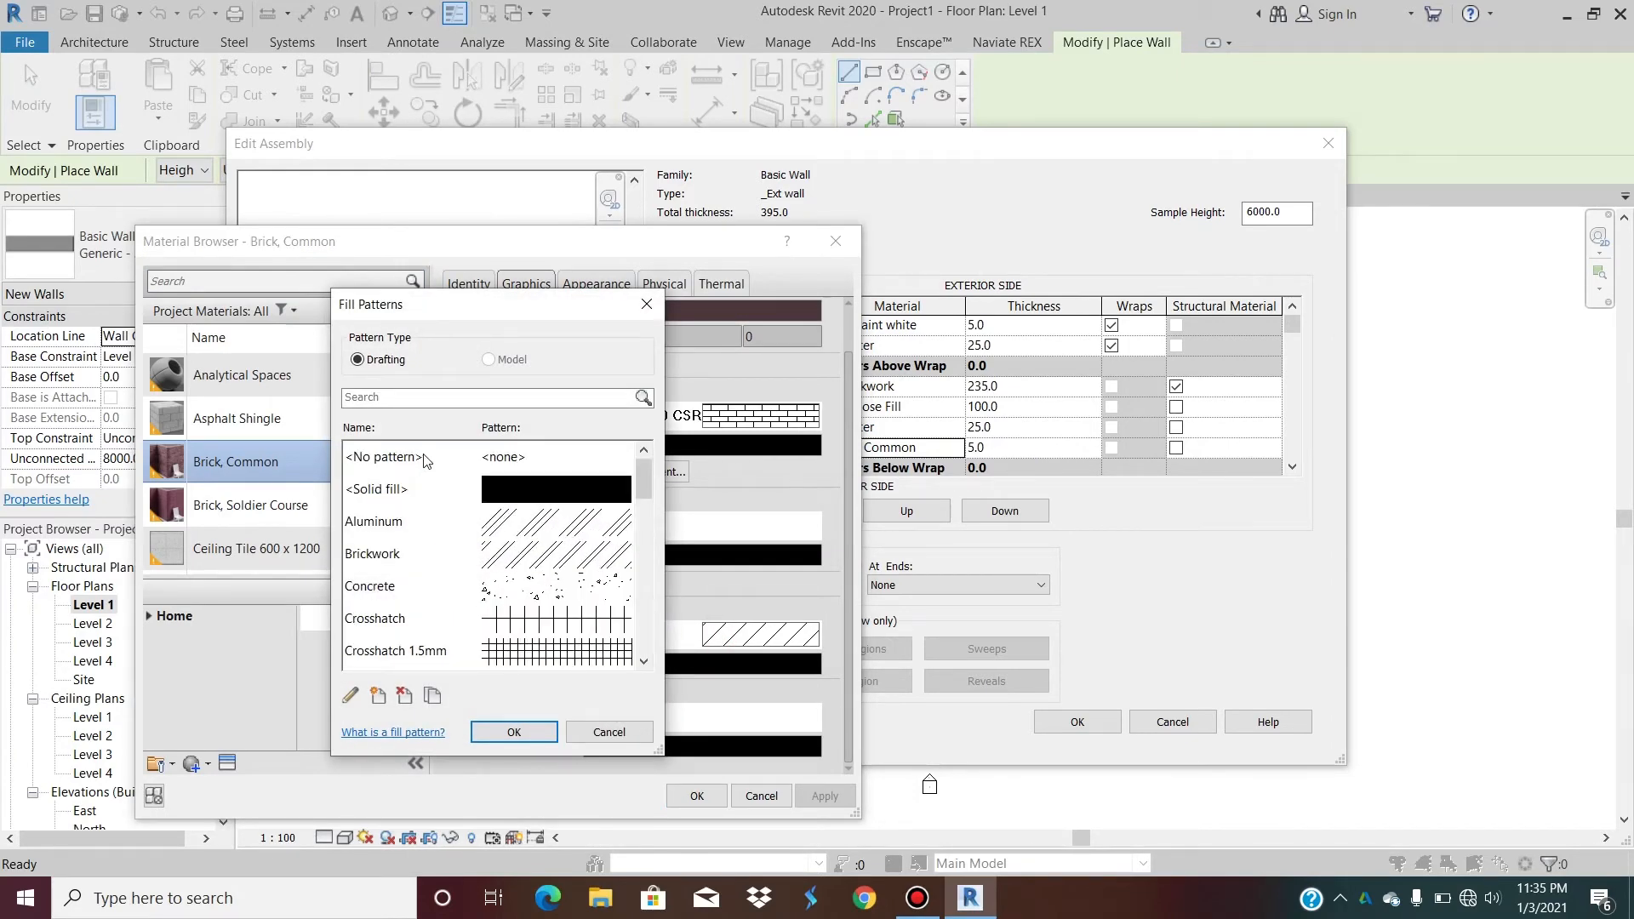
click(426, 460)
click(494, 733)
Set the Brick, Common cut pattern background to Crosshatch and apply the material changes.
click(652, 719)
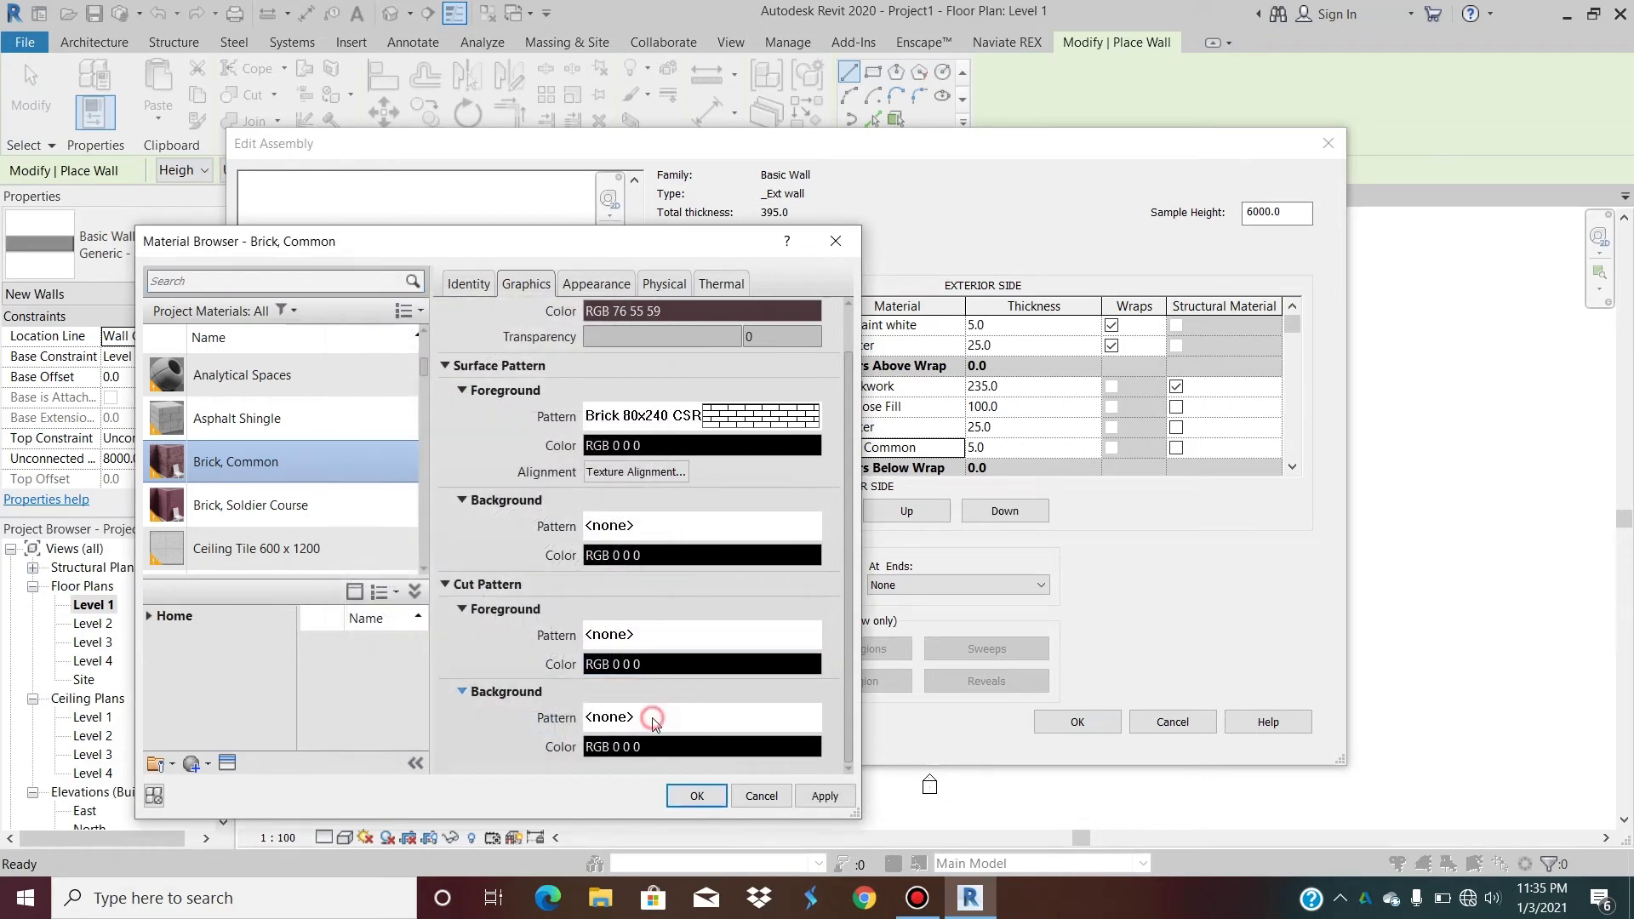
scroll(404, 610, down, 8)
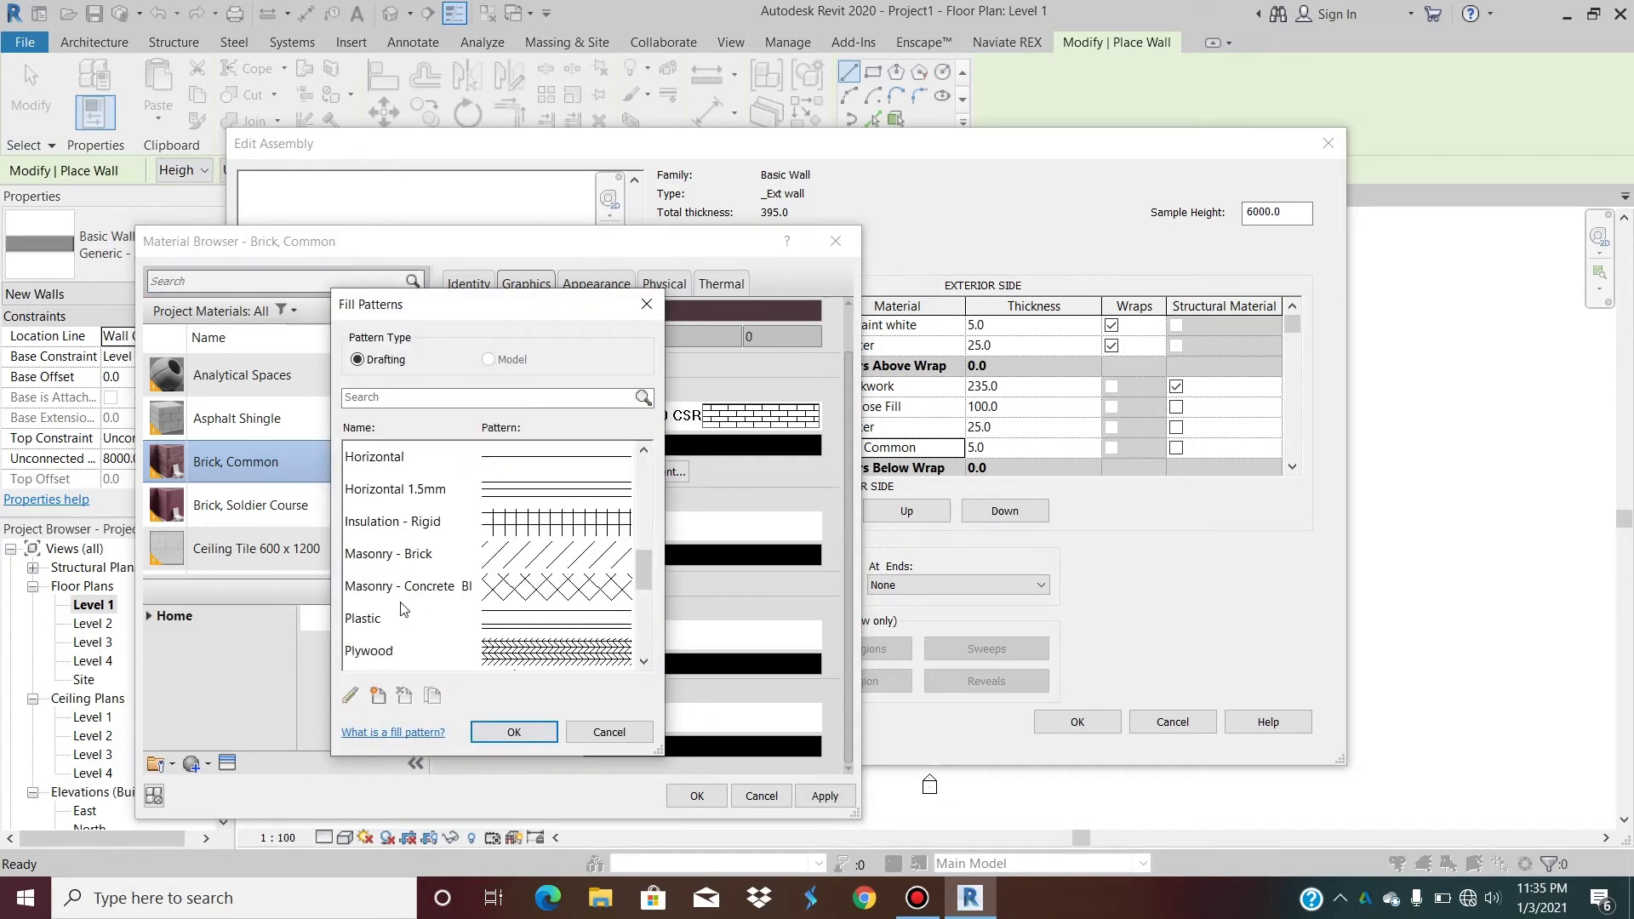
scroll(404, 609, down, 1)
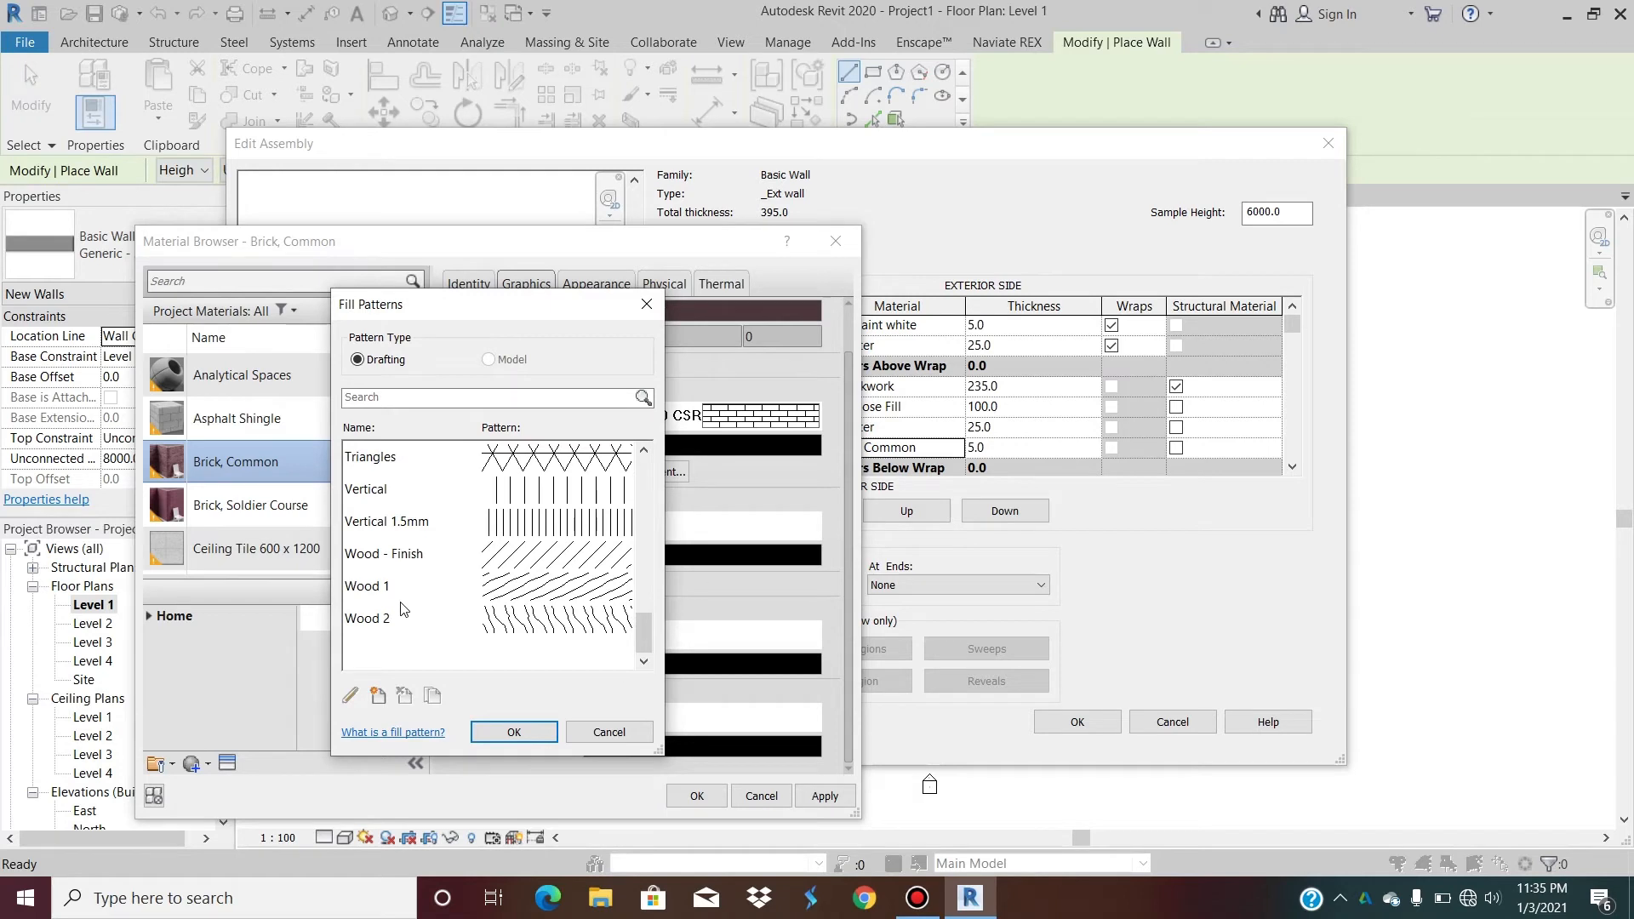
scroll(406, 559, up, 3)
scroll(406, 559, up, 8)
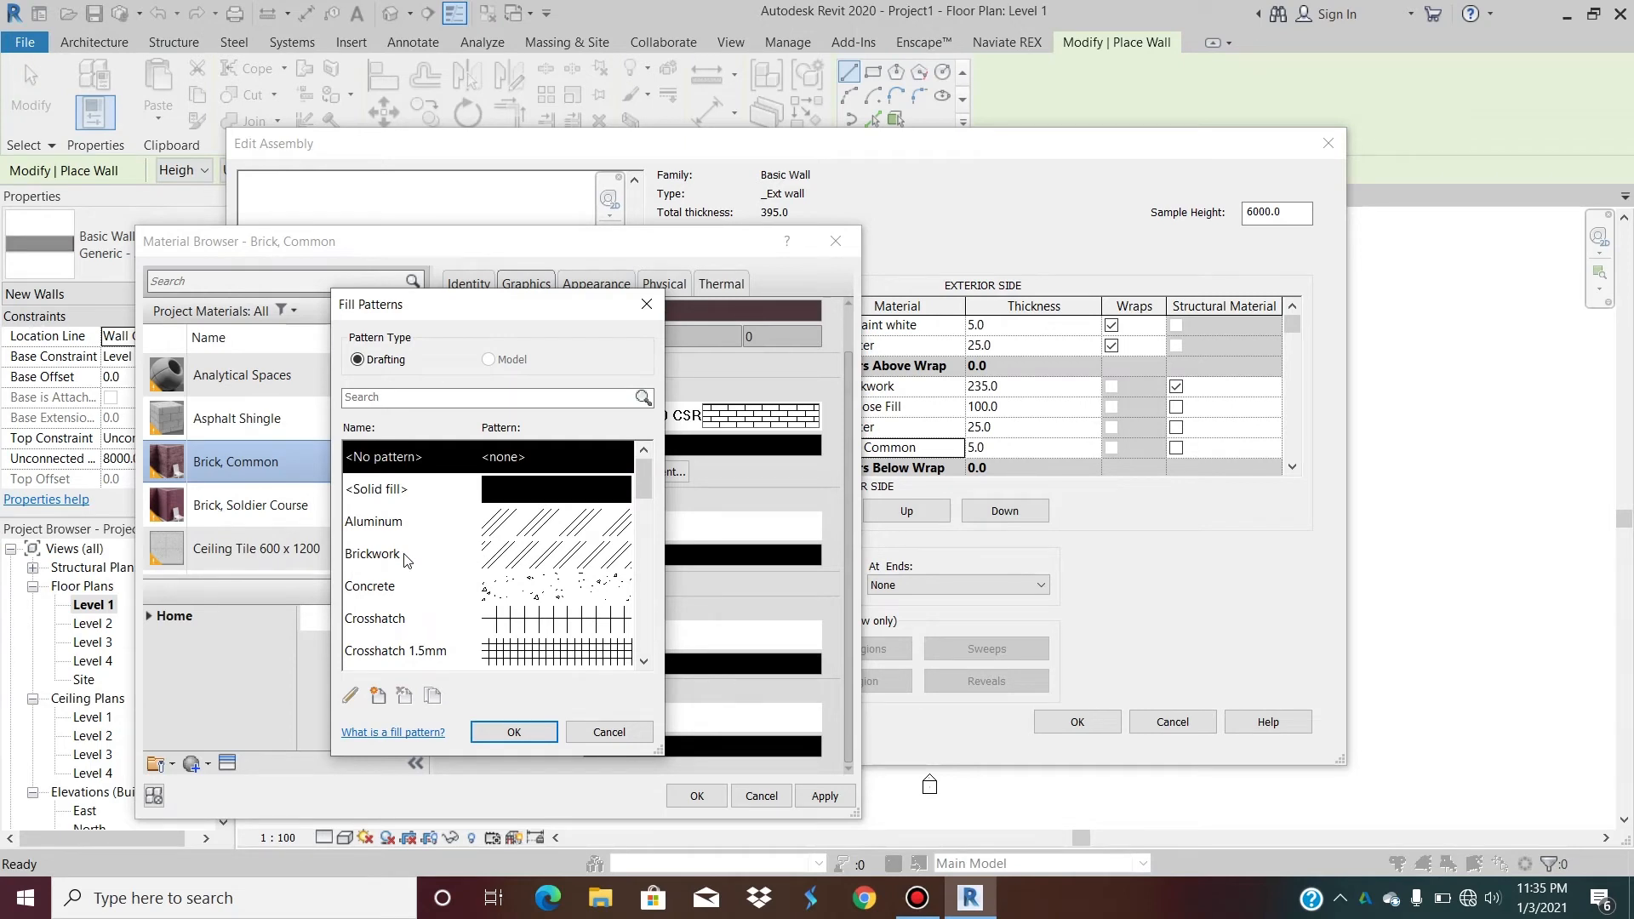
click(475, 624)
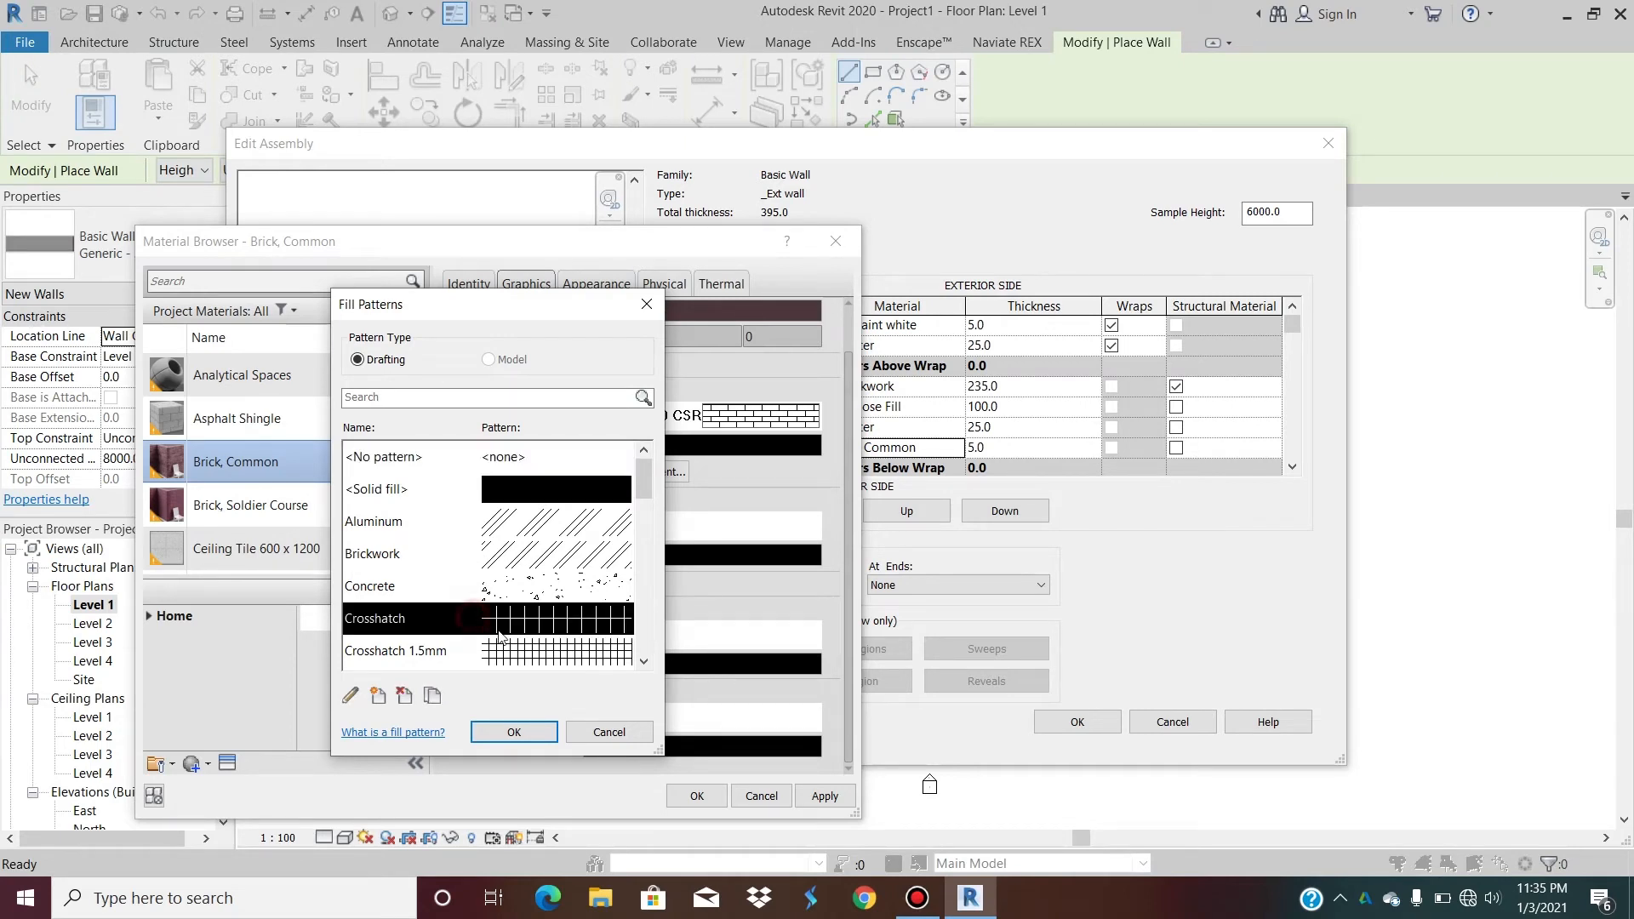
click(502, 733)
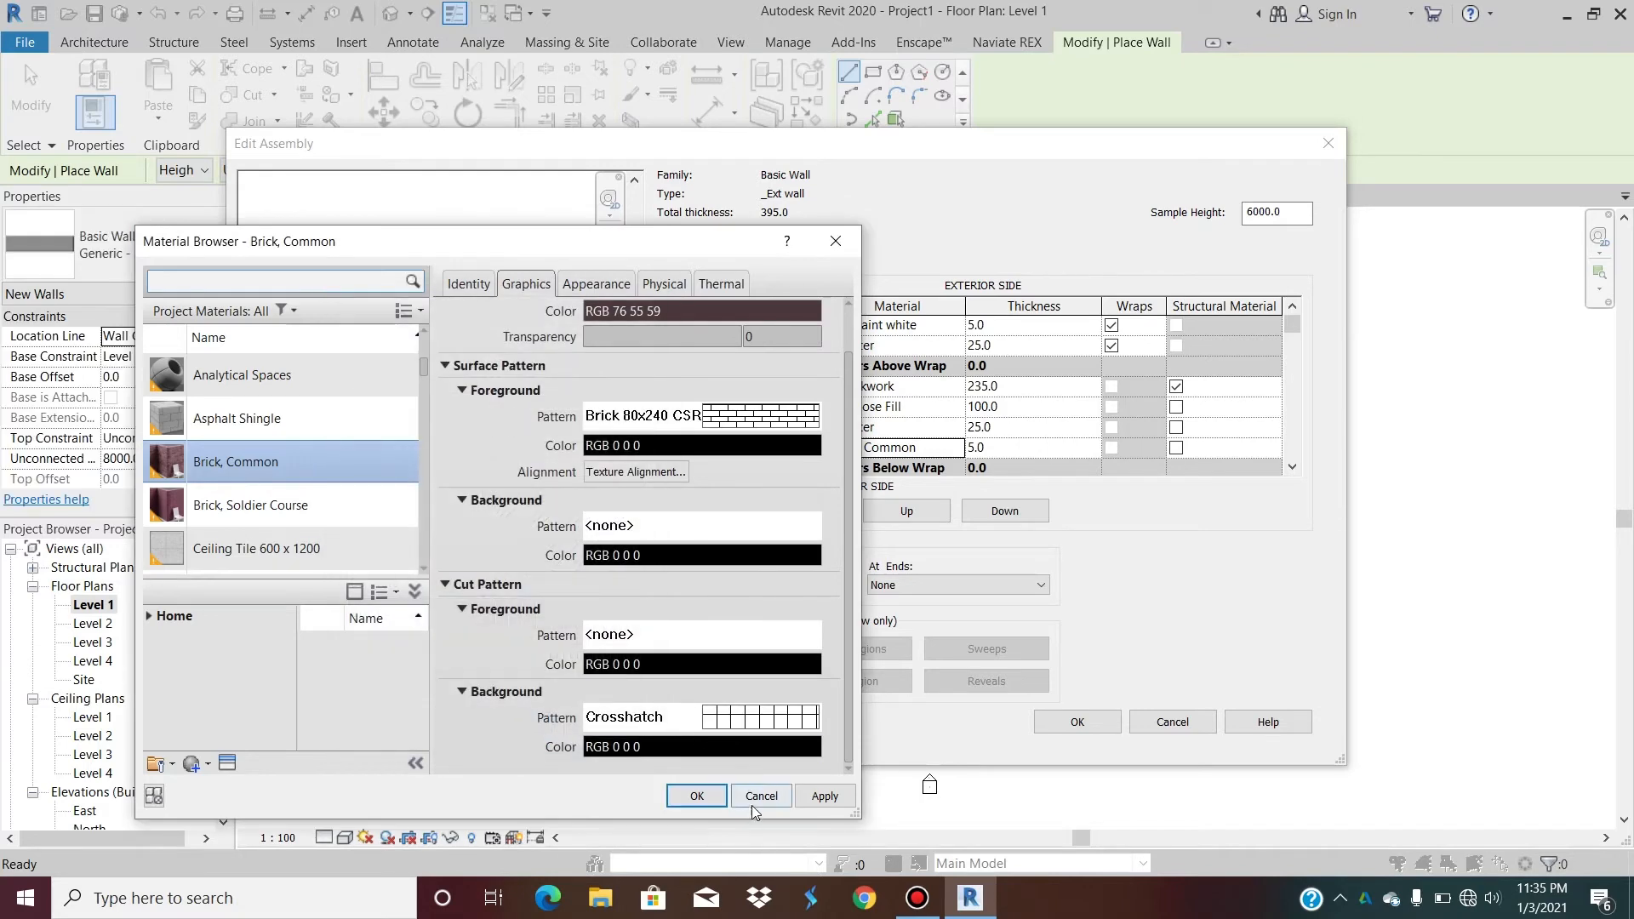
click(824, 798)
click(700, 798)
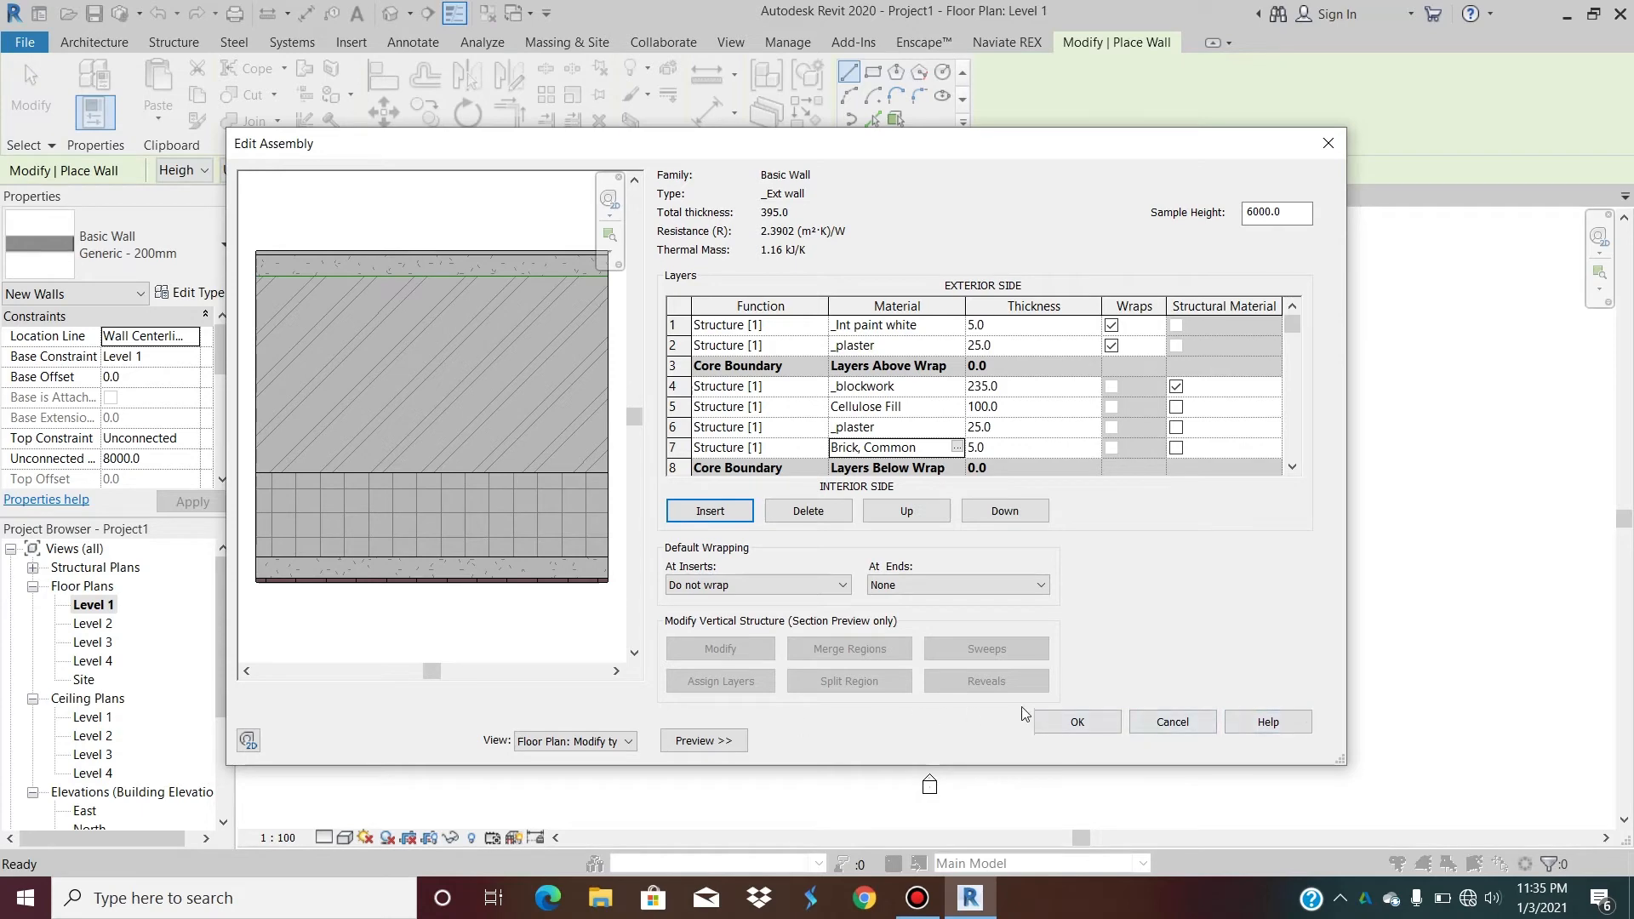
Accept the _Ext wall layer assembly and type settings, and draw one horizontal wall segment between the elevation markers on Level 1.
click(1055, 722)
click(1079, 741)
click(805, 522)
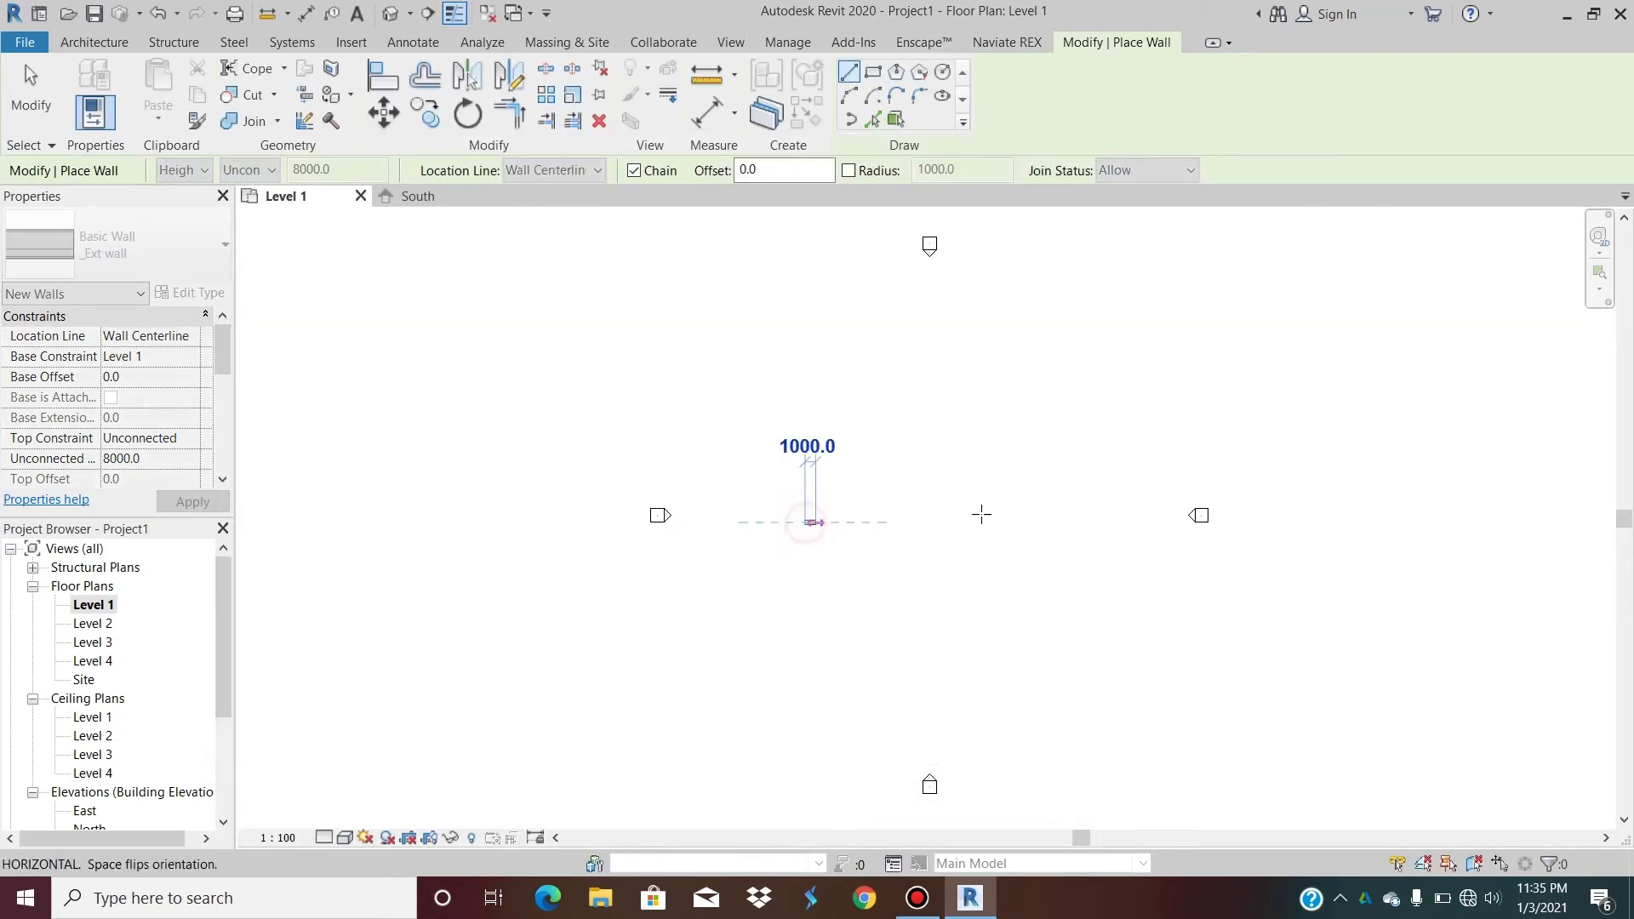
scroll(859, 534, up, 3)
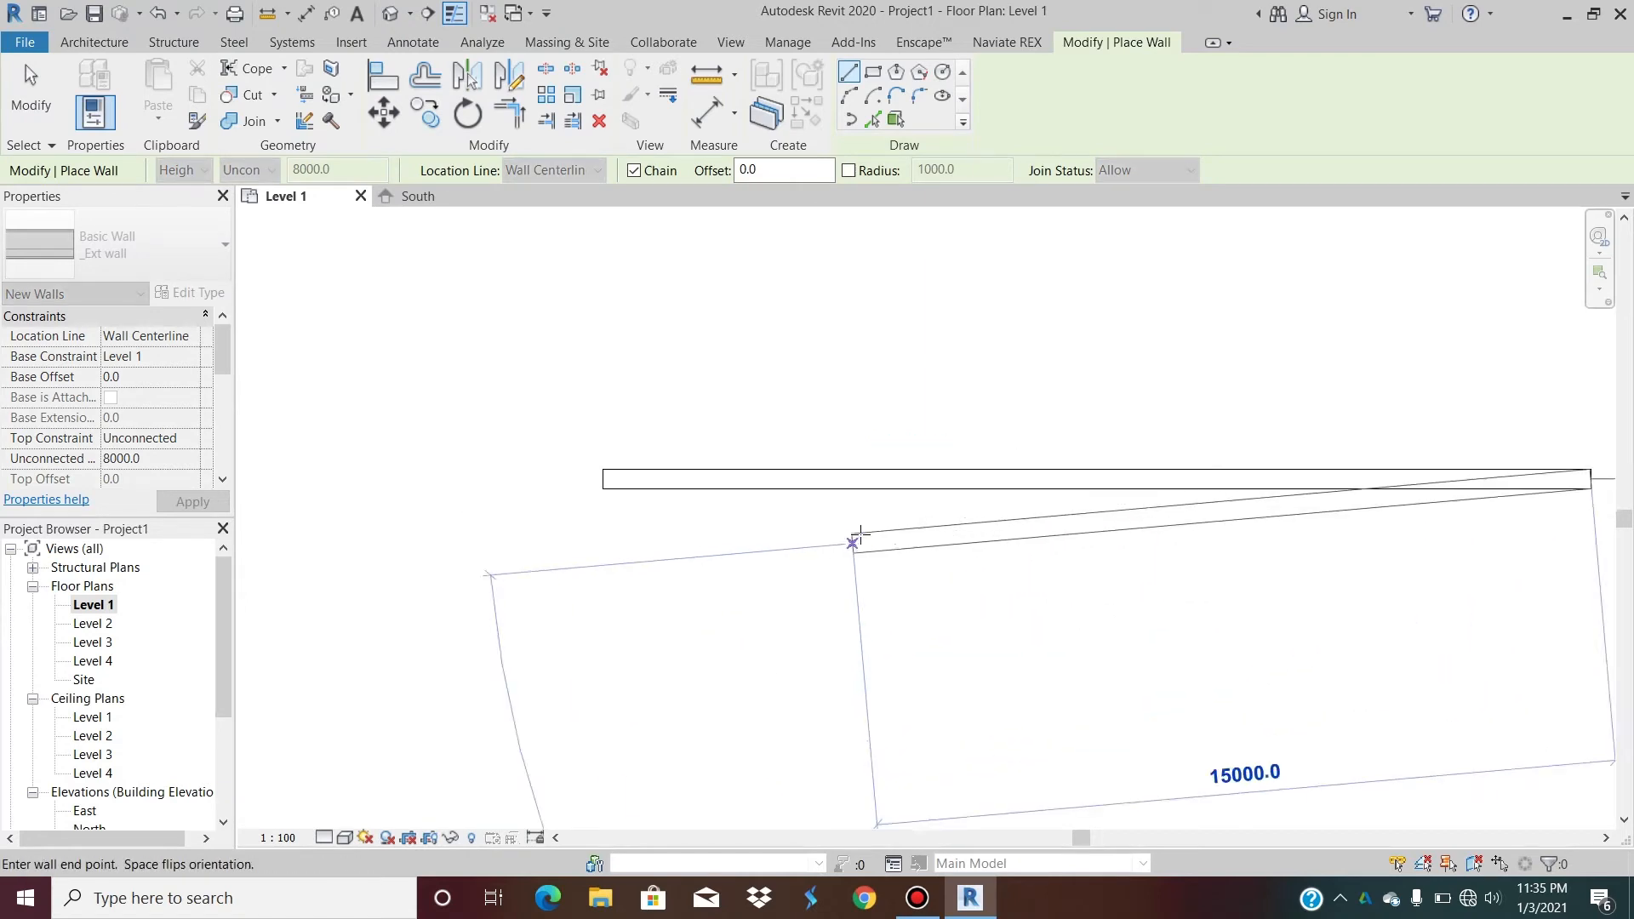
key(Escape)
key(Escape)
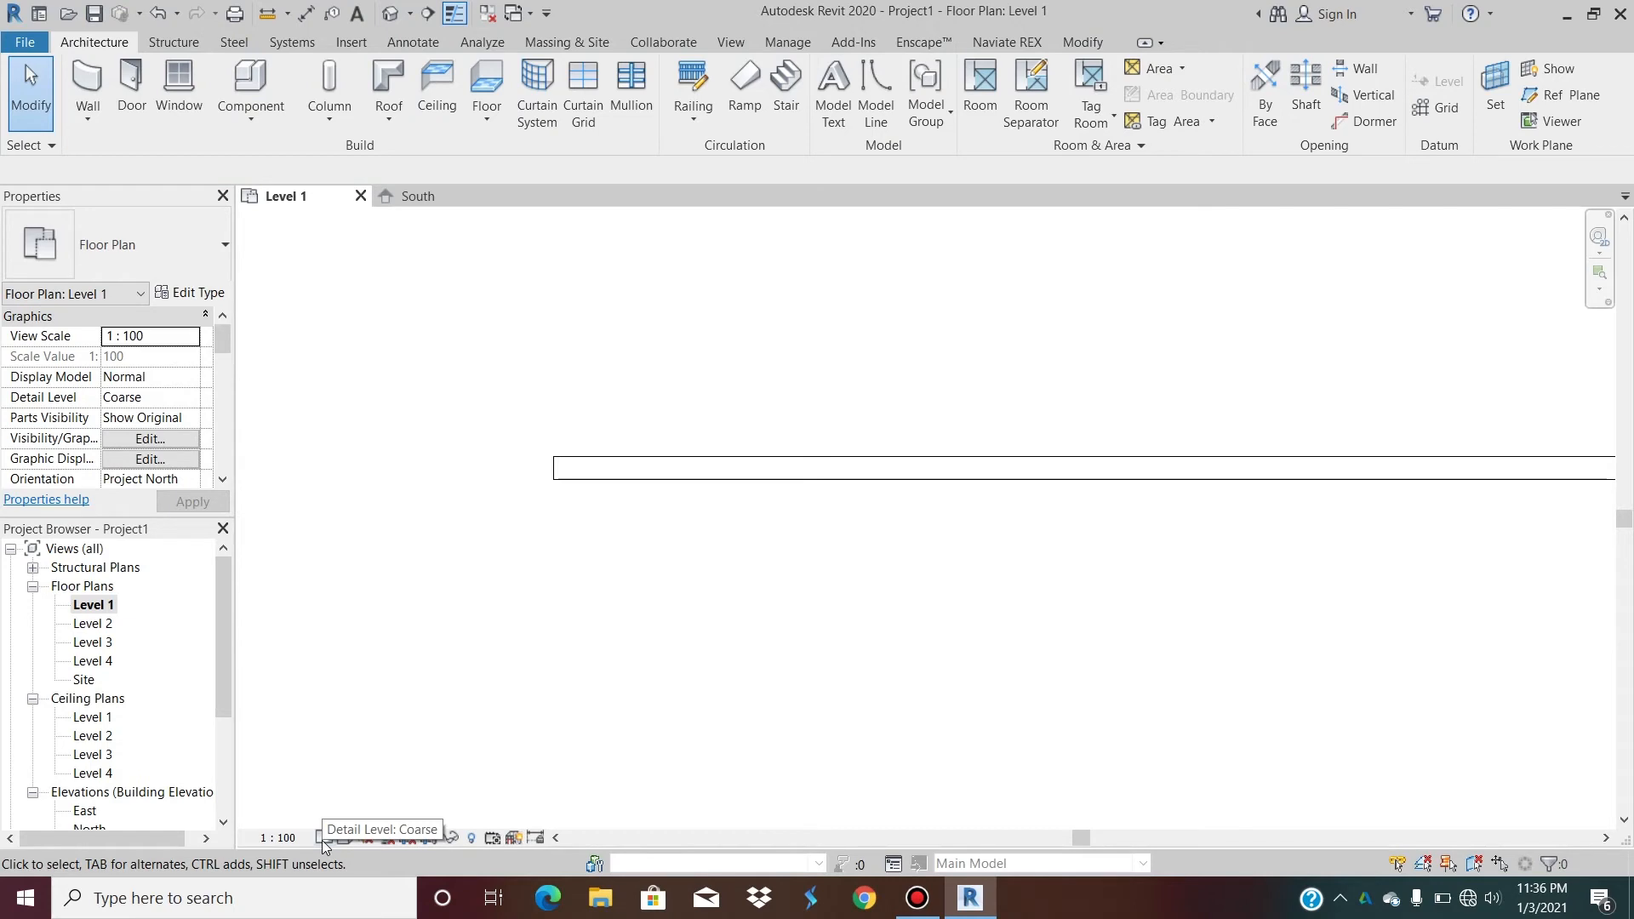
Set the Level 1 plan's detail level to Fine and inspect the layer patterns at the wall's end.
click(323, 841)
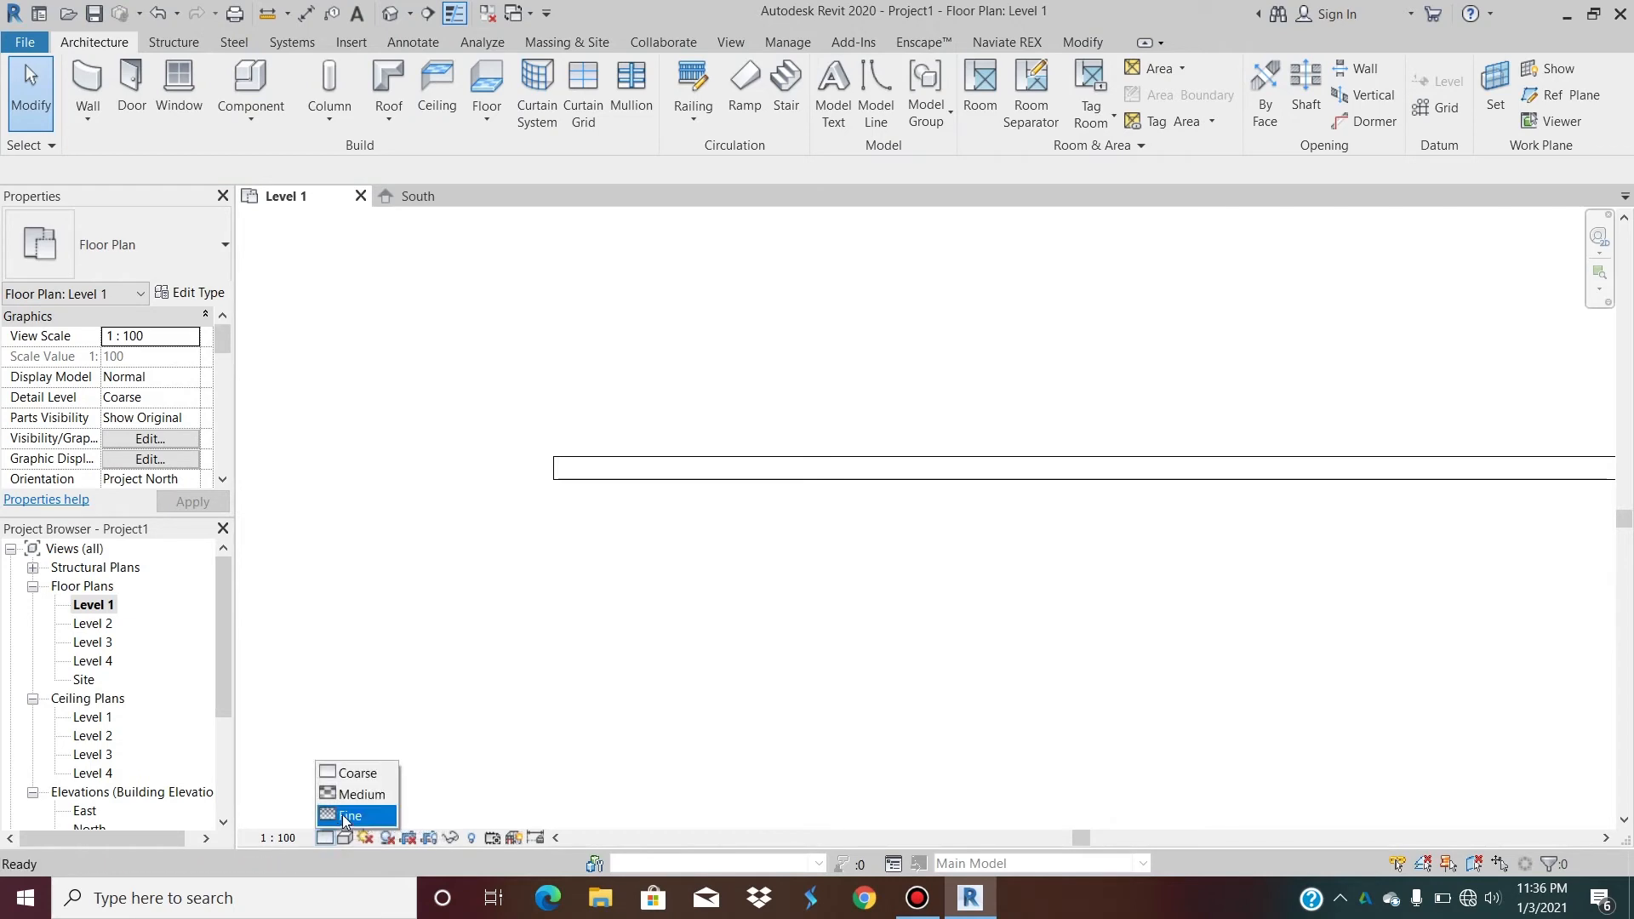
click(345, 816)
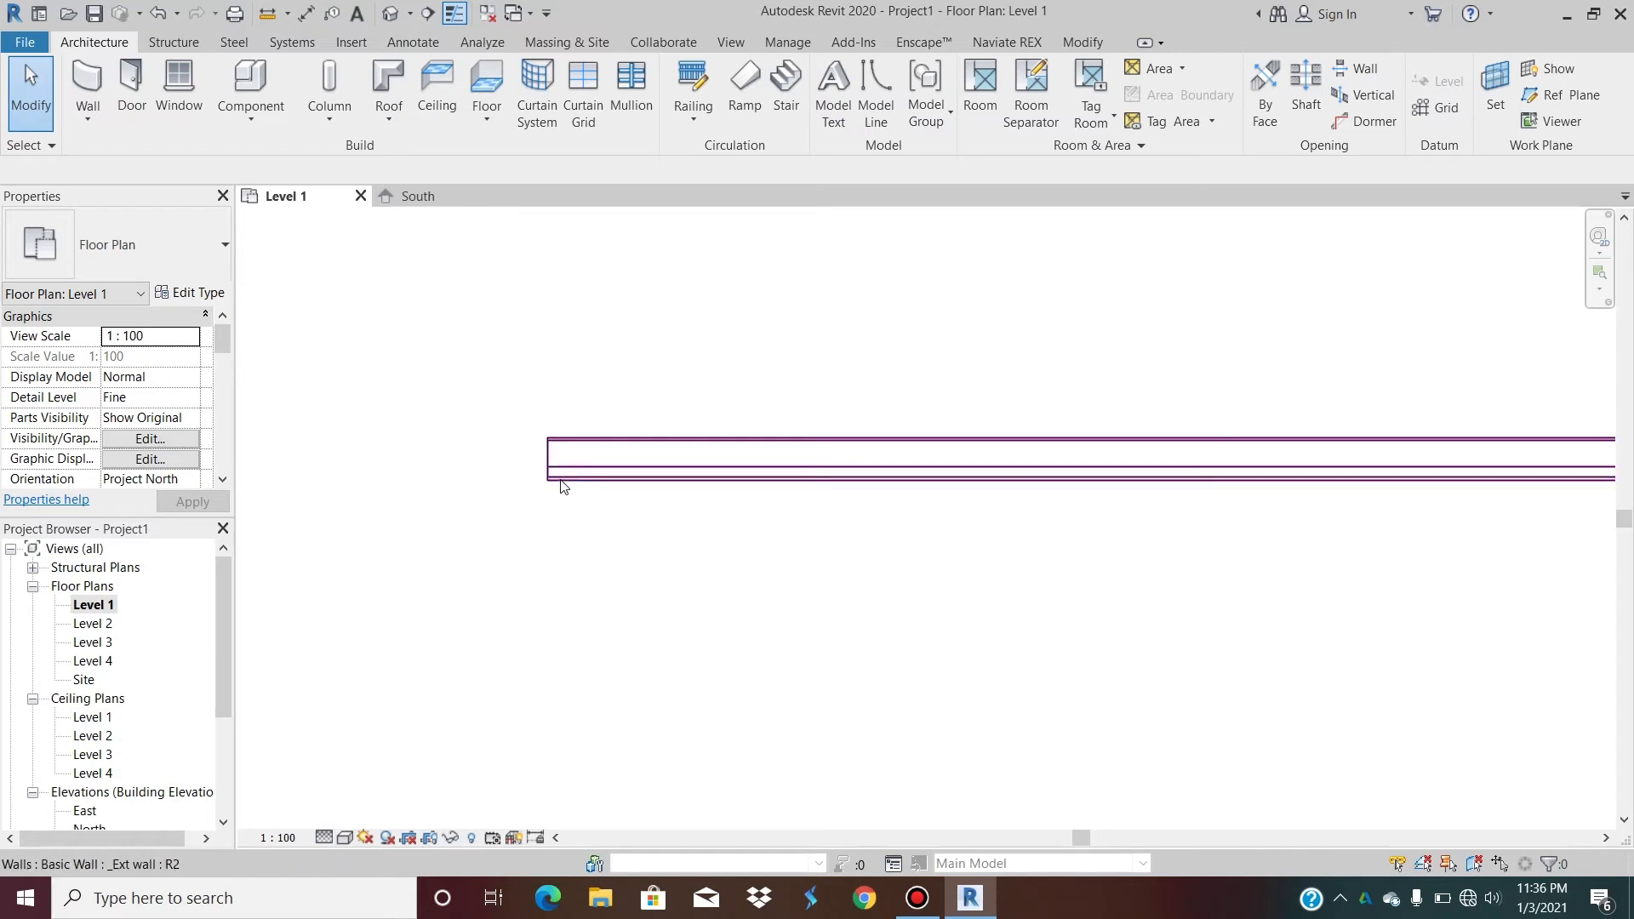
scroll(464, 421, up, 5)
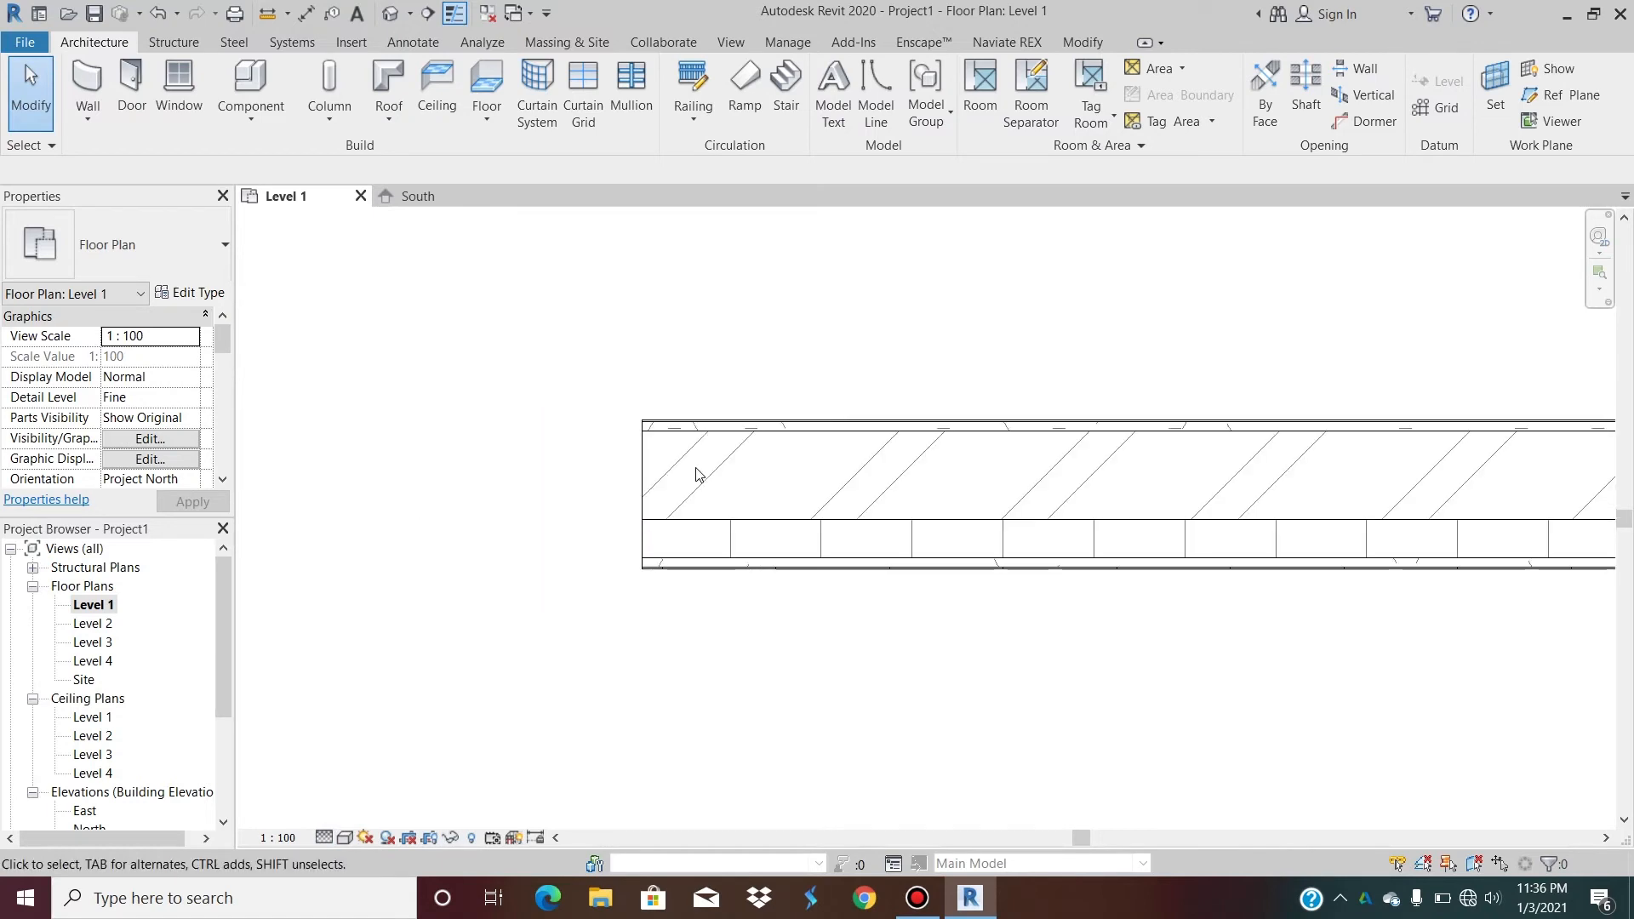
scroll(695, 474, up, 1)
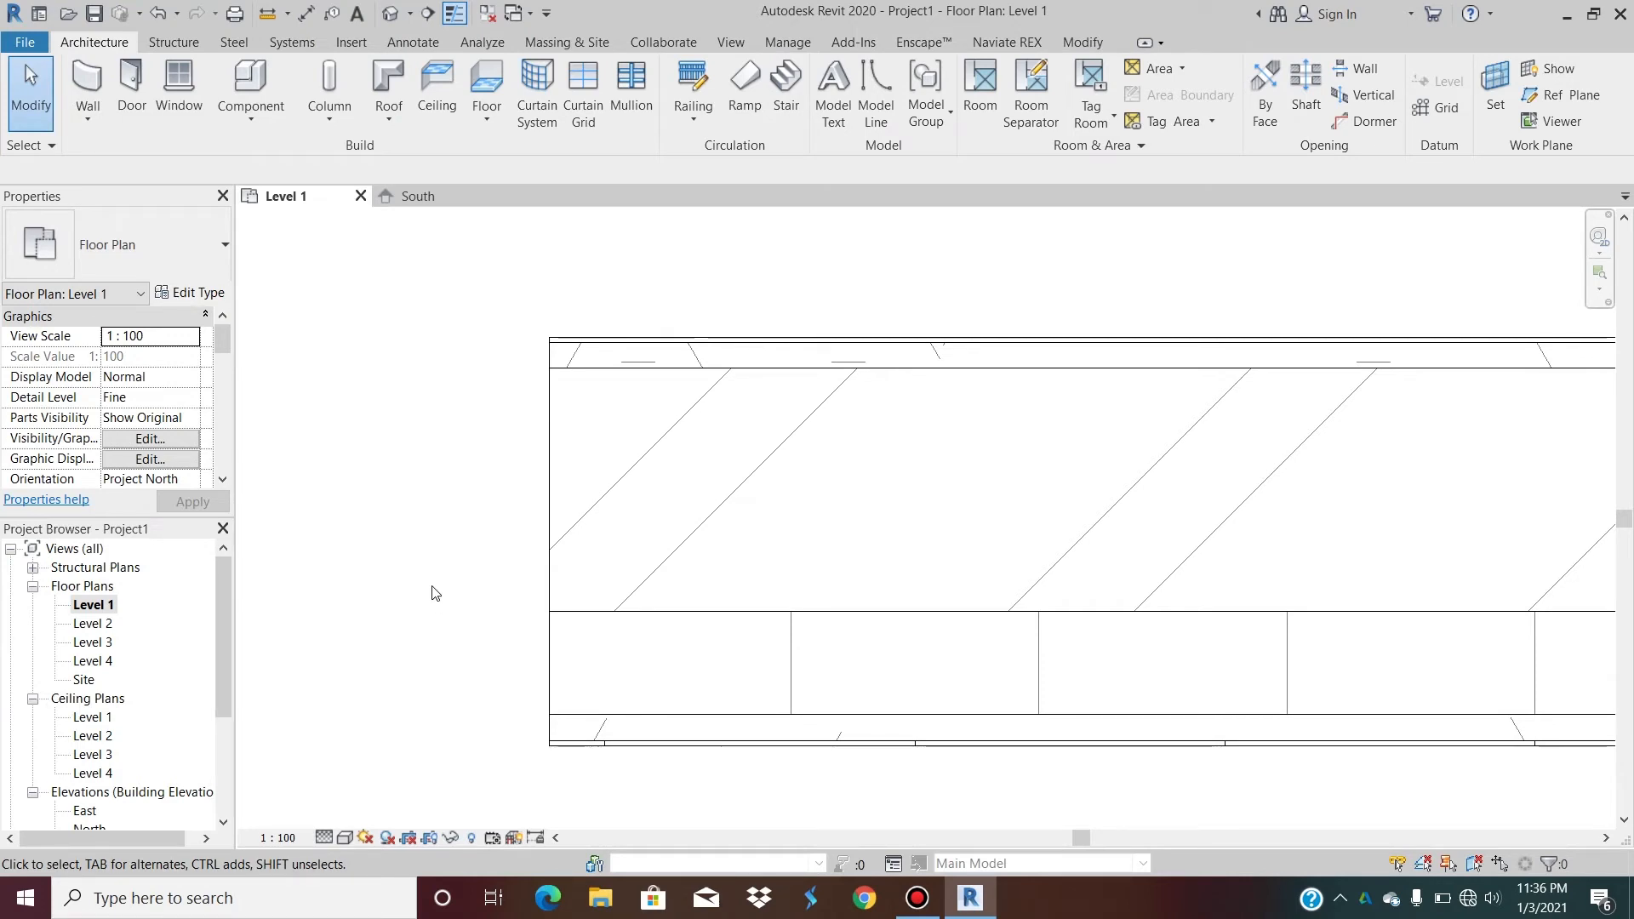
scroll(651, 483, down, 3)
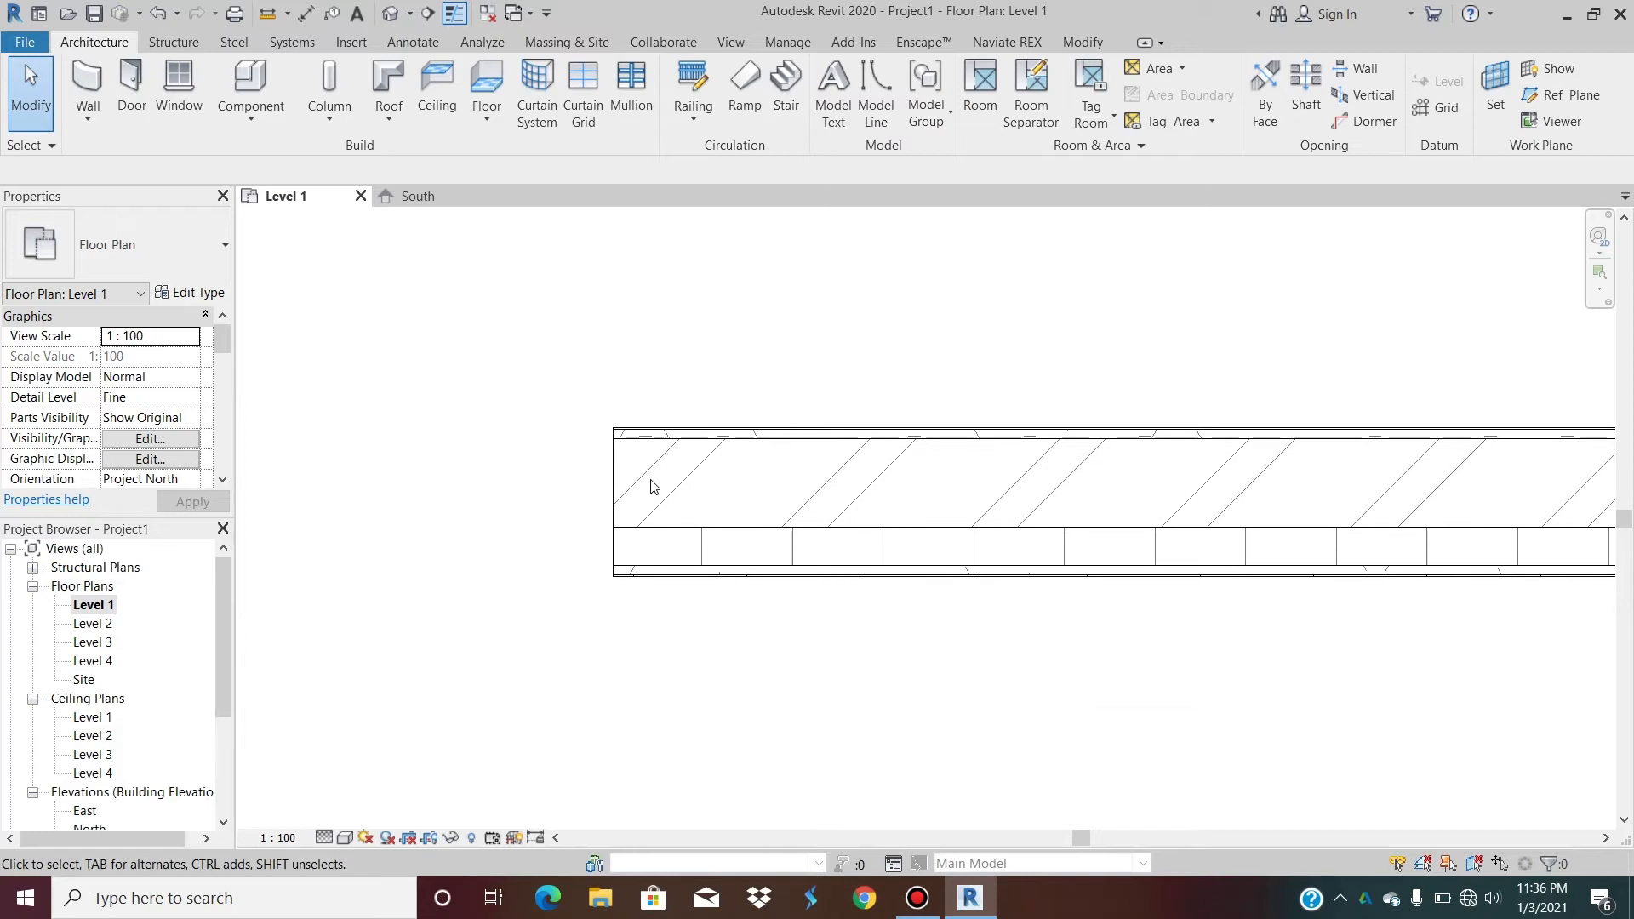
scroll(651, 485, down, 2)
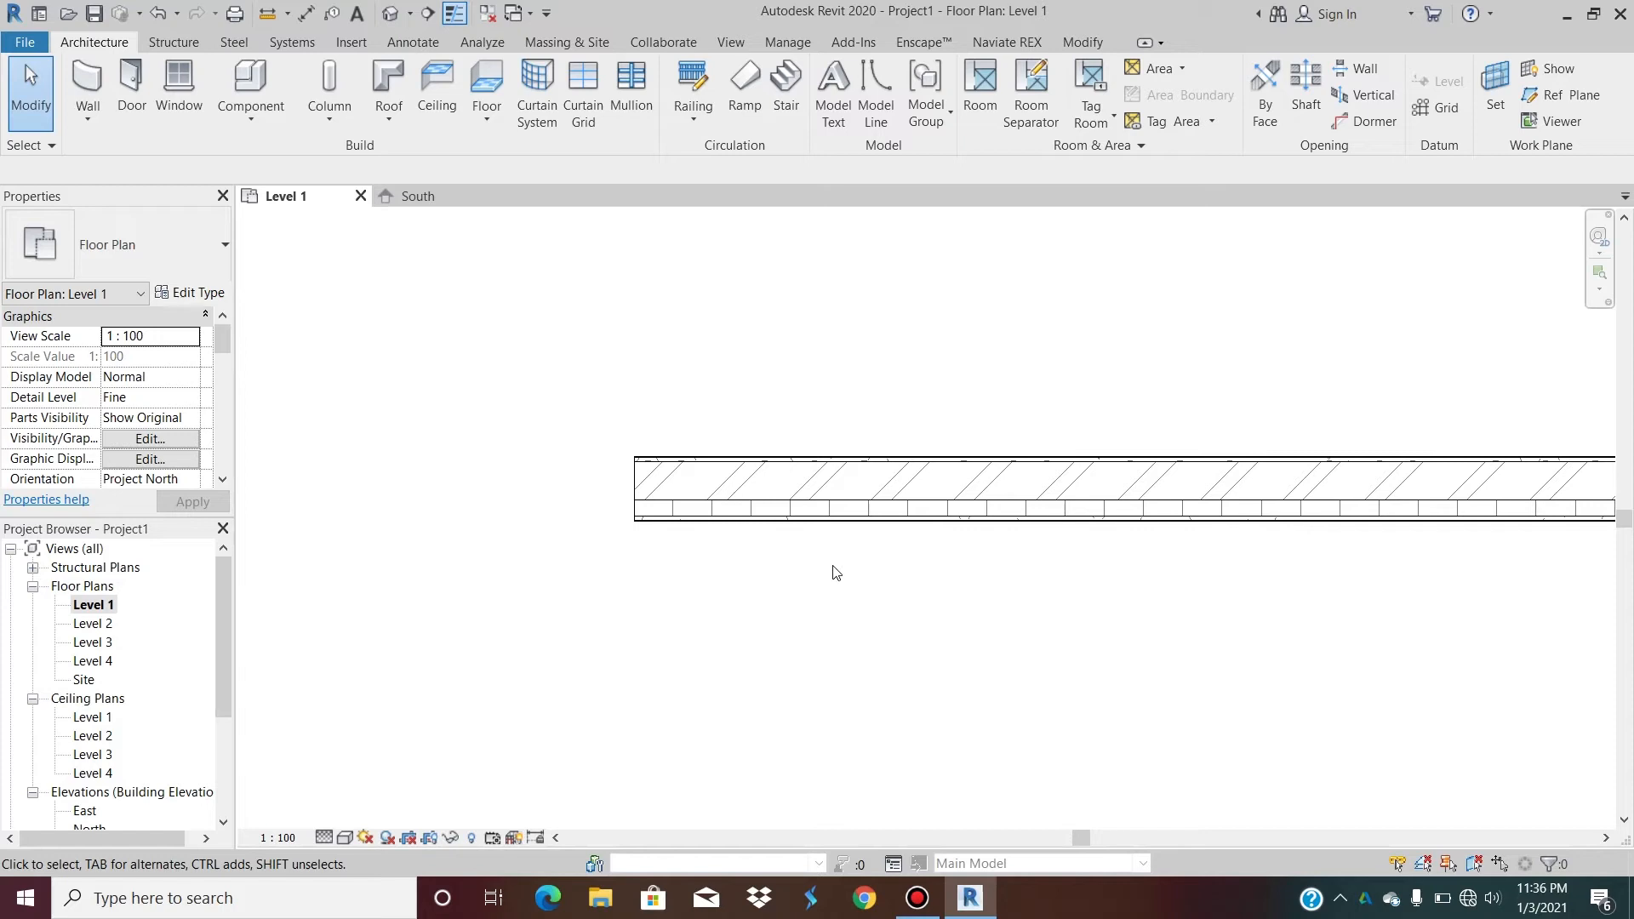
Open the default 3D view and orbit to inspect the wall from its back and right sides.
click(393, 20)
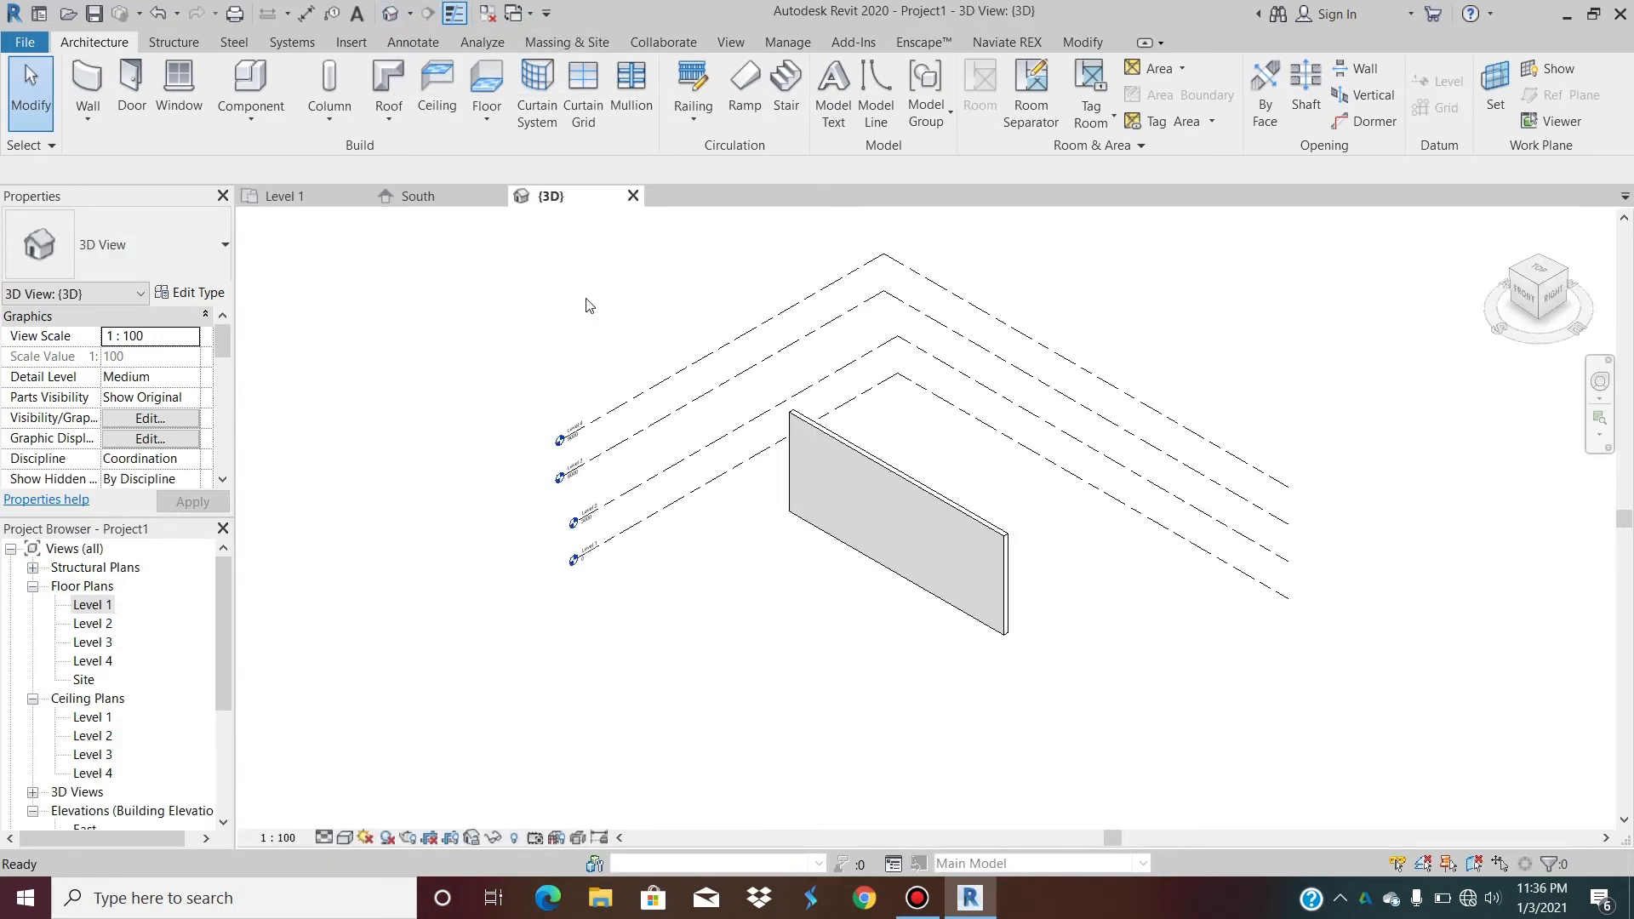
scroll(866, 529, up, 10)
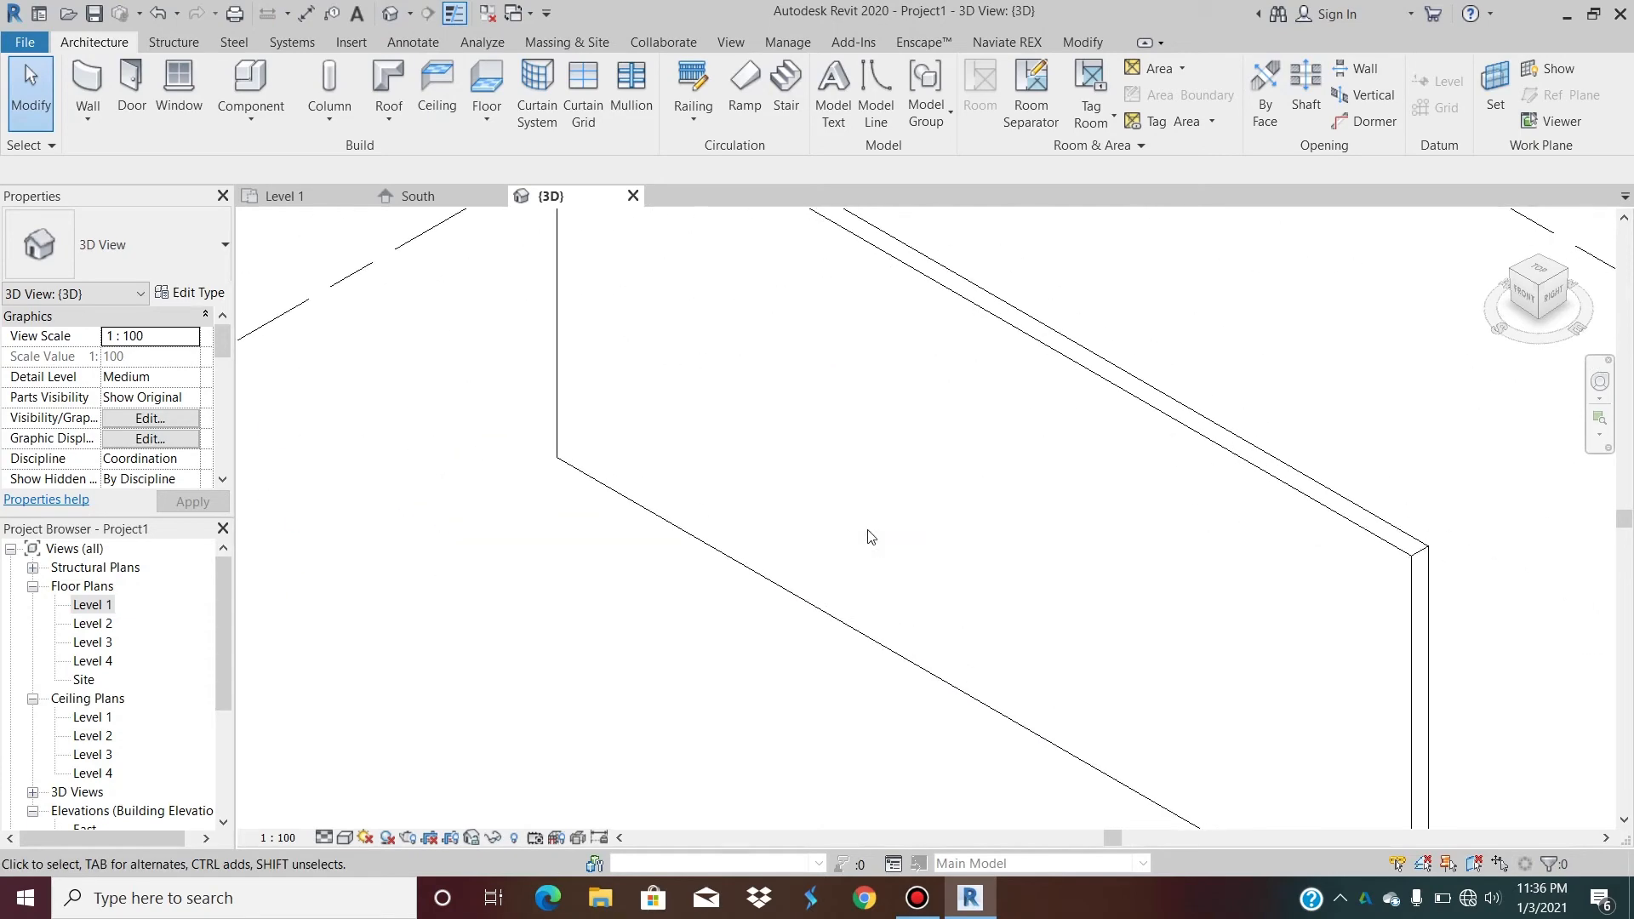
scroll(869, 536, down, 10)
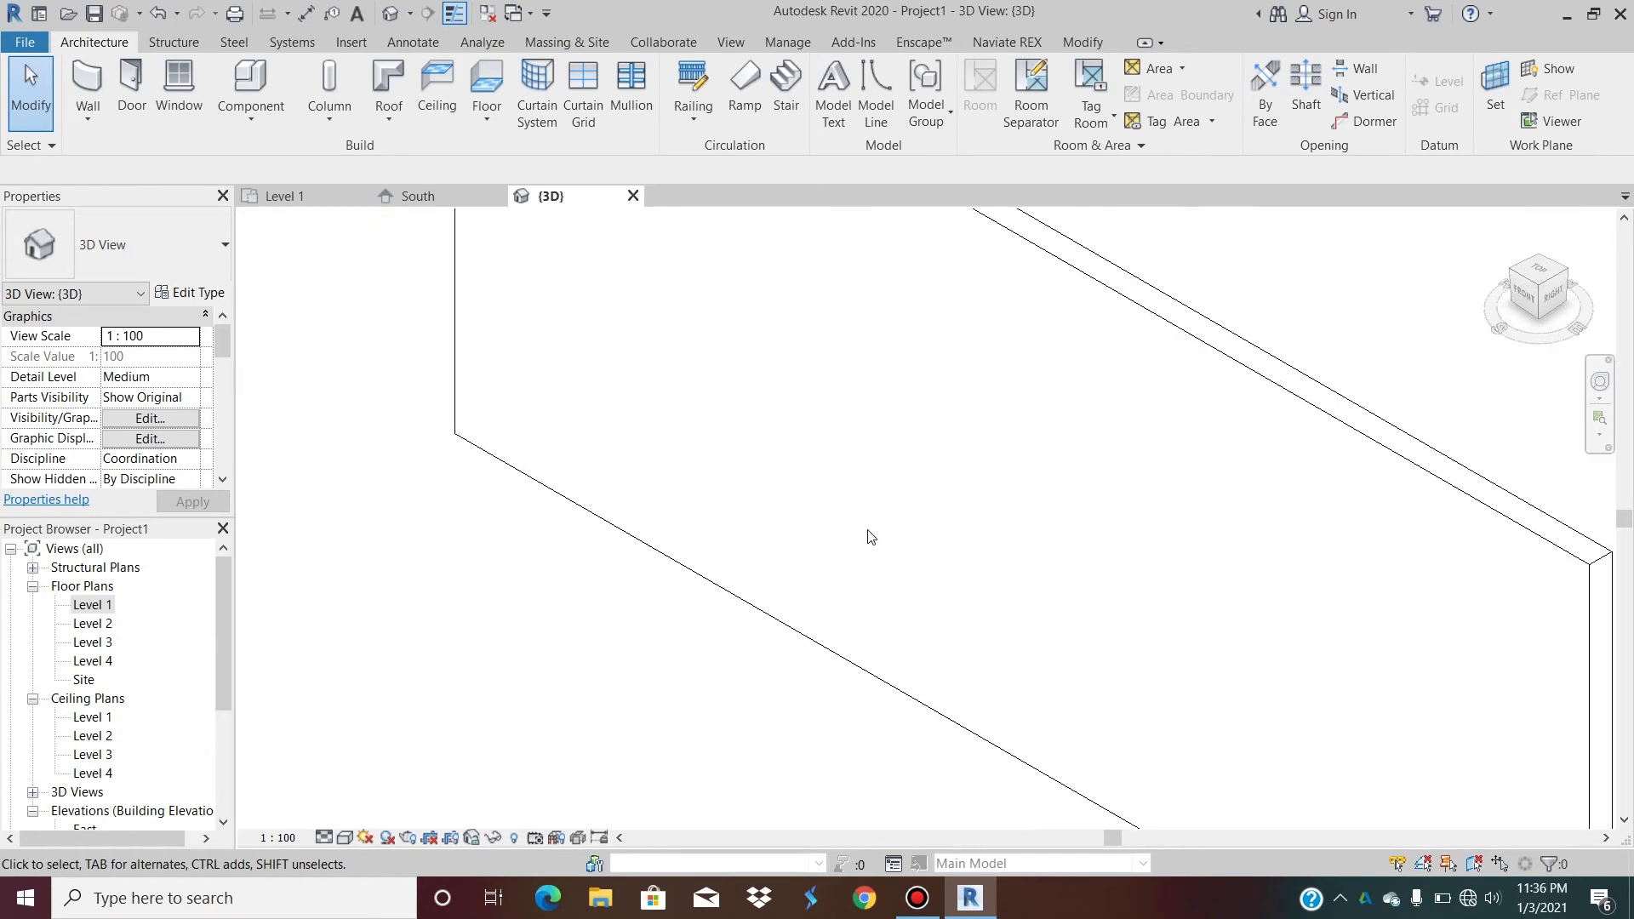
click(1552, 296)
drag(1555, 271, 1545, 301)
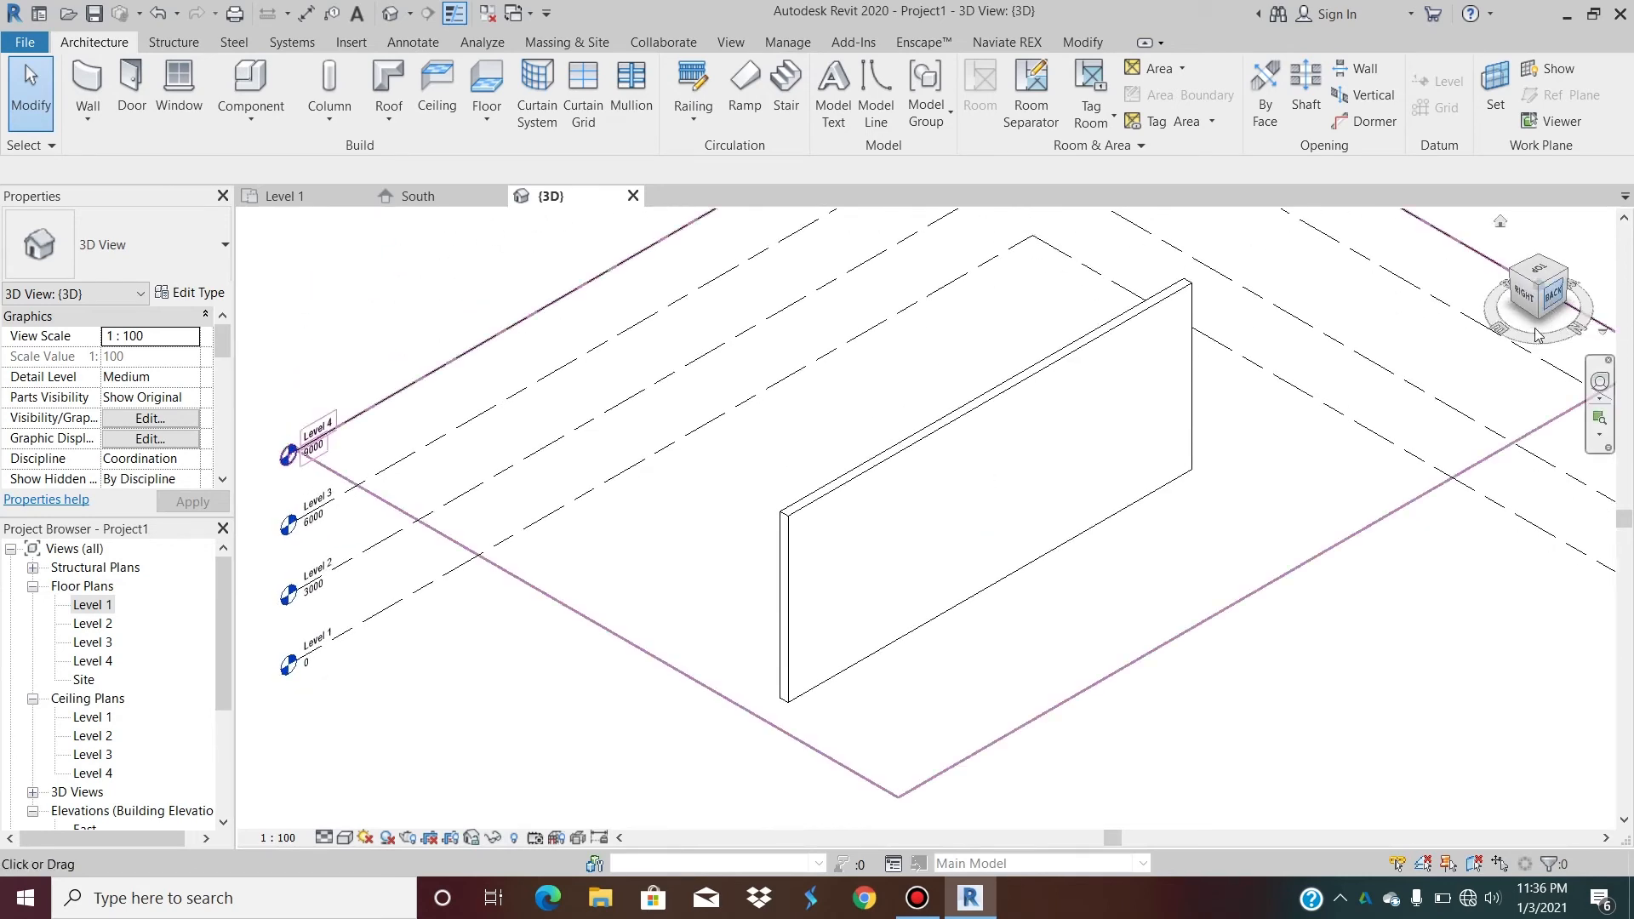
Set the 3D view's visual style to Realistic and inspect the wall's plain and brick faces up close.
click(345, 837)
click(374, 795)
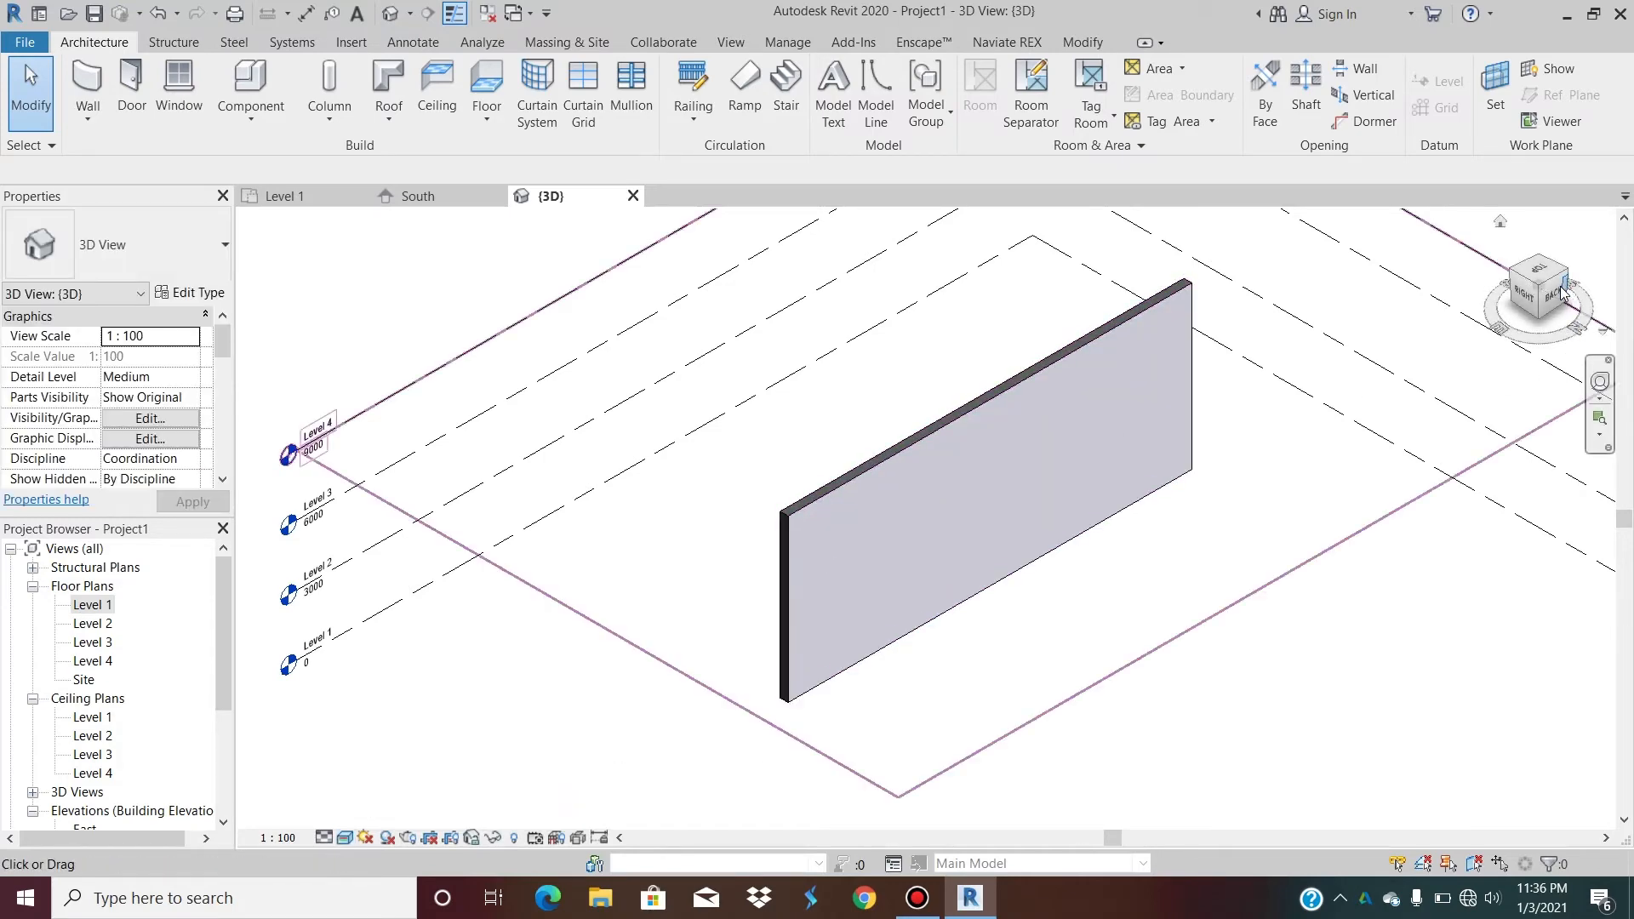
click(1525, 296)
mouse_move(770, 511)
shift+middle_down()
mouse_move(924, 566)
mouse_move(966, 628)
shift+middle_up()
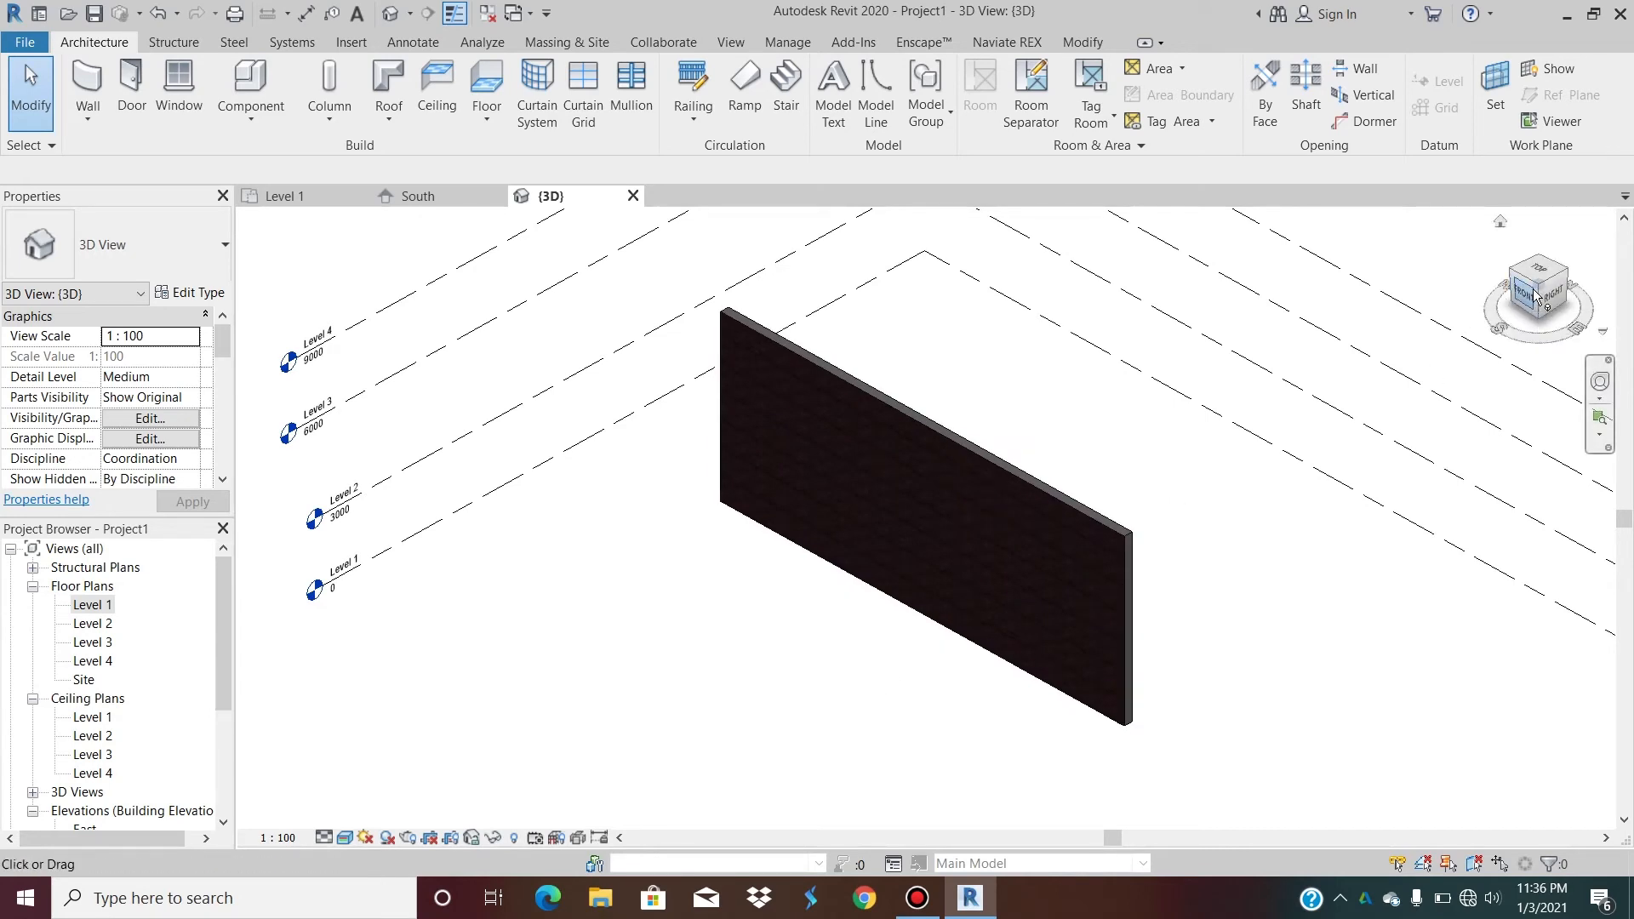
mouse_move(1534, 295)
mouse_down()
mouse_move(1592, 292)
mouse_move(1627, 217)
mouse_move(1590, 289)
mouse_up()
scroll(885, 616, up, 8)
scroll(827, 666, down, 5)
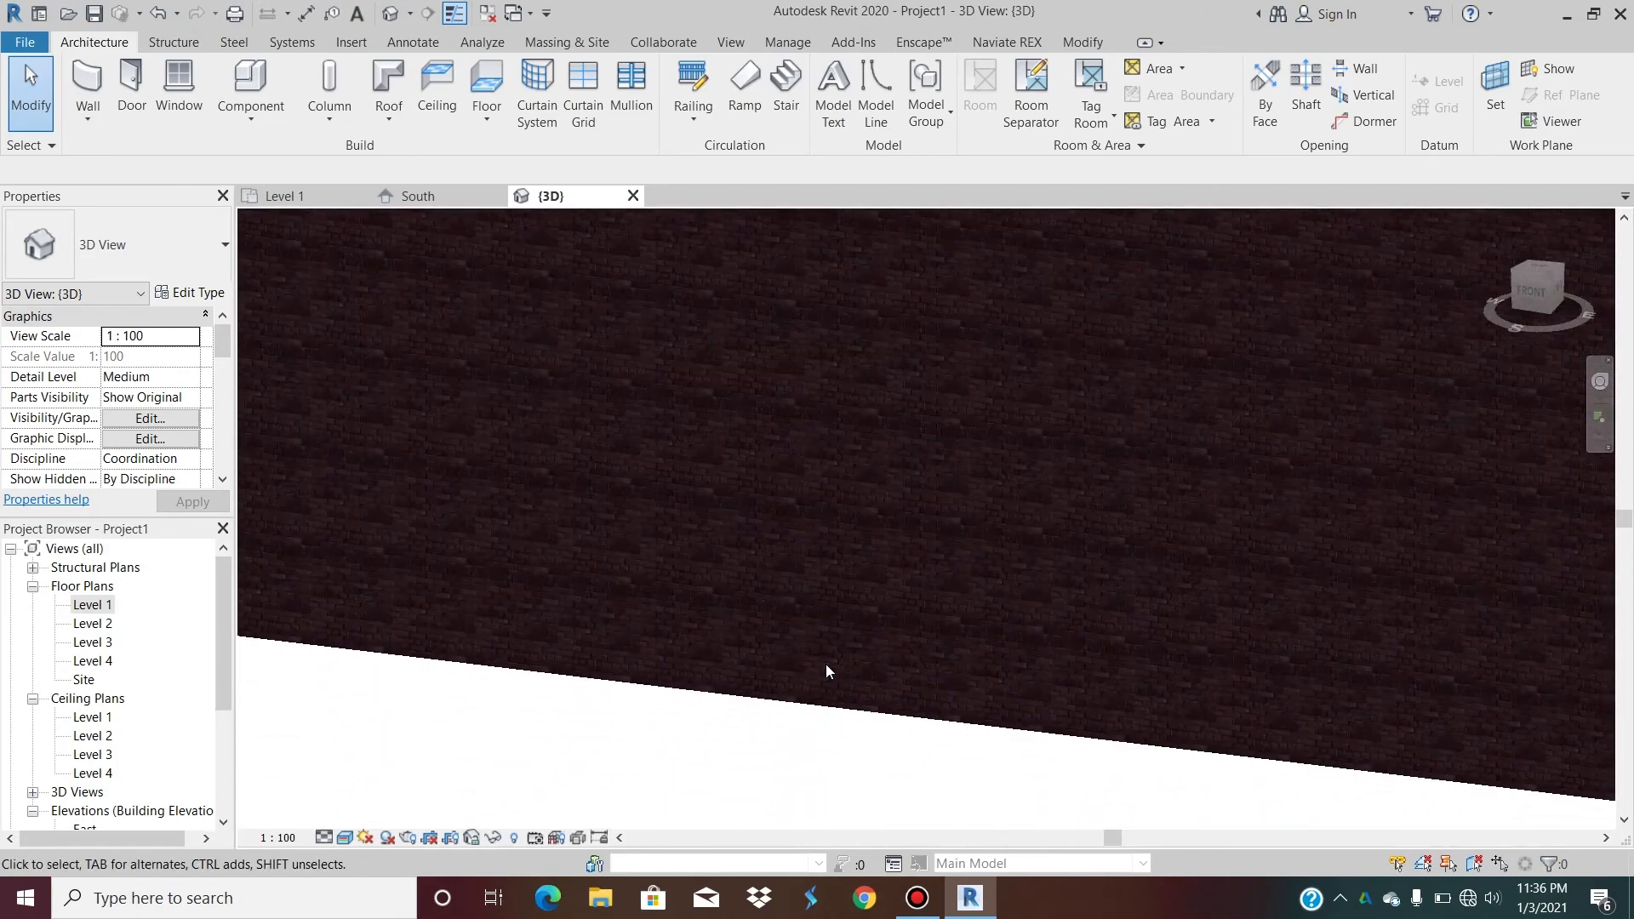
scroll(826, 665, down, 5)
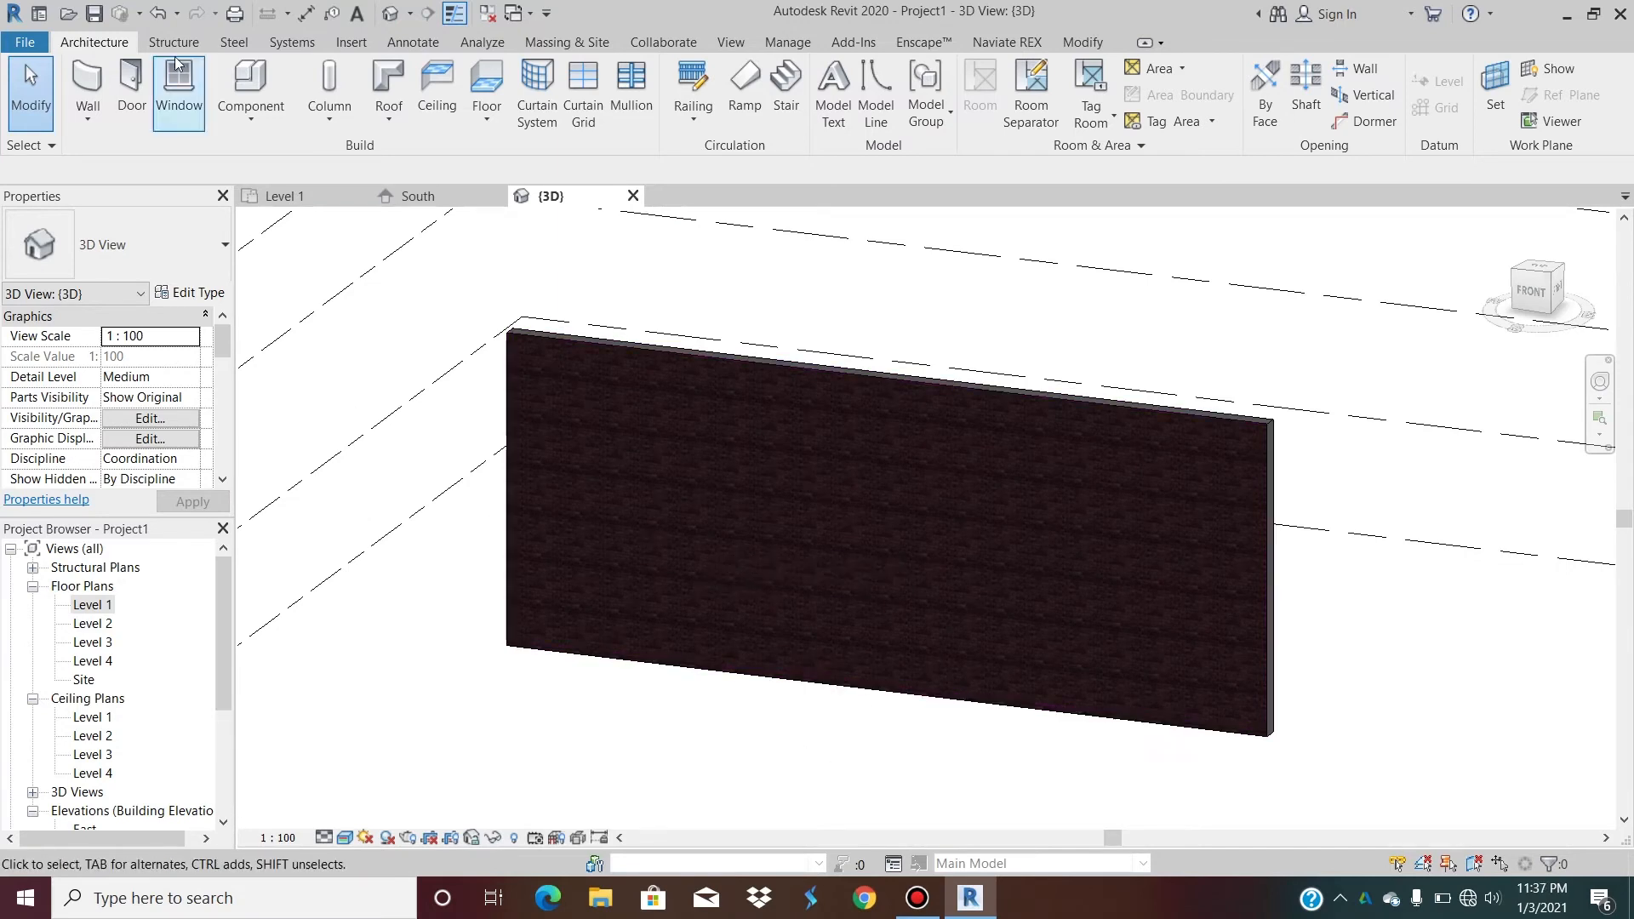
Place a horizontal Cornice wall sweep across the brick face, about 1900 mm above Level 1.
click(90, 114)
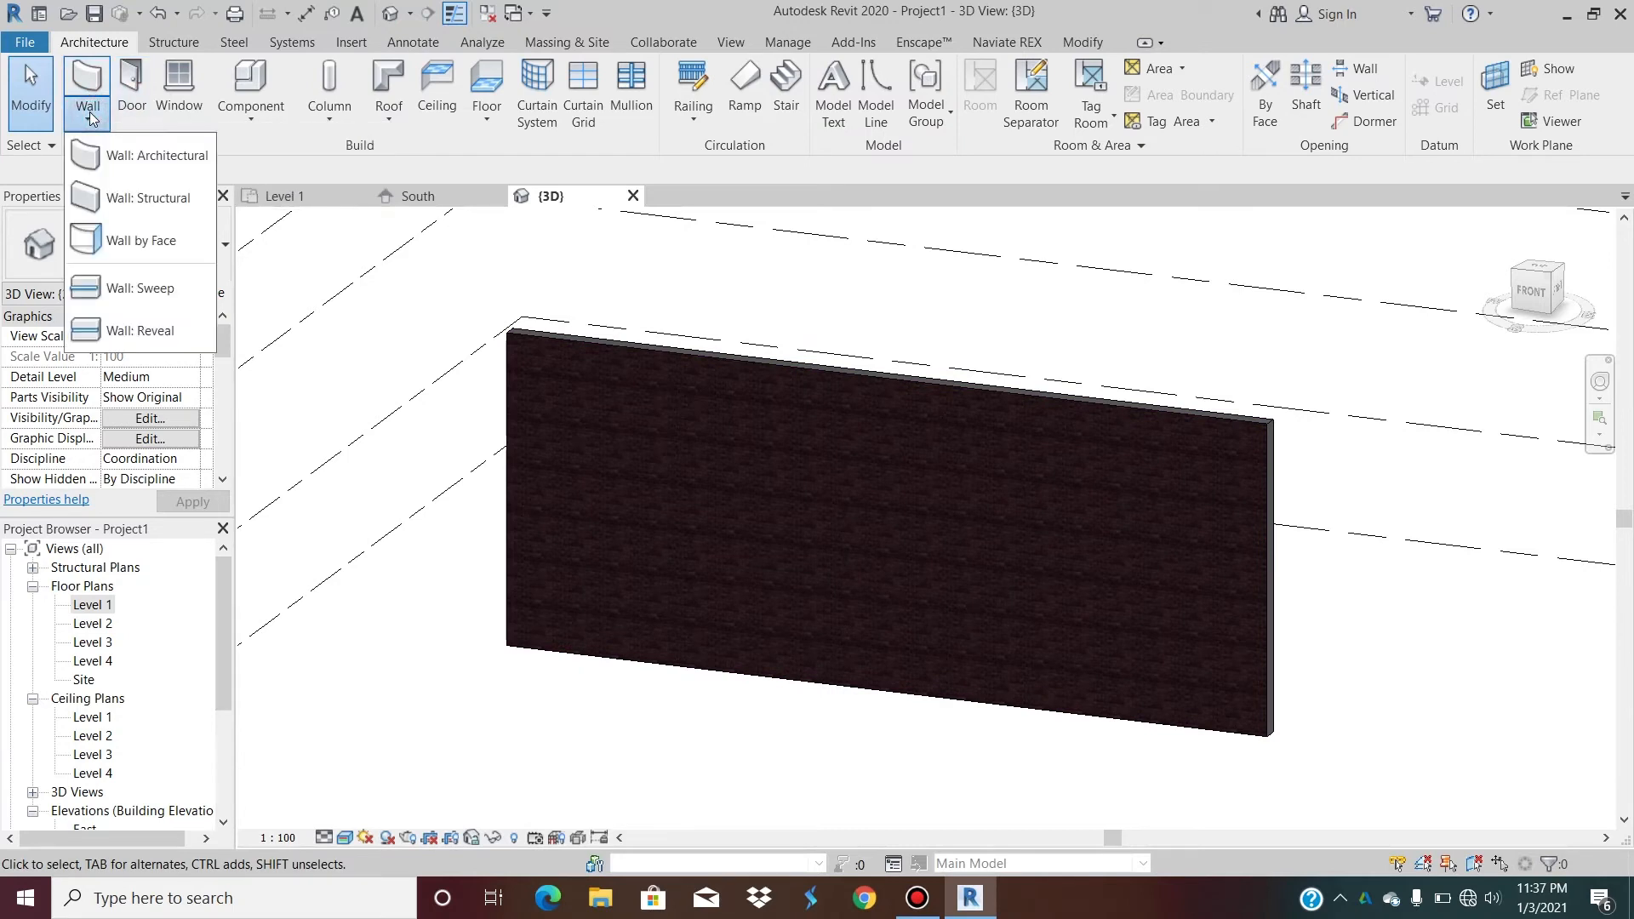
click(144, 288)
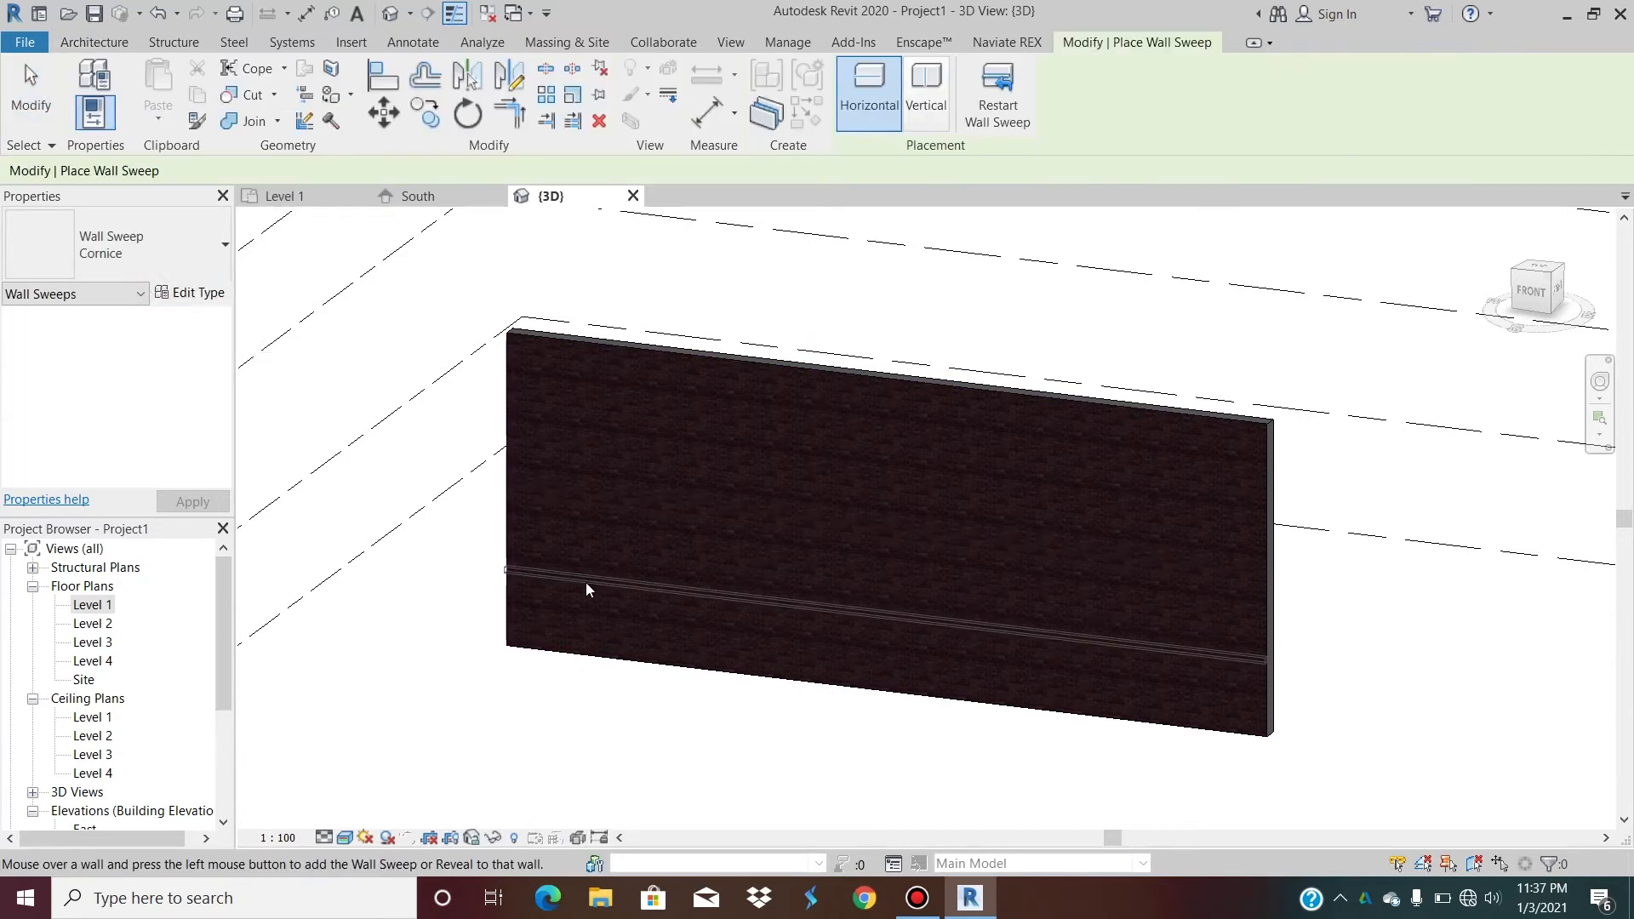
click(587, 584)
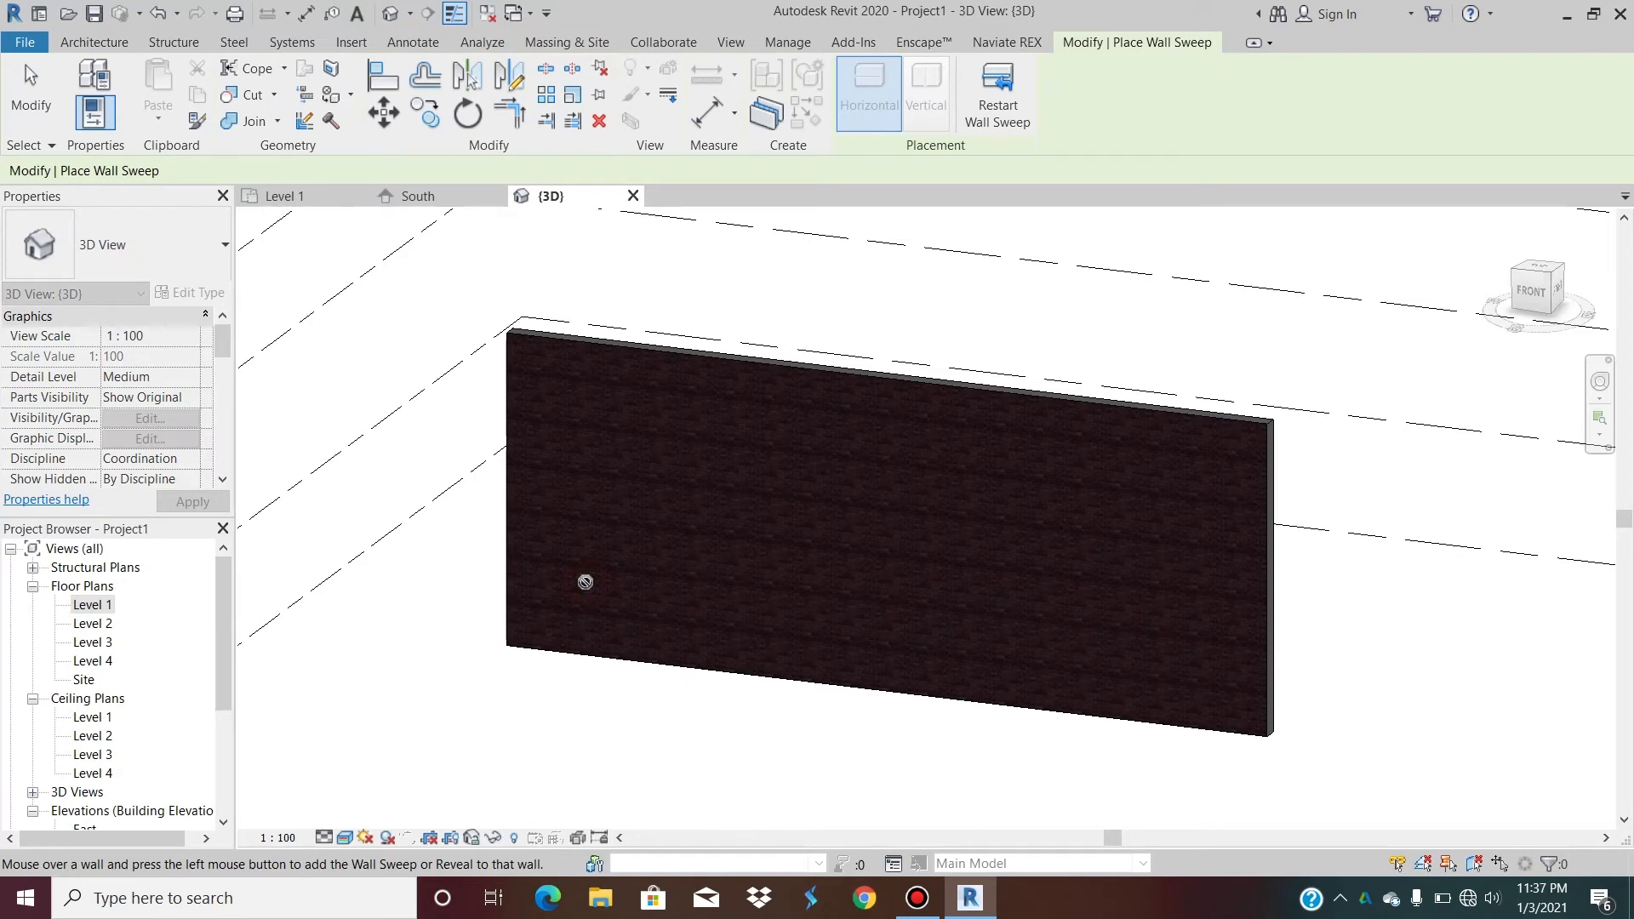
key(Escape)
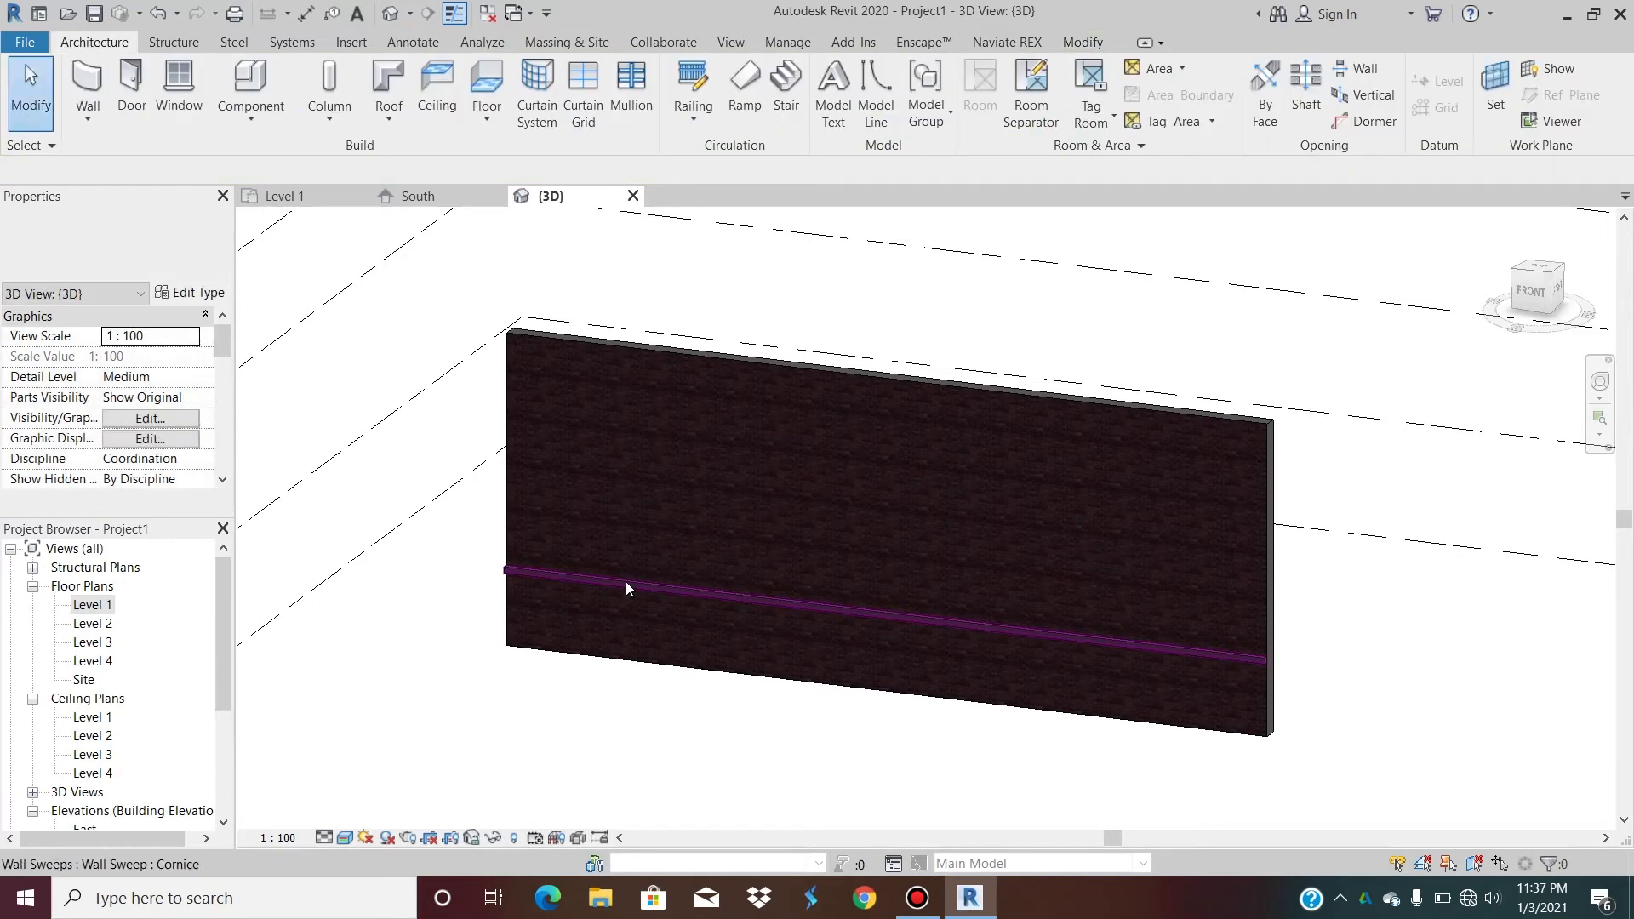
Inspect the cornice sweep up close against the brickwork and delete it from the wall.
scroll(696, 624, up, 5)
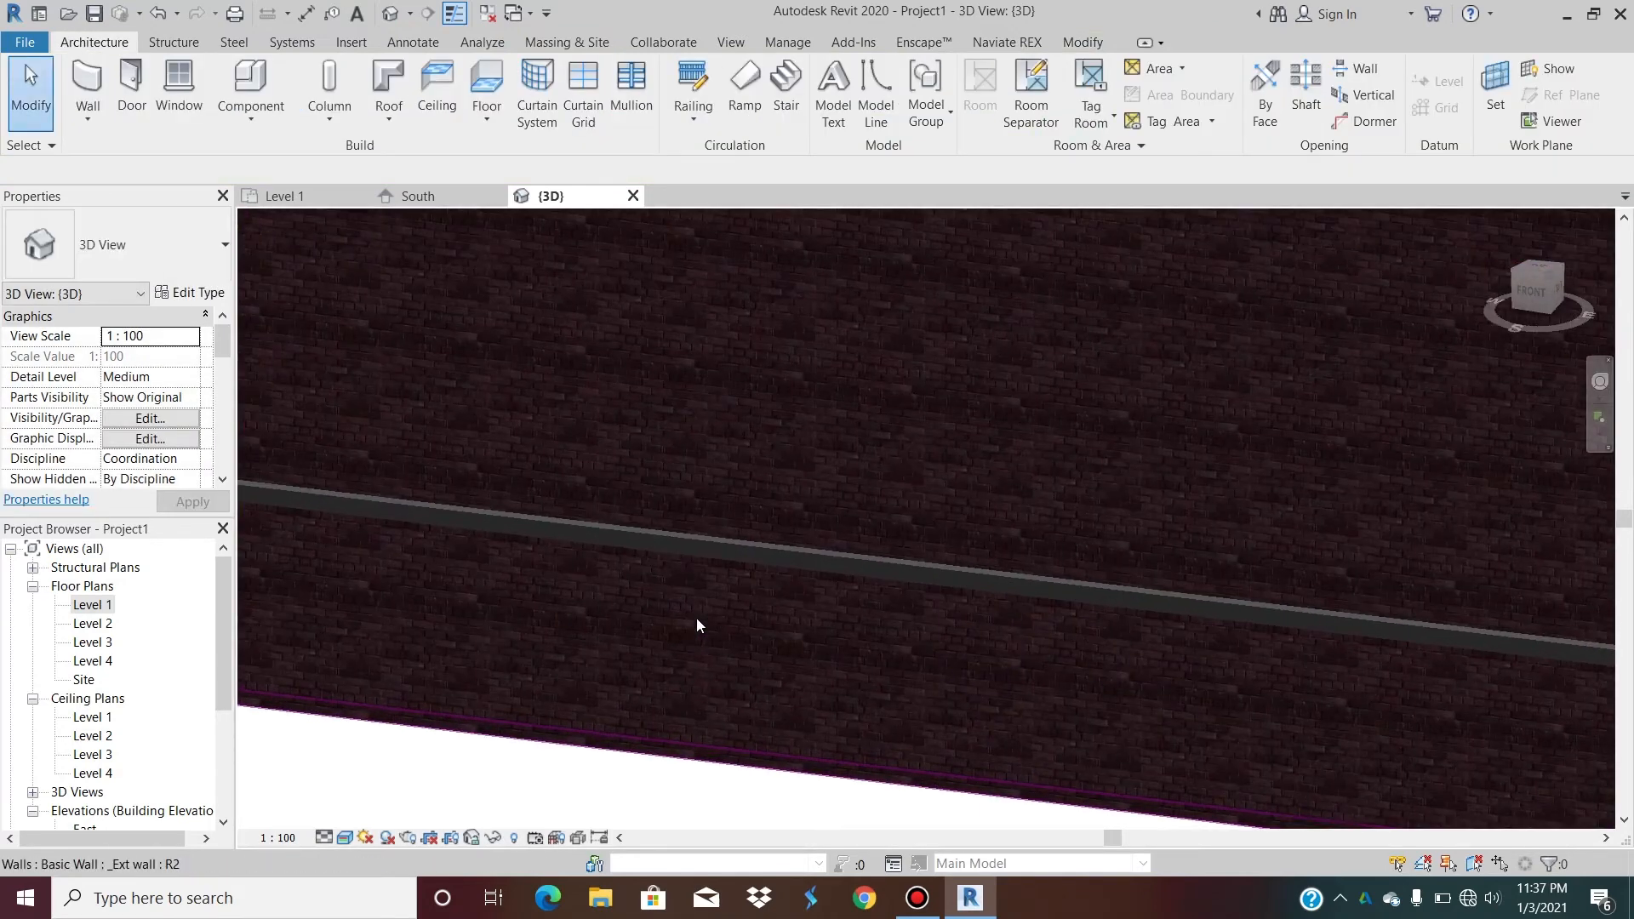
scroll(693, 552, up, 4)
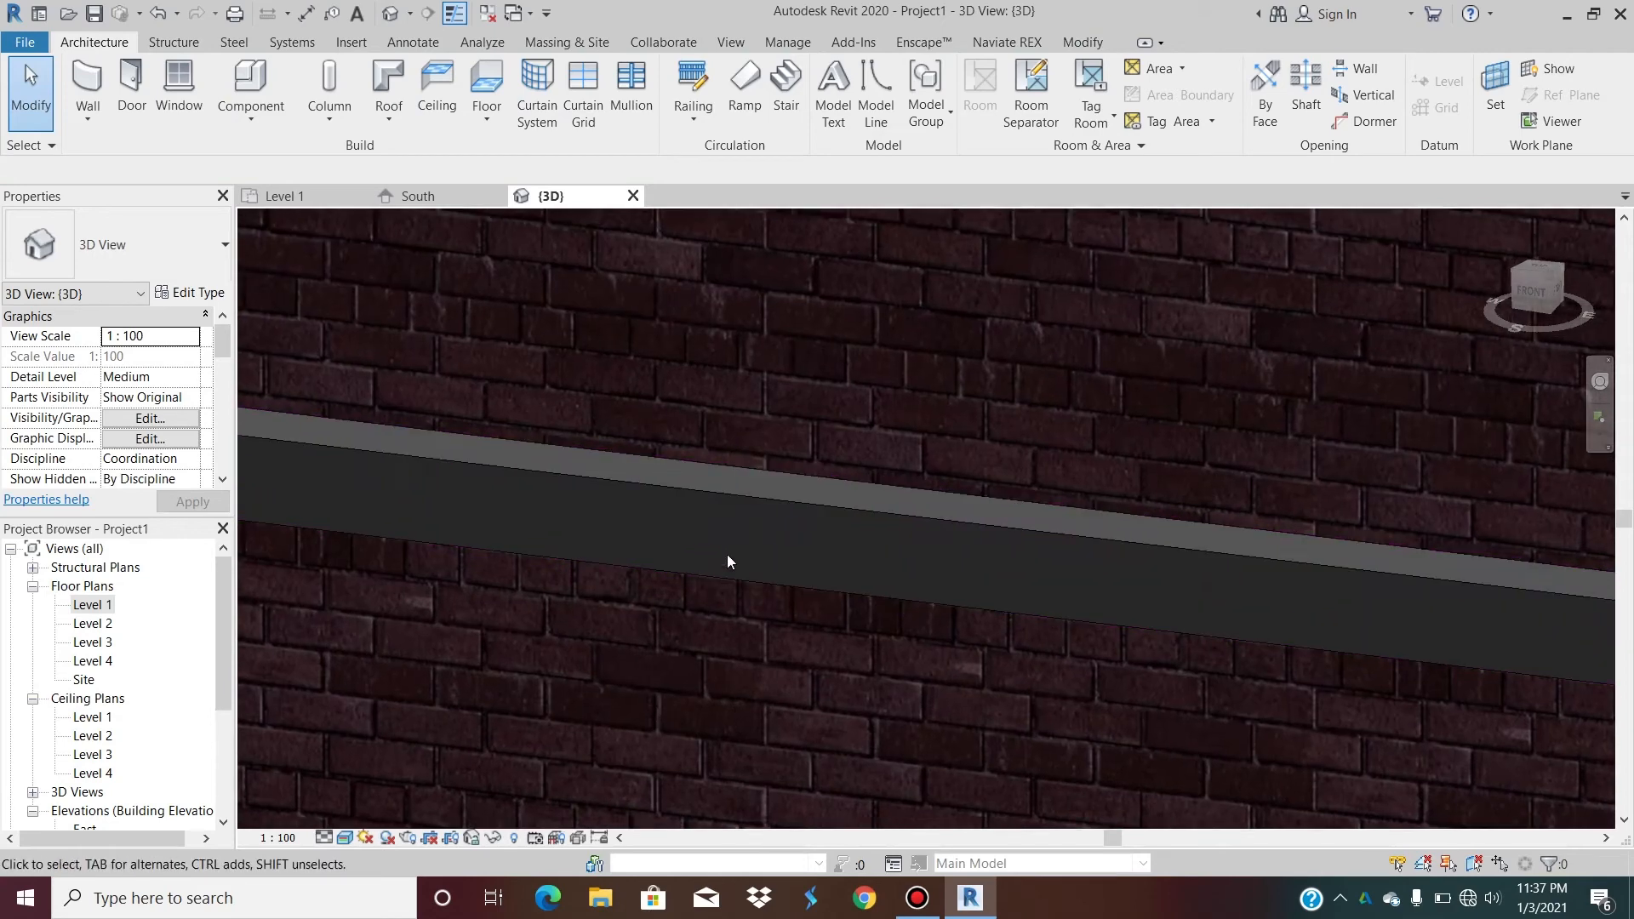
scroll(727, 554, down, 8)
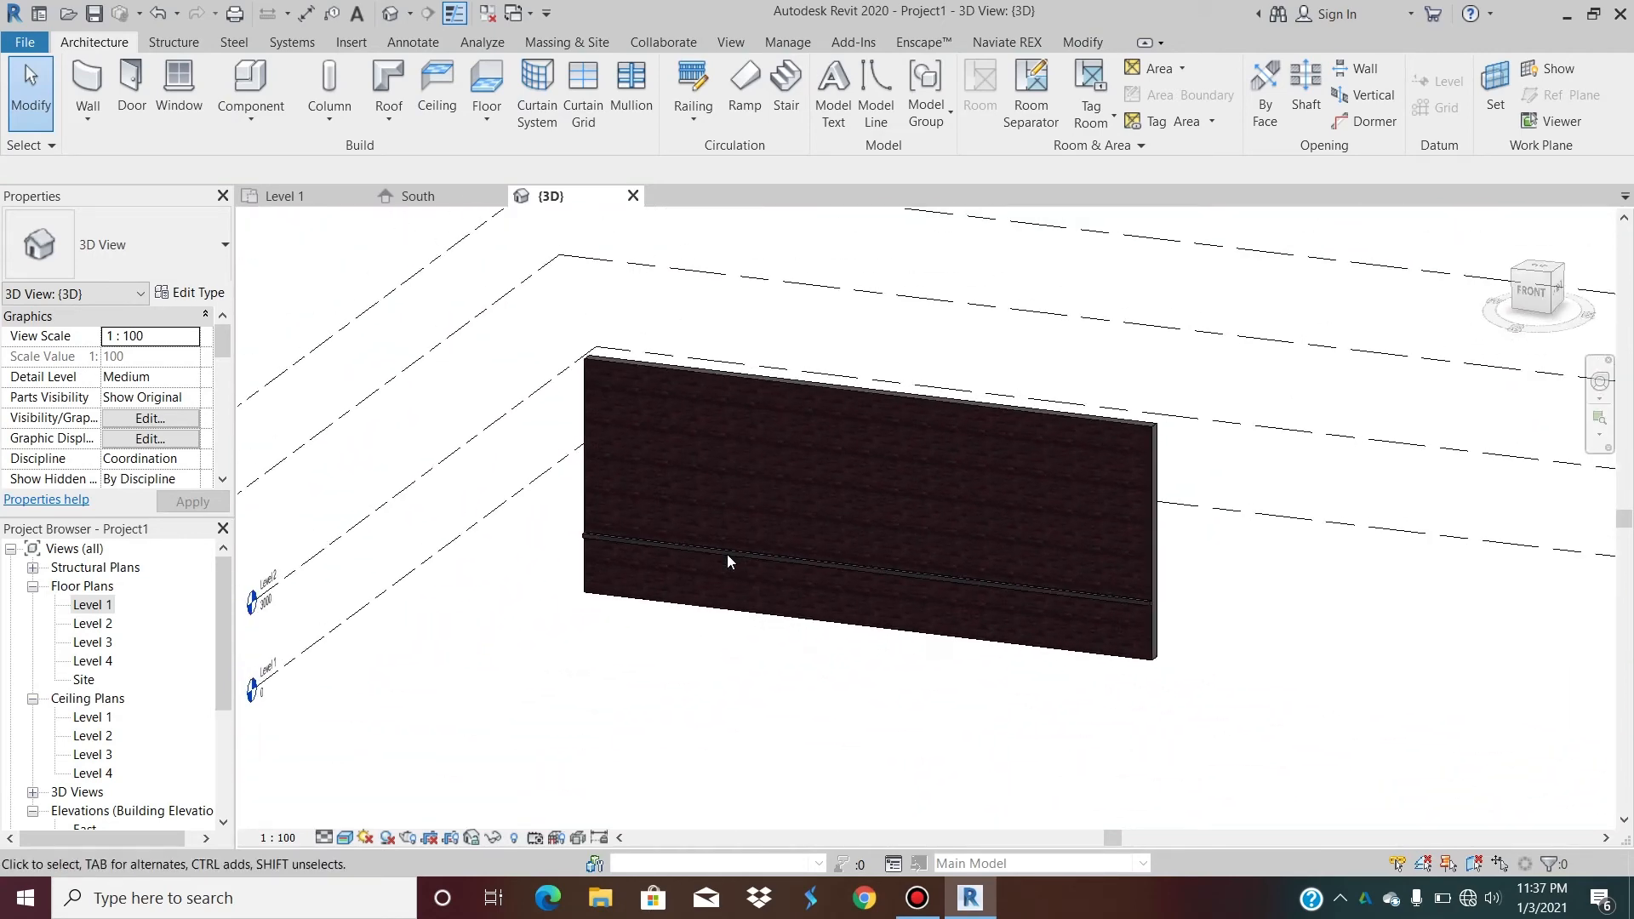
click(726, 554)
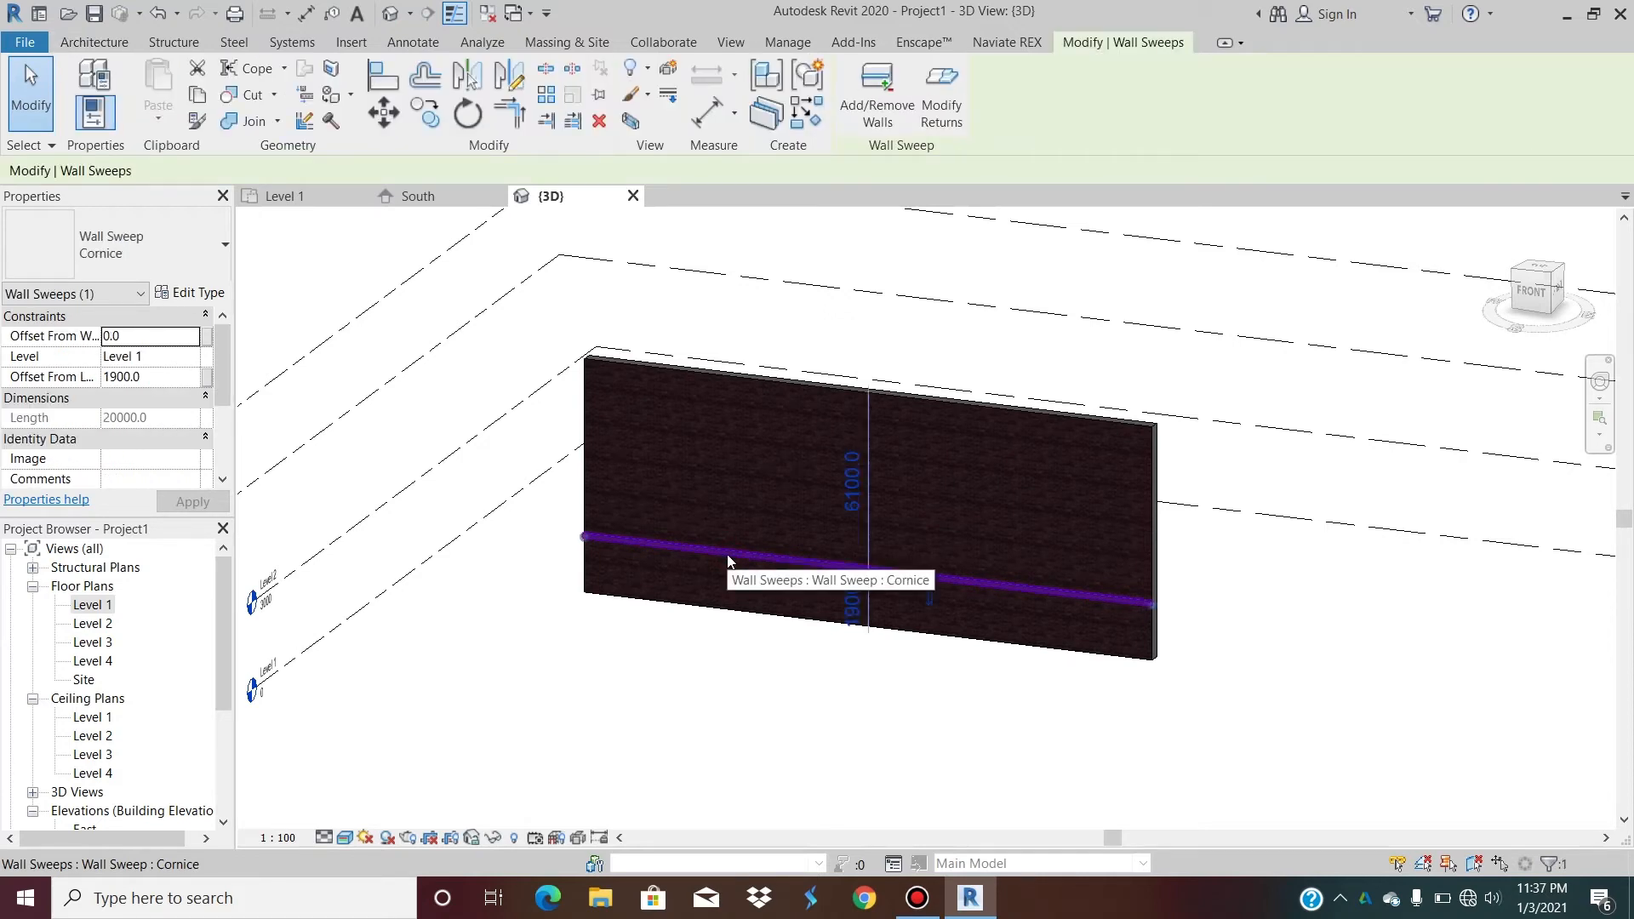
key(Escape)
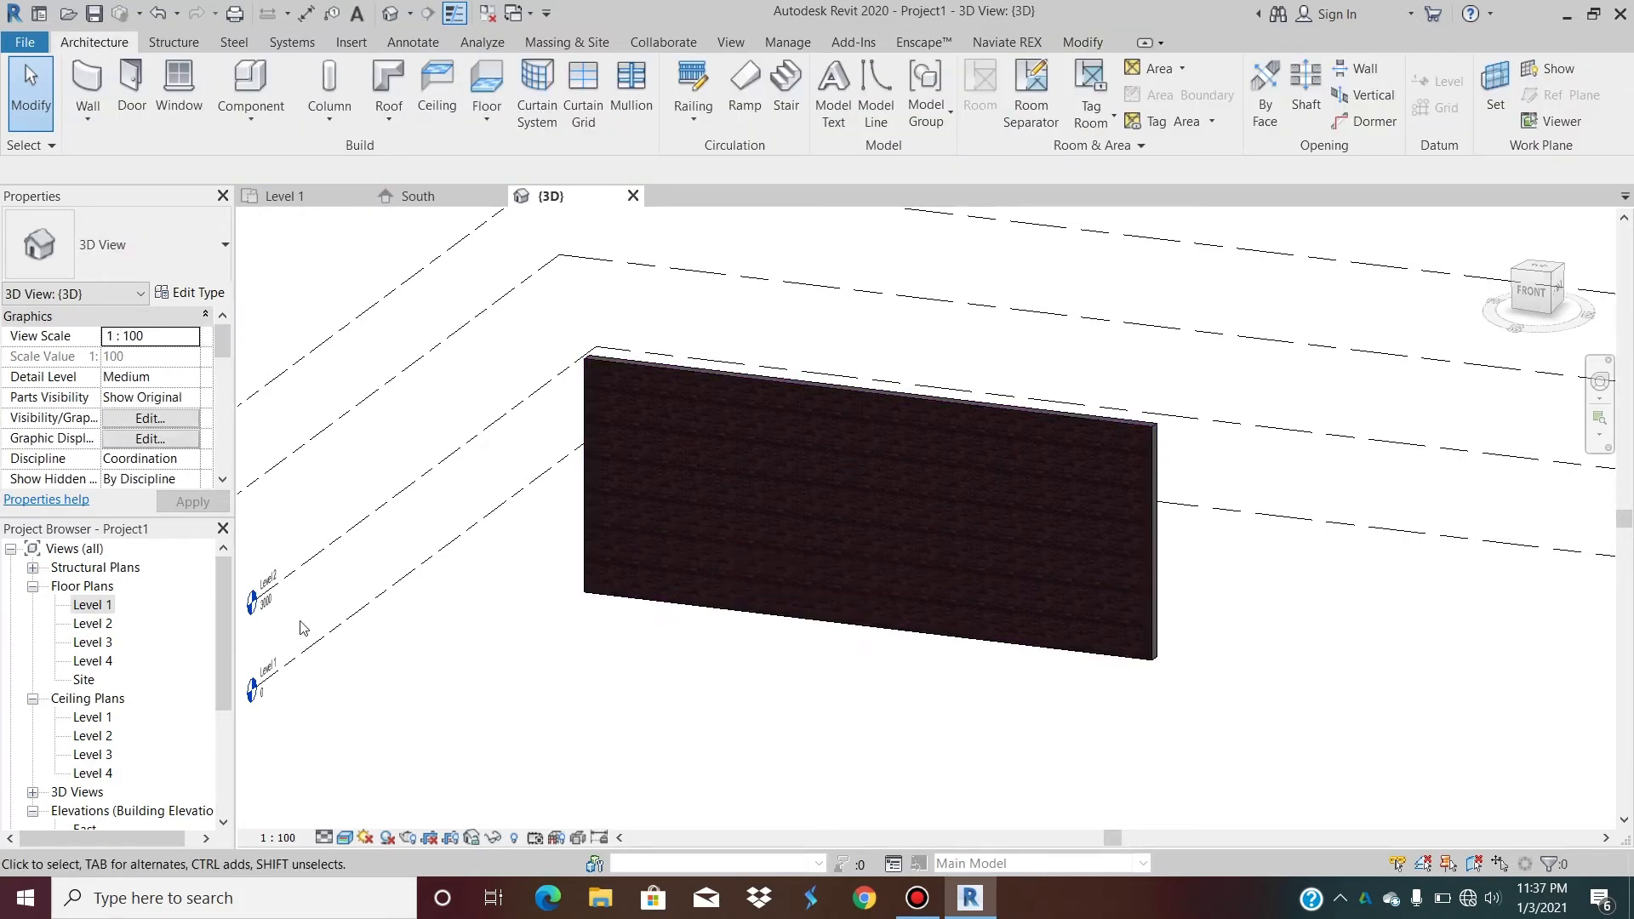
Open the _Ext wall type's layer assembly for editing and switch its preview to the Section view.
click(633, 593)
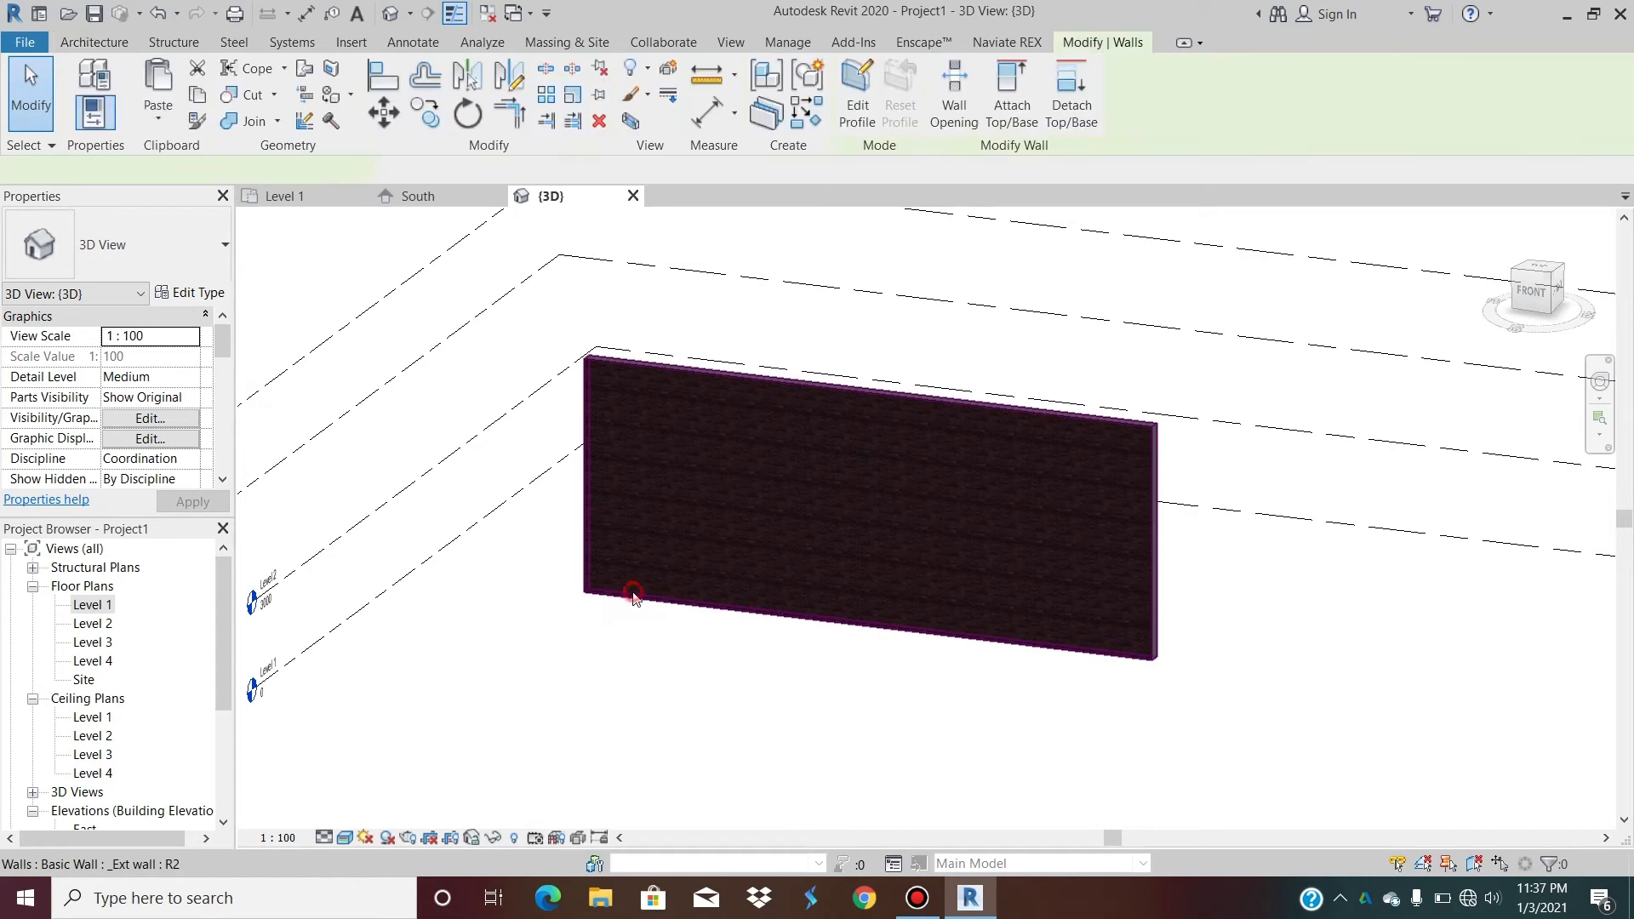
click(207, 294)
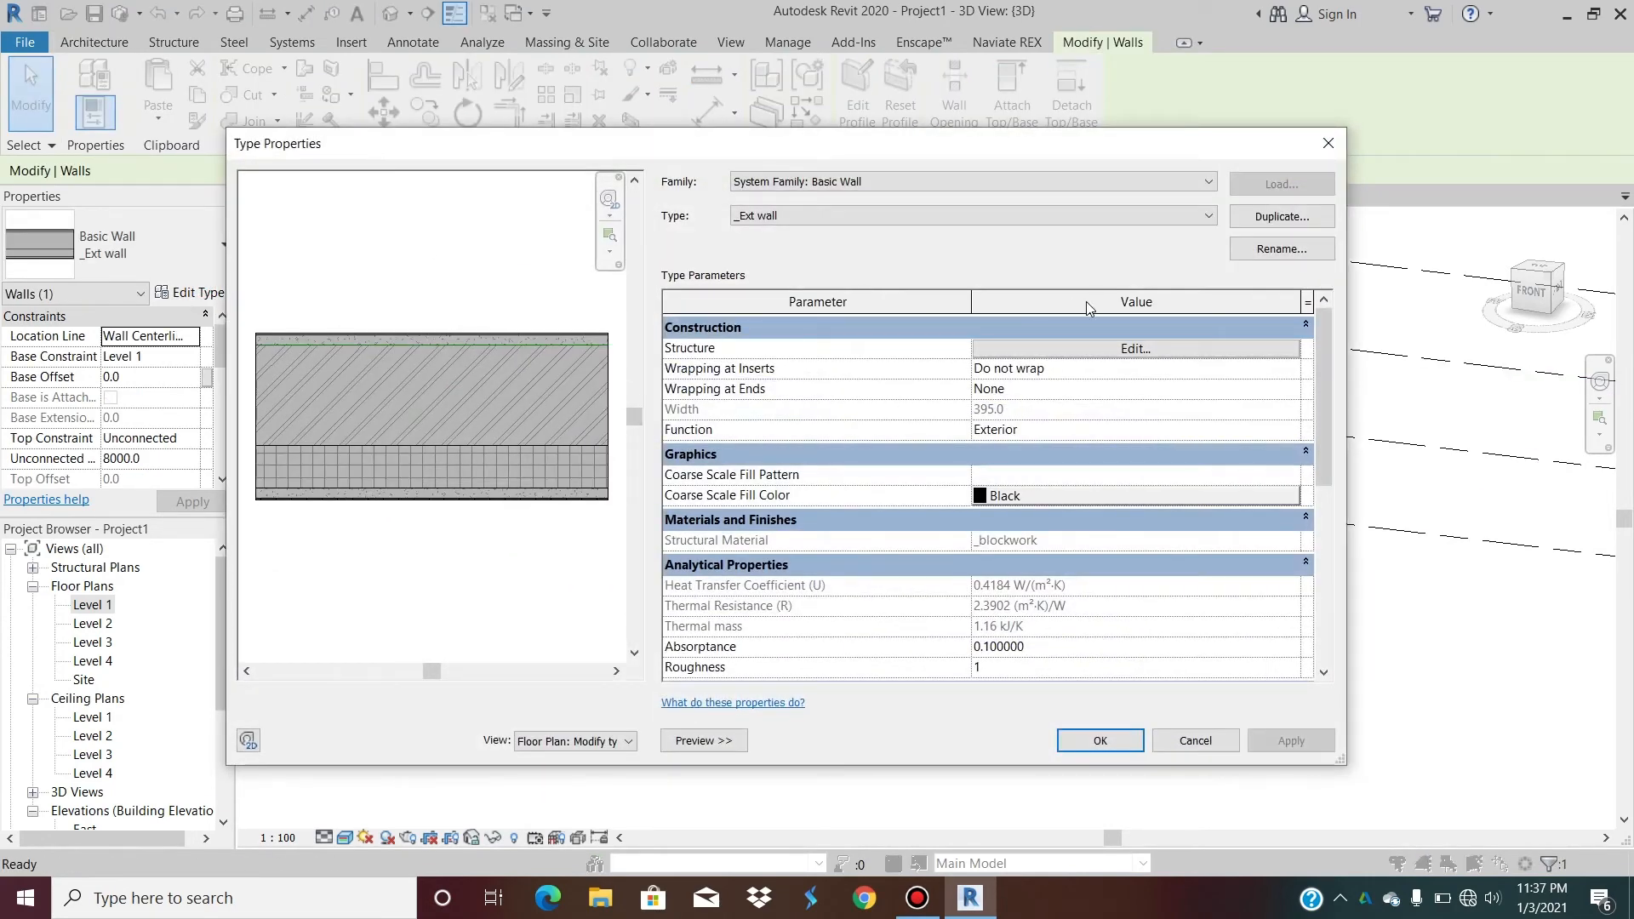
click(1073, 351)
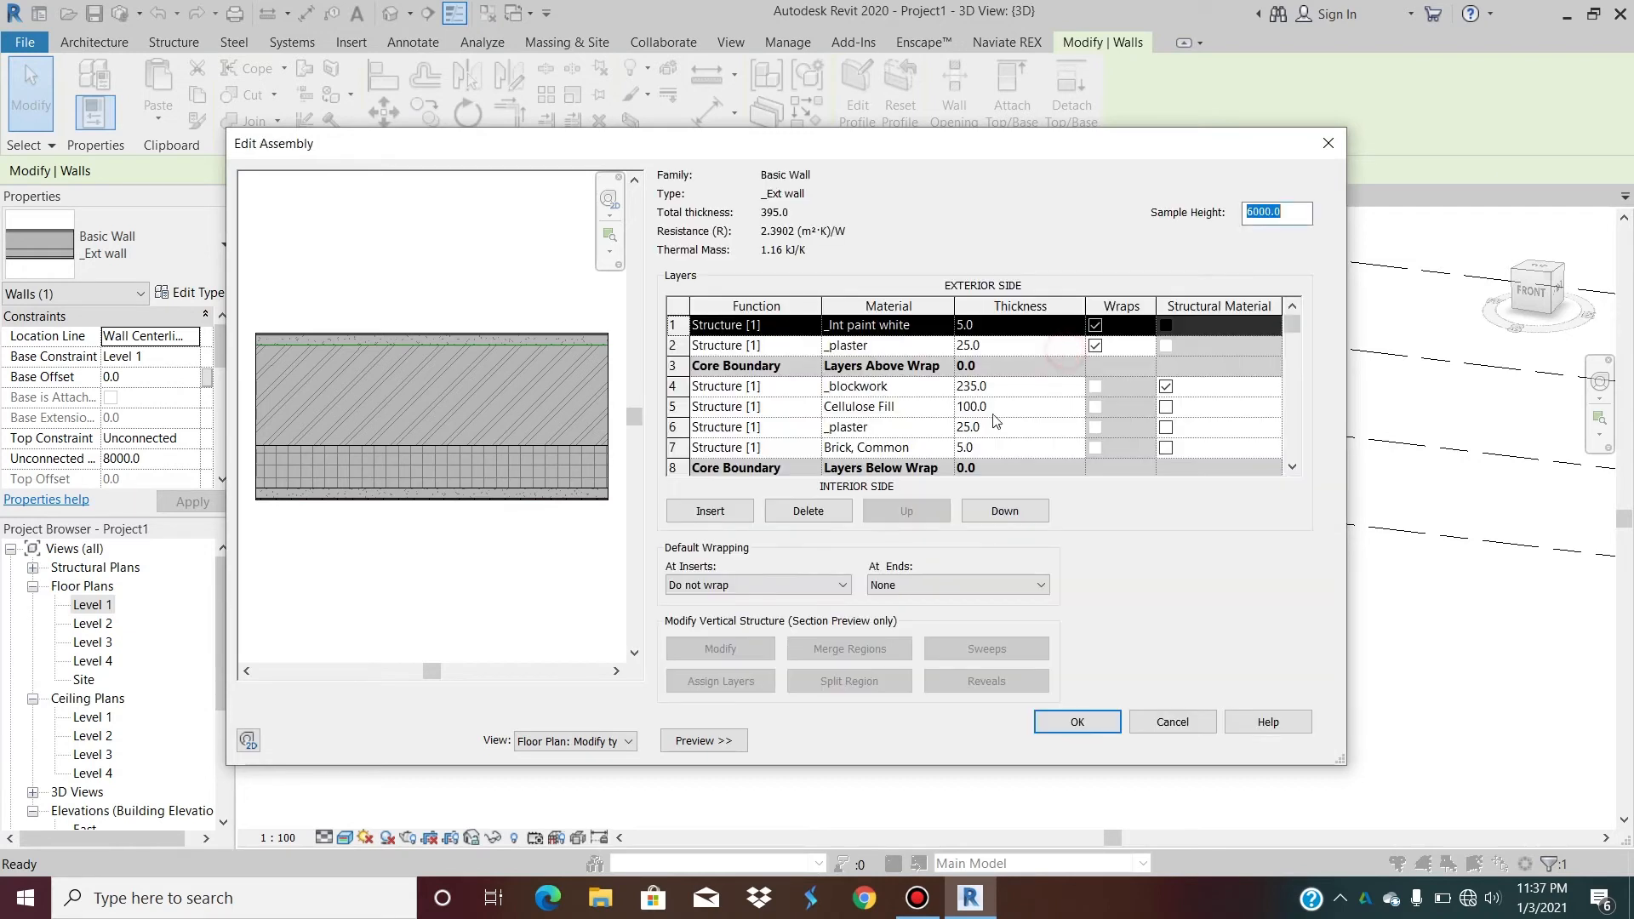
click(574, 741)
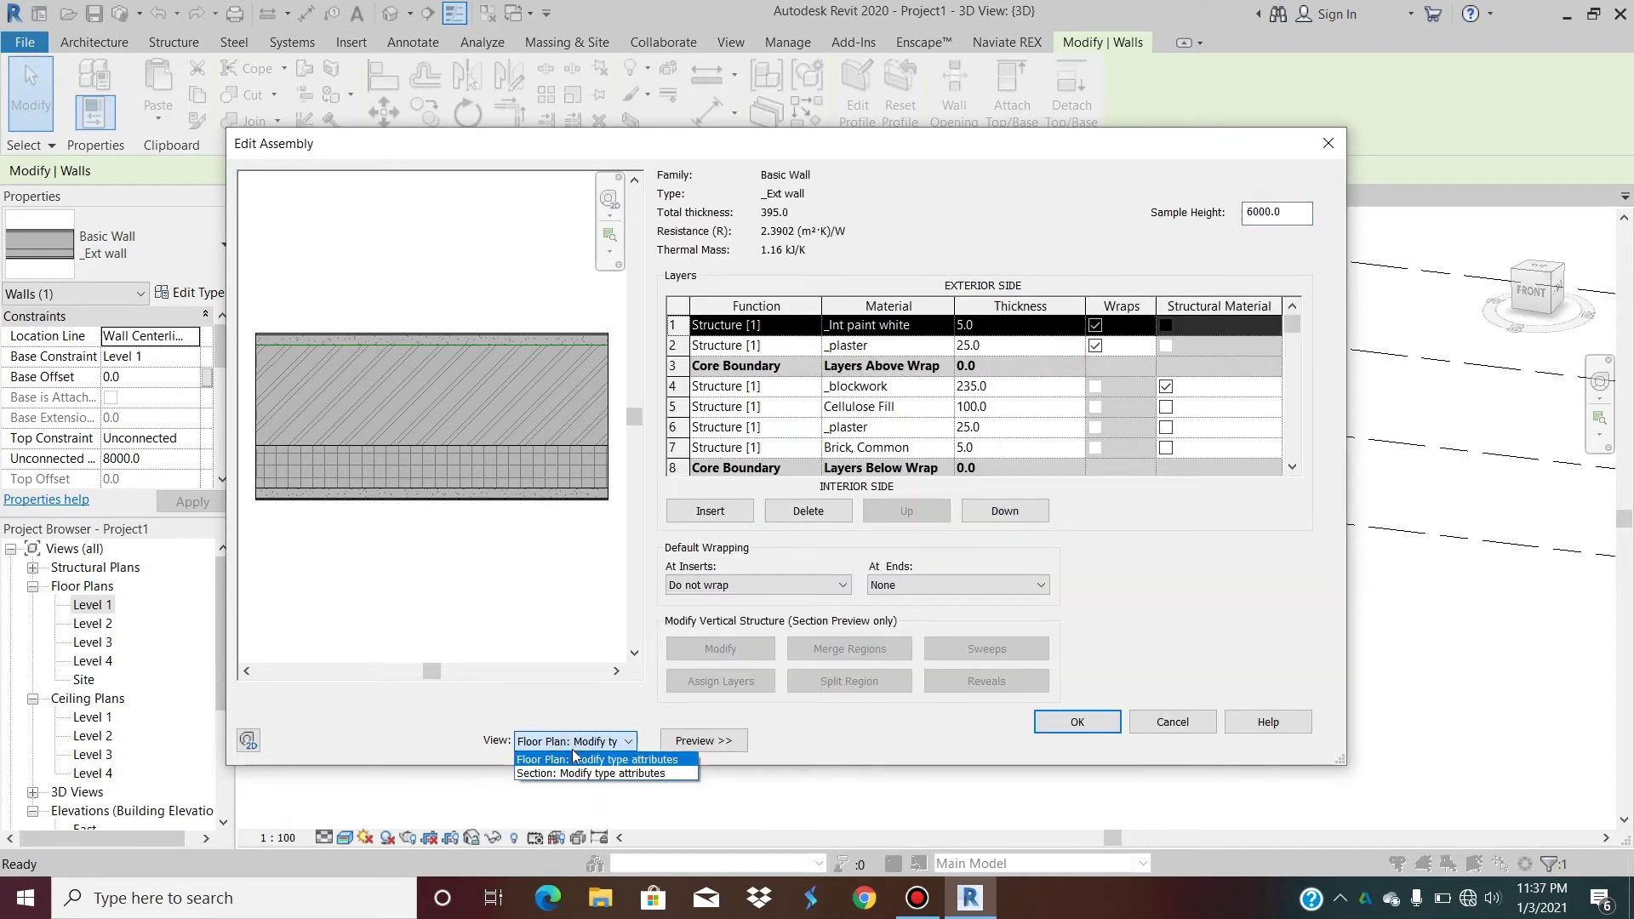
click(568, 773)
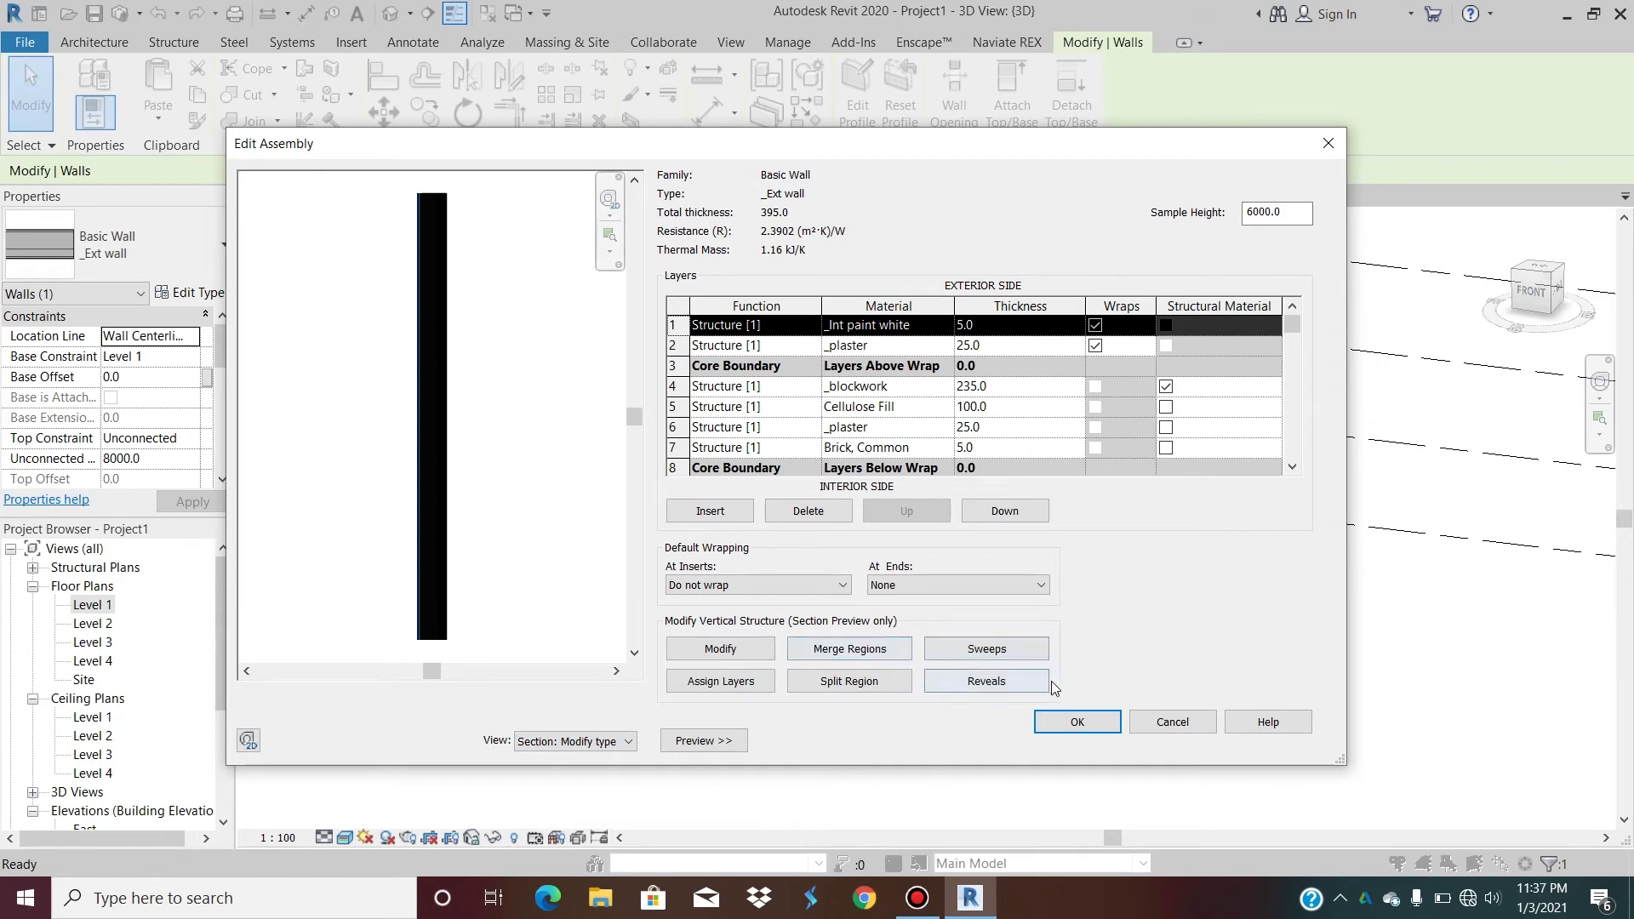
Add a wall sweep to the _Ext wall type with the M_Wall Sweep-Brick Soldier Course : 1 Brick profile and apply it.
click(1004, 656)
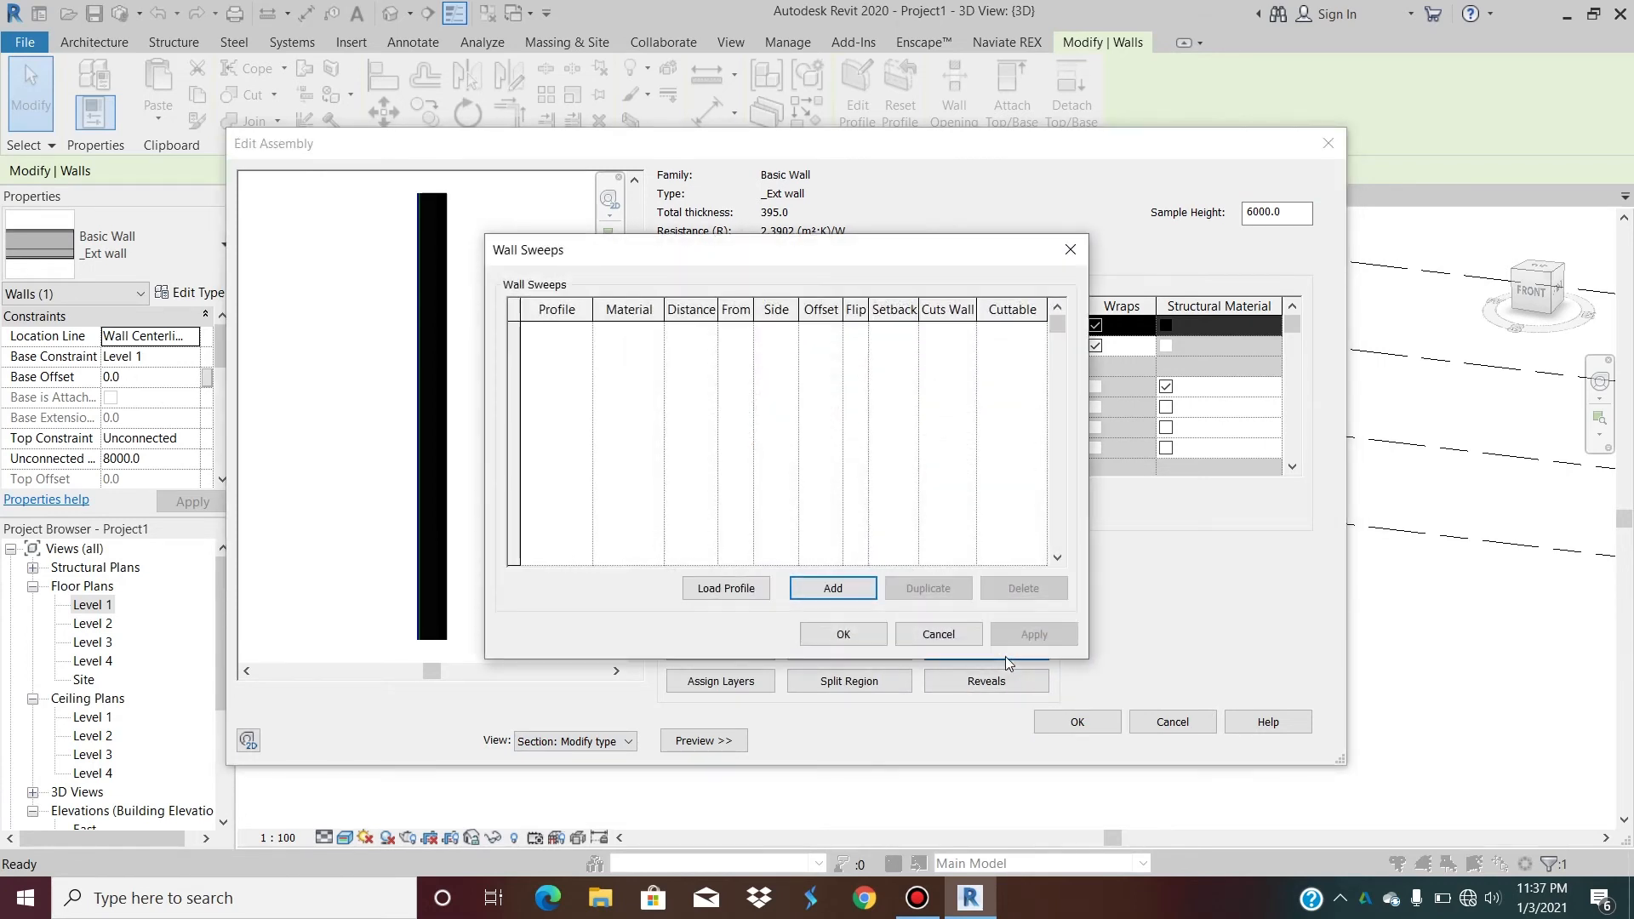
click(842, 590)
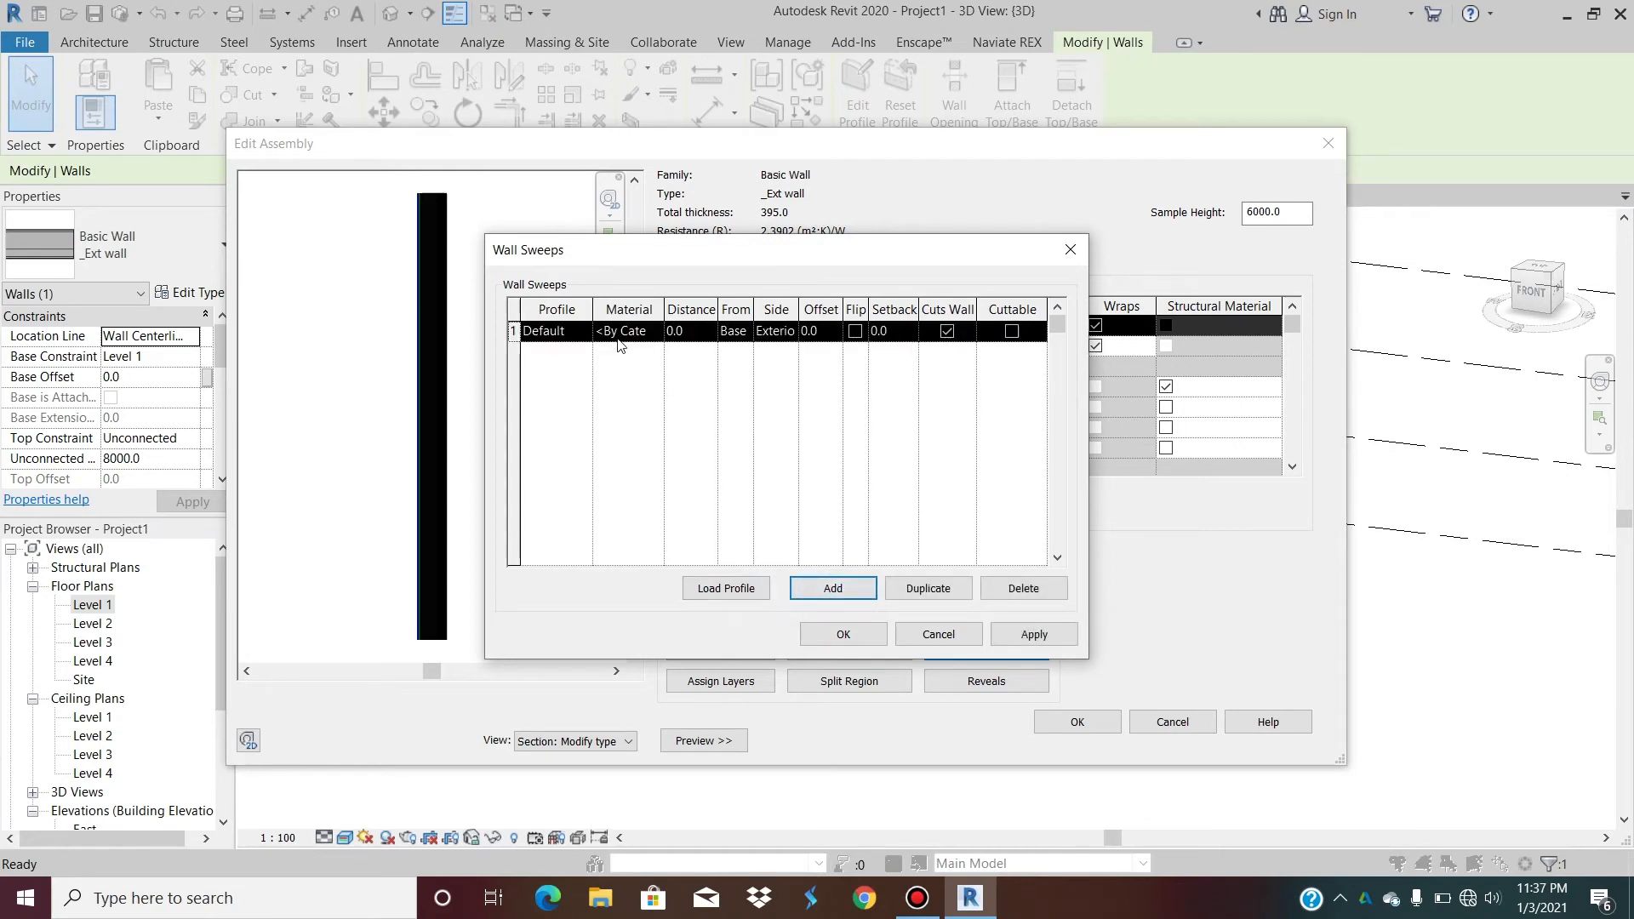
click(590, 335)
click(583, 331)
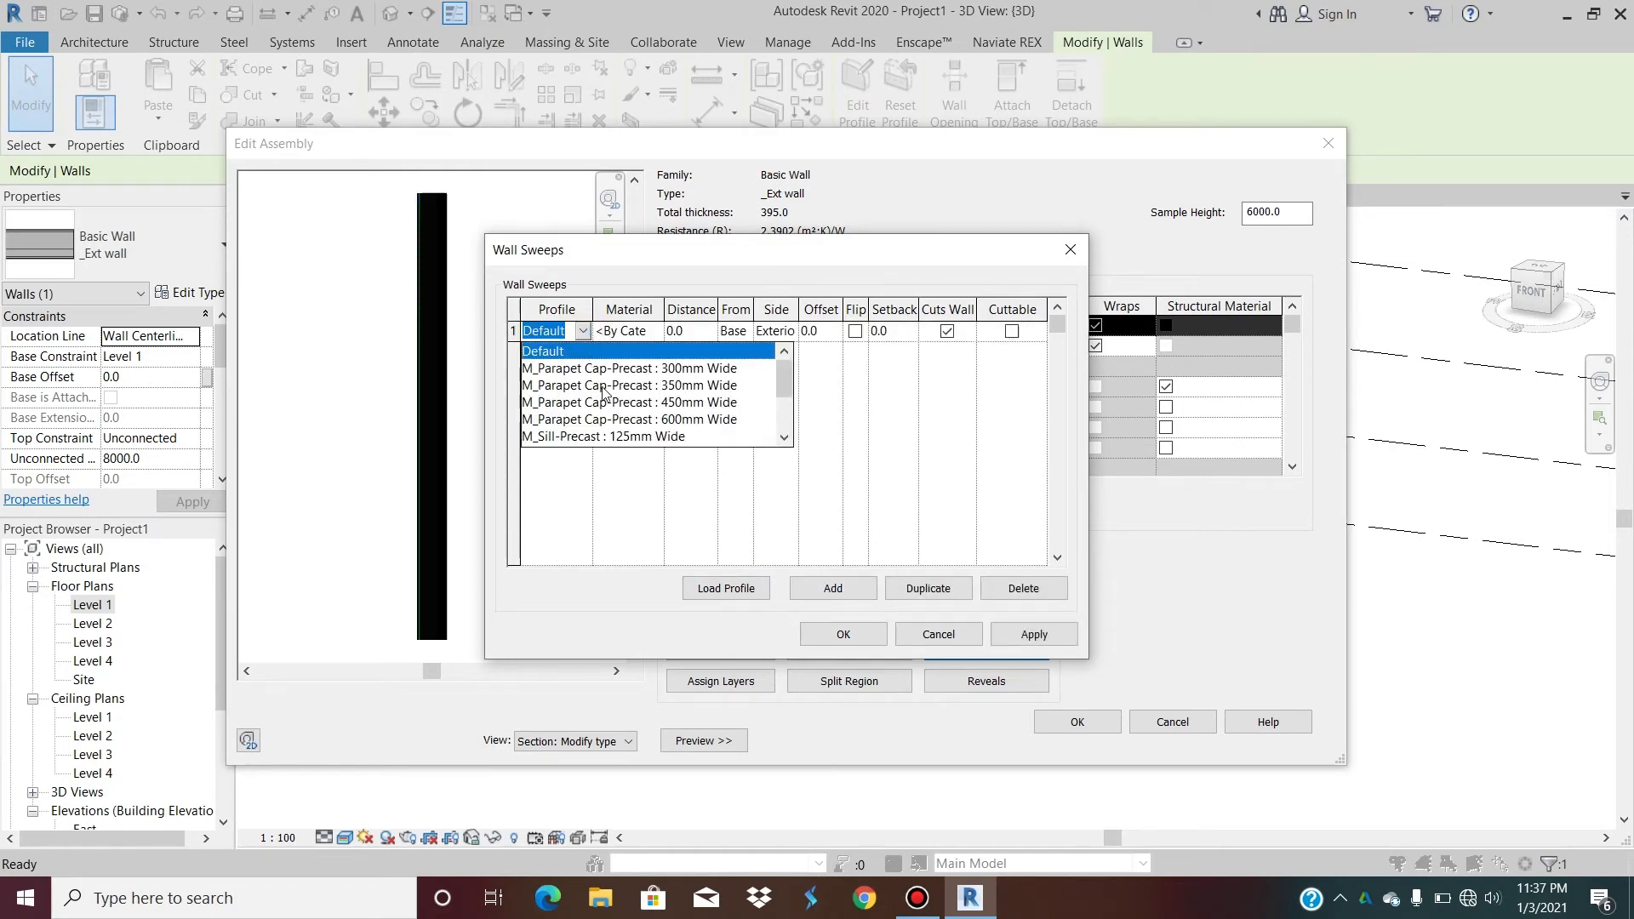
scroll(603, 393, down, 1)
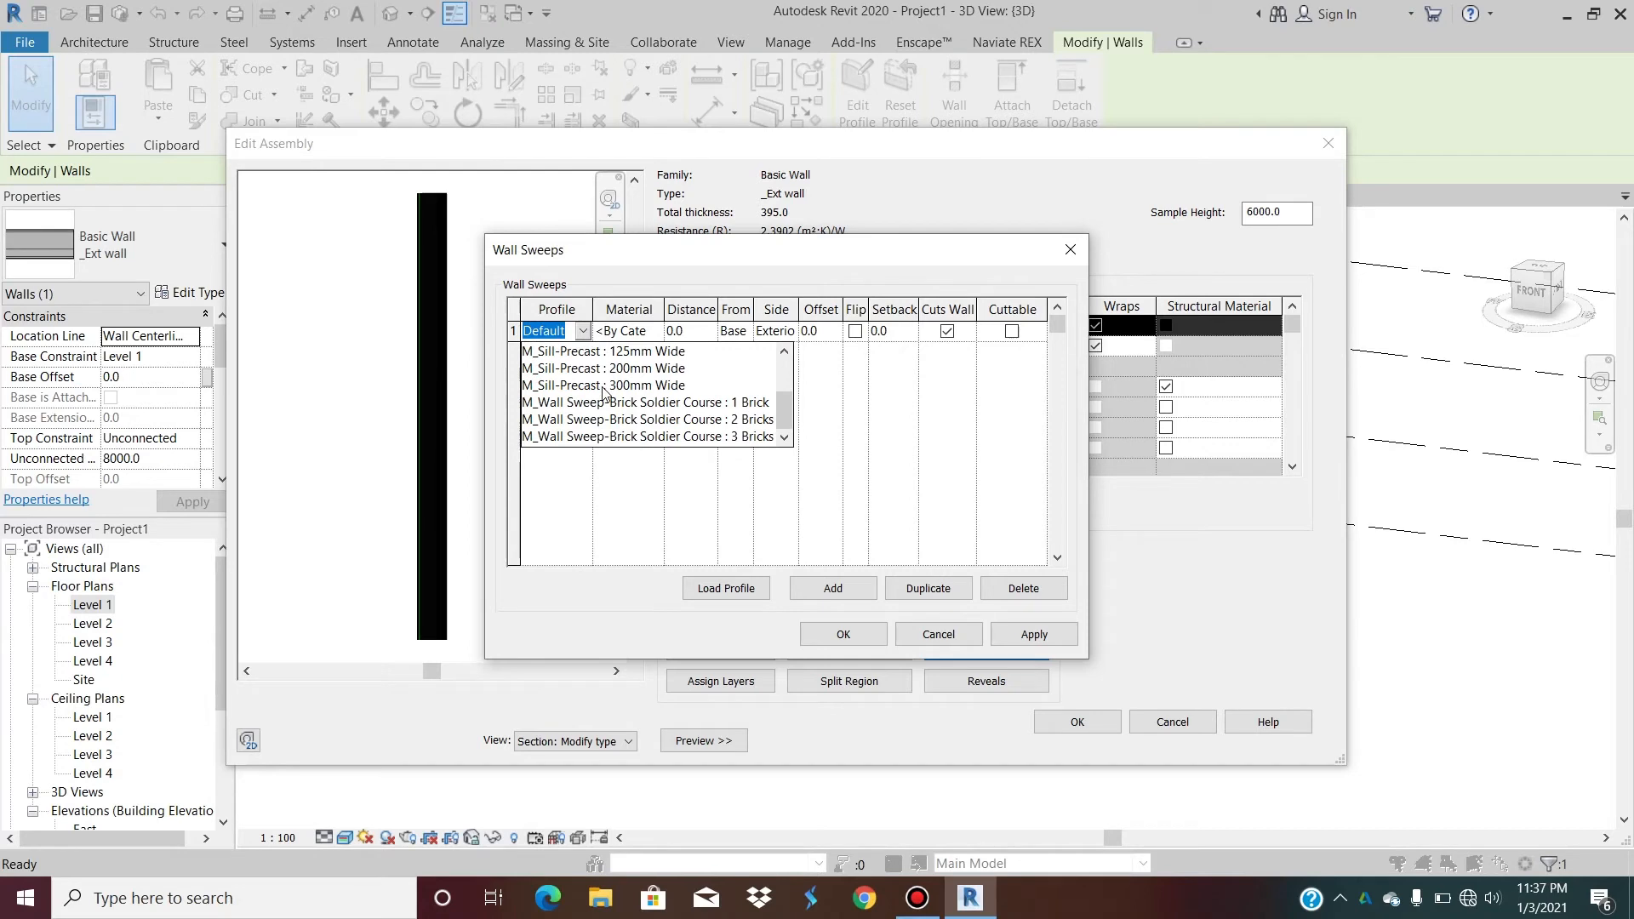
click(639, 403)
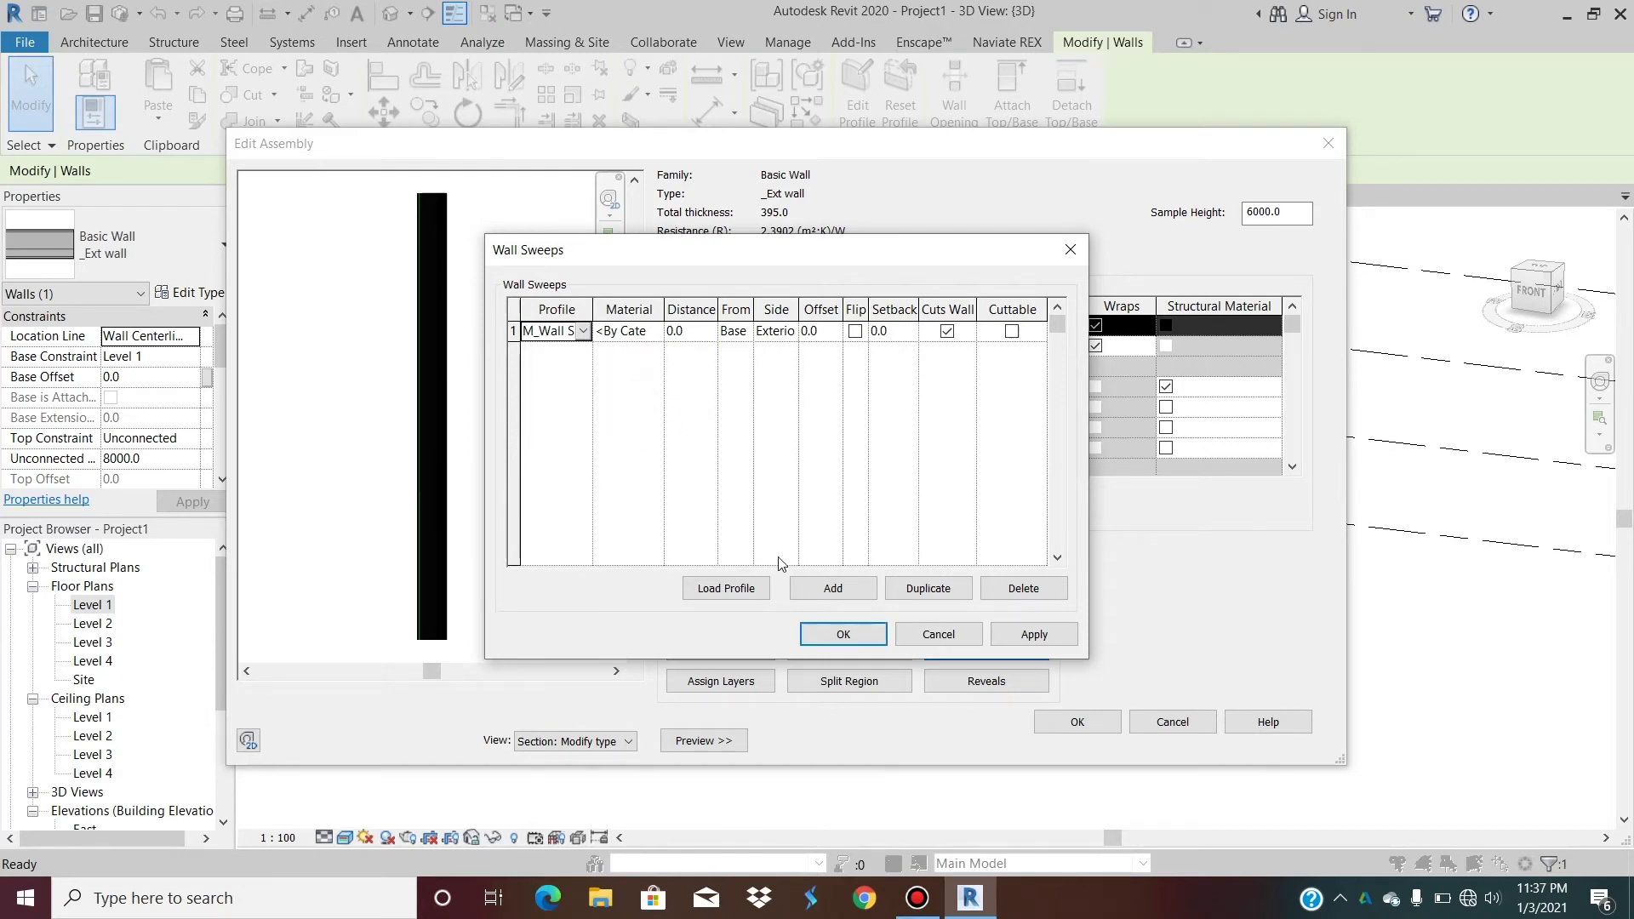
click(1019, 635)
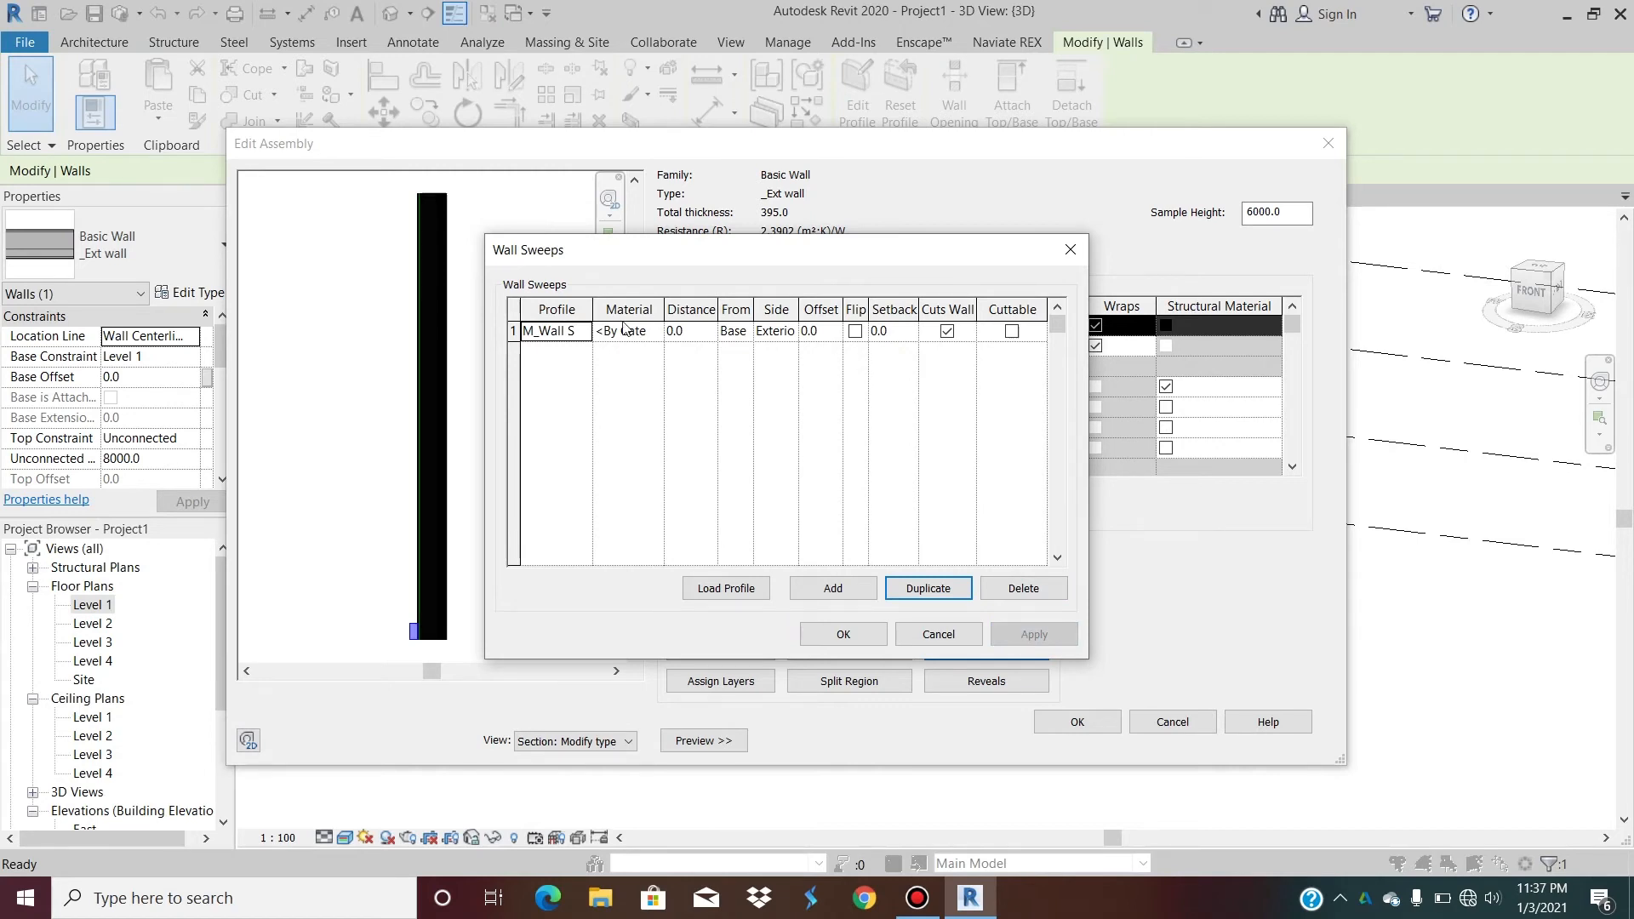
Change the sweep's profile to M_Wall Sweep-Brick Soldier Course : 3 Bricks and apply it.
click(586, 330)
click(583, 331)
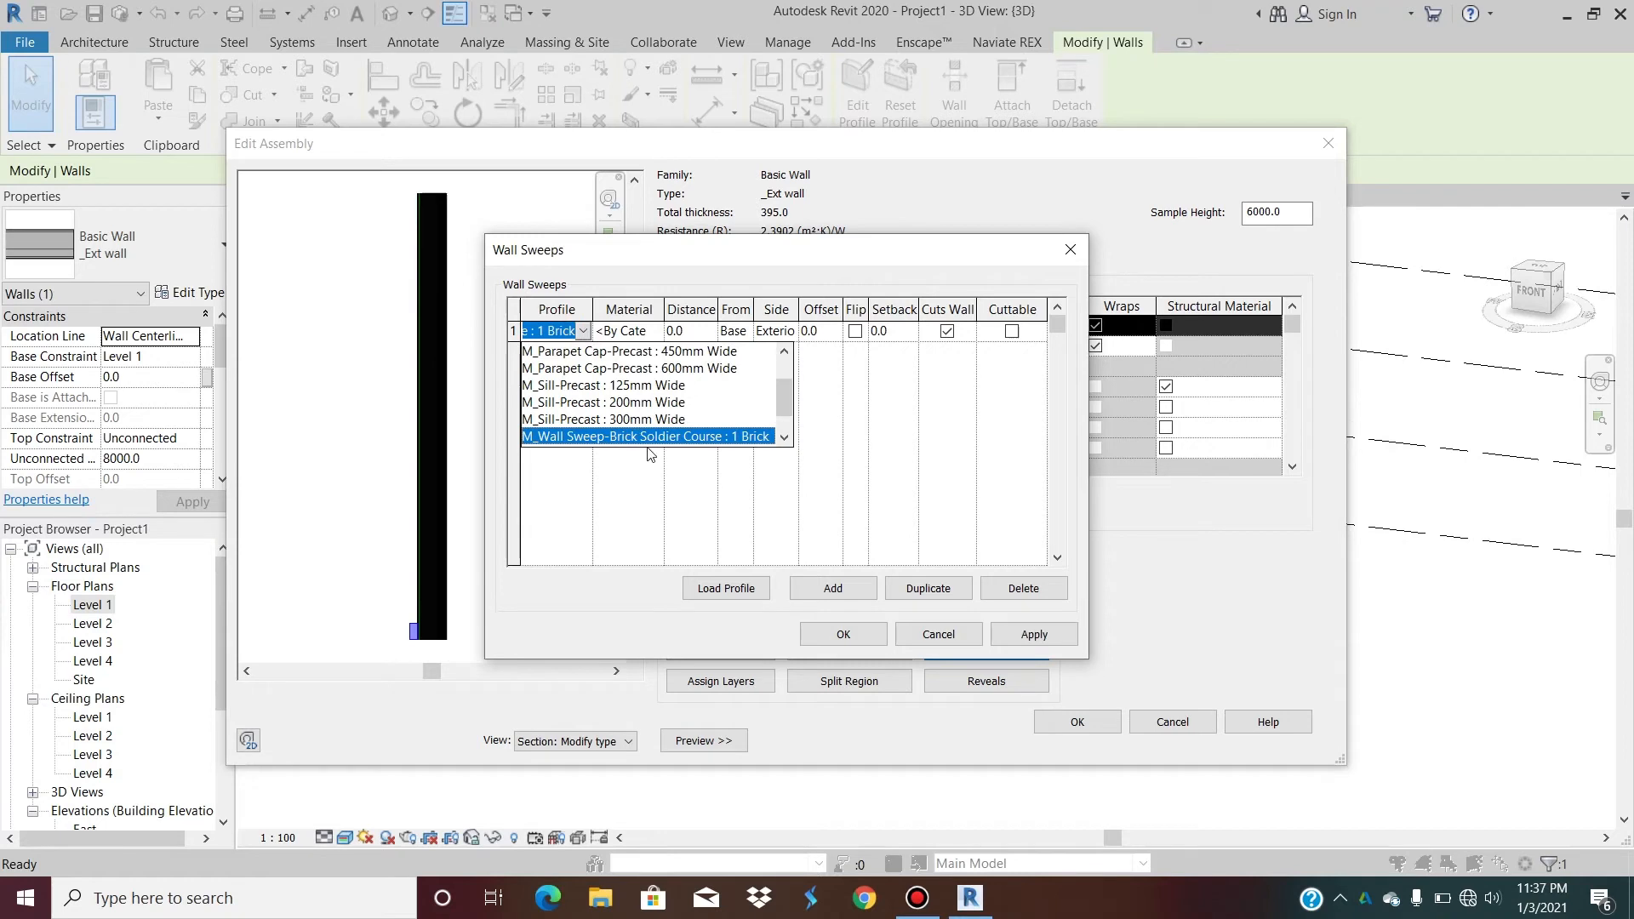
scroll(608, 413, down, 1)
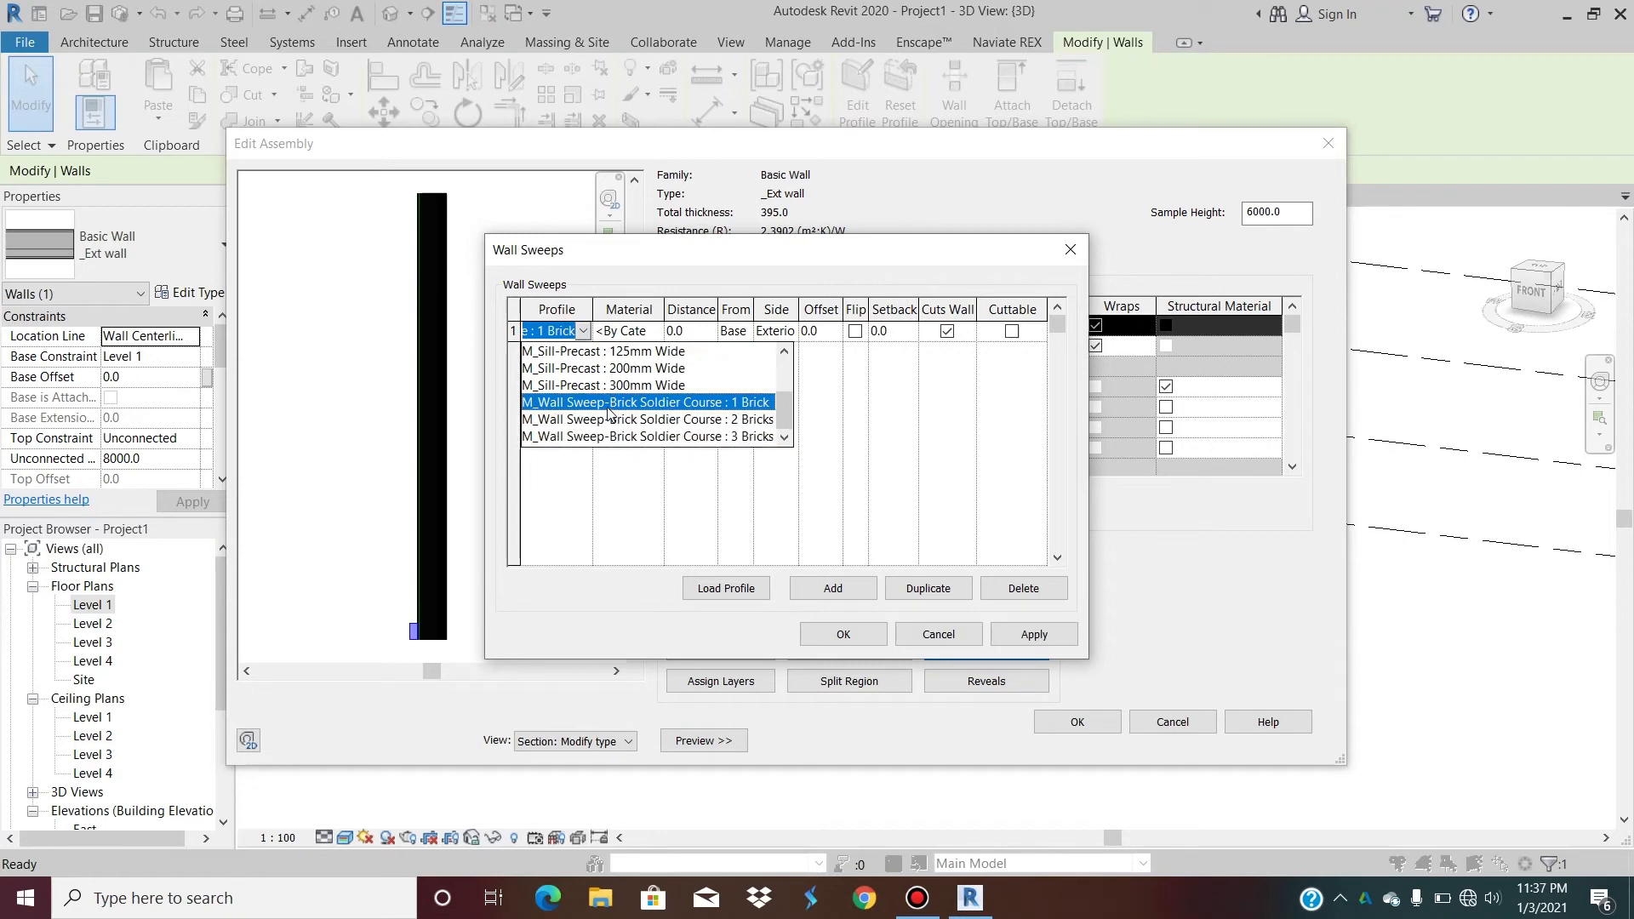
click(632, 436)
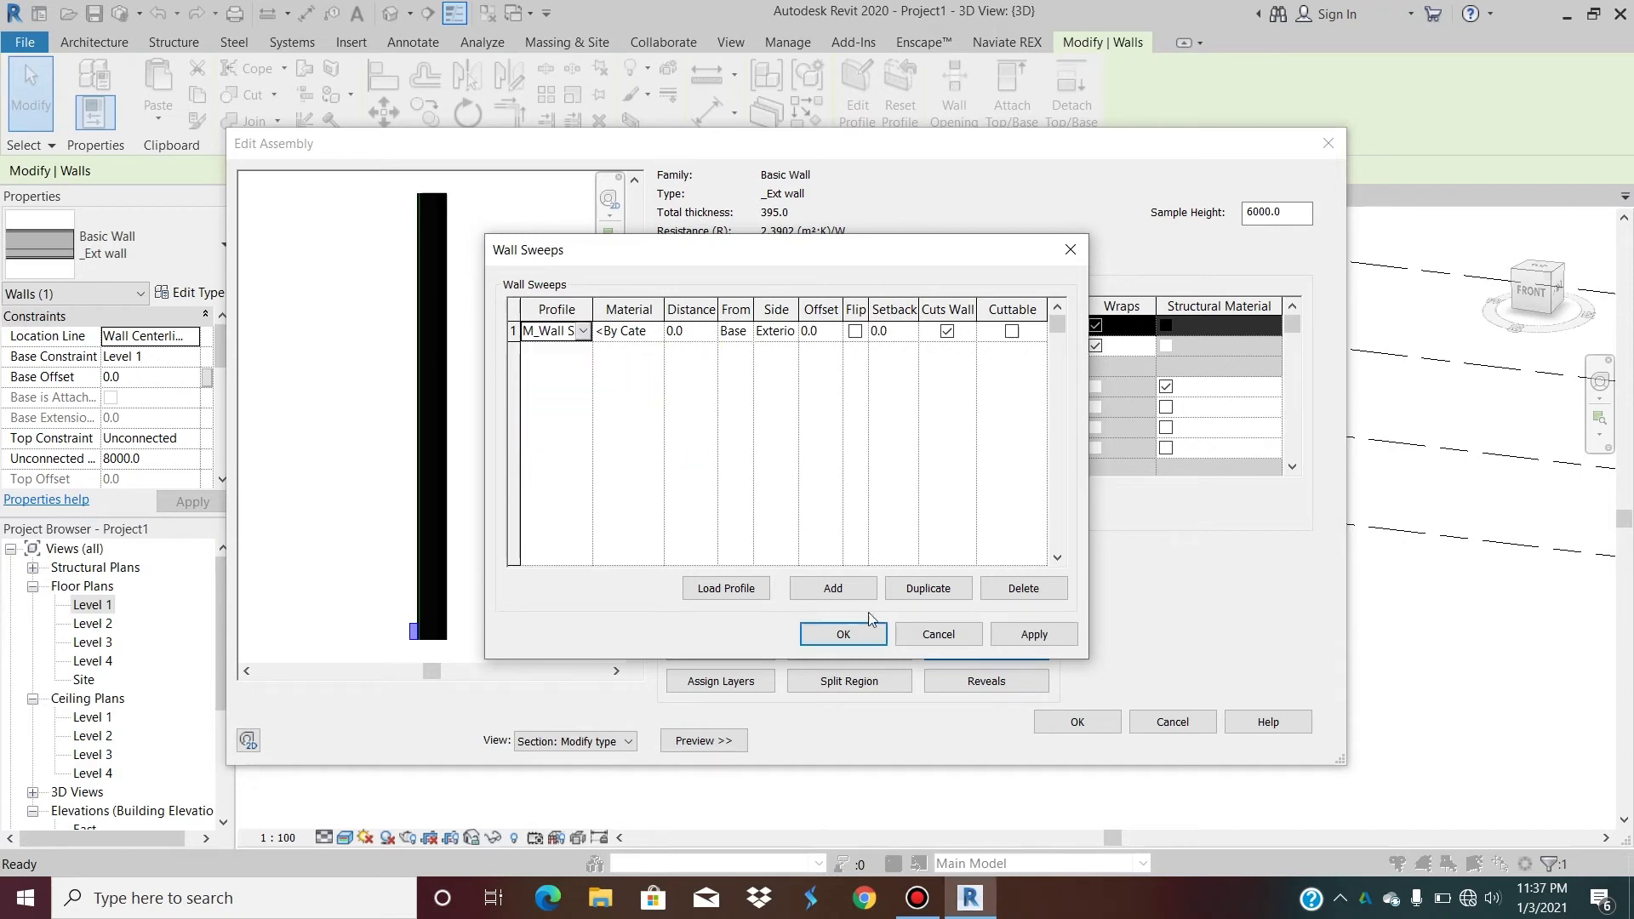
click(1037, 634)
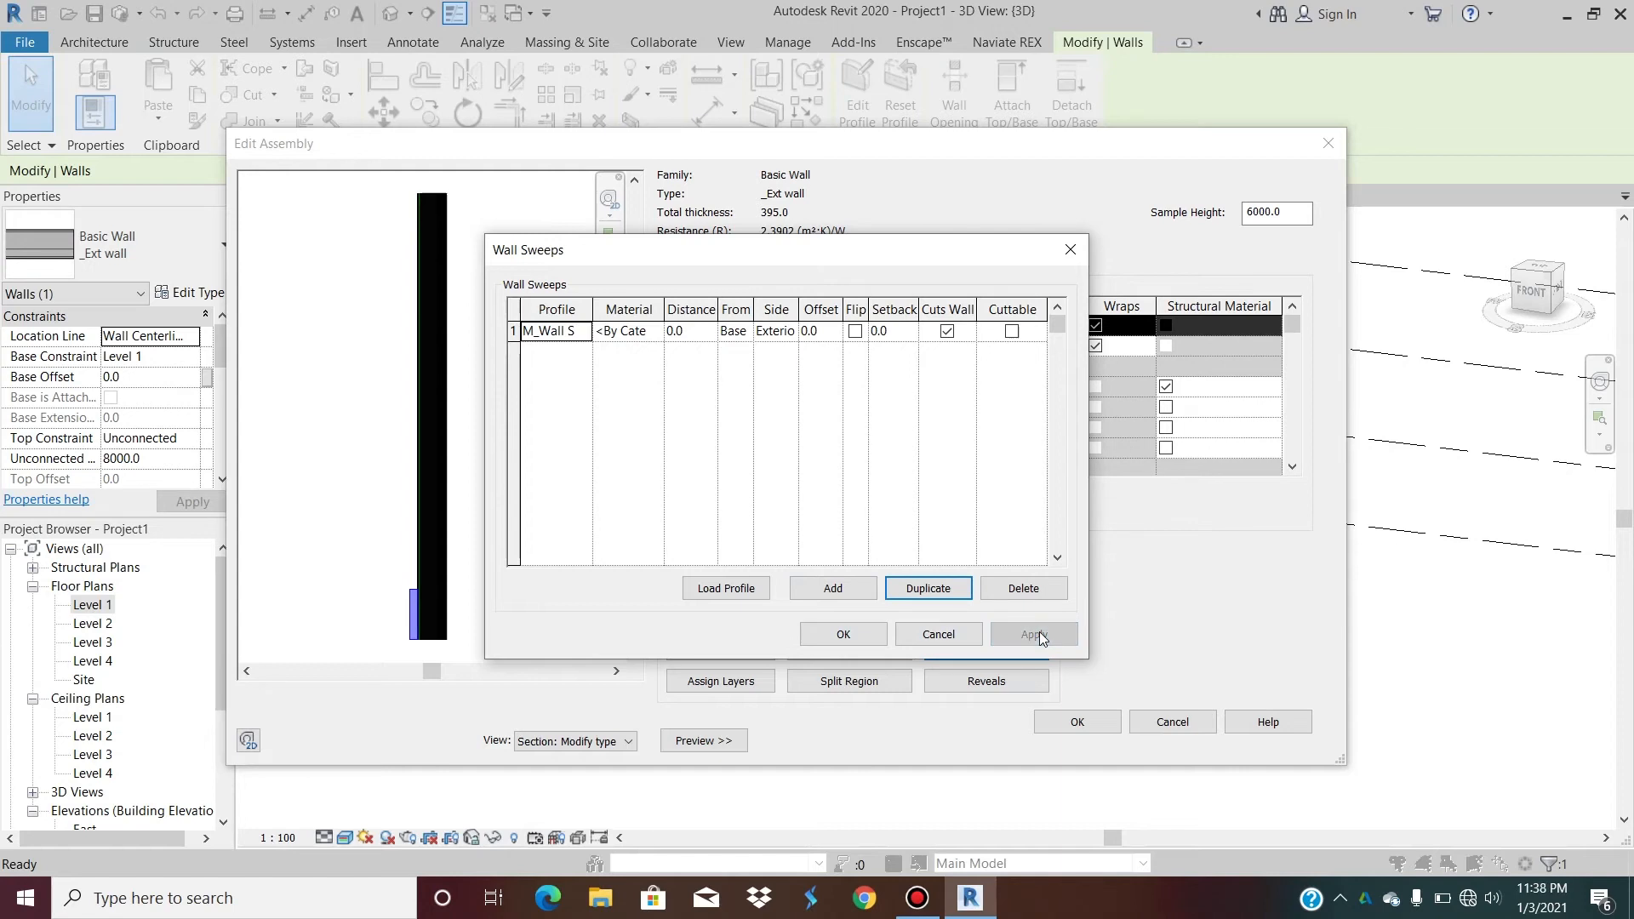
click(586, 331)
click(584, 331)
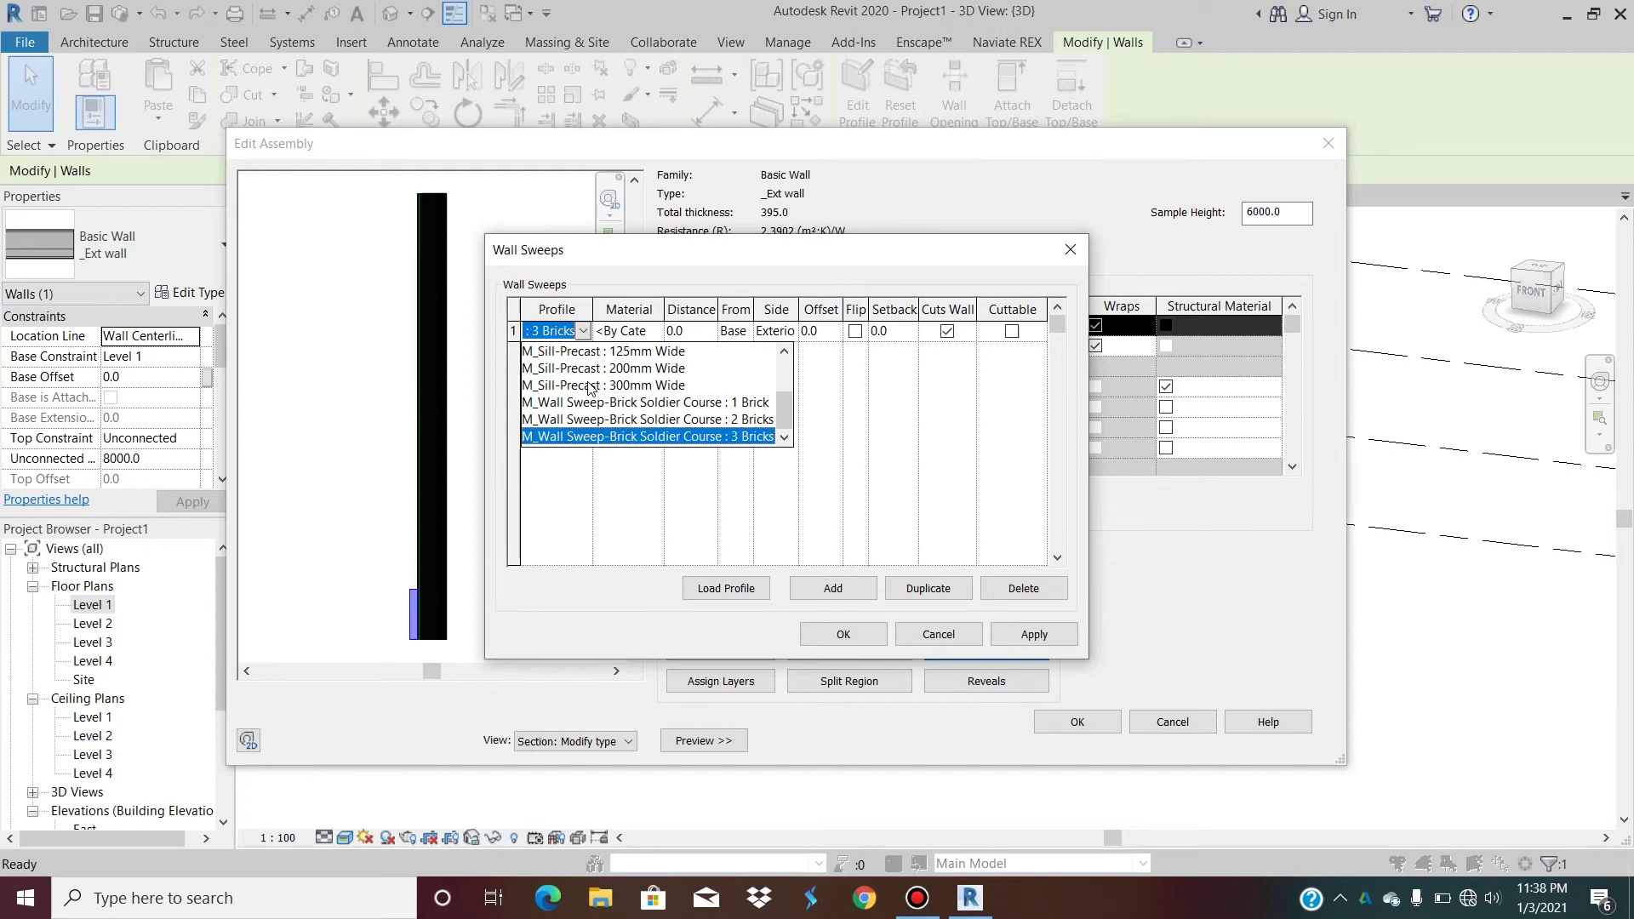
Add a second wall sweep with the M_Parapet Cap-Precast : 300mm Wide profile and apply it.
click(829, 598)
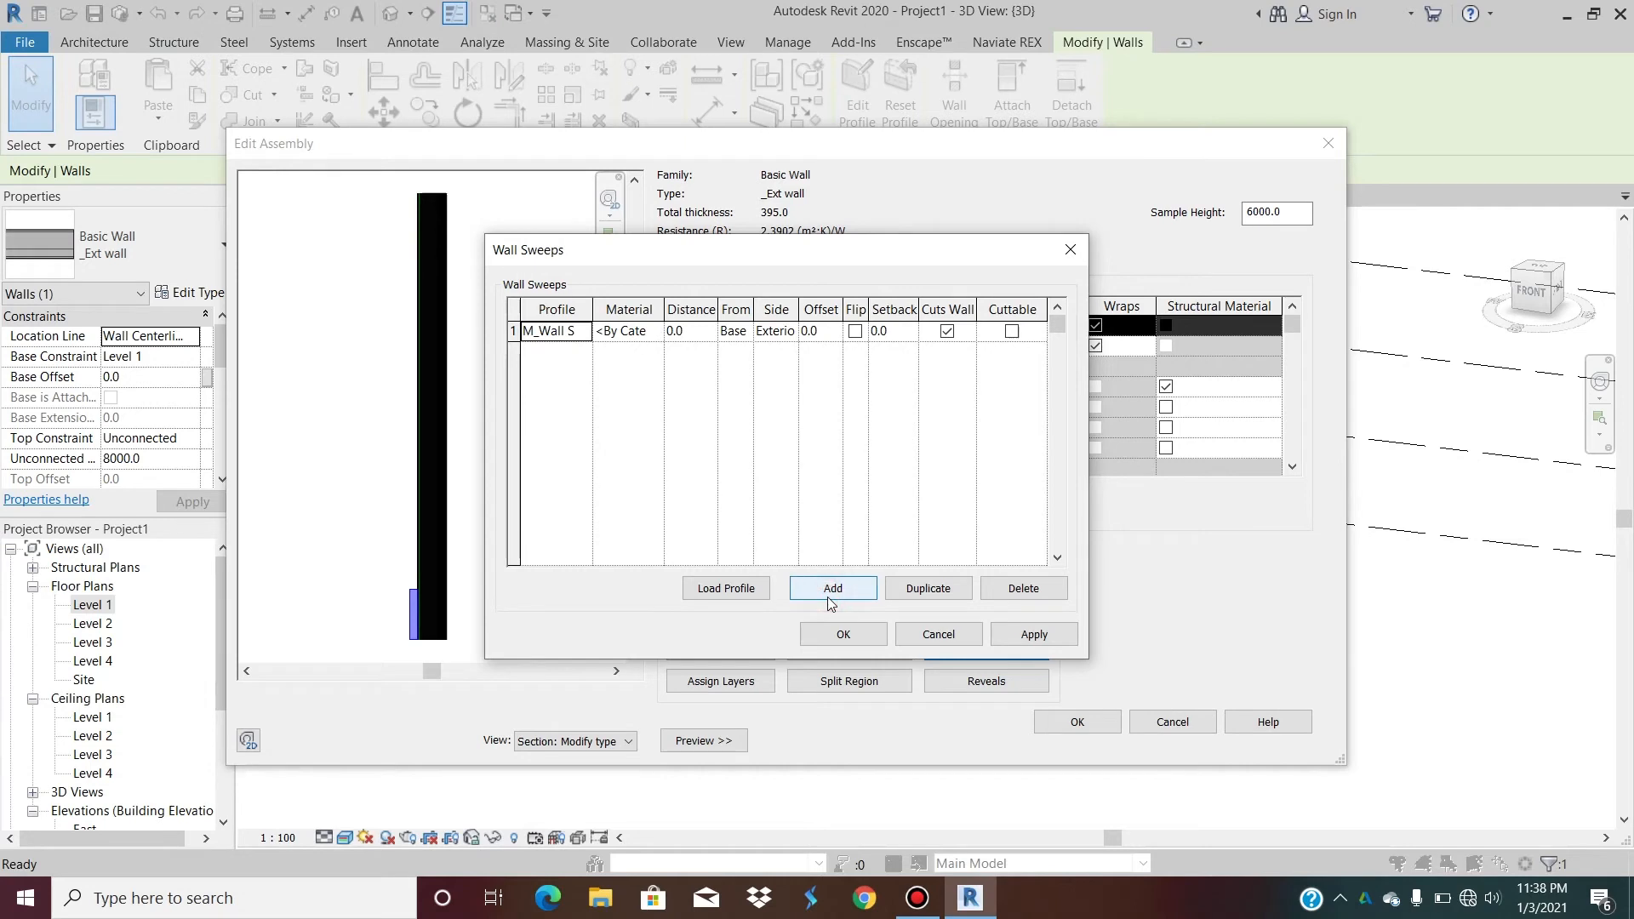
click(829, 598)
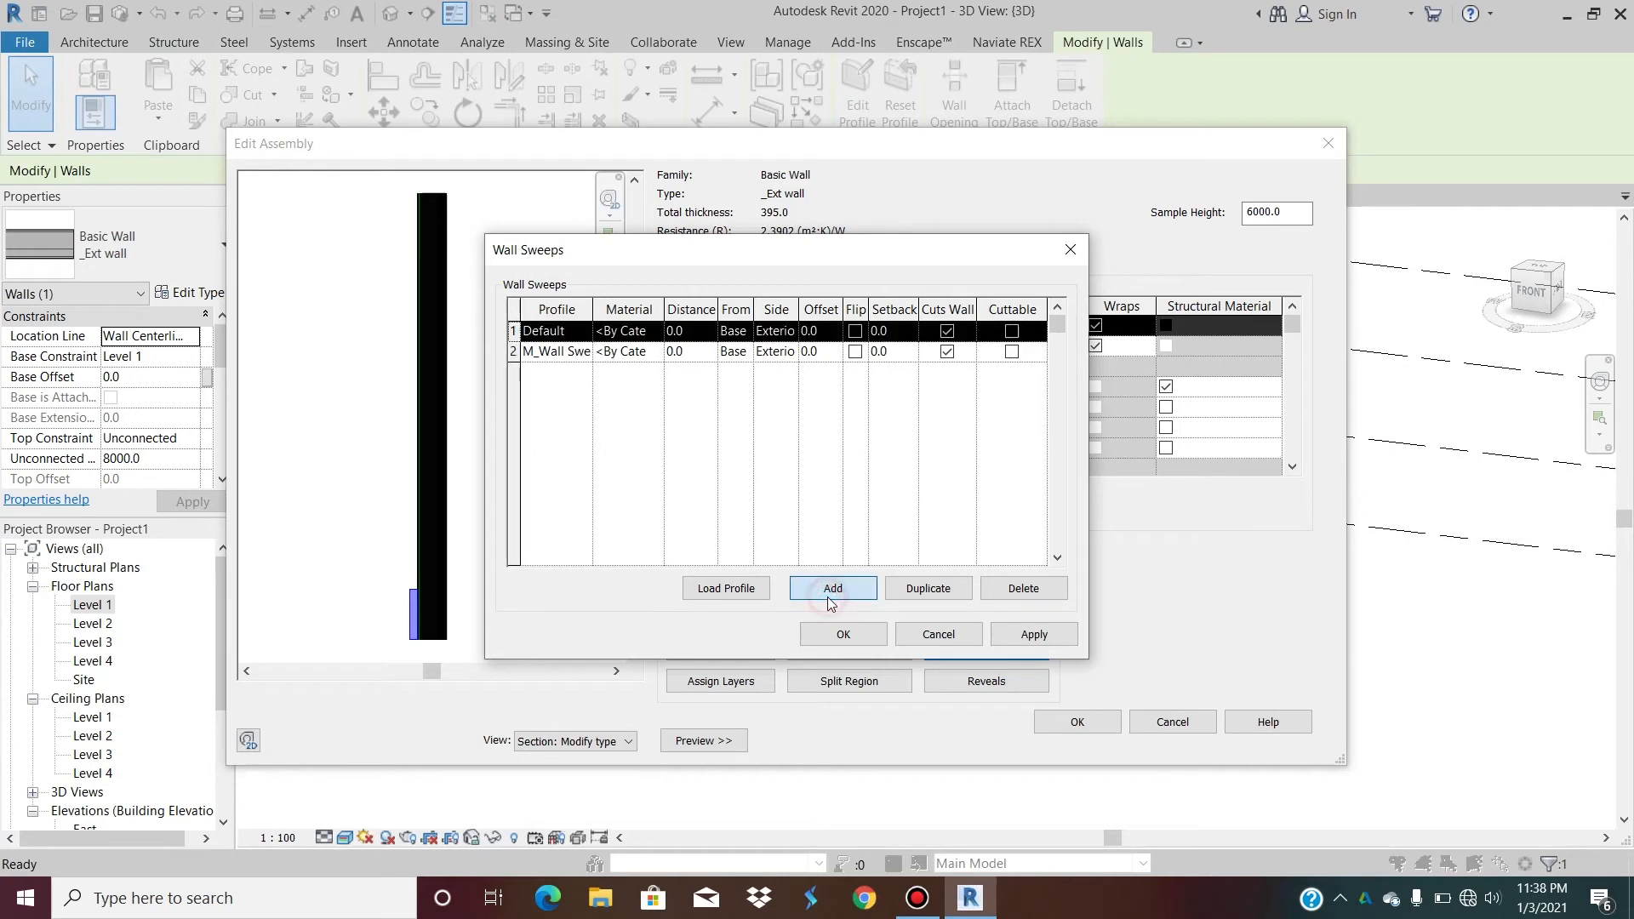
click(587, 332)
click(585, 331)
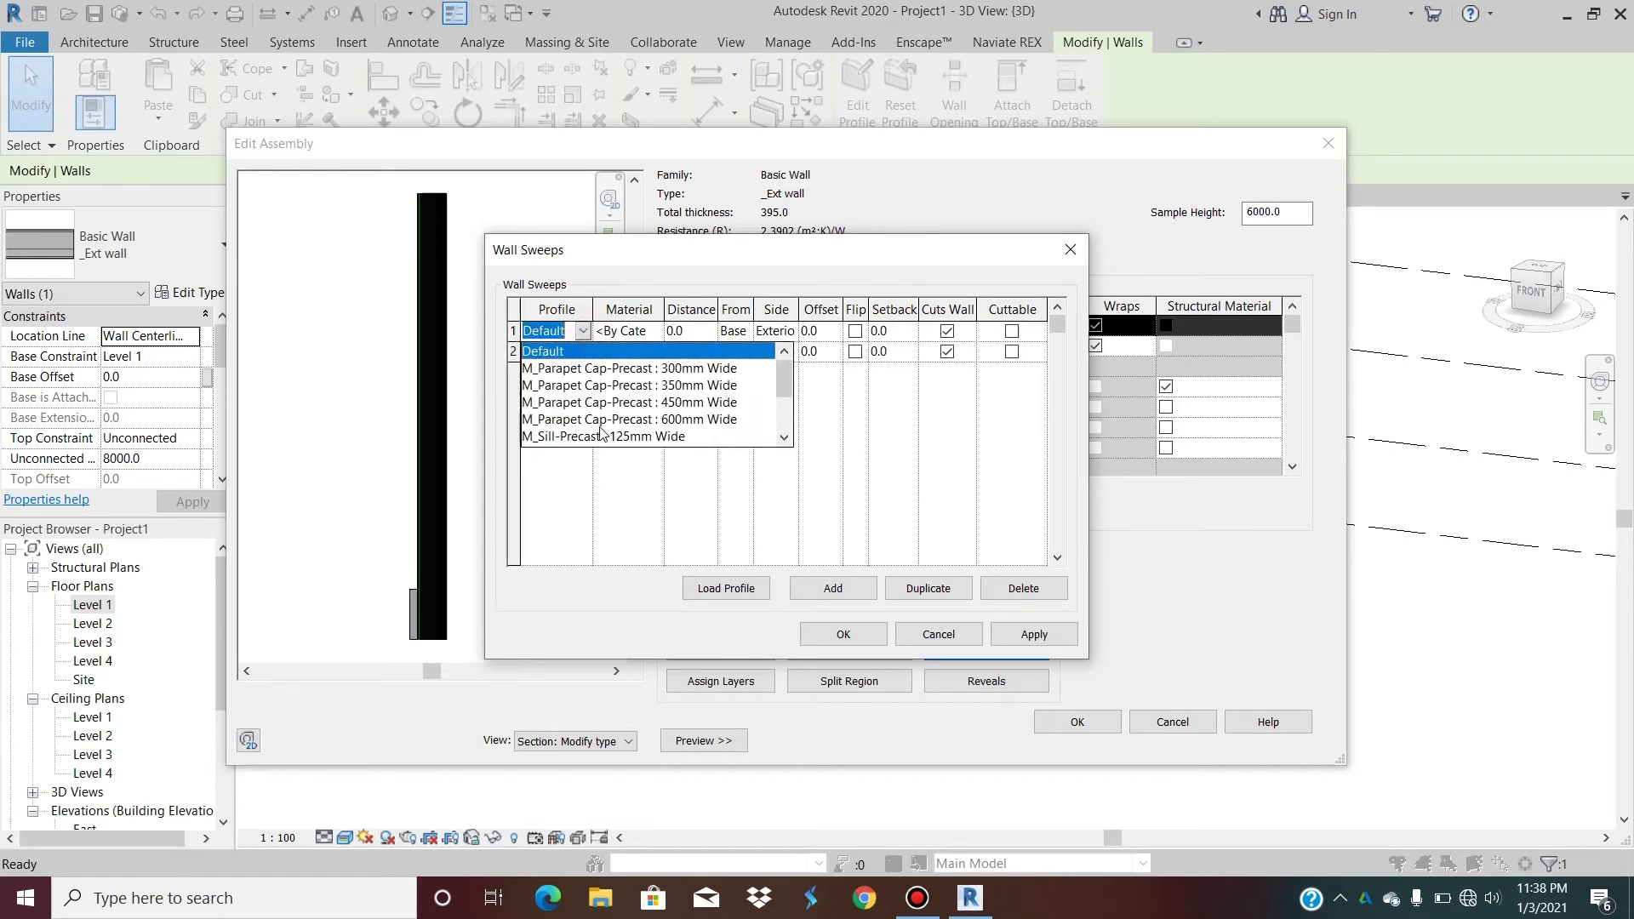
click(589, 369)
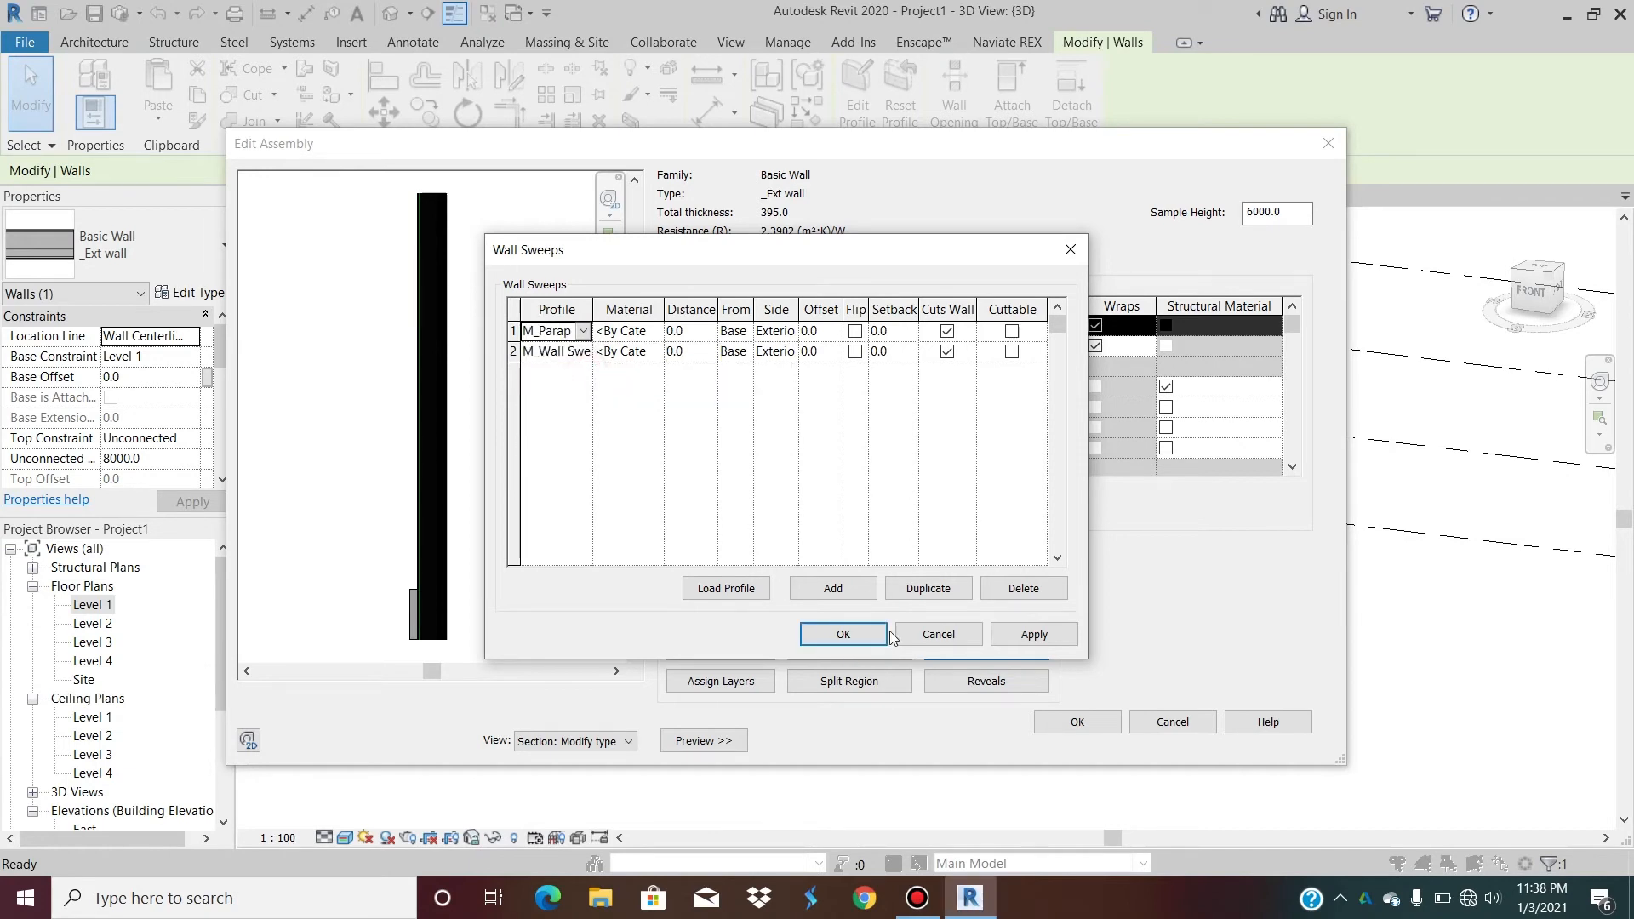
click(1038, 638)
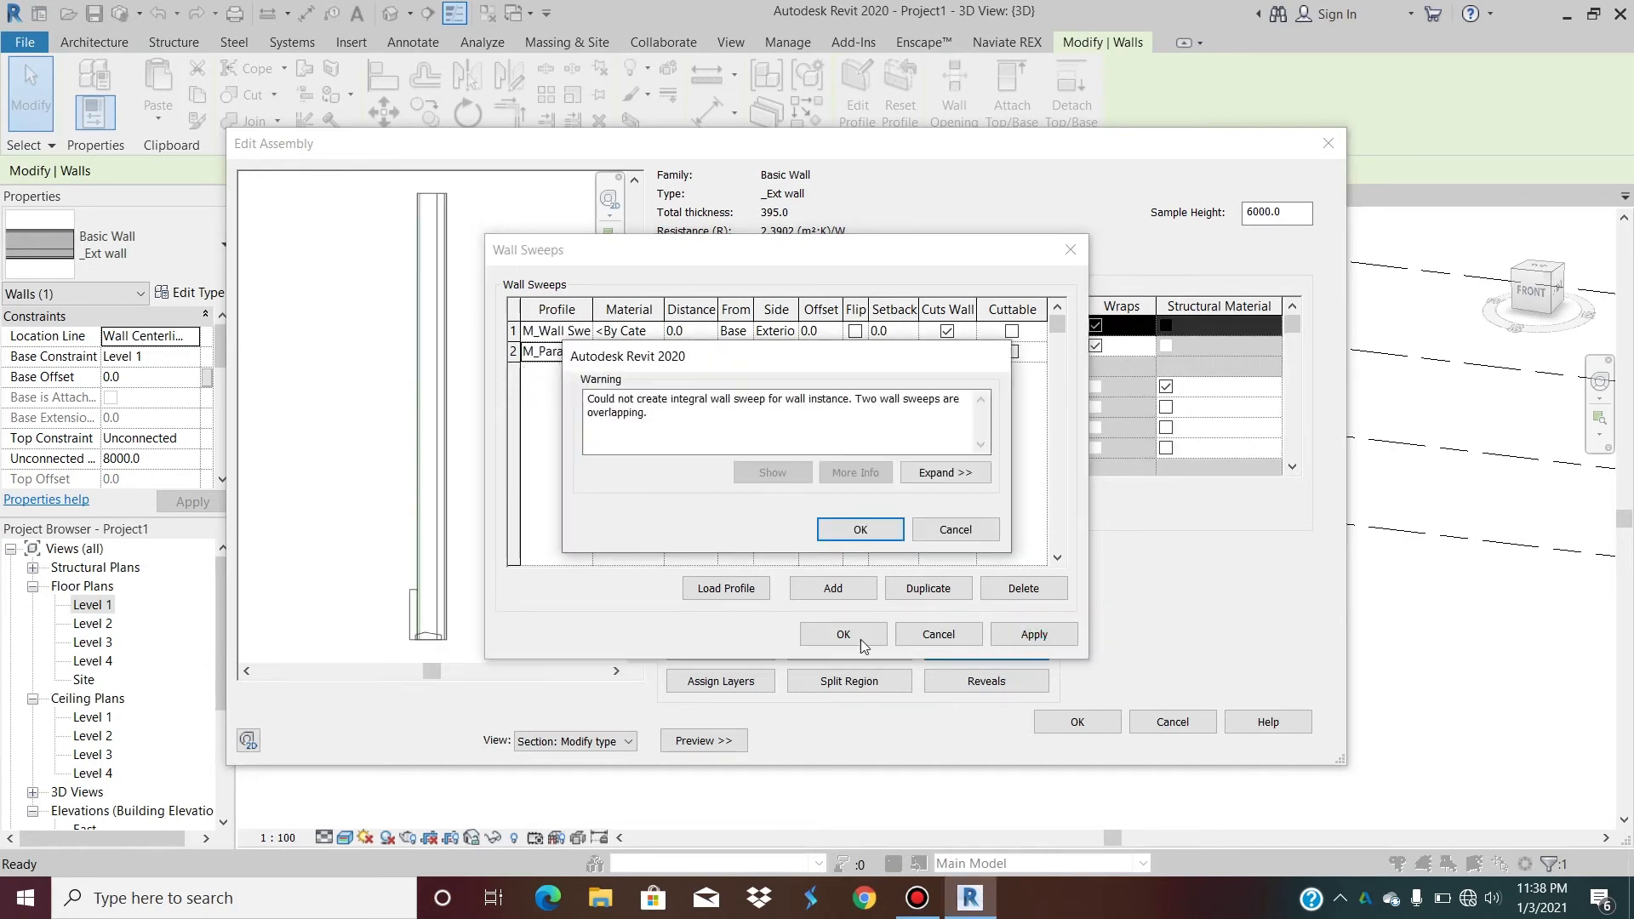
click(860, 529)
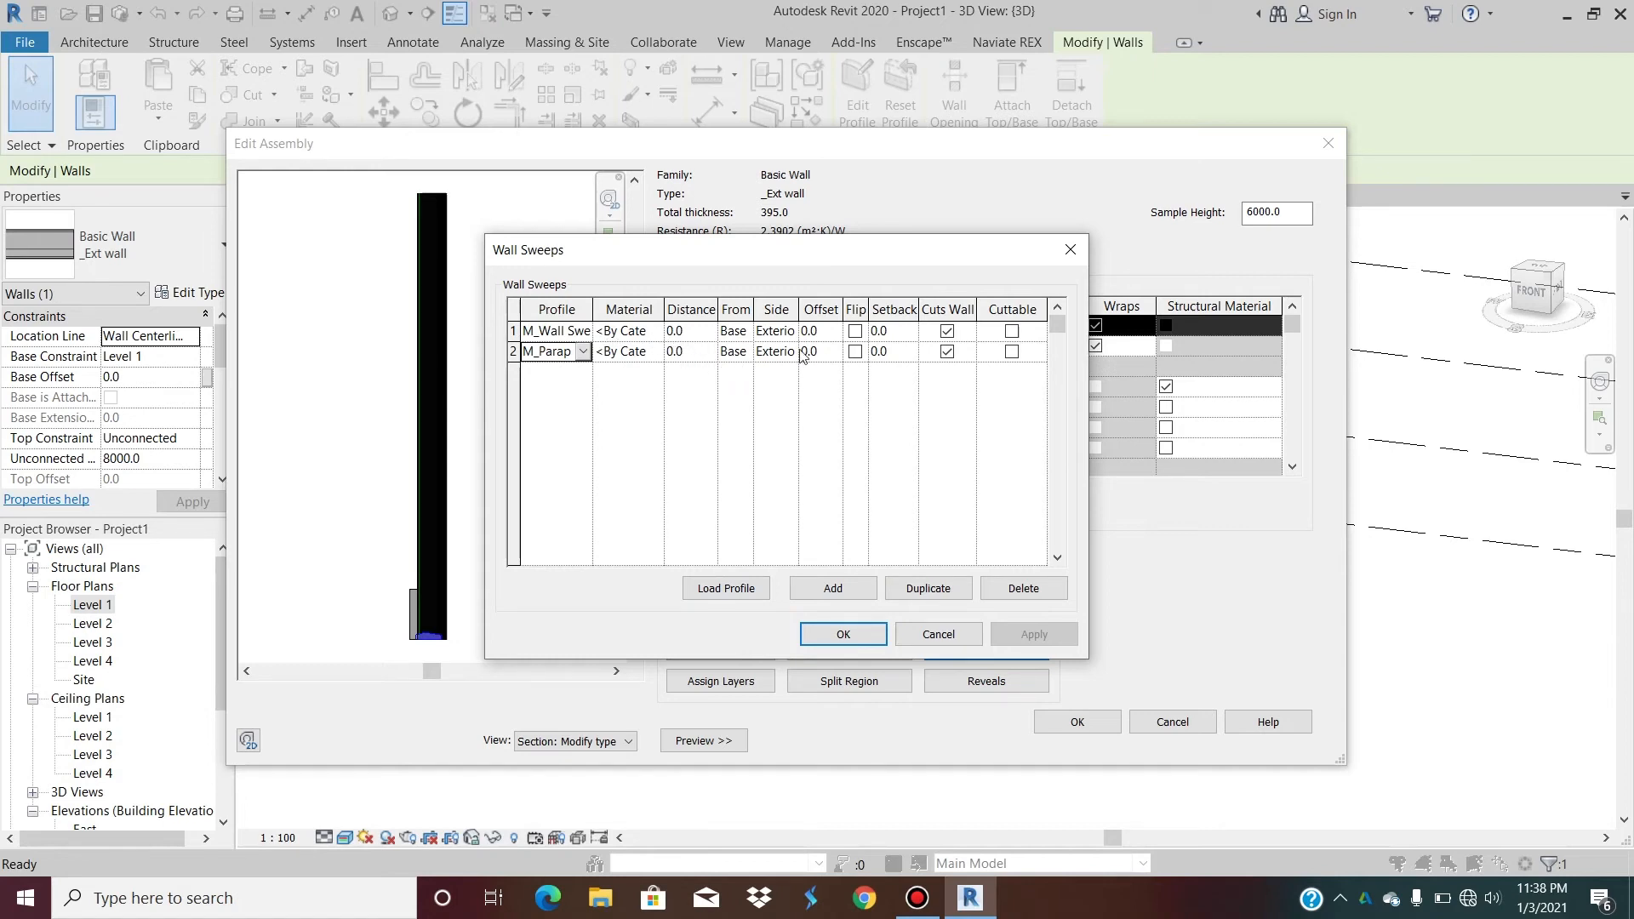
Set the parapet cap sweep's distance from the wall base to 300 and apply it.
click(700, 351)
text(300)
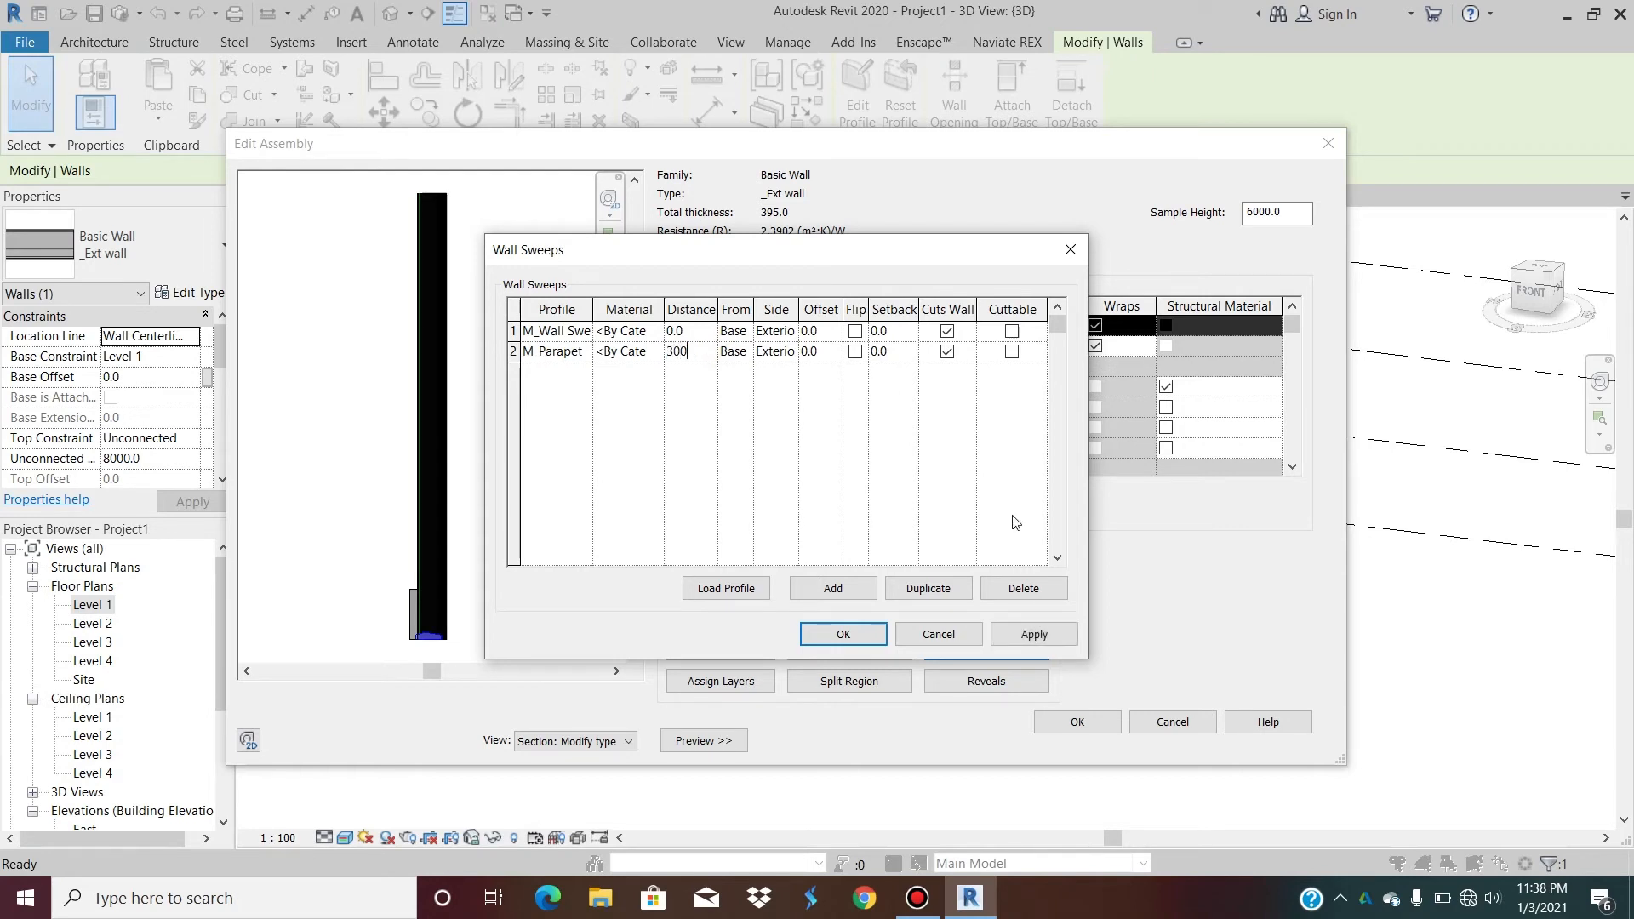
click(1028, 640)
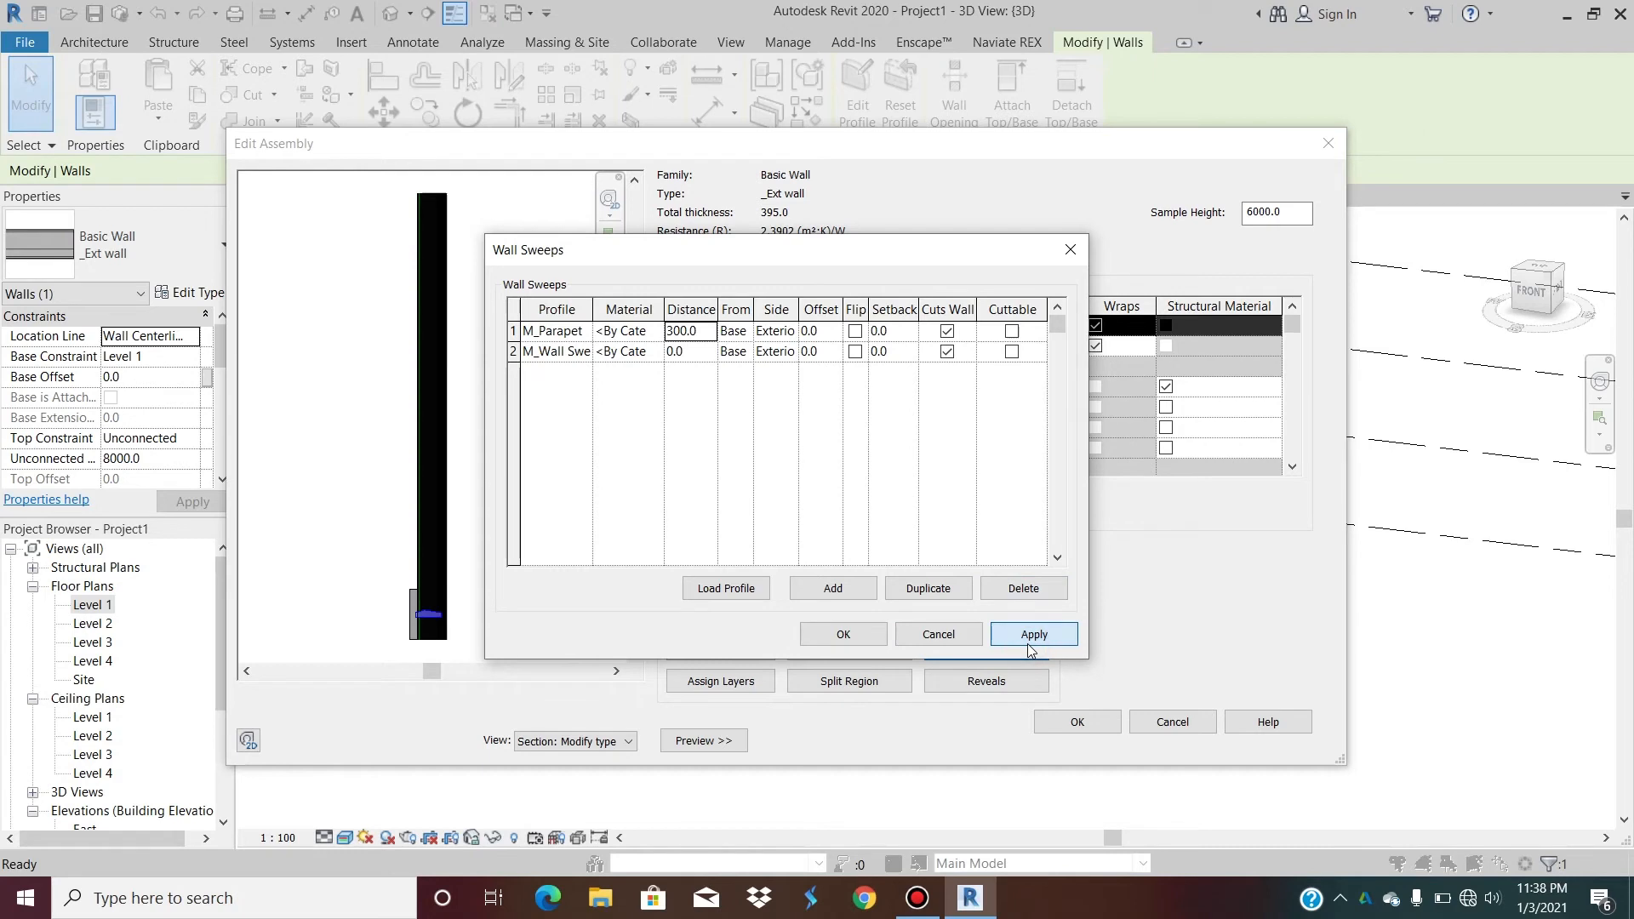
Raise the parapet cap sweep's distance from the base to 600 and apply the change.
click(708, 331)
double_click(709, 331)
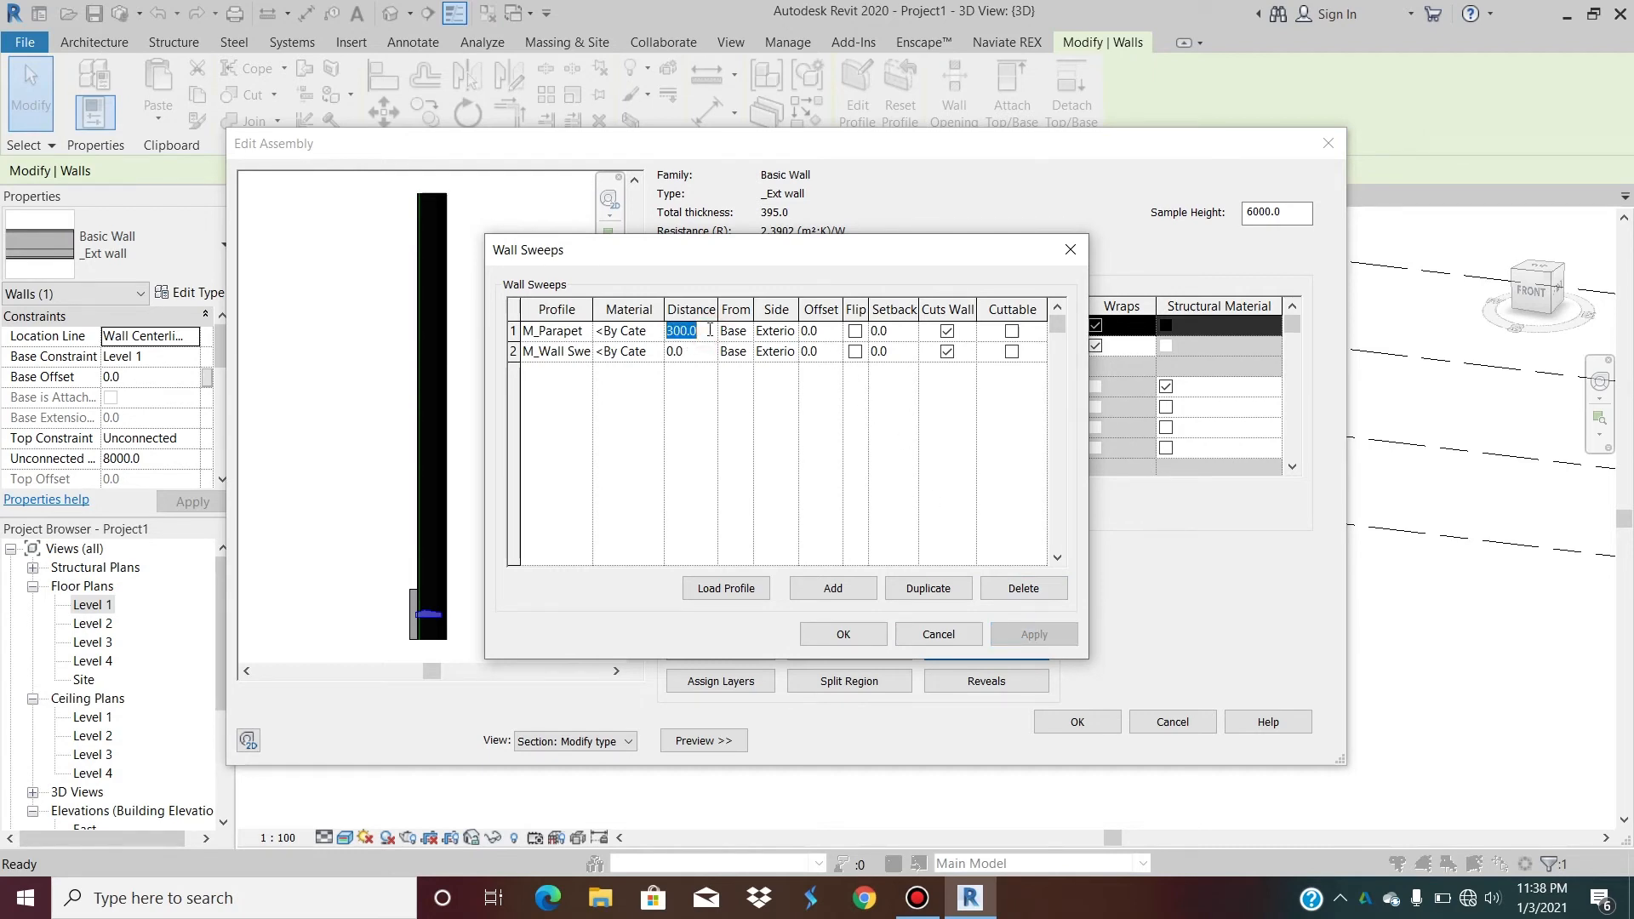
text(600)
key(Tab)
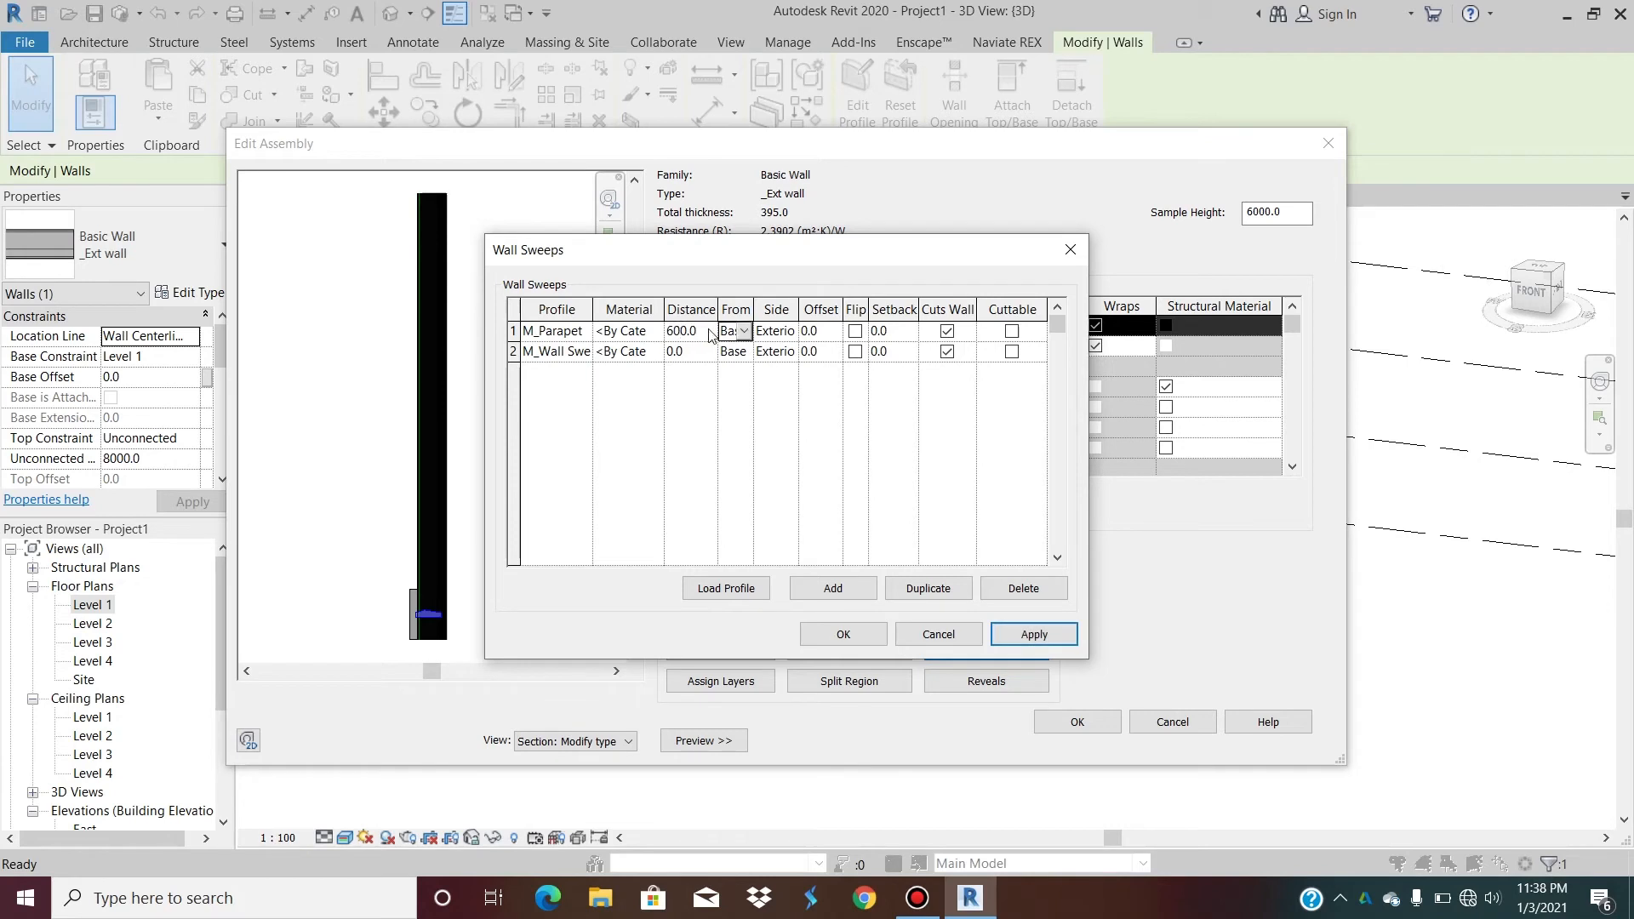
click(1034, 638)
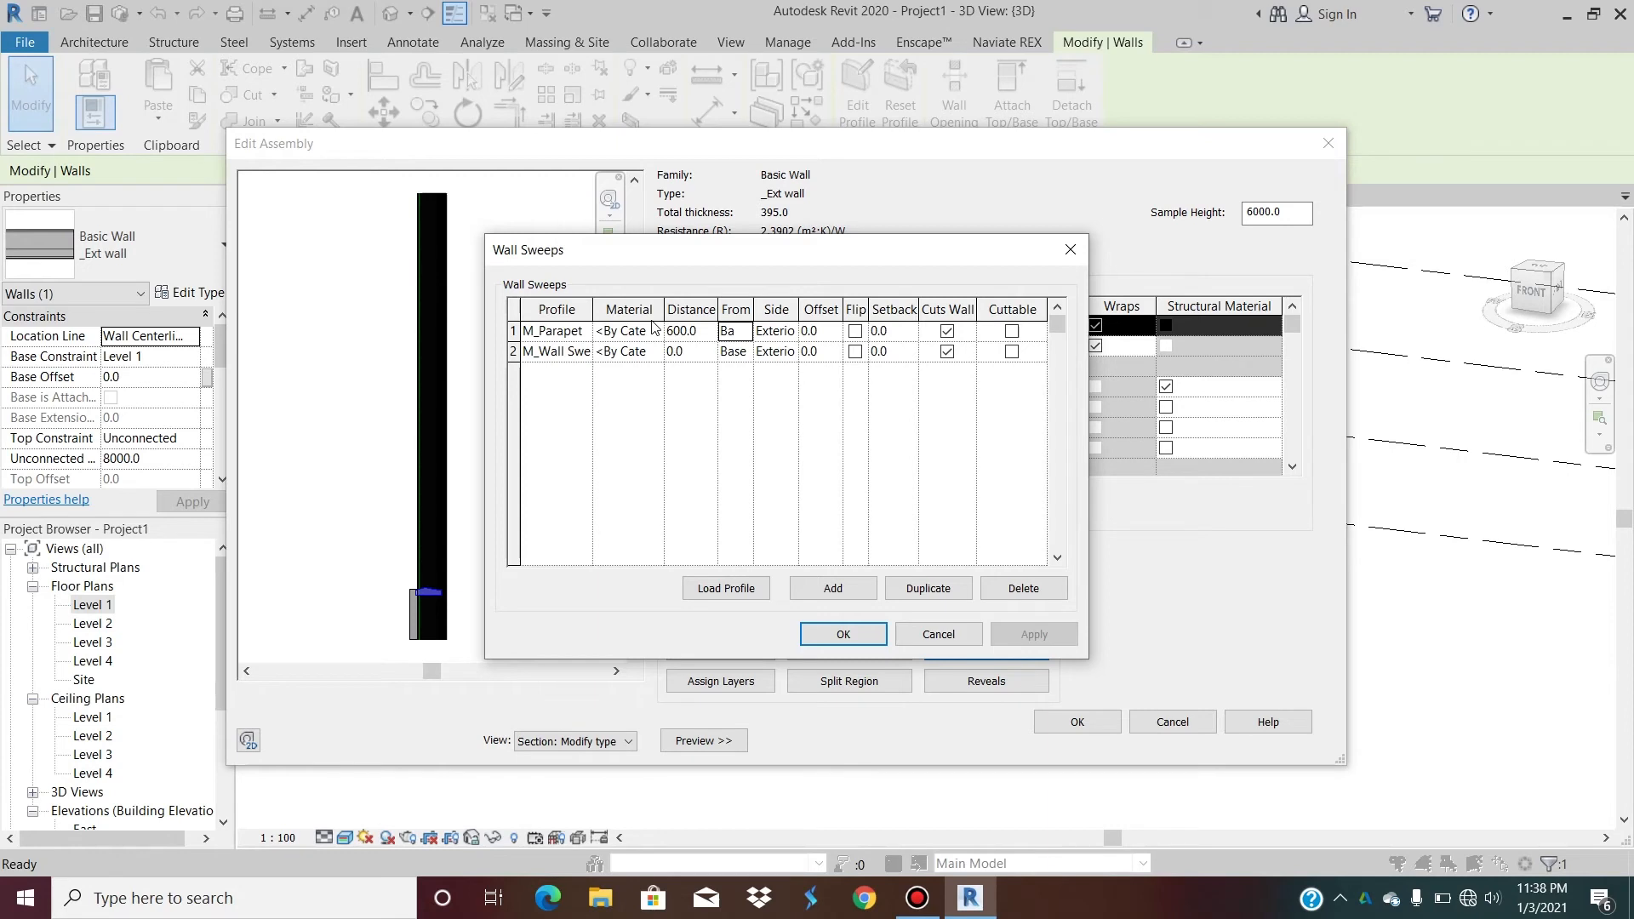
Increase the parapet cap sweep's distance from the base to 700 and apply it.
click(714, 332)
text(700)
key(Tab)
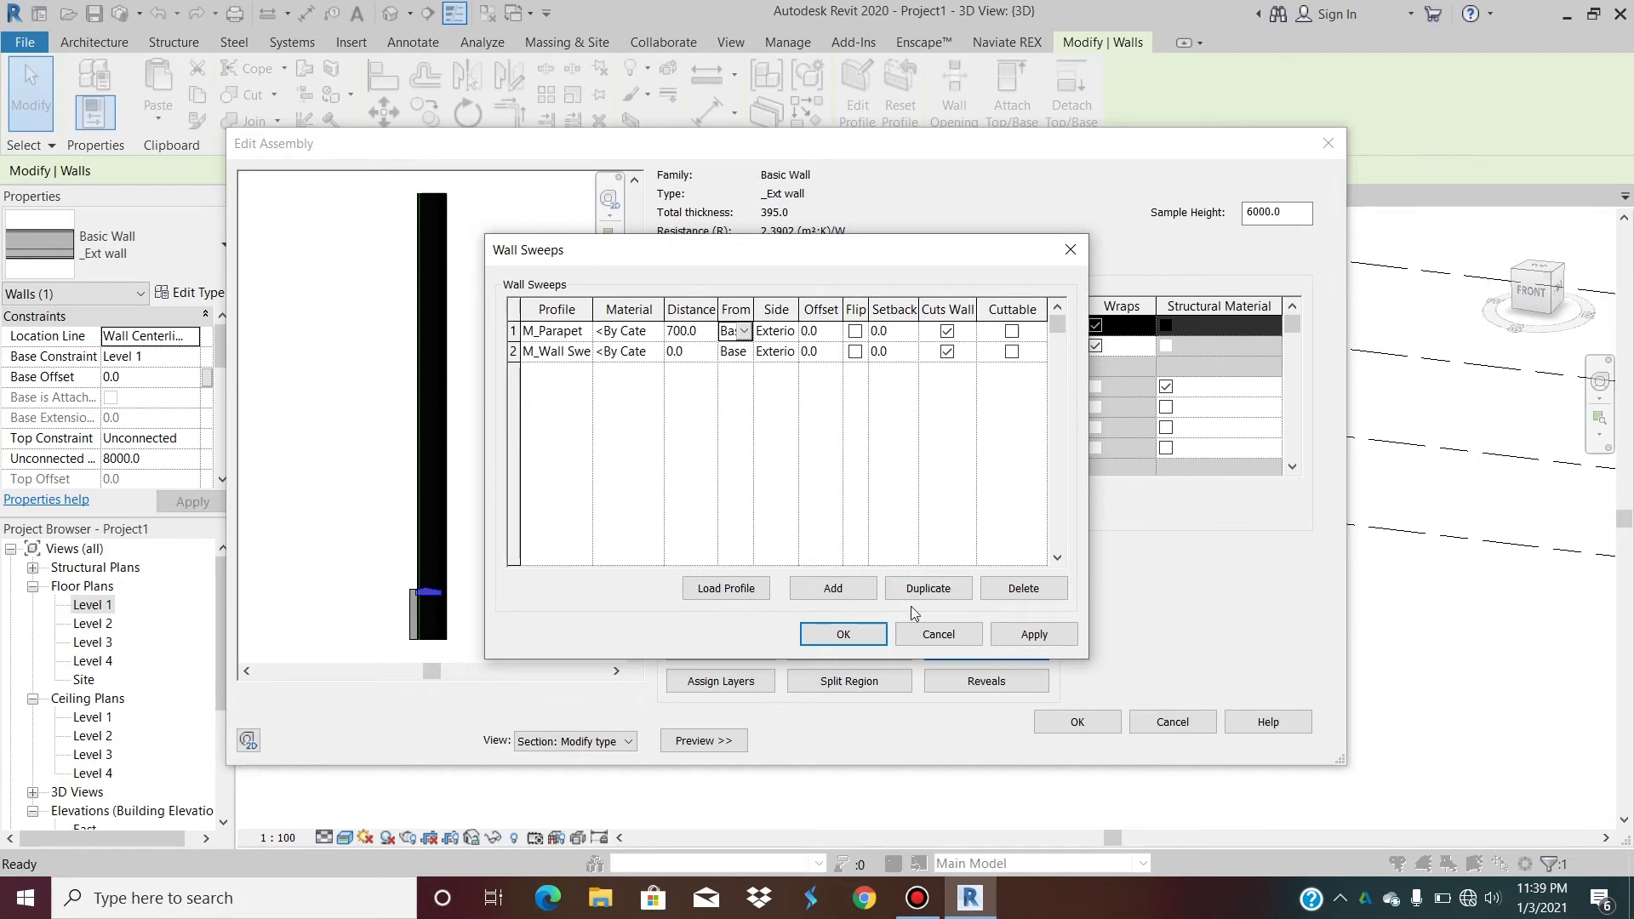
click(1012, 638)
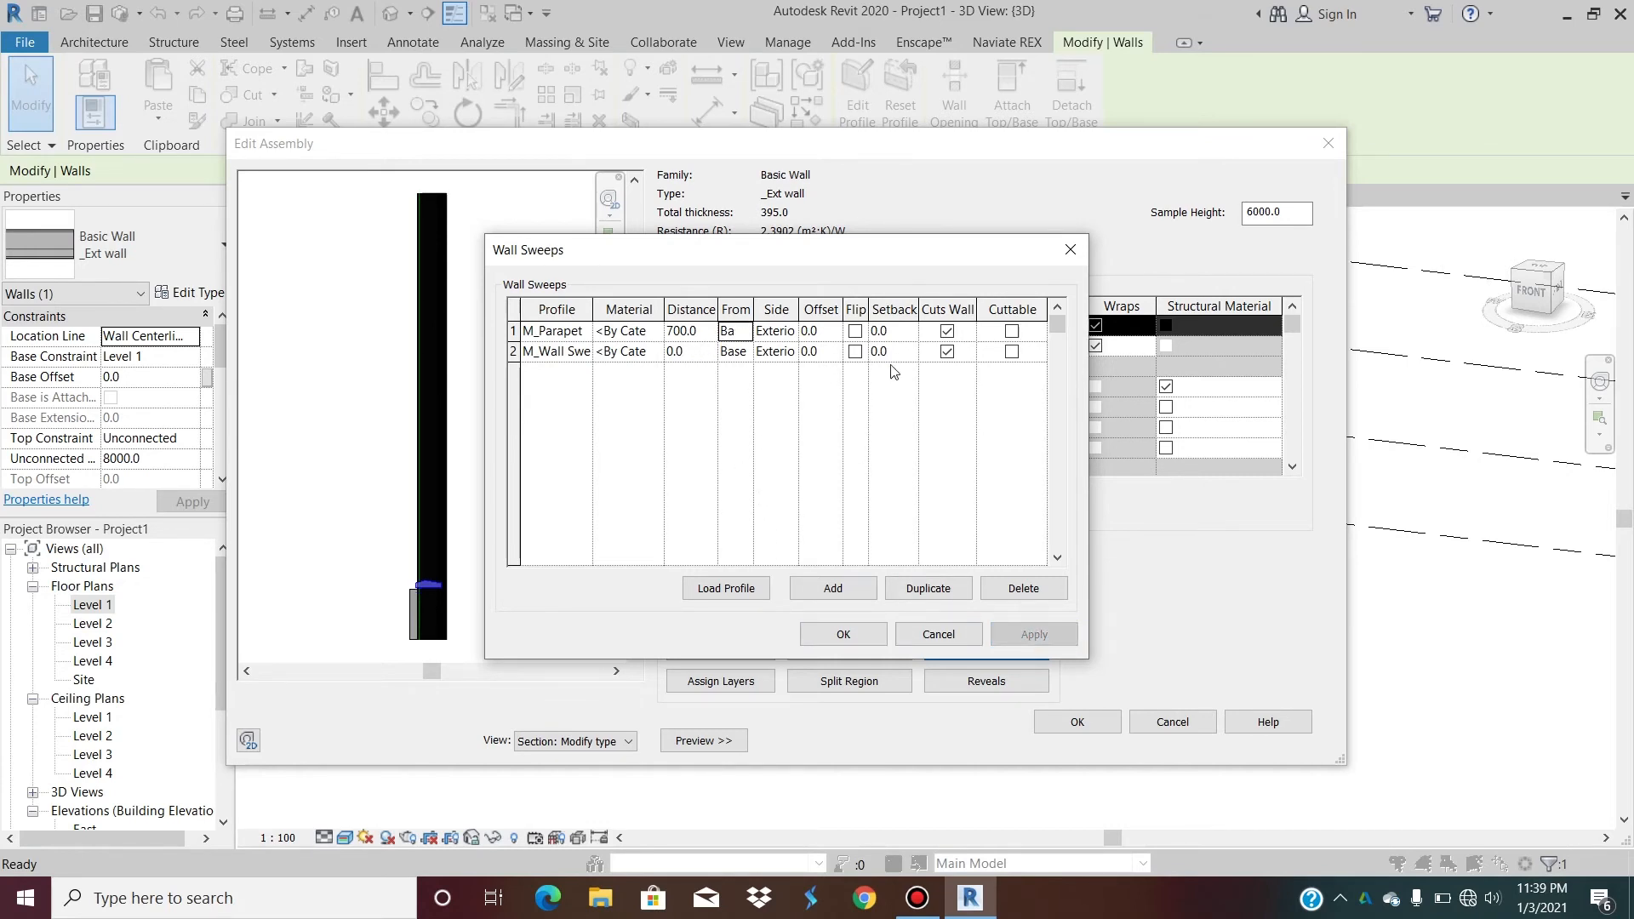
Set the parapet cap sweep's setback to -50 and apply the change.
click(907, 331)
text(-50)
key(Tab)
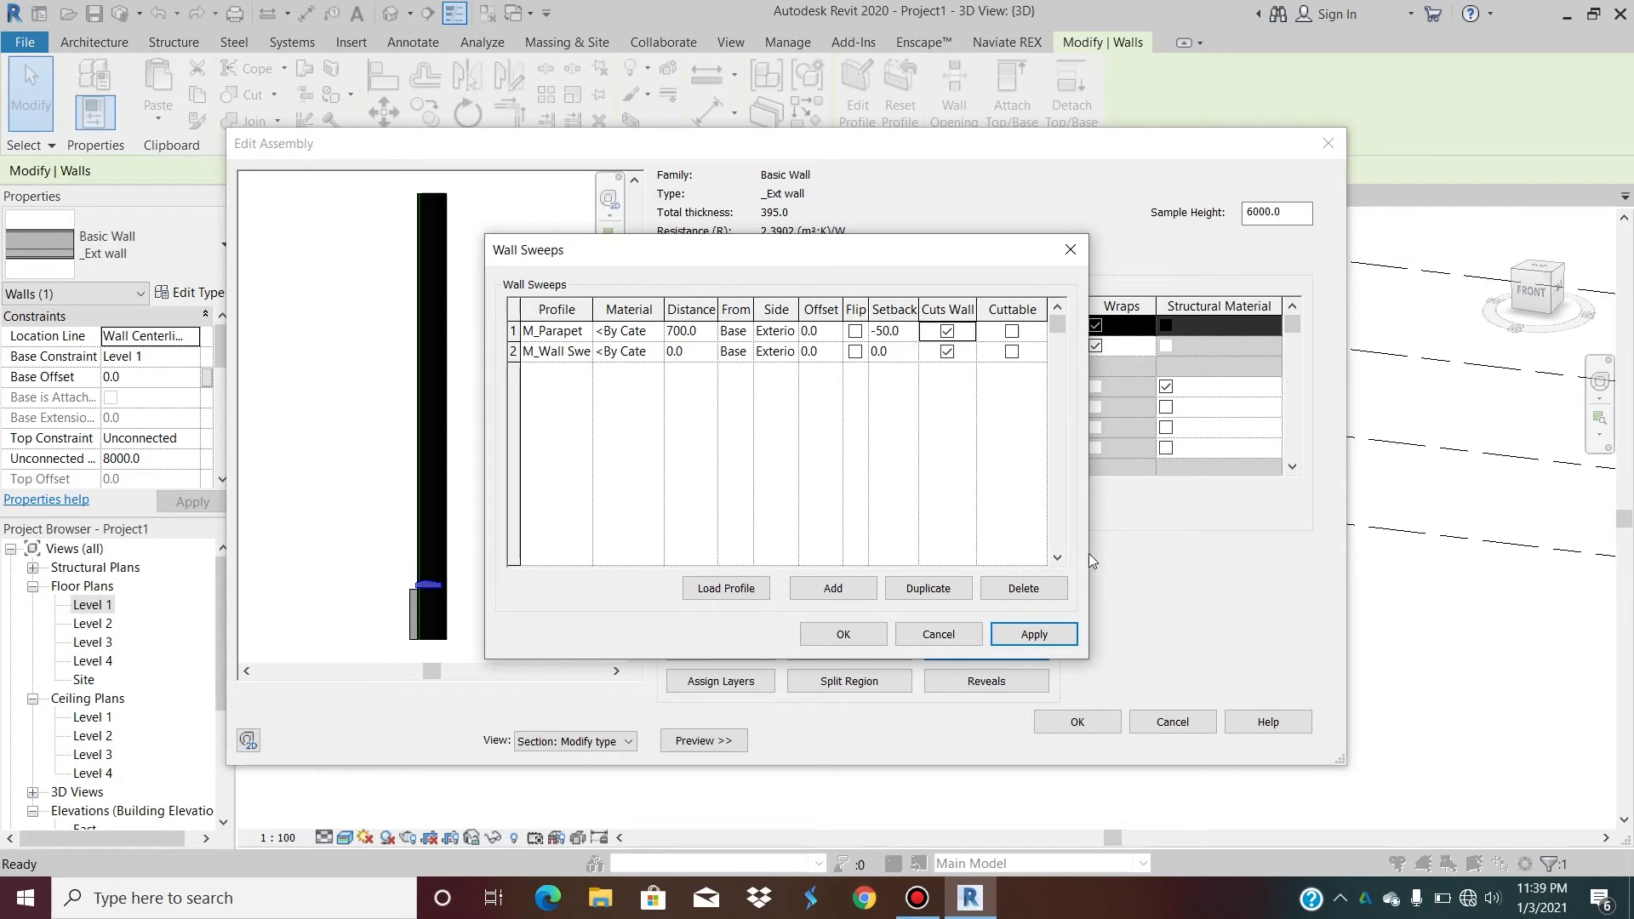
click(1040, 640)
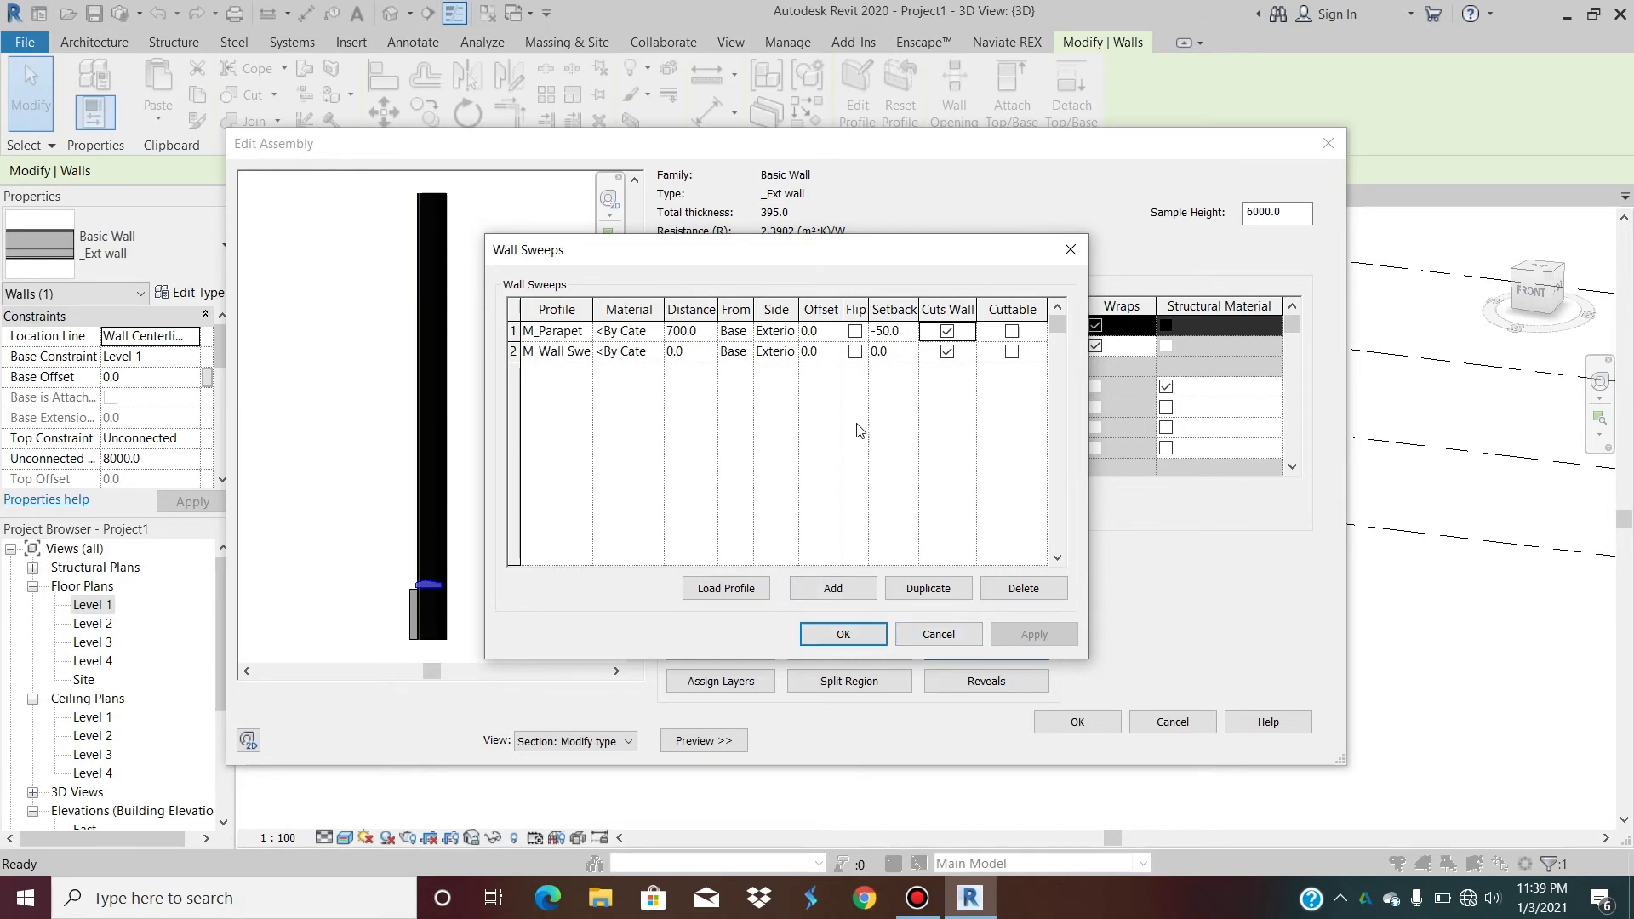
Set the parapet cap sweep's offset to -50 and apply the change.
click(822, 331)
key(BackSpace)
key(BackSpace)
key(BackSpace)
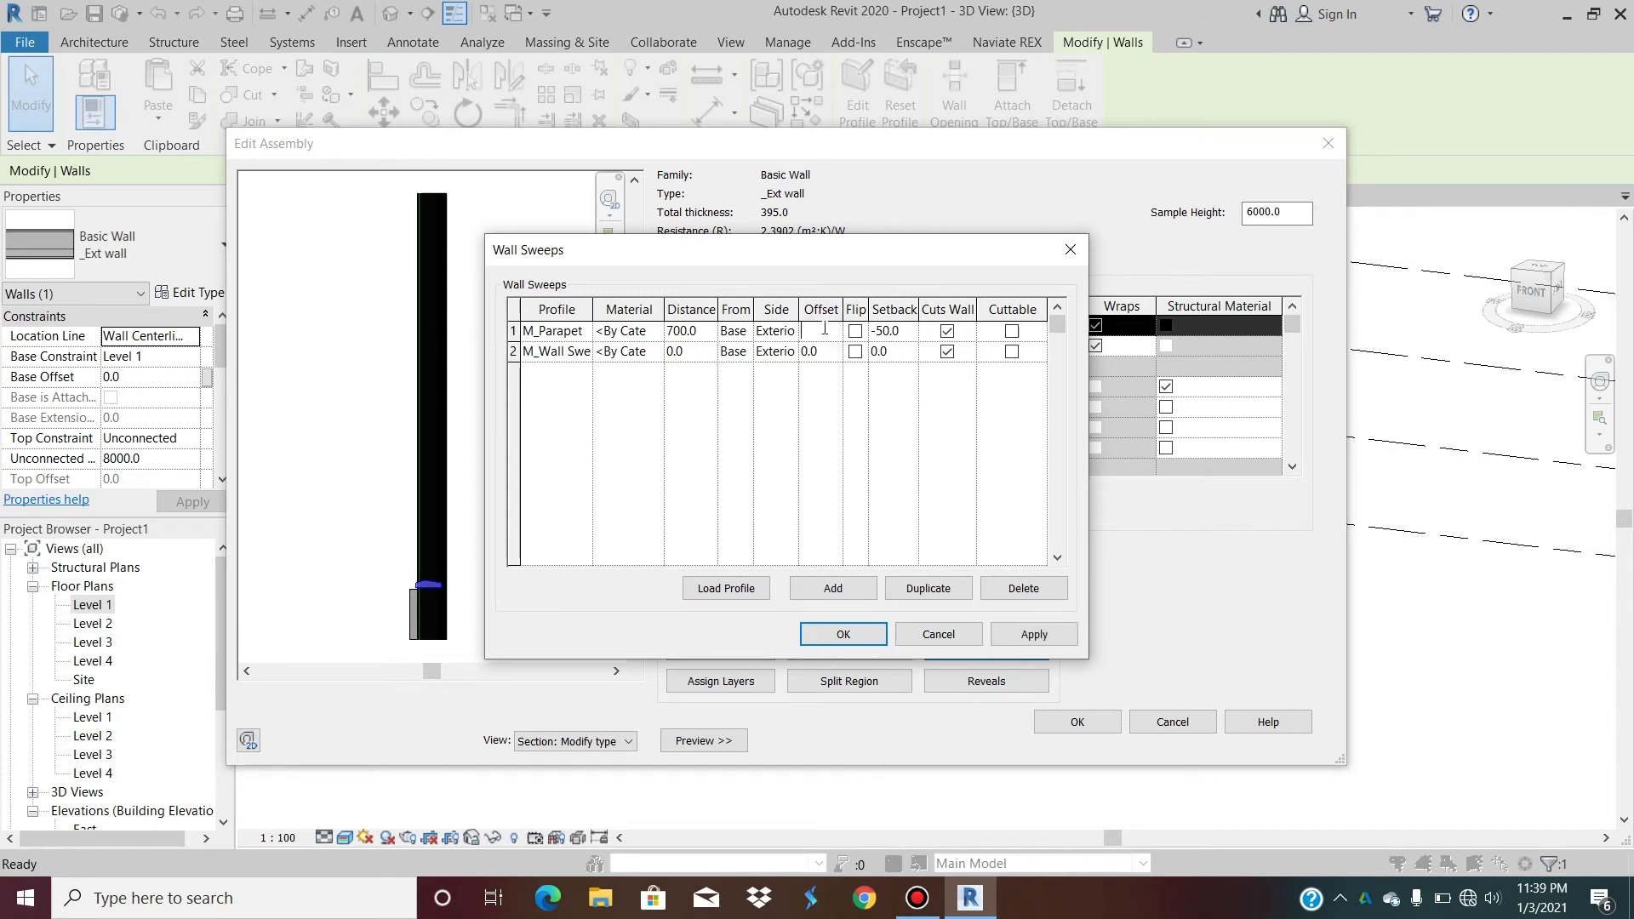
text(-50)
key(Tab)
click(1024, 635)
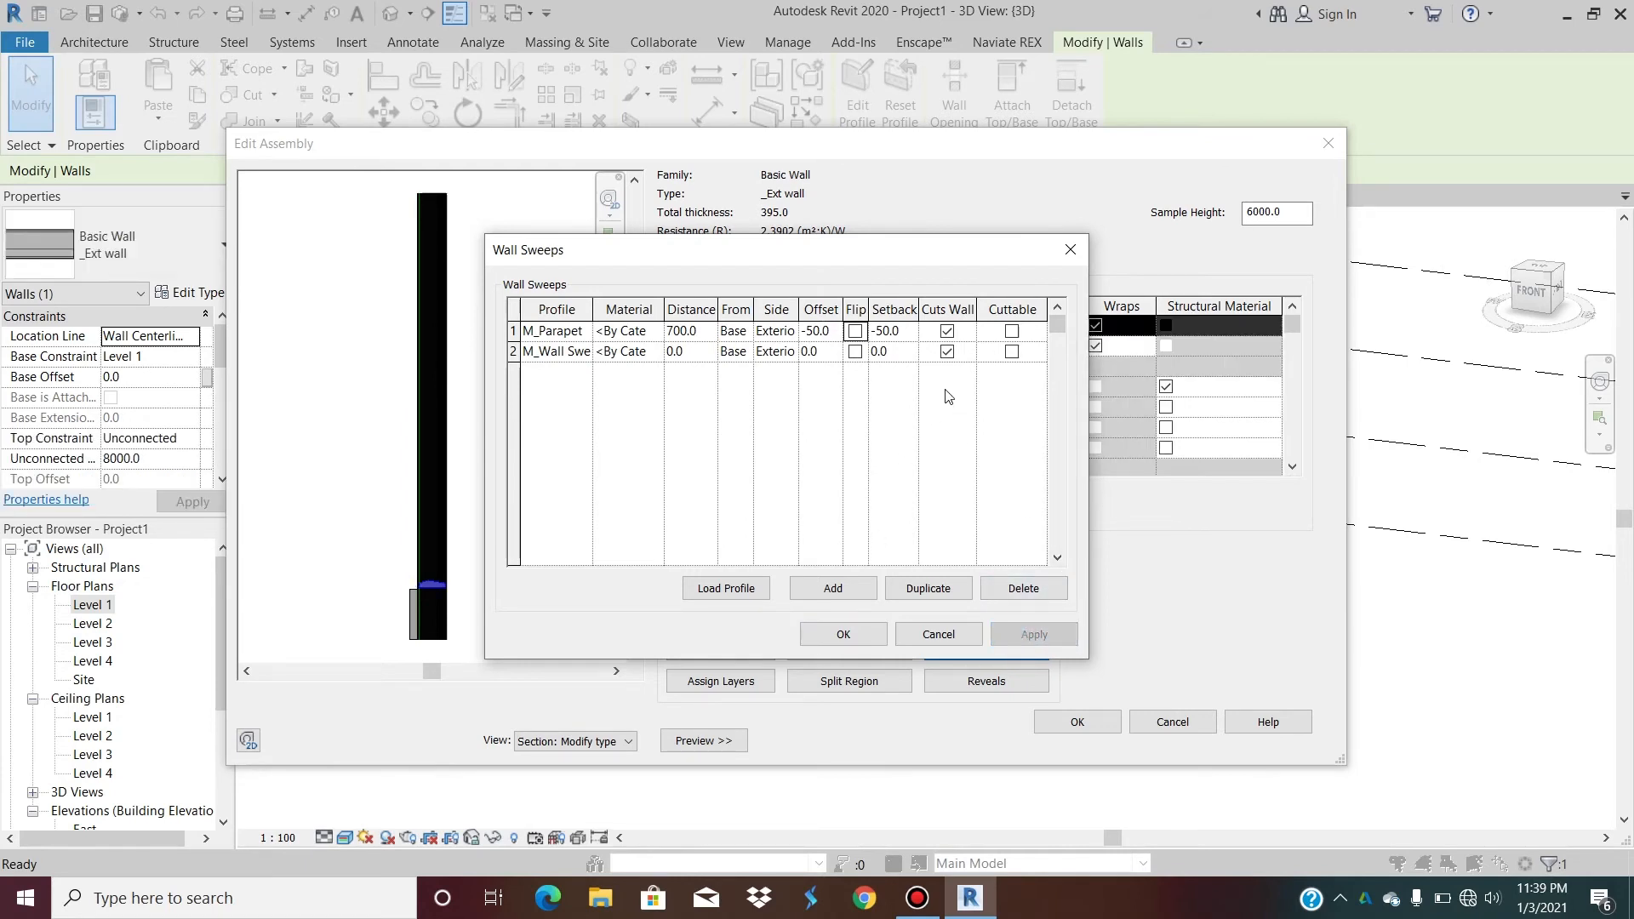
Change the parapet cap sweep's setback to 50 and apply it.
click(911, 335)
text(50)
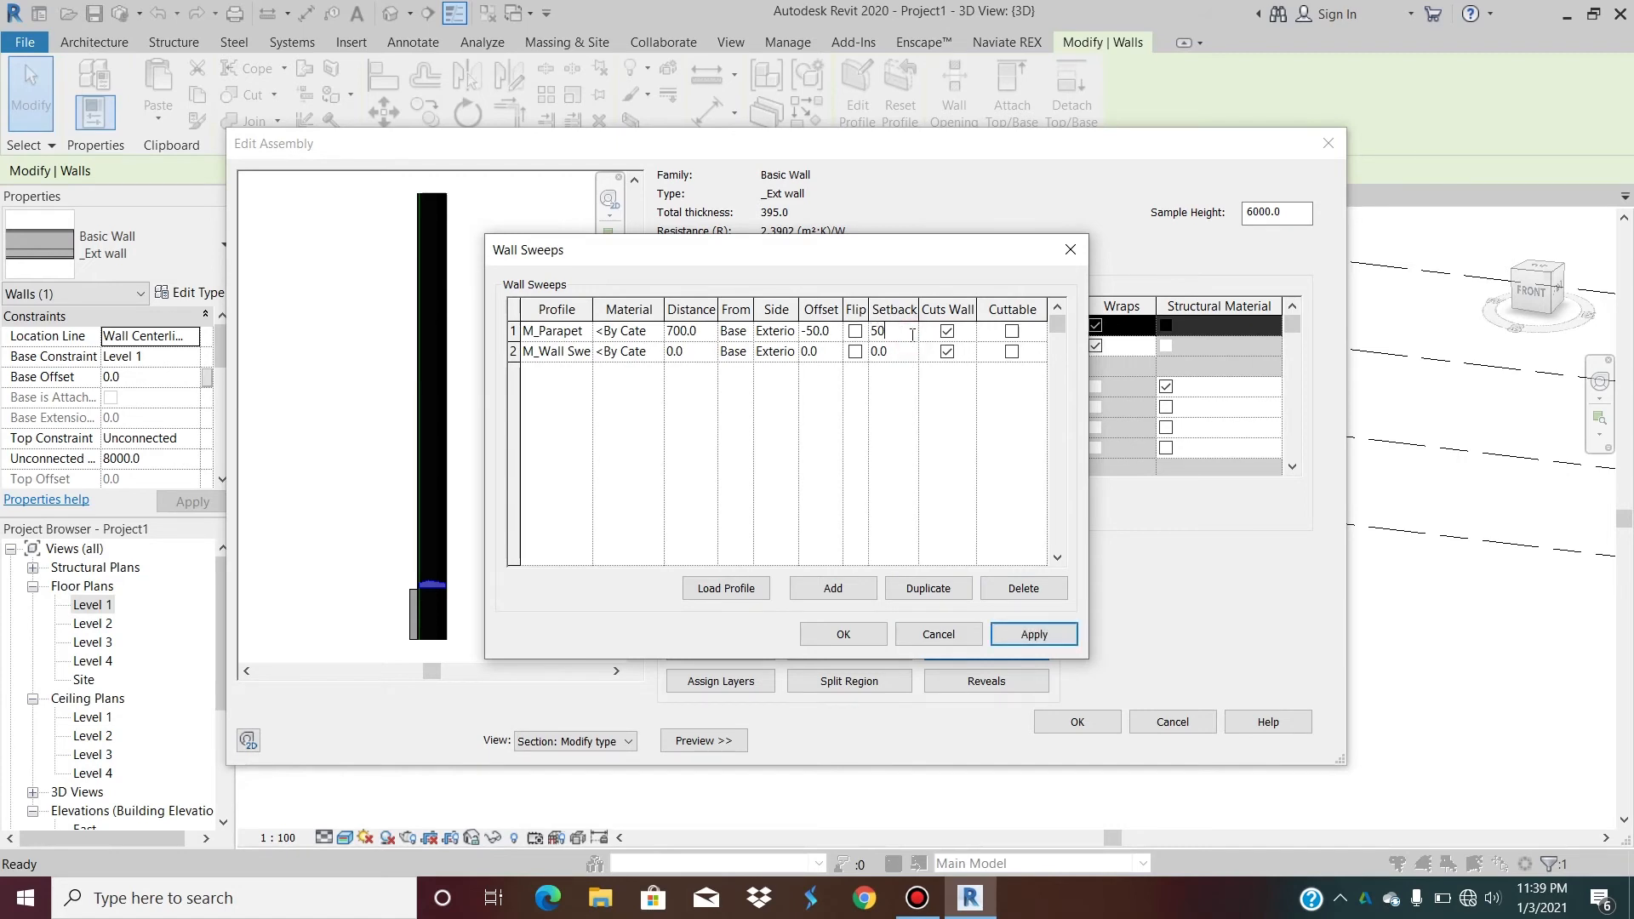
key(Tab)
click(1034, 636)
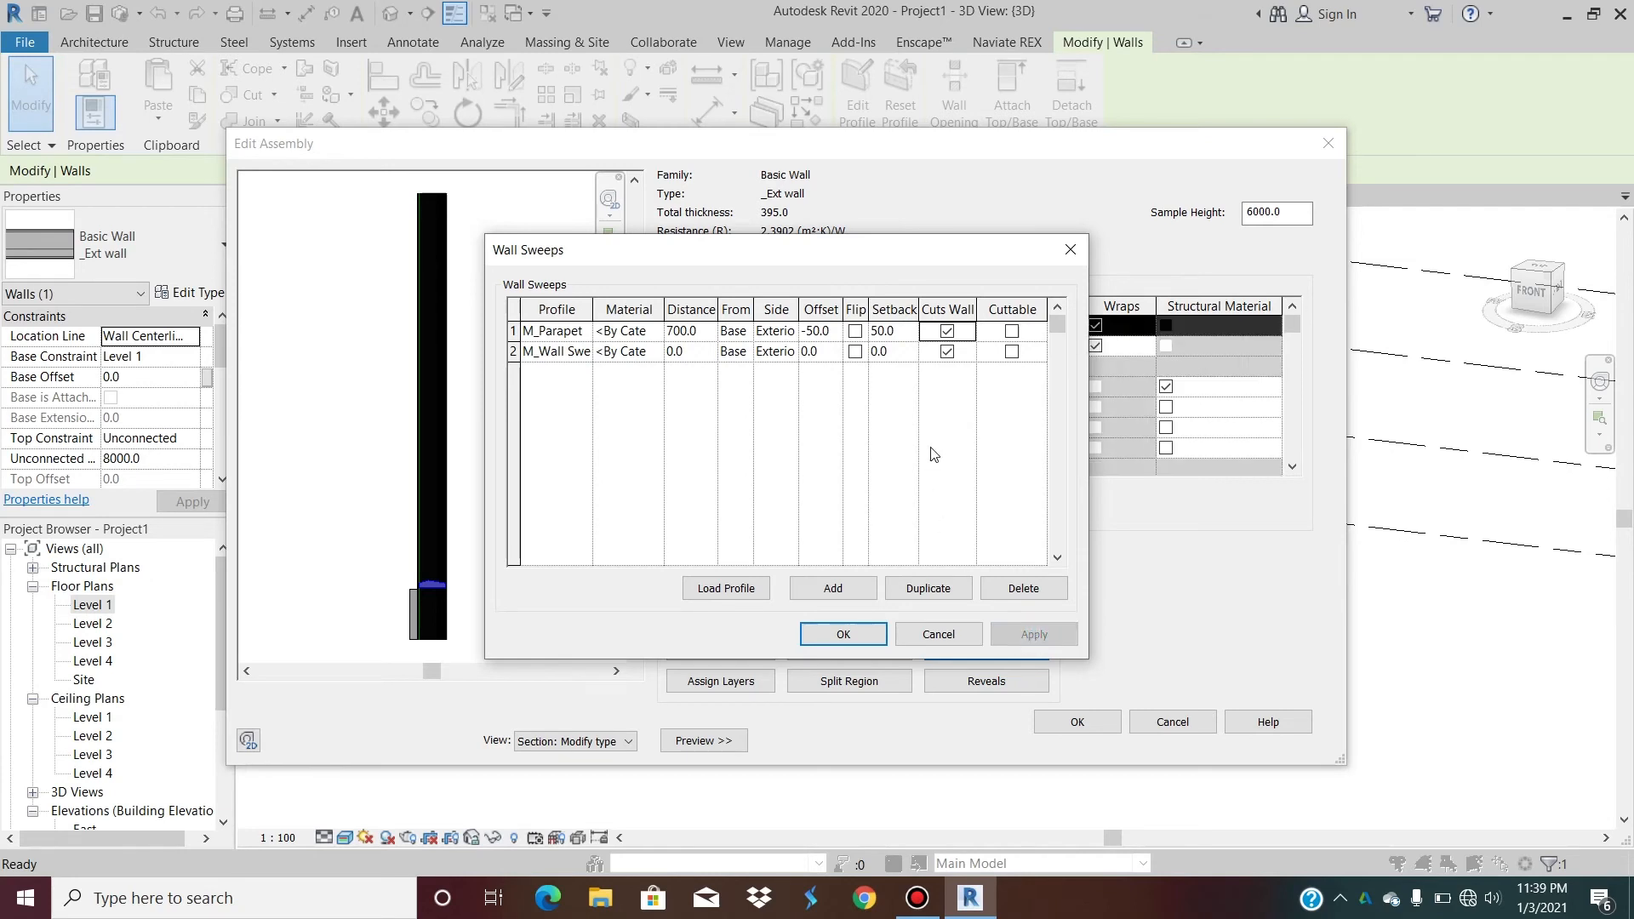
Reset the parapet cap sweep's offset to 0, apply it, and accept the wall sweep settings.
click(839, 334)
click(840, 334)
key(BackSpace)
key(BackSpace)
key(BackSpace)
key(BackSpace)
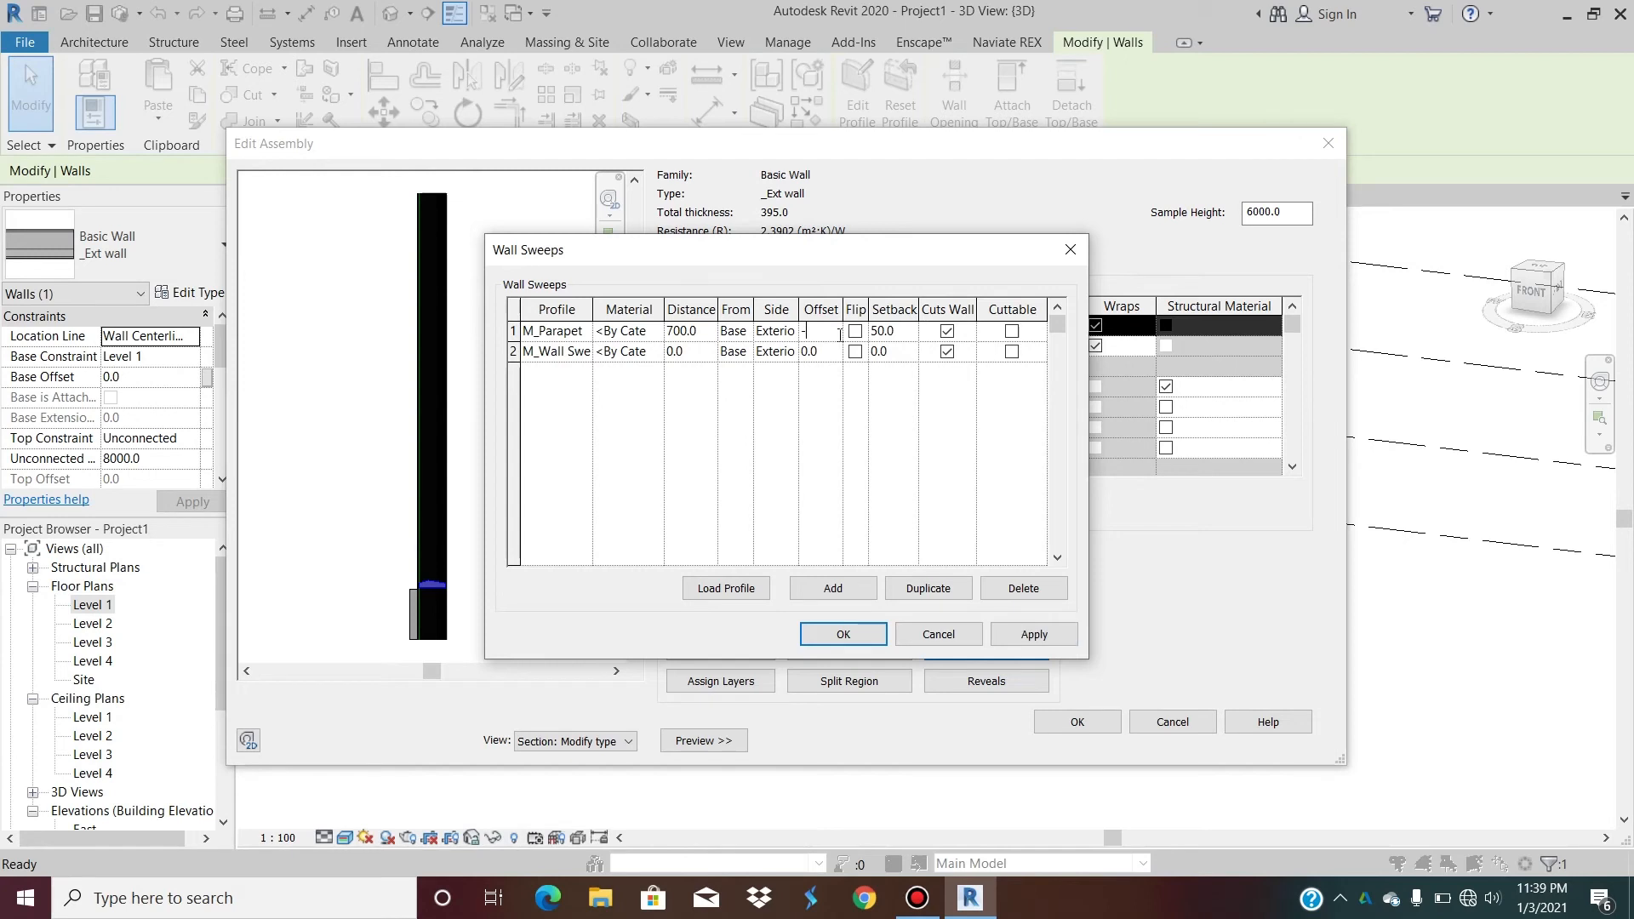
text(0)
key(Tab)
click(1032, 632)
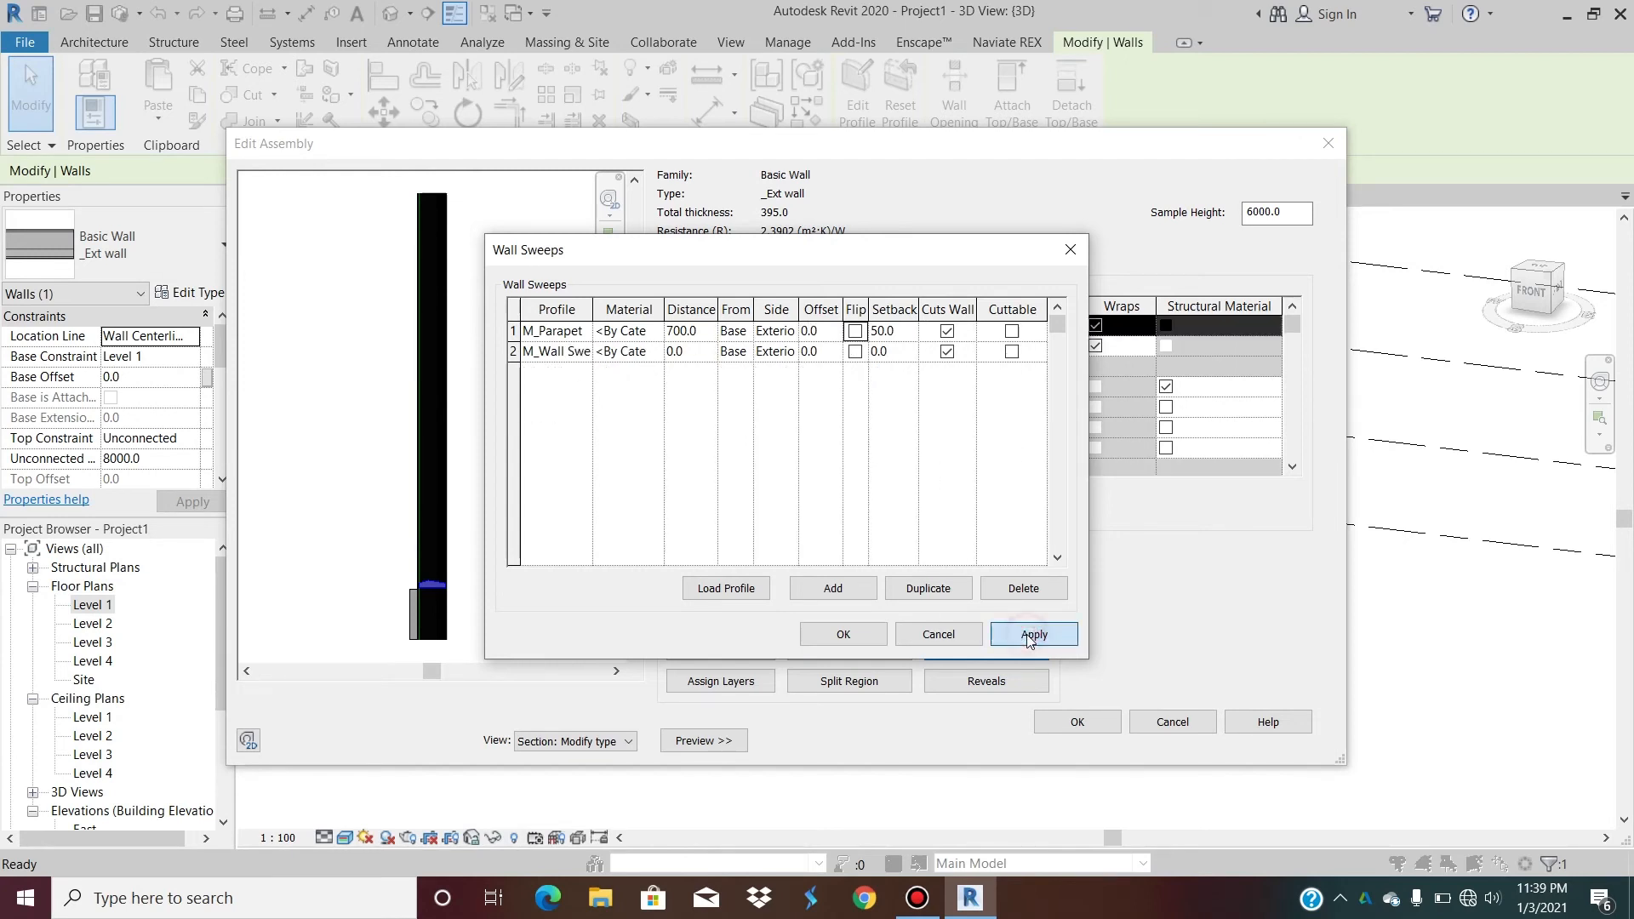
click(837, 636)
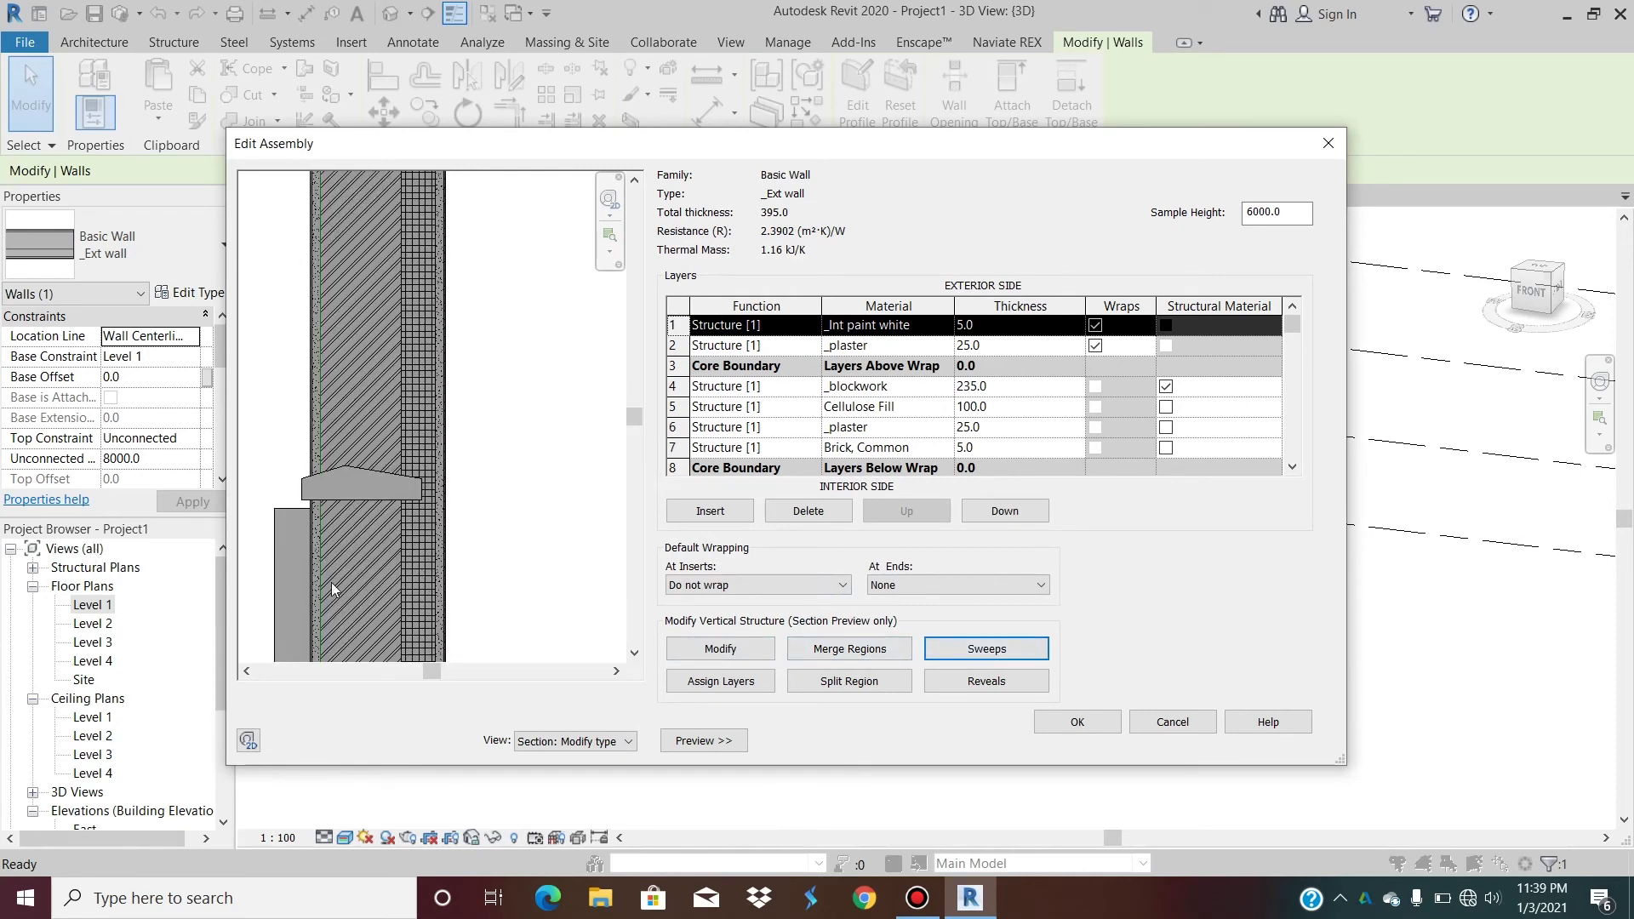
Reopen the wall sweep settings and set the parapet cap sweep's distance from the base to 650.
click(975, 660)
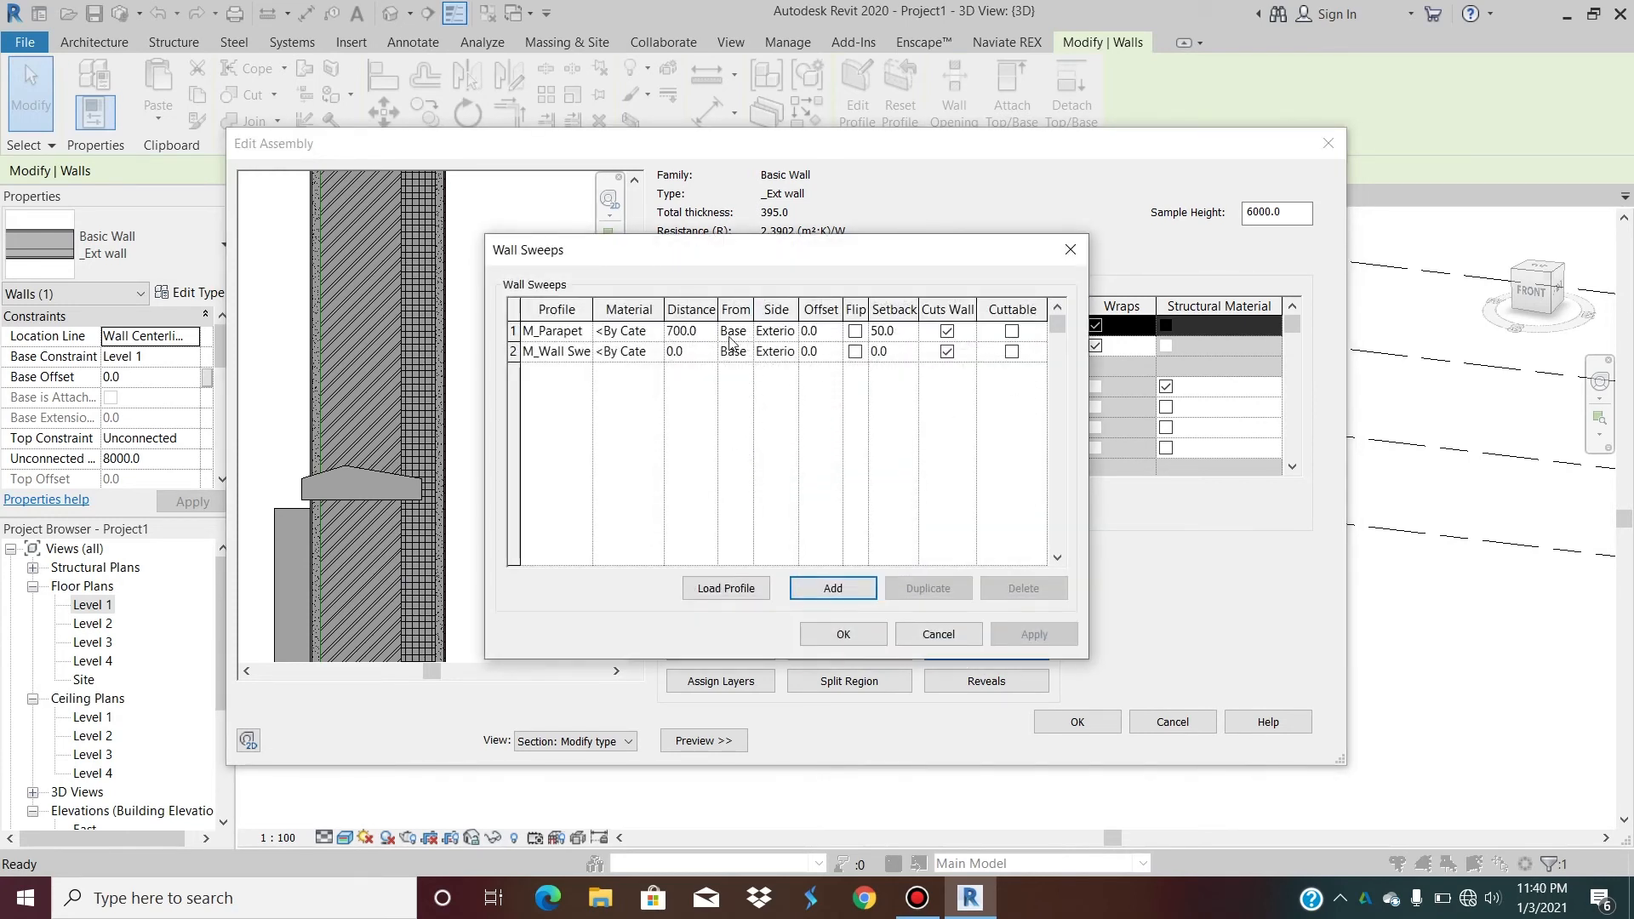
click(699, 333)
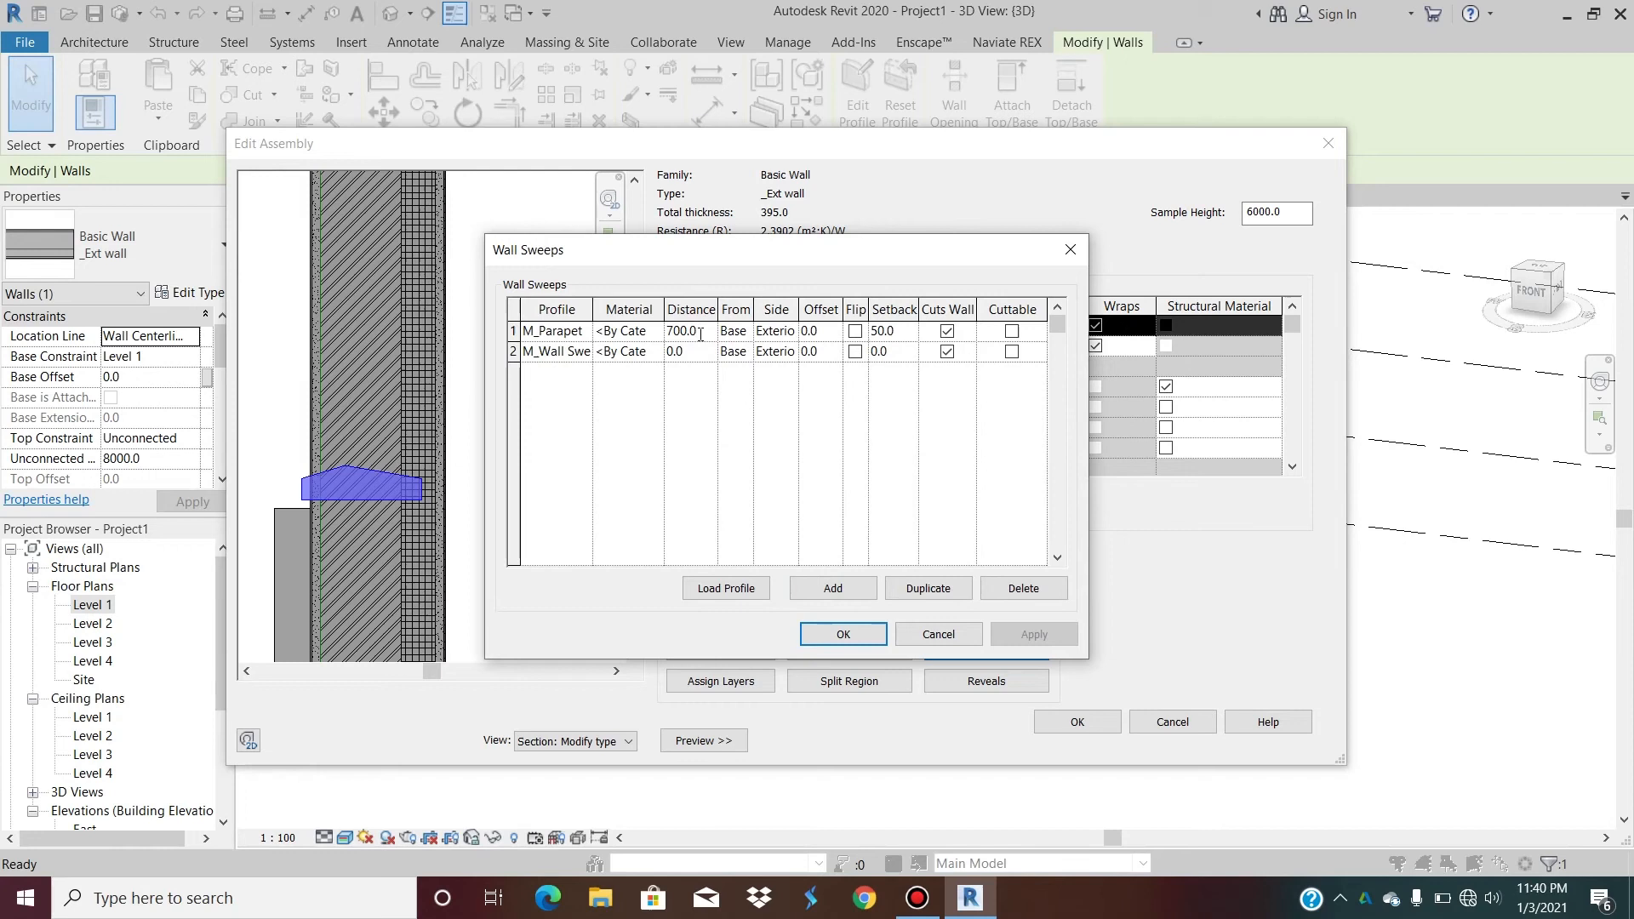
key(BackSpace)
key(BackSpace)
key(BackSpace)
key(BackSpace)
text(650)
key(Tab)
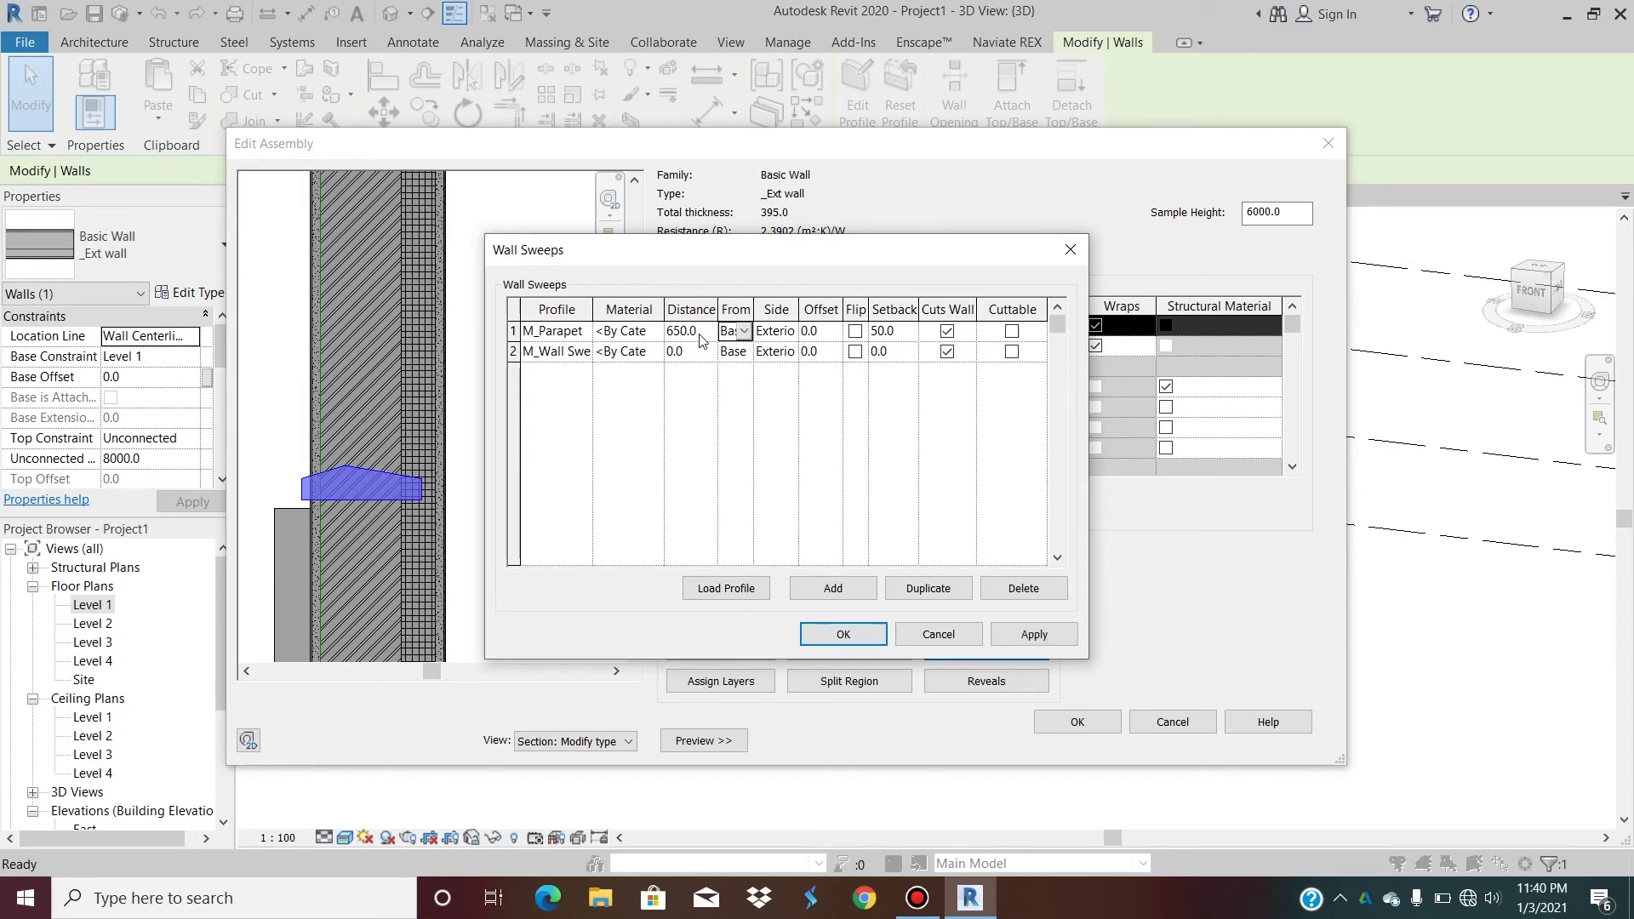
Set the parapet cap sweep's setback to 200 and apply the sweep changes.
click(911, 332)
text(200)
click(1035, 635)
click(858, 529)
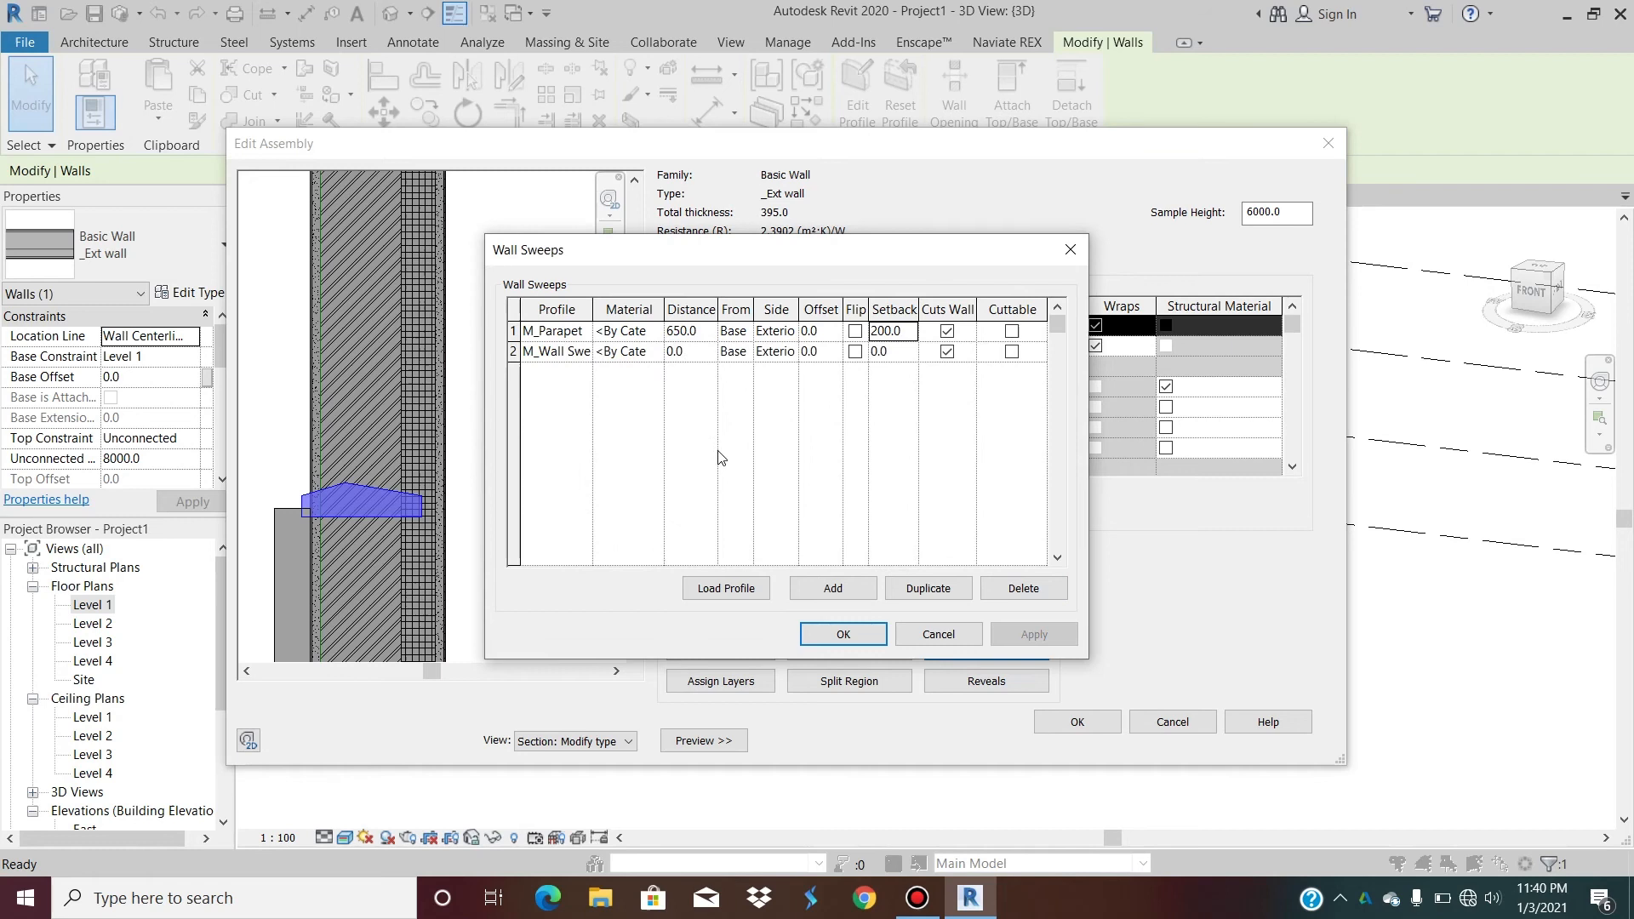
Change the parapet cap sweep's setback to 100 and apply the change.
click(912, 333)
key(BackSpace)
key(BackSpace)
key(BackSpace)
key(BackSpace)
key(BackSpace)
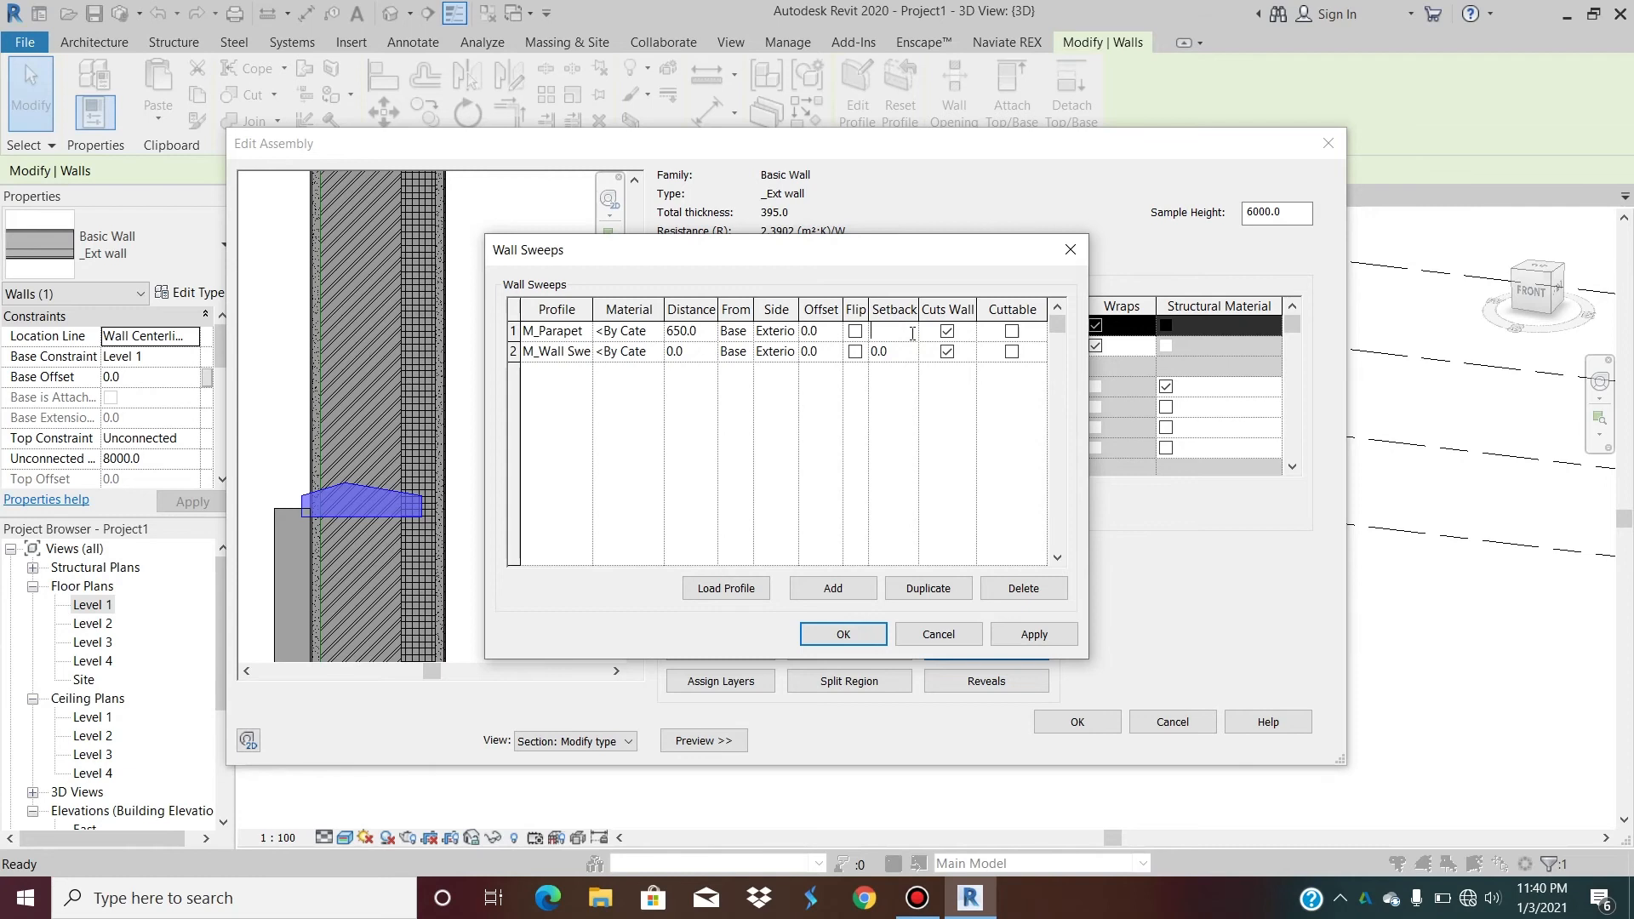
text(100)
key(Tab)
click(1031, 640)
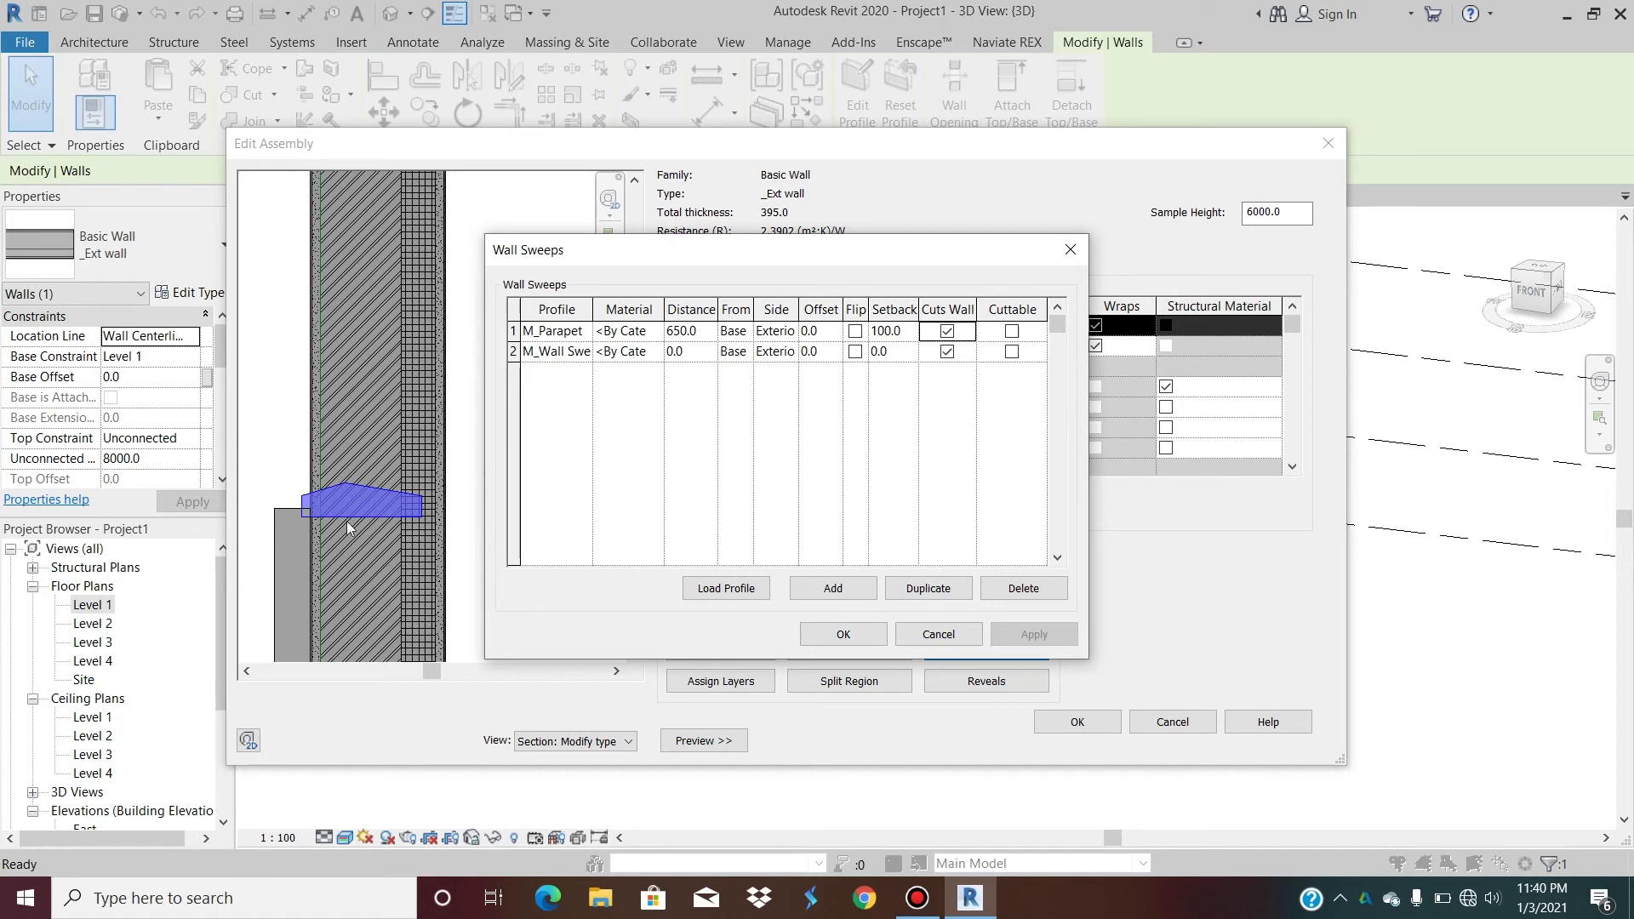
Set the brick soldier course sweep's setback to 200 and apply it.
click(916, 333)
click(902, 353)
text(200)
click(1043, 631)
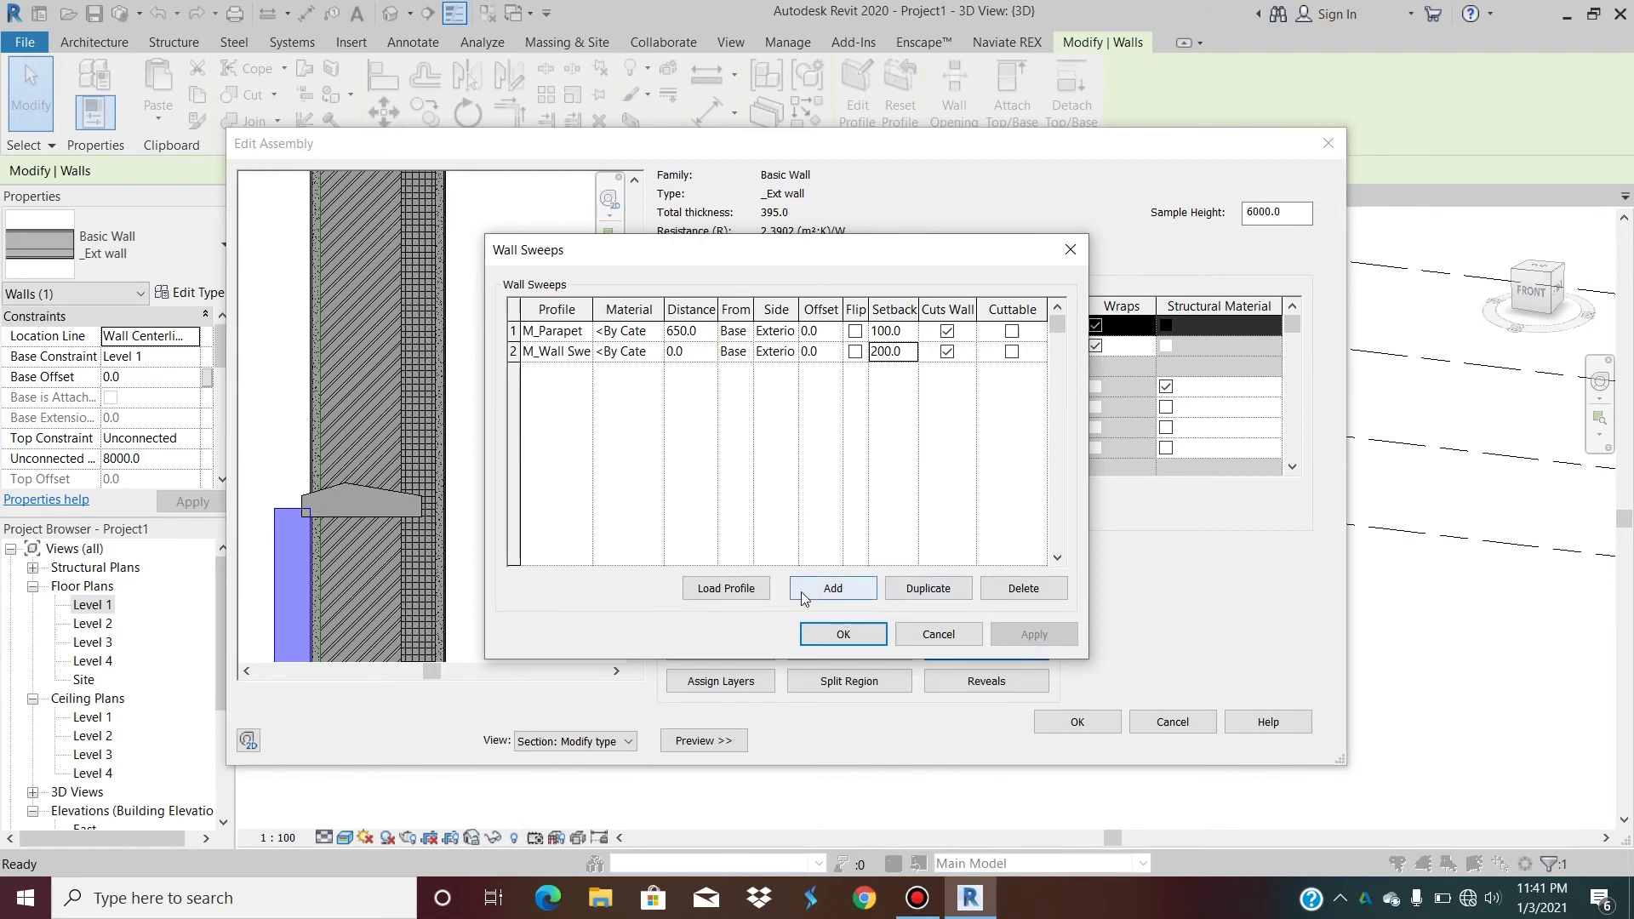
Delete the parapet cap sweep from the _Ext wall type and apply the change.
click(521, 334)
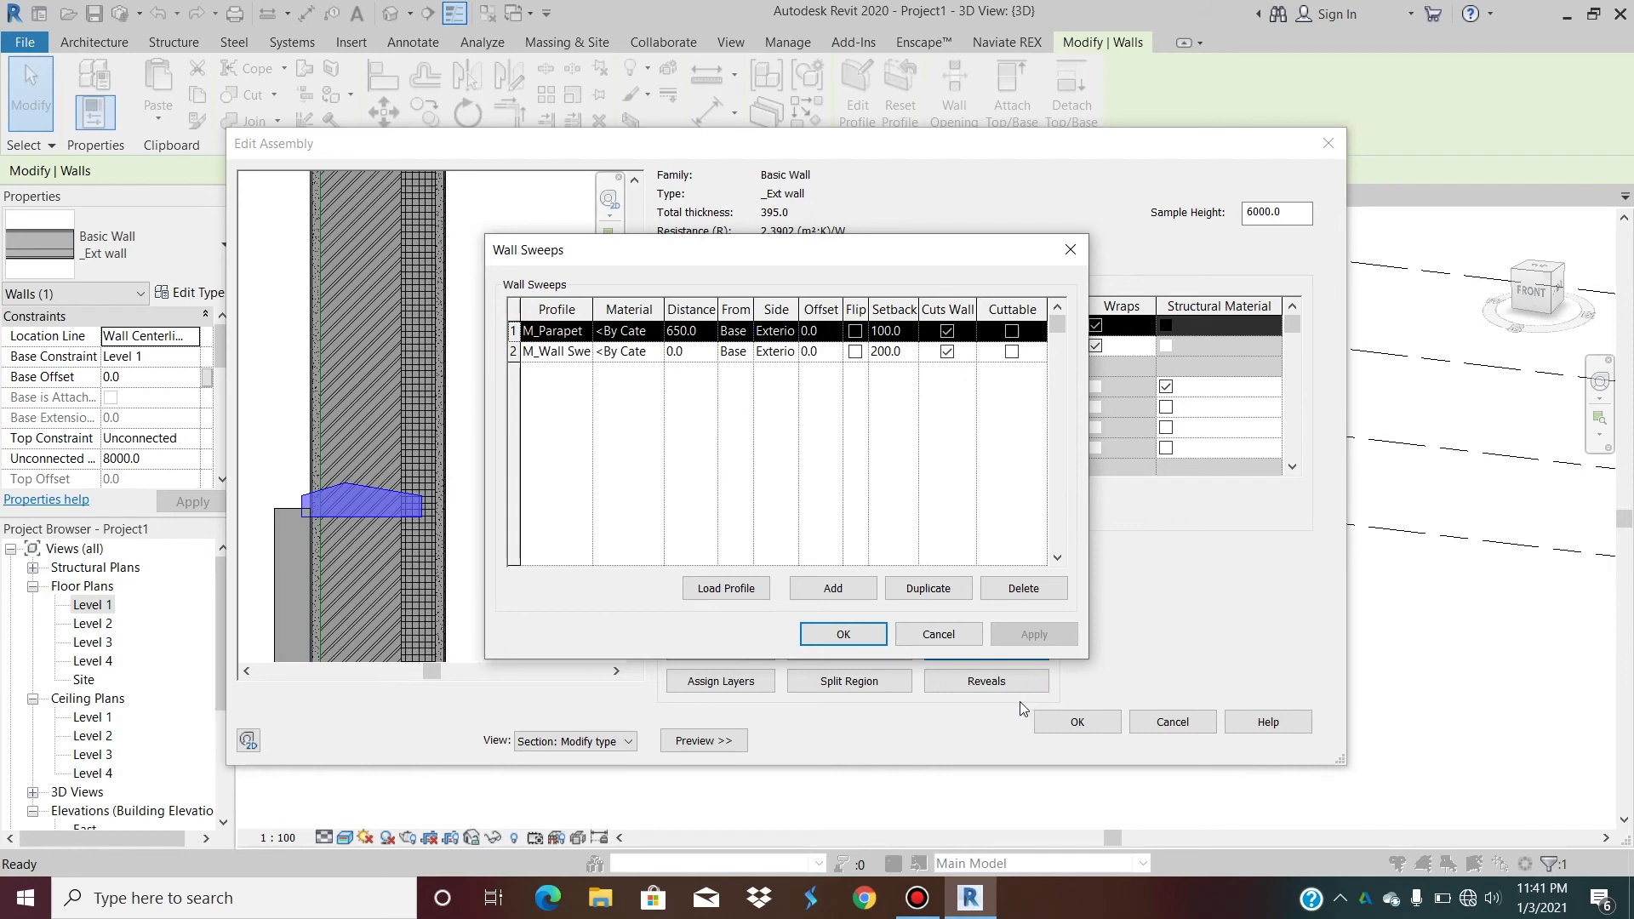
click(1023, 590)
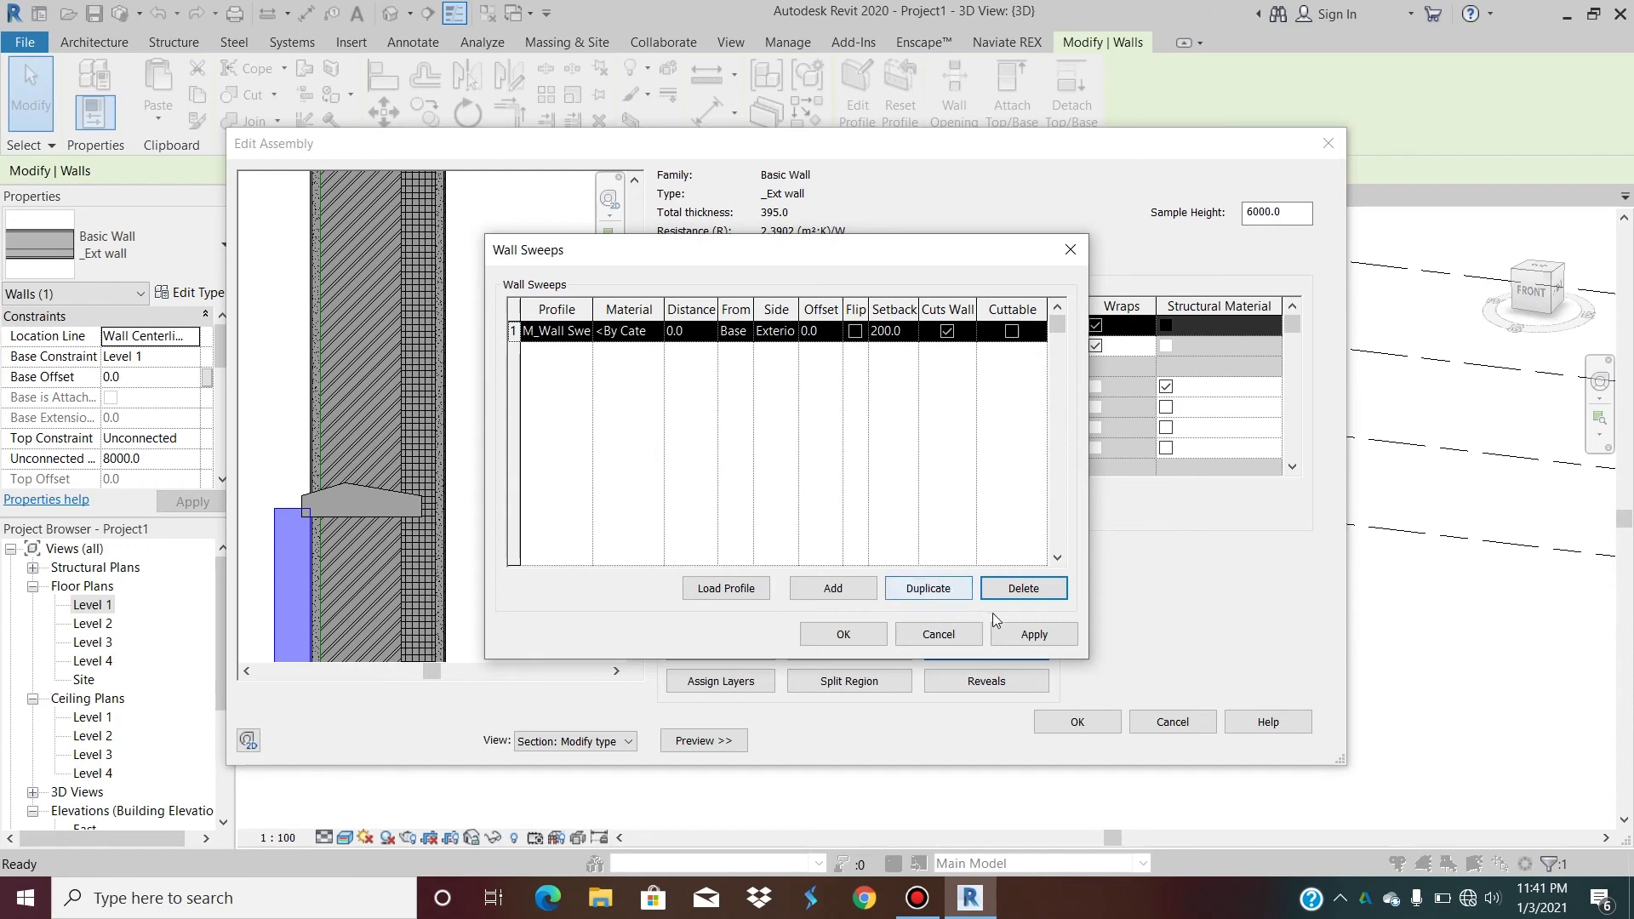
click(1027, 635)
click(738, 449)
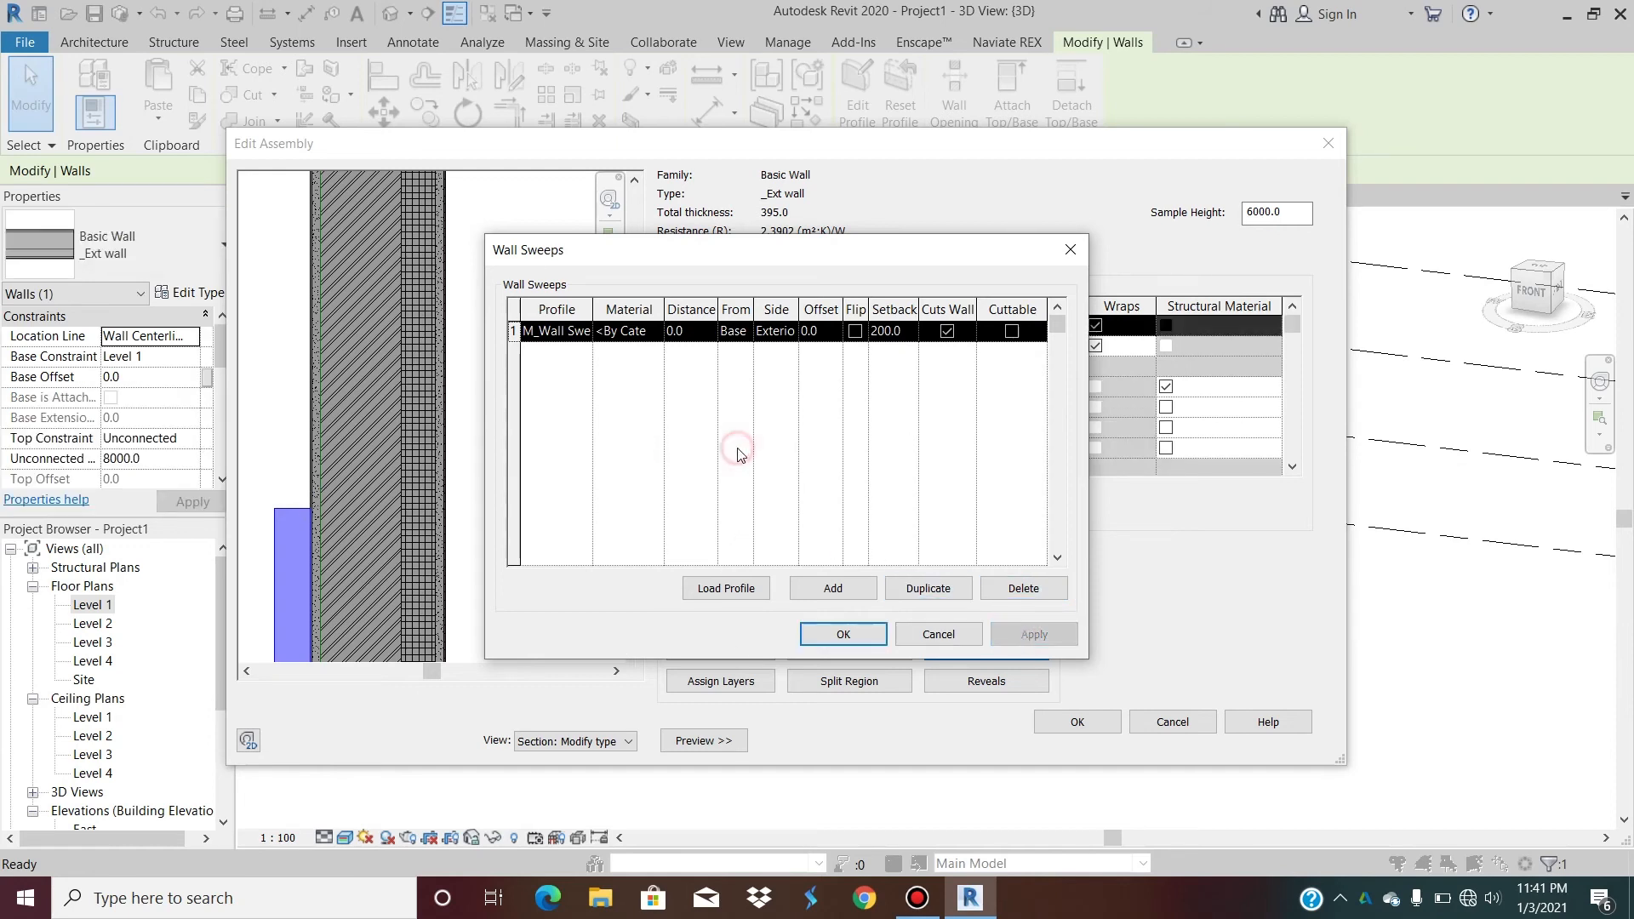
Reset the brick soldier course sweep's setback to 0 and apply it.
click(912, 332)
key(BackSpace)
key(BackSpace)
key(BackSpace)
key(BackSpace)
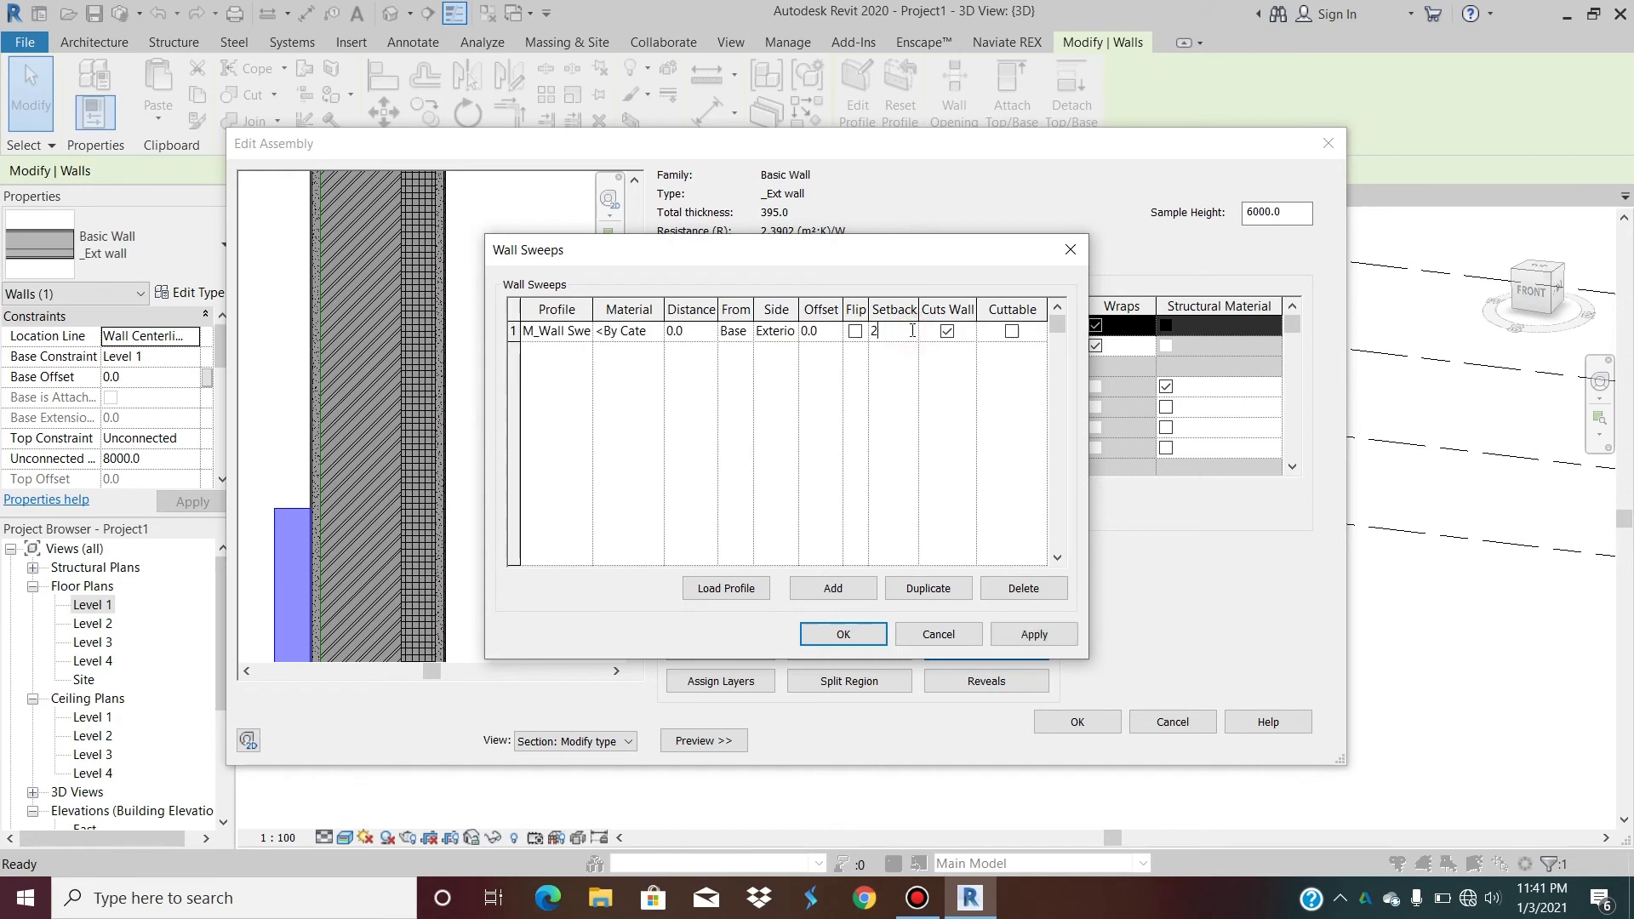
key(Tab)
click(1025, 641)
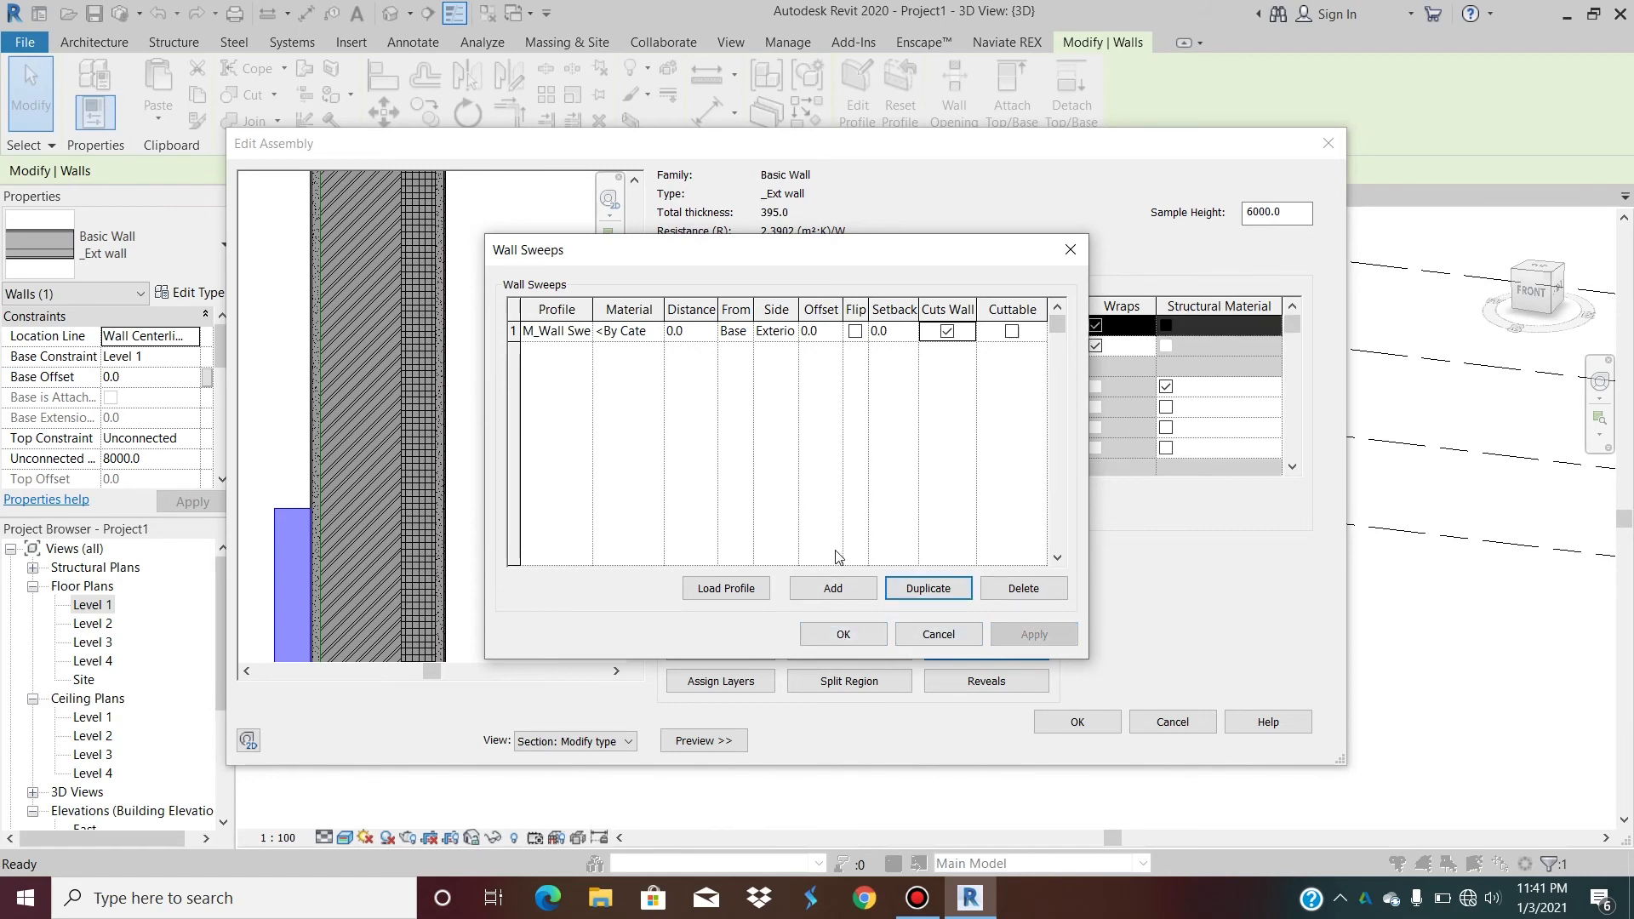
Add a new wall sweep with the M_Parapet Cap-Precast : 300mm Wide profile, apply it despite the overlap, and accept the sweep settings.
click(848, 592)
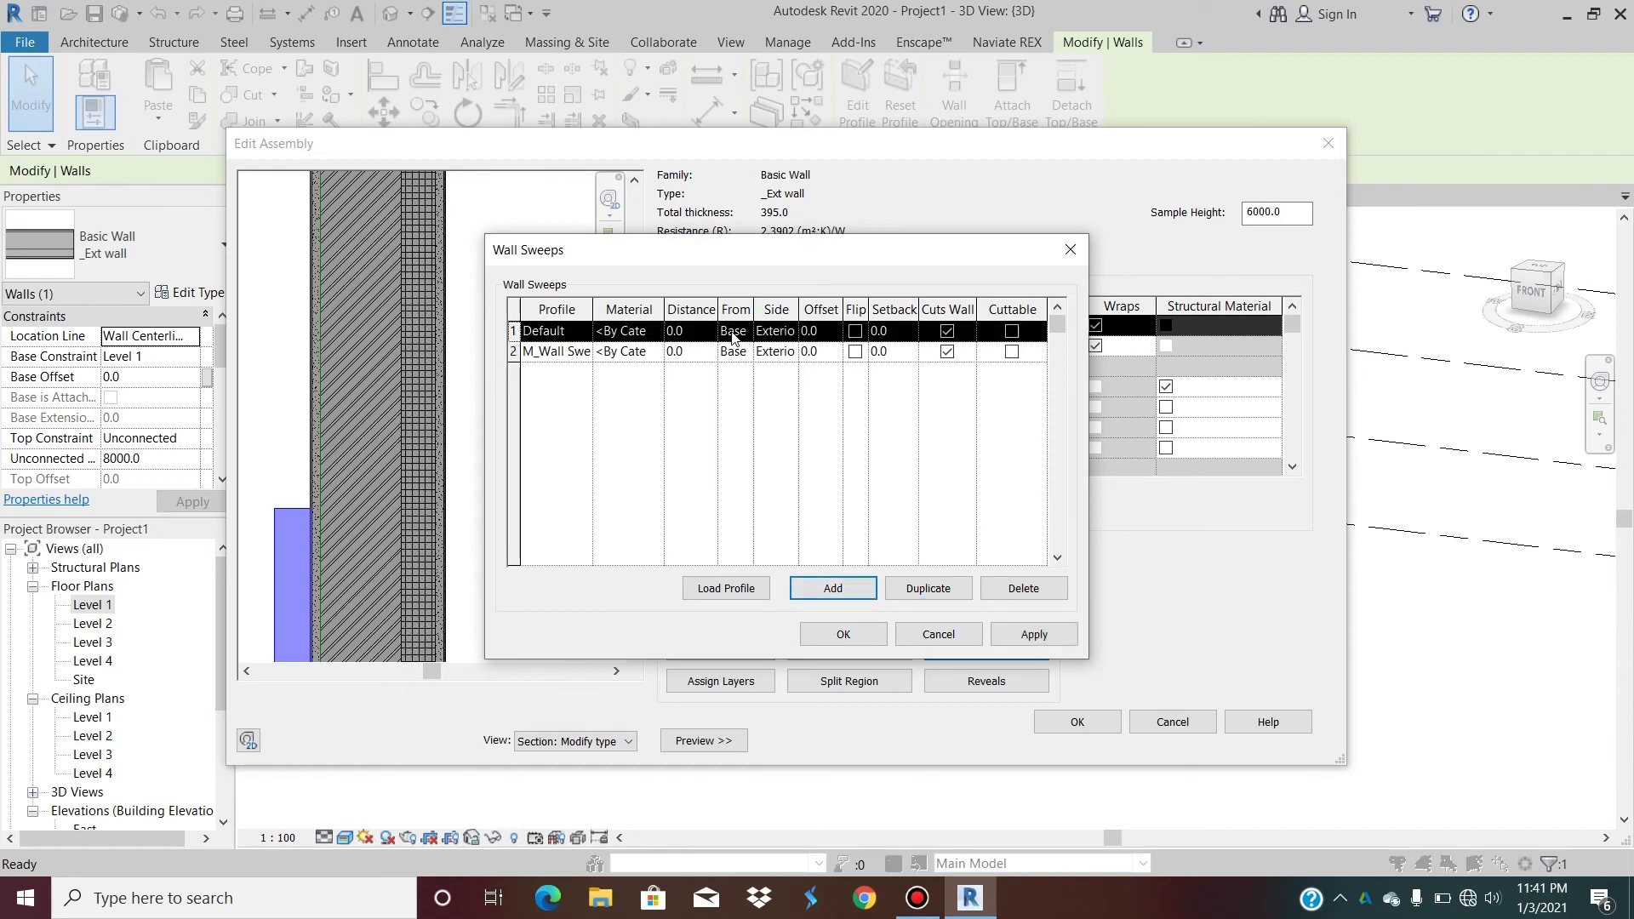
click(589, 336)
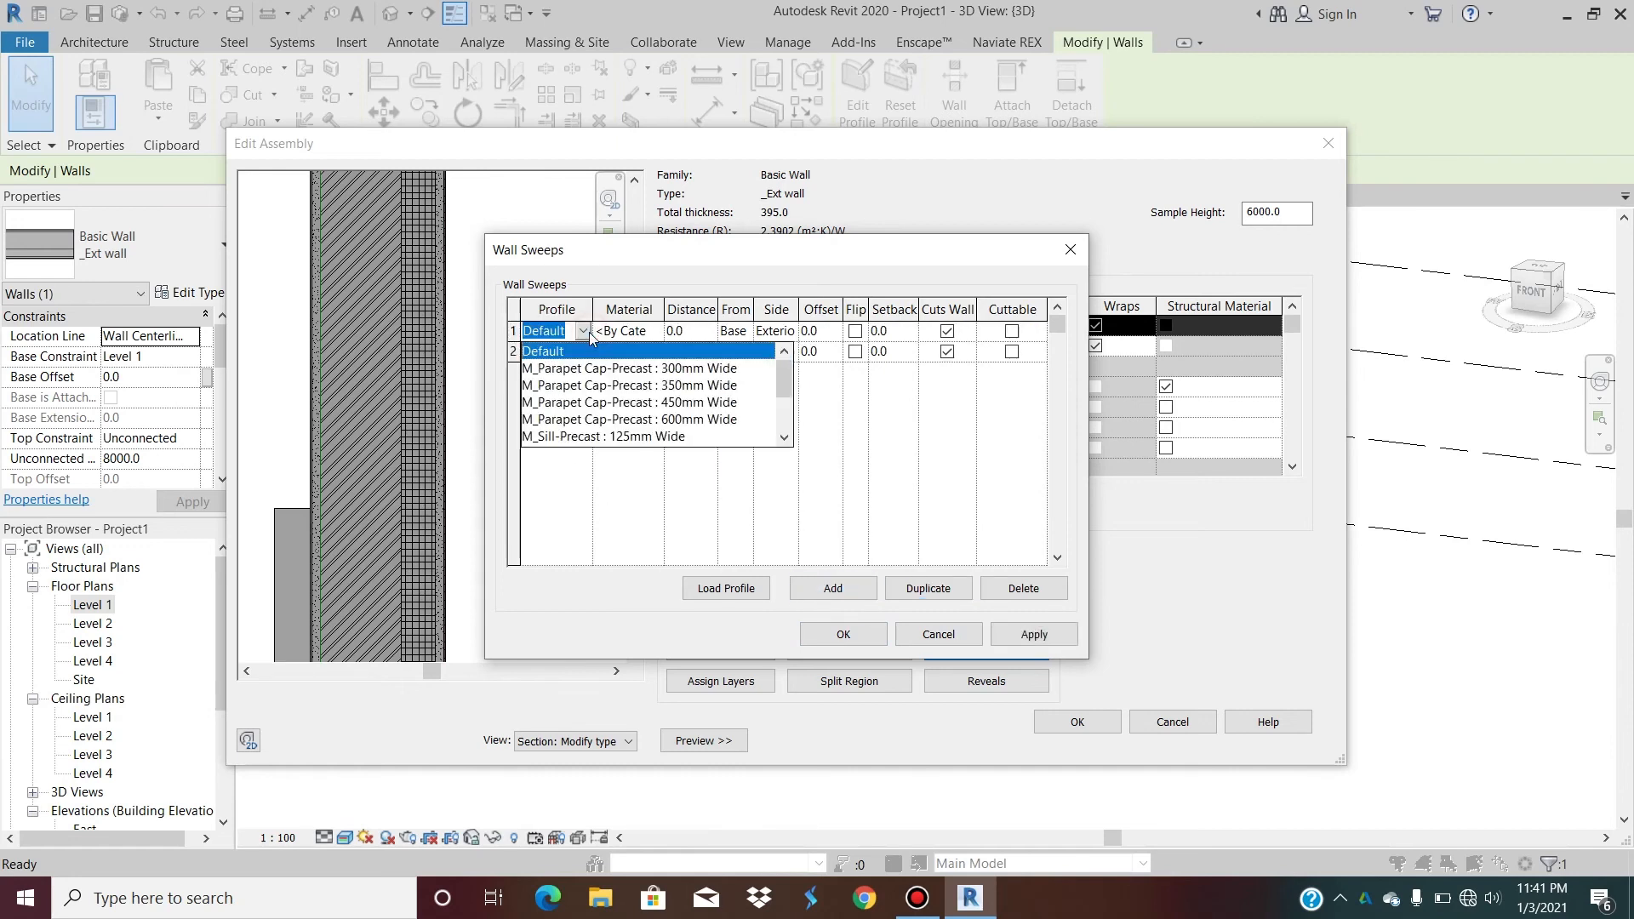
click(609, 373)
click(1018, 634)
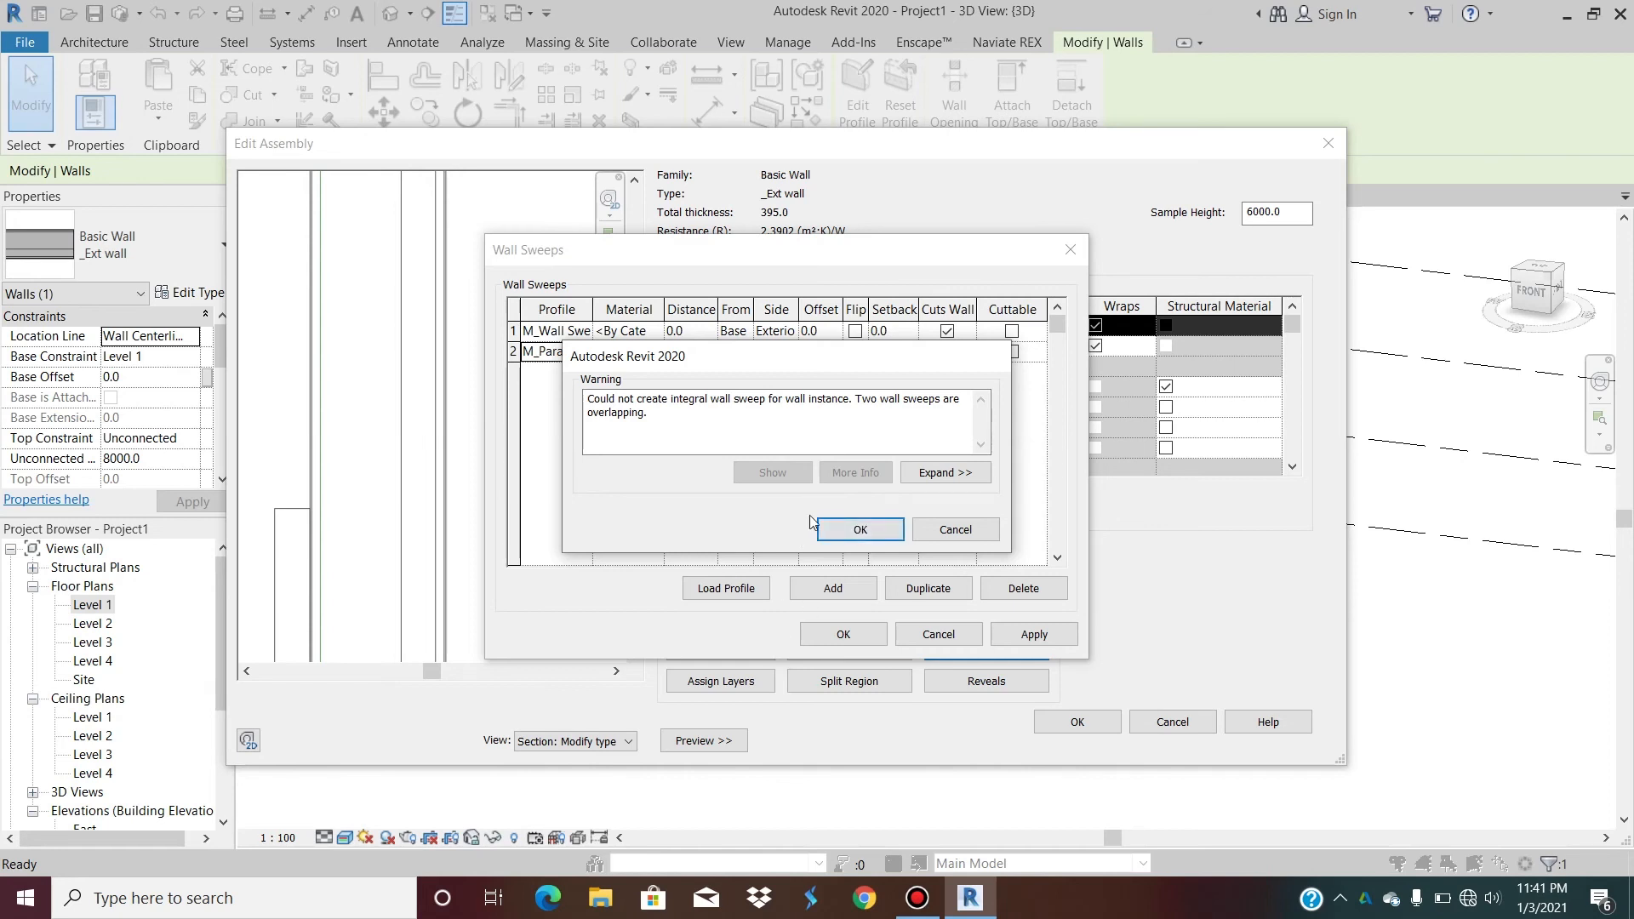
click(845, 529)
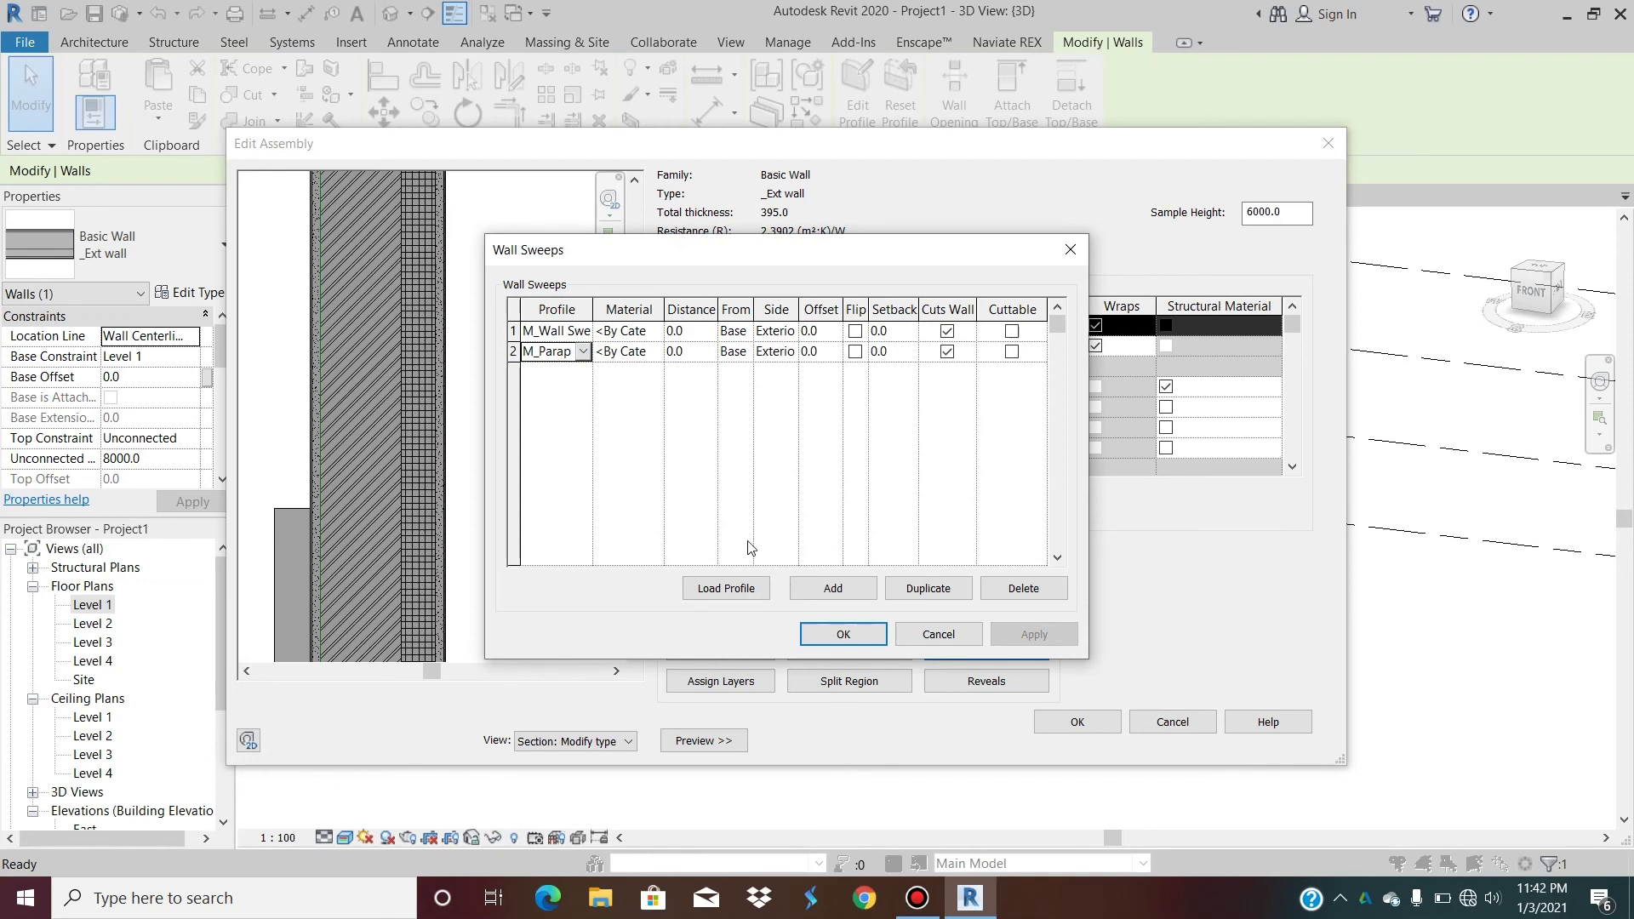
click(843, 635)
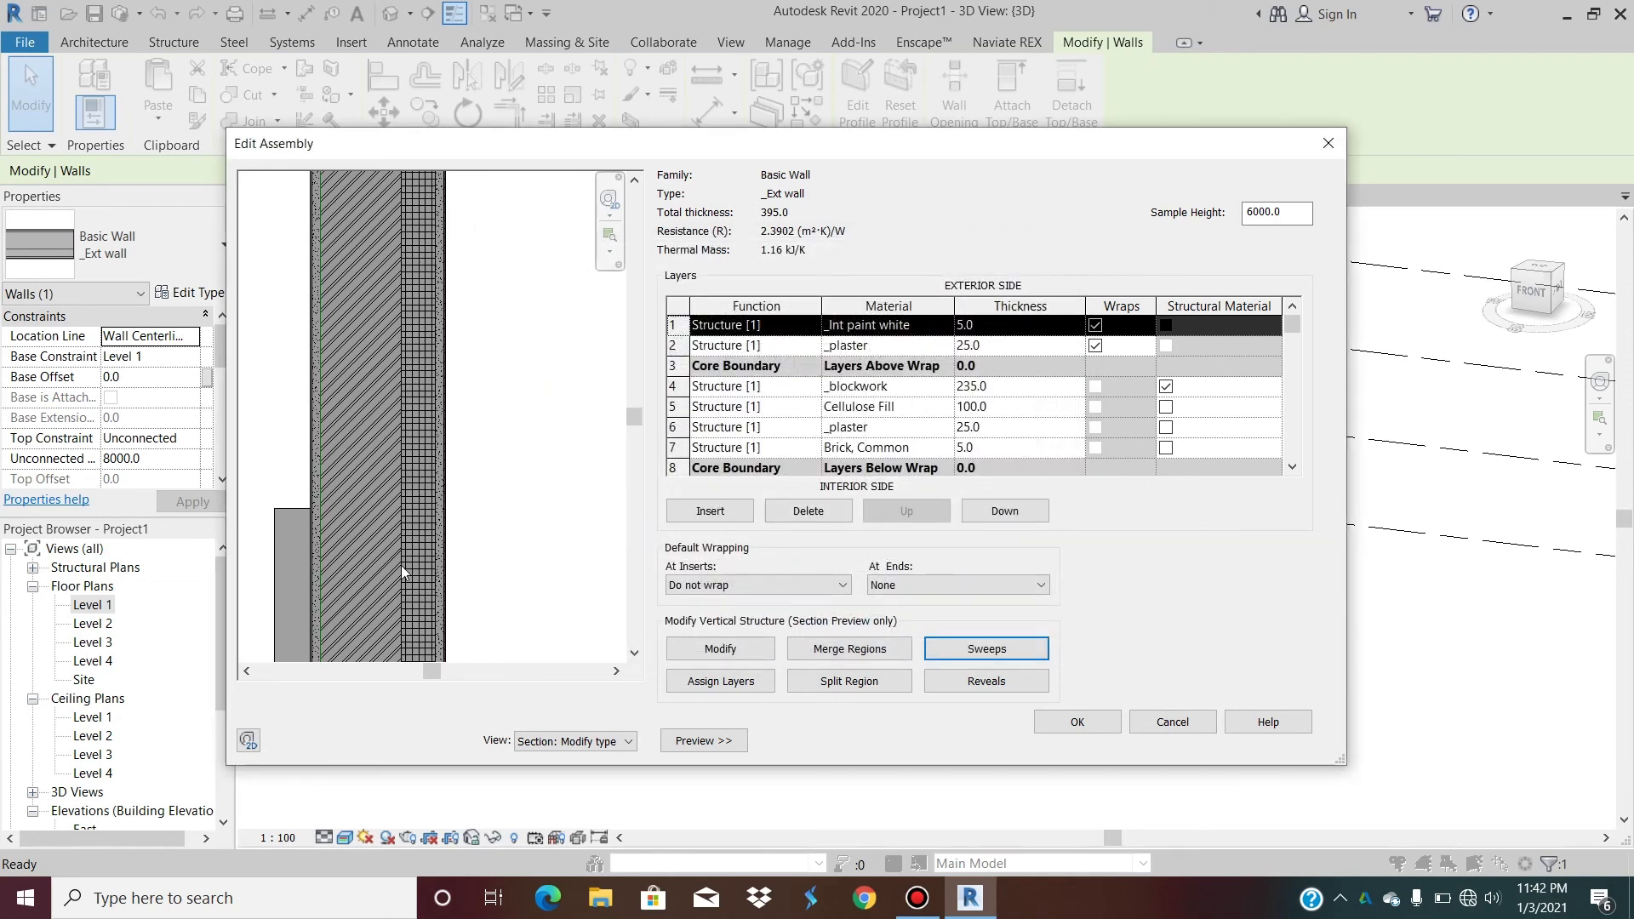
Measure the brick soldier course sweep's distance from the wall's Top and apply the change.
scroll(474, 492, down, 2)
scroll(414, 631, up, 4)
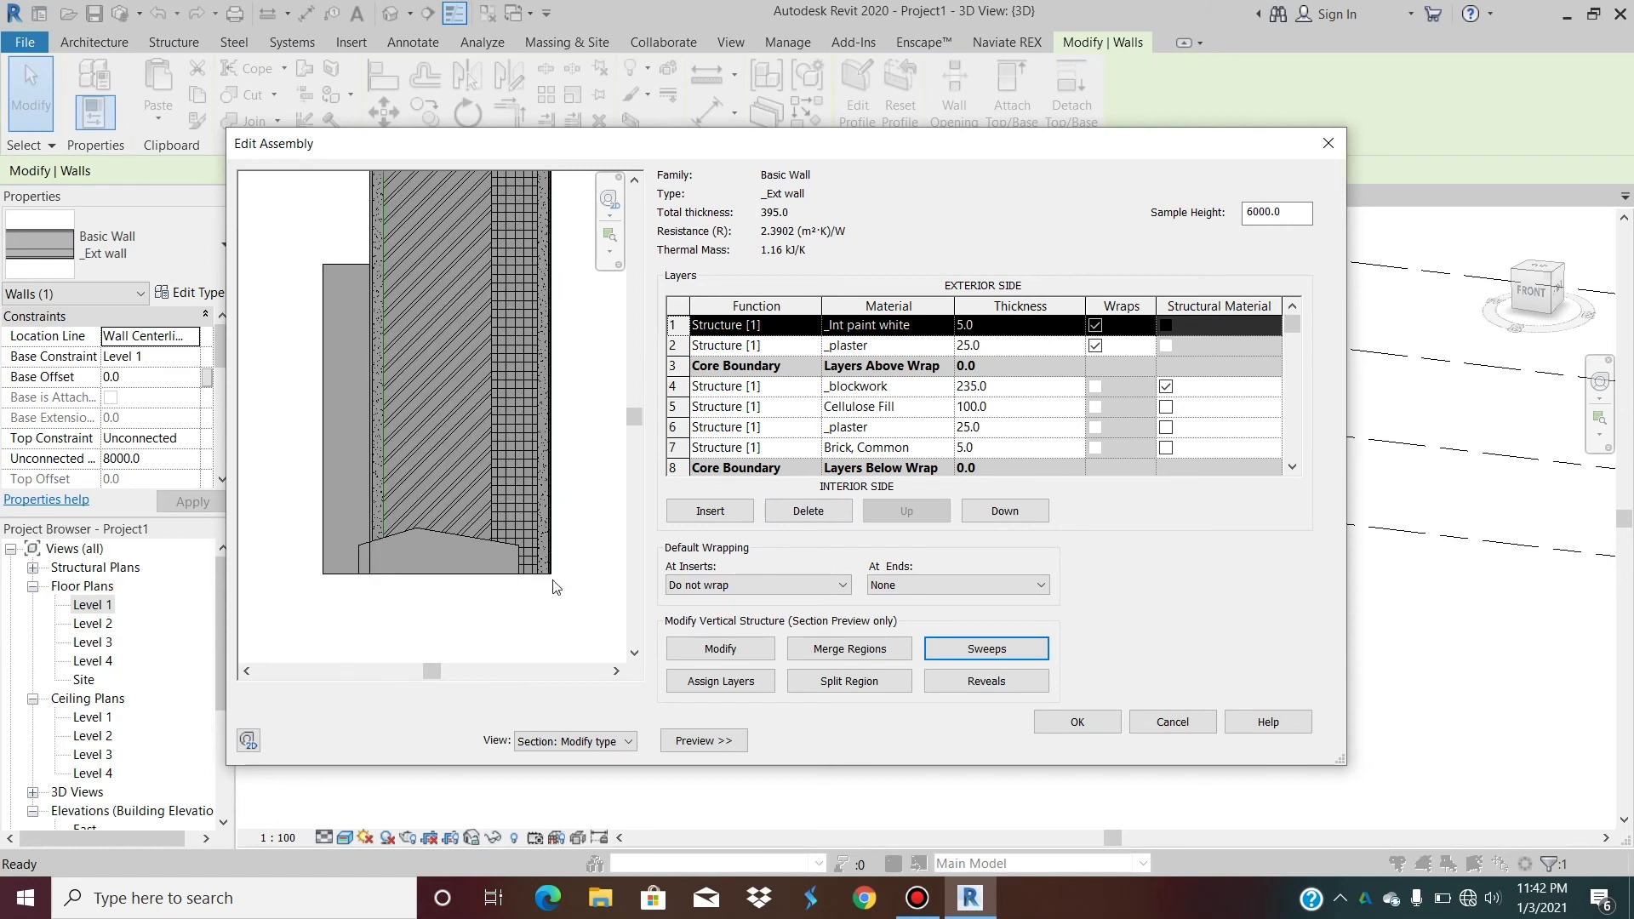
click(932, 649)
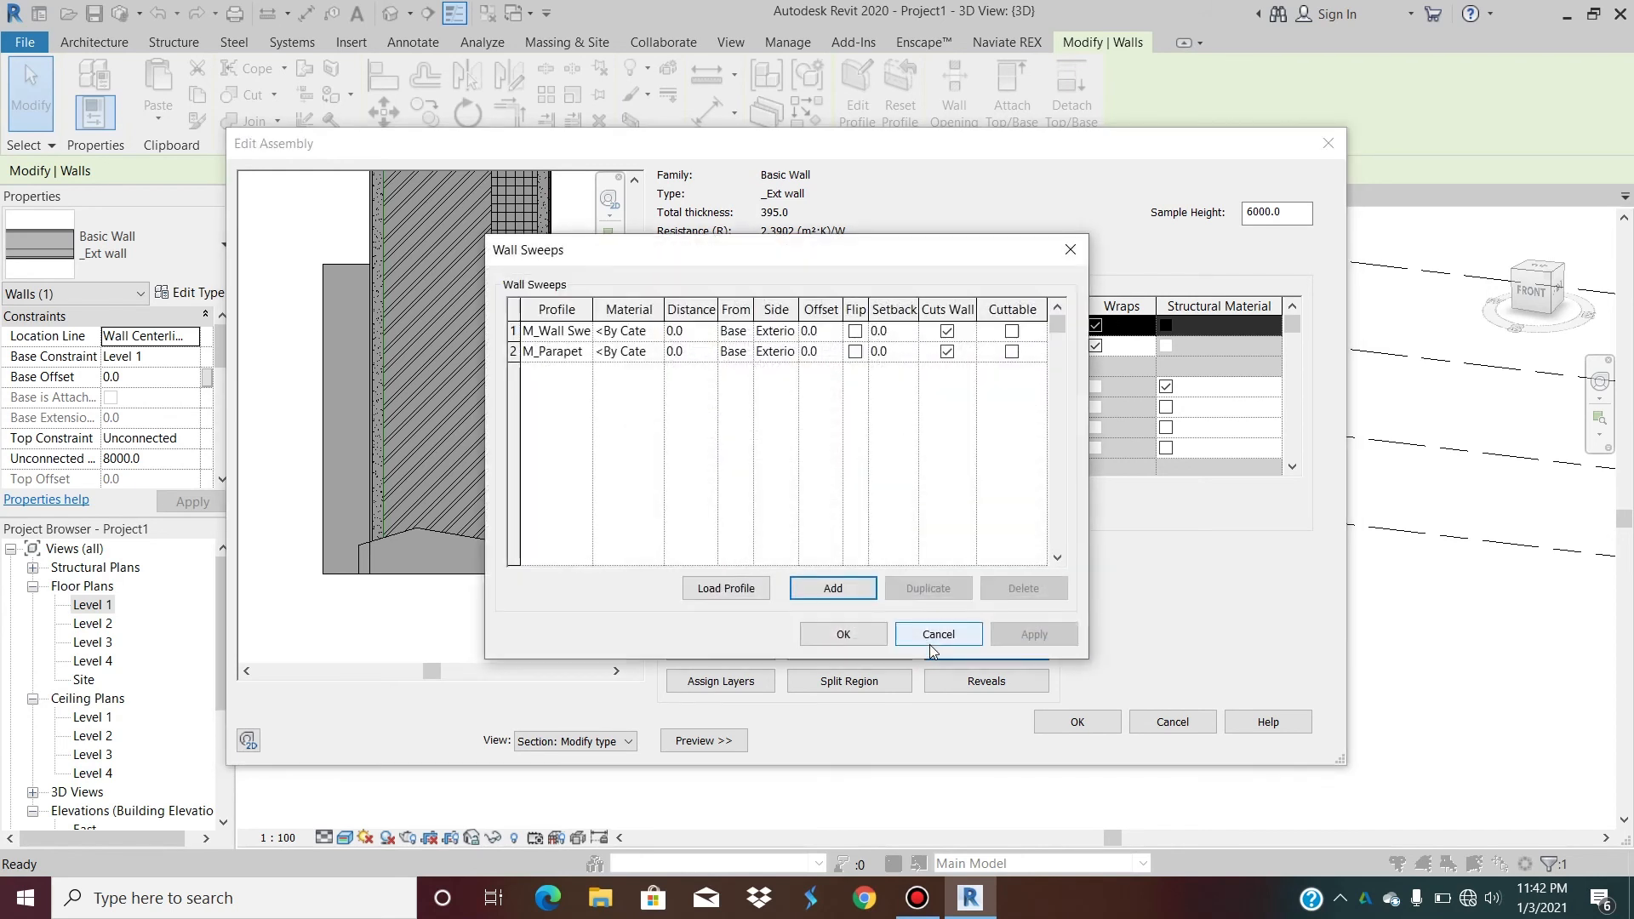
click(748, 336)
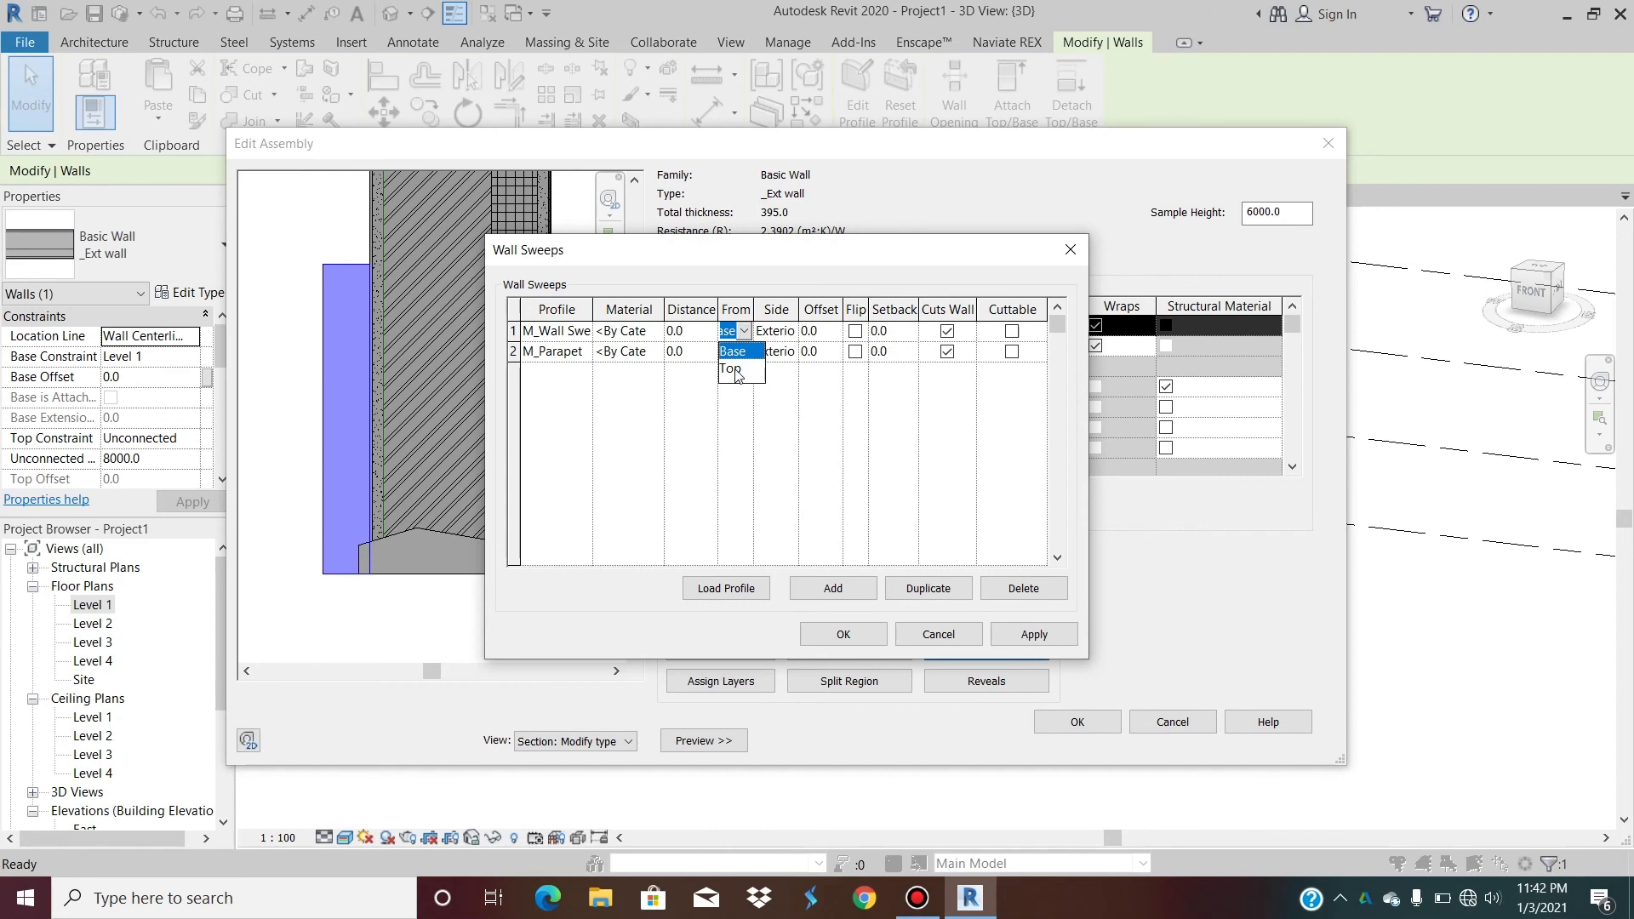
click(737, 371)
click(1031, 634)
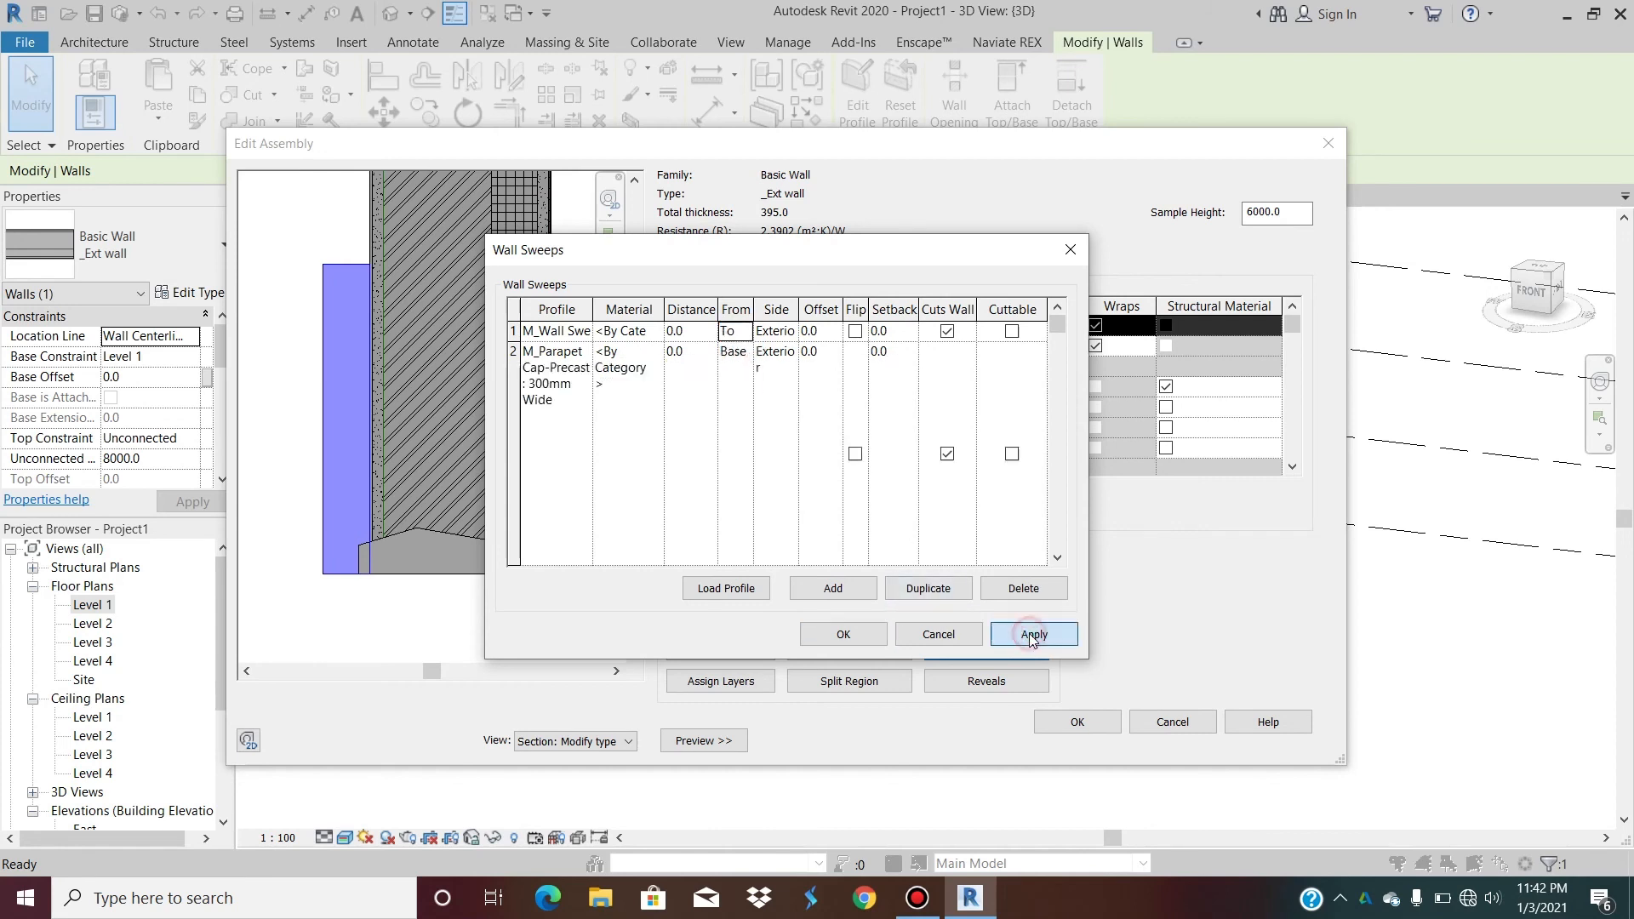
Measure the parapet cap sweep's distance from the wall's Top.
click(737, 355)
click(745, 351)
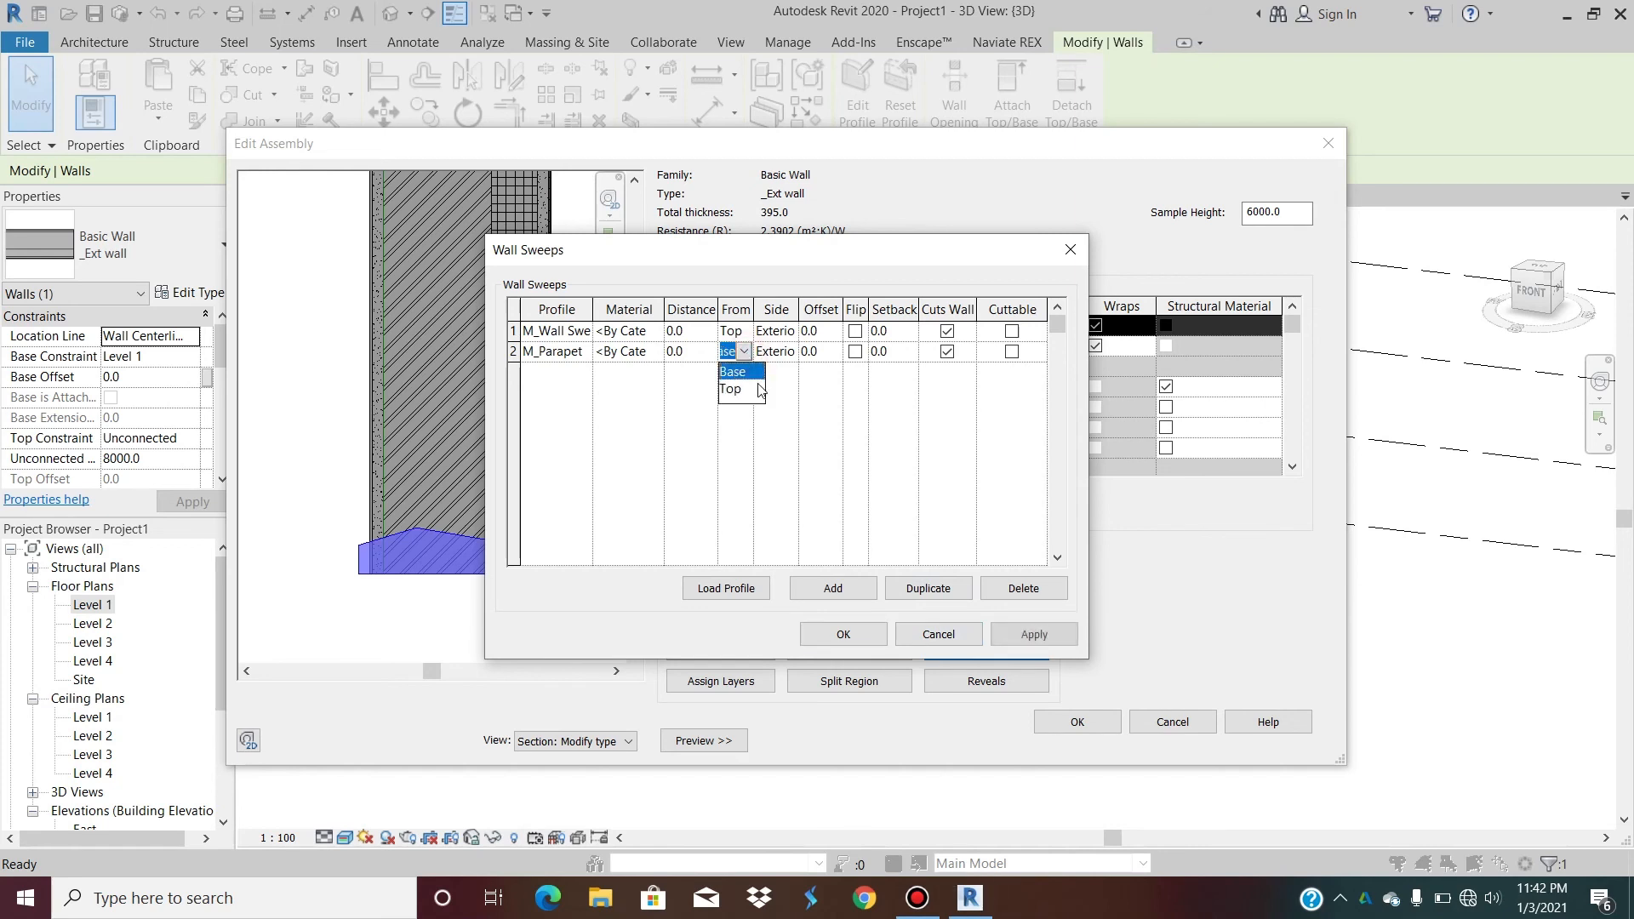
click(749, 391)
Measure the brick soldier course sweep from the wall's Base again, apply it, and accept the _Ext wall type changes.
click(746, 330)
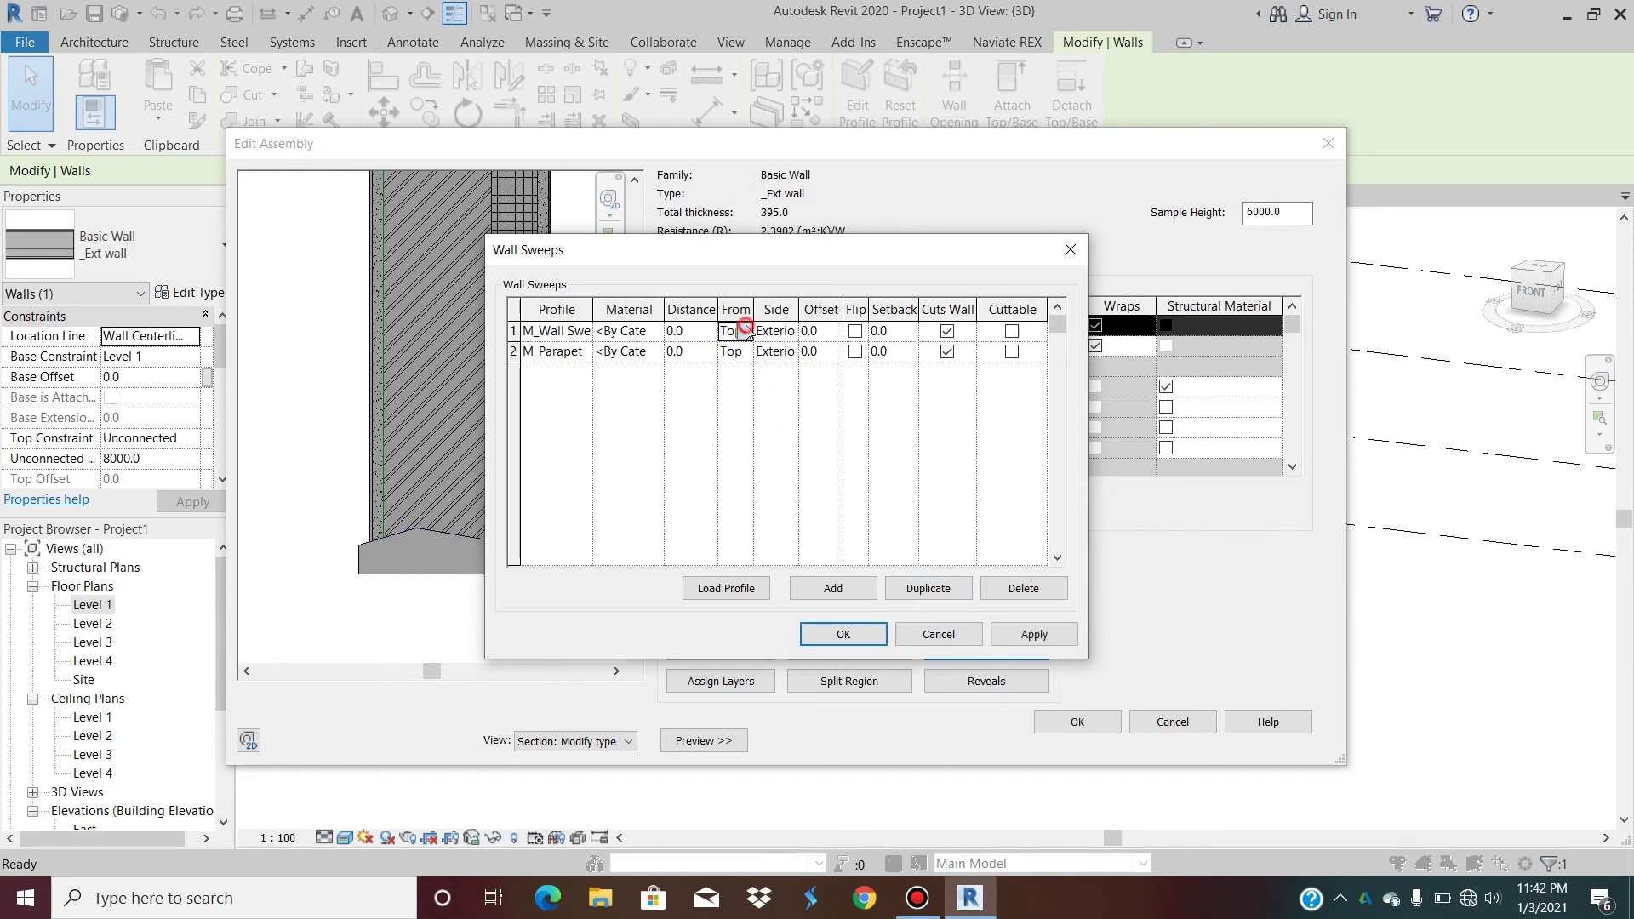
click(744, 331)
click(732, 351)
click(1035, 634)
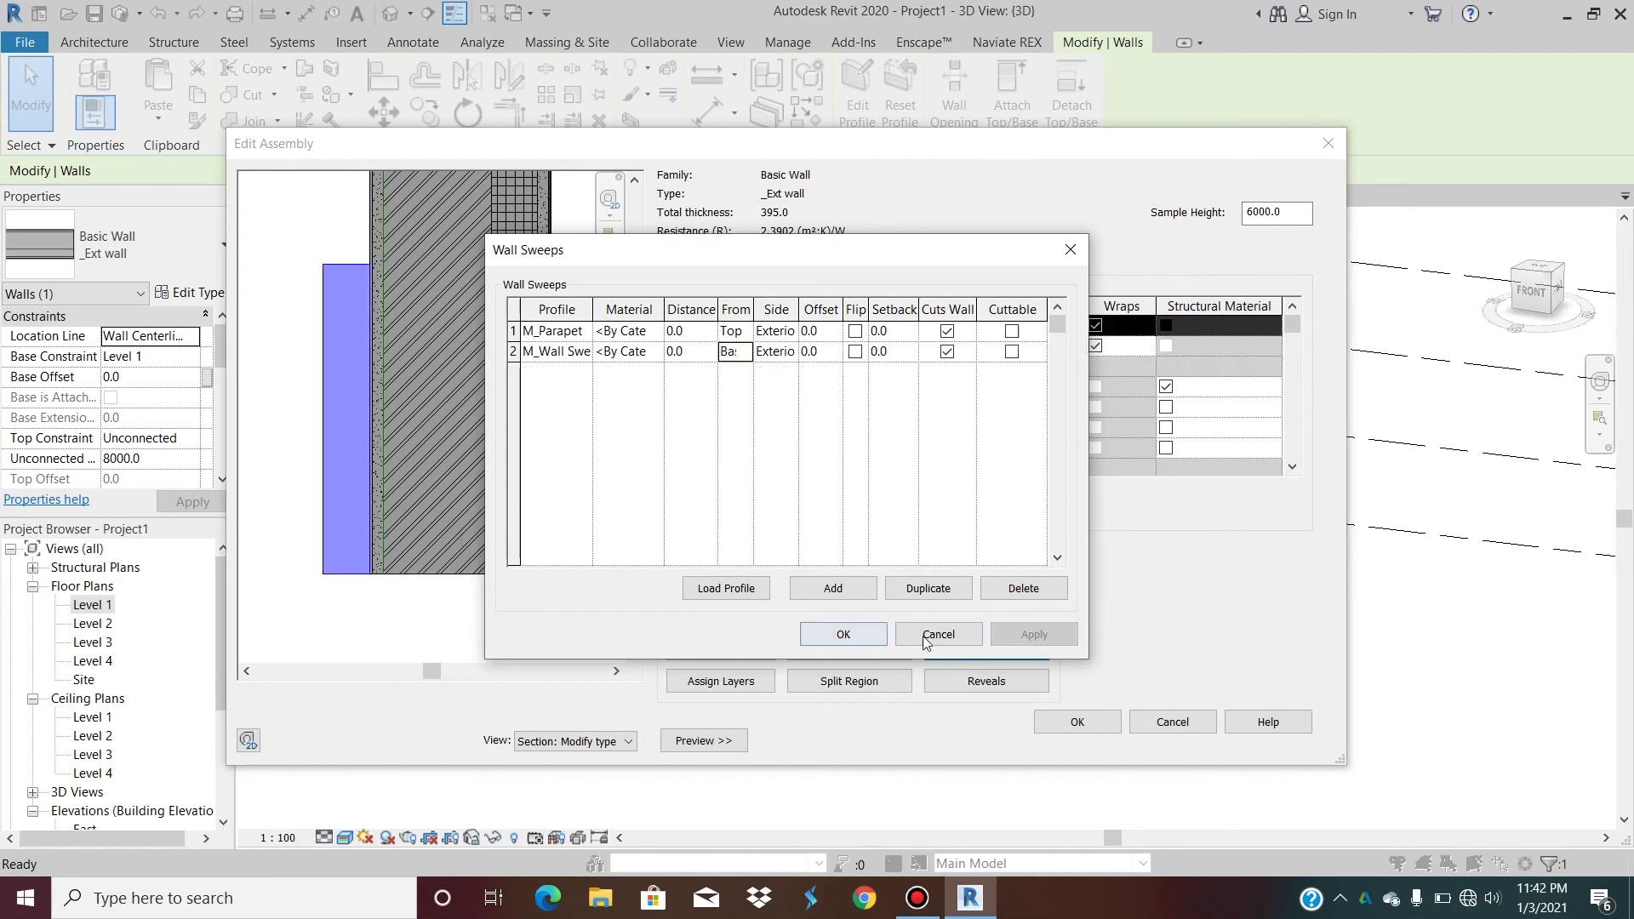
click(842, 635)
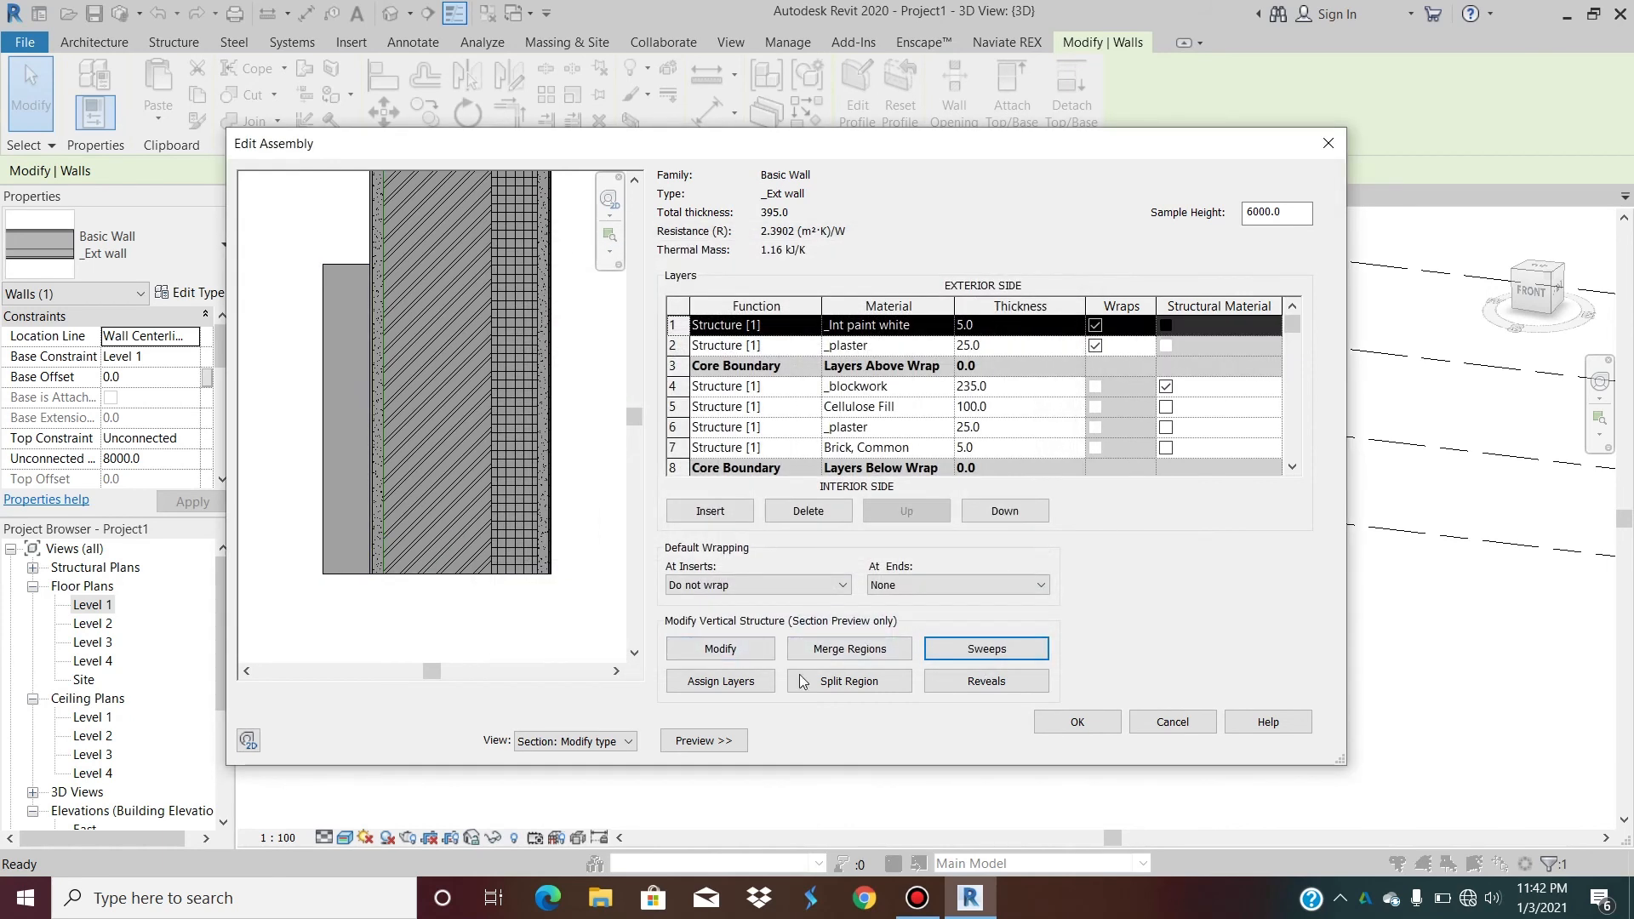
click(1097, 730)
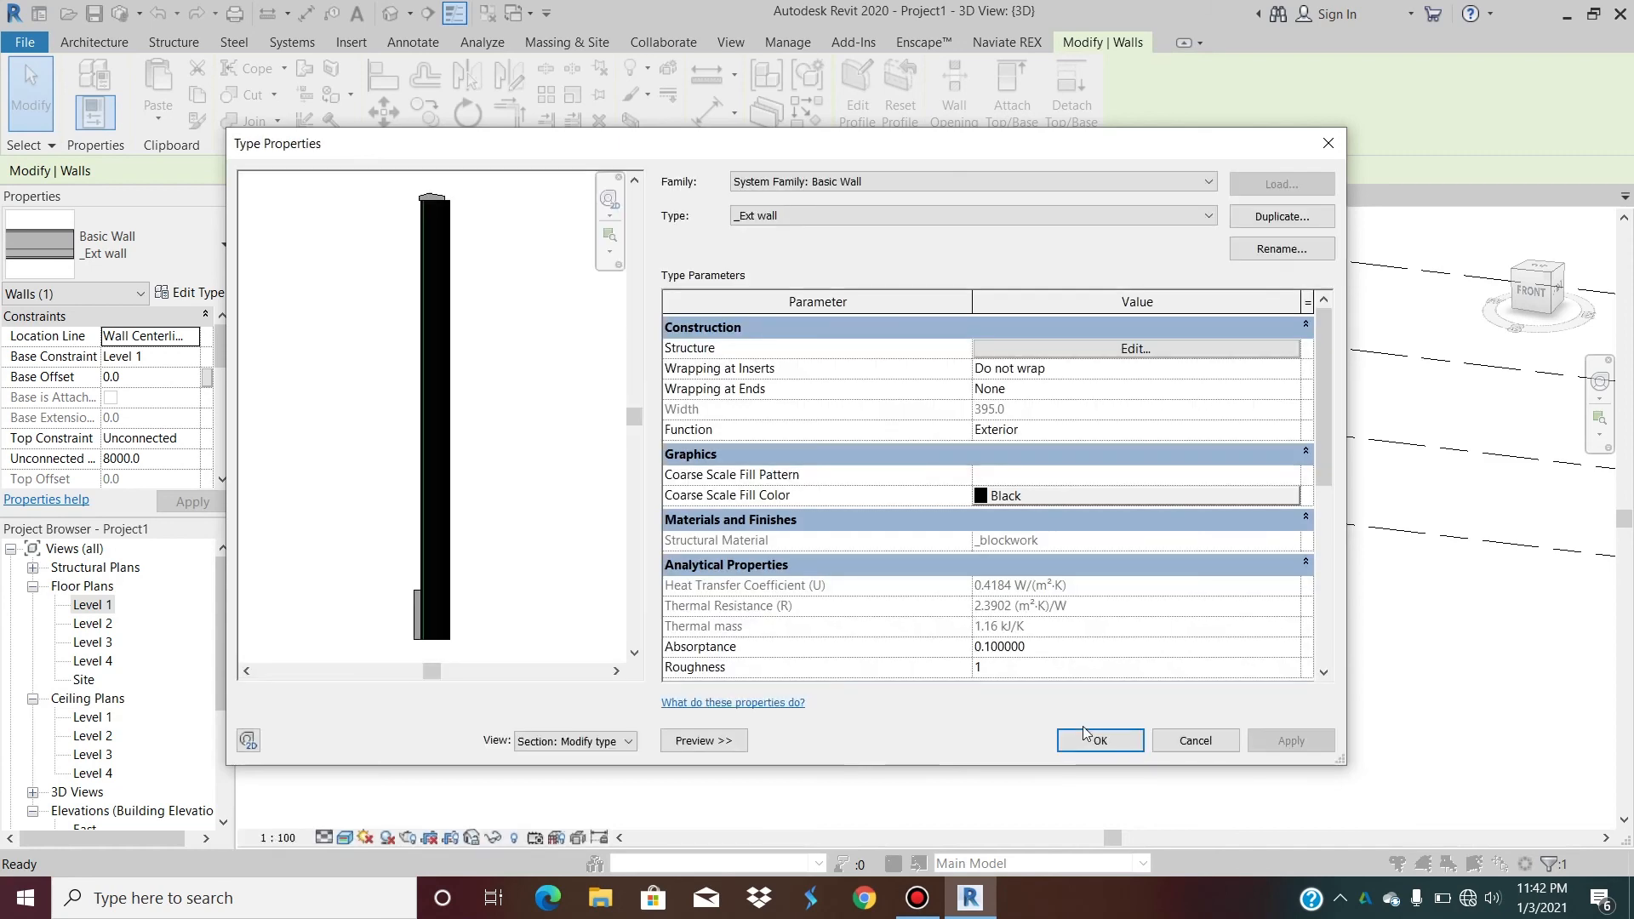
click(1087, 741)
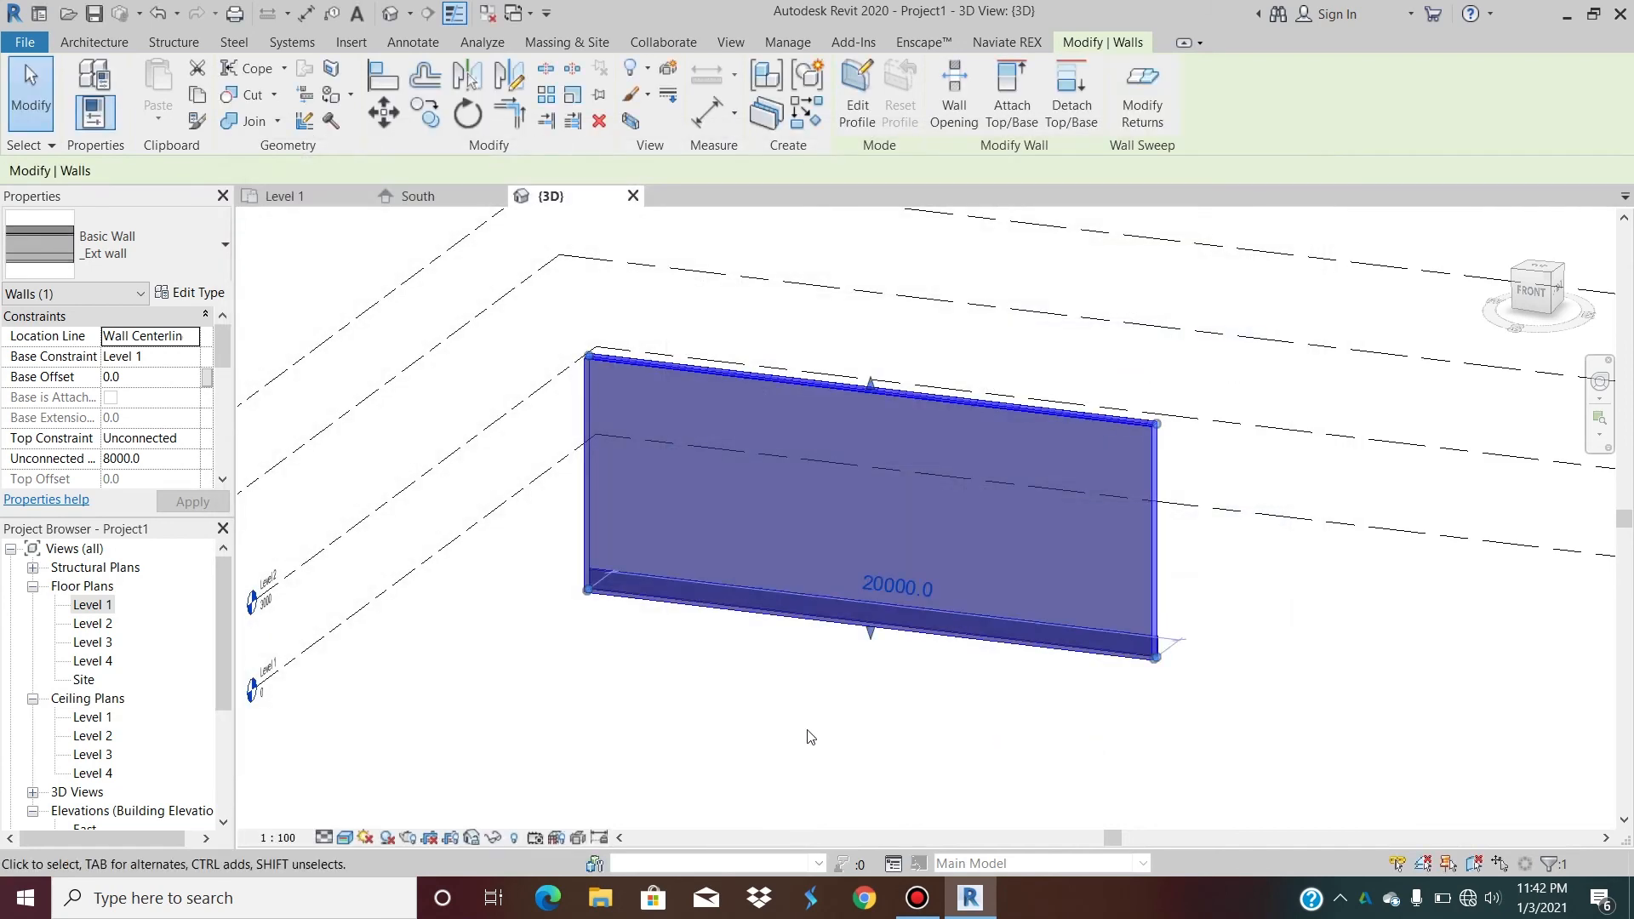
Examine the wall's parapet cap and base sweep in 3D from the brick face, the end and the painted face.
click(962, 766)
scroll(1145, 435, up, 10)
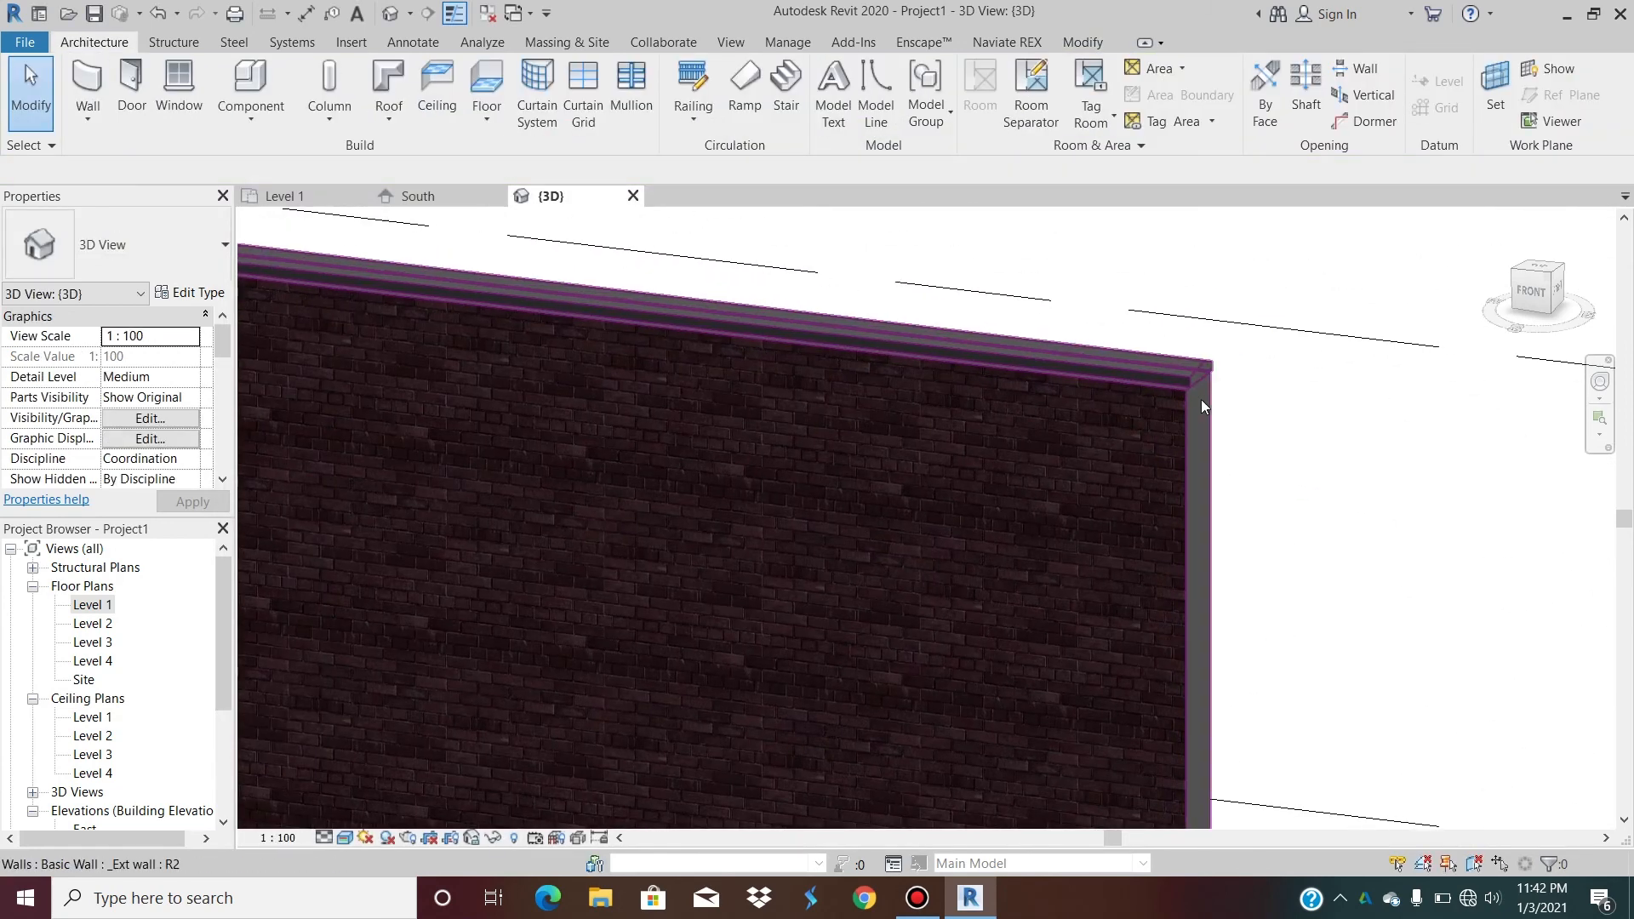
scroll(946, 589, down, 6)
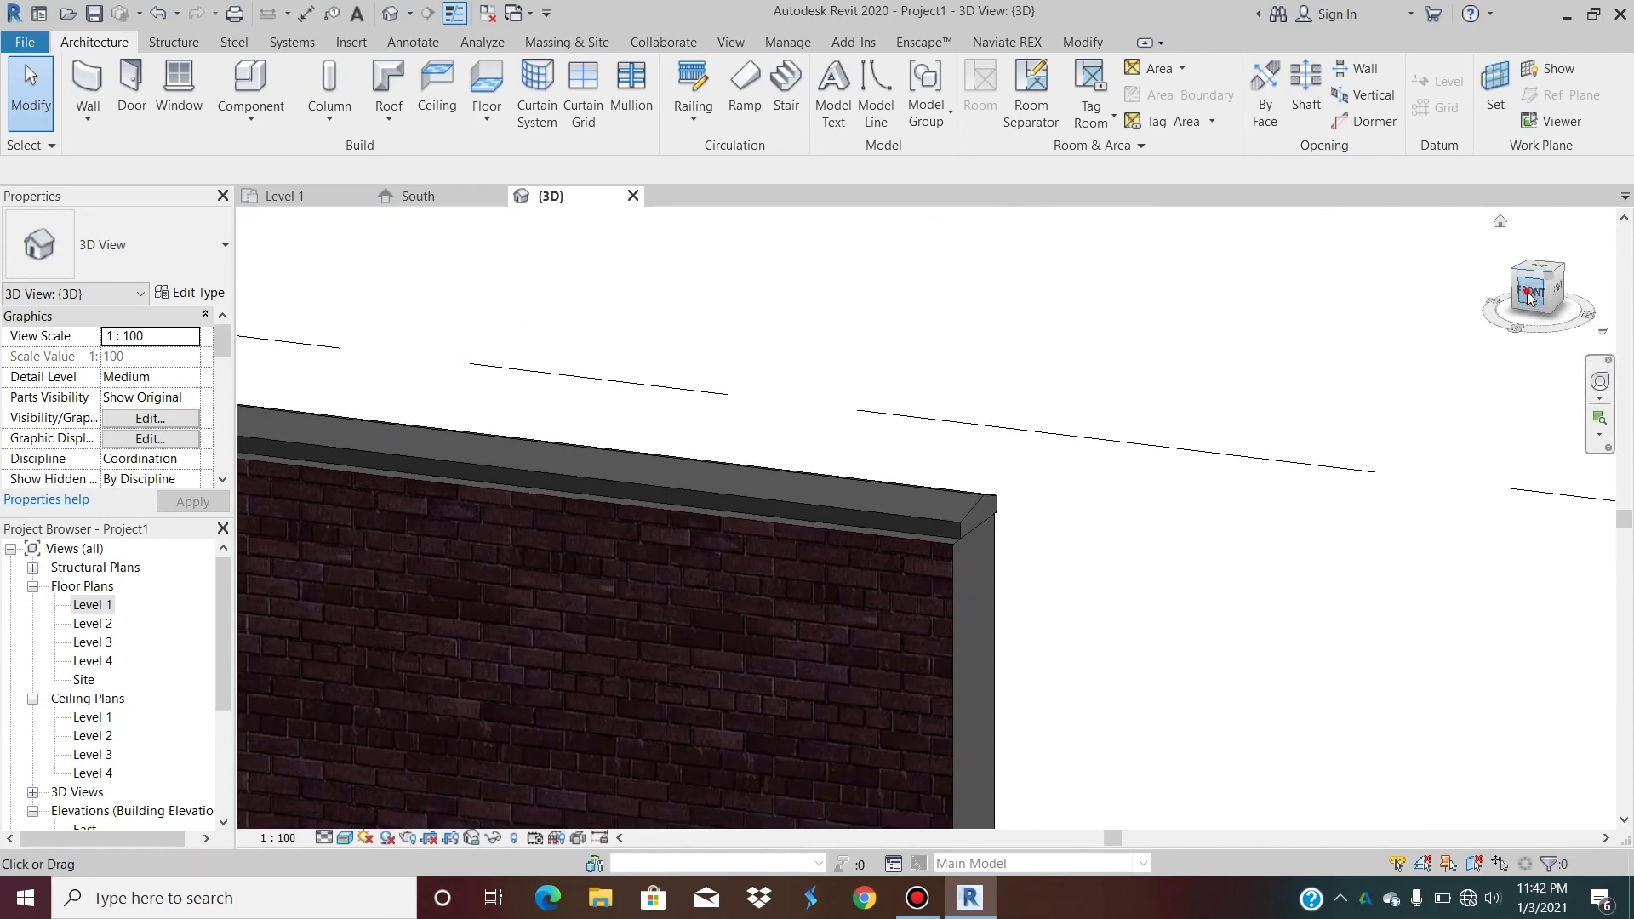
drag(1531, 296, 1514, 288)
scroll(1258, 437, down, 6)
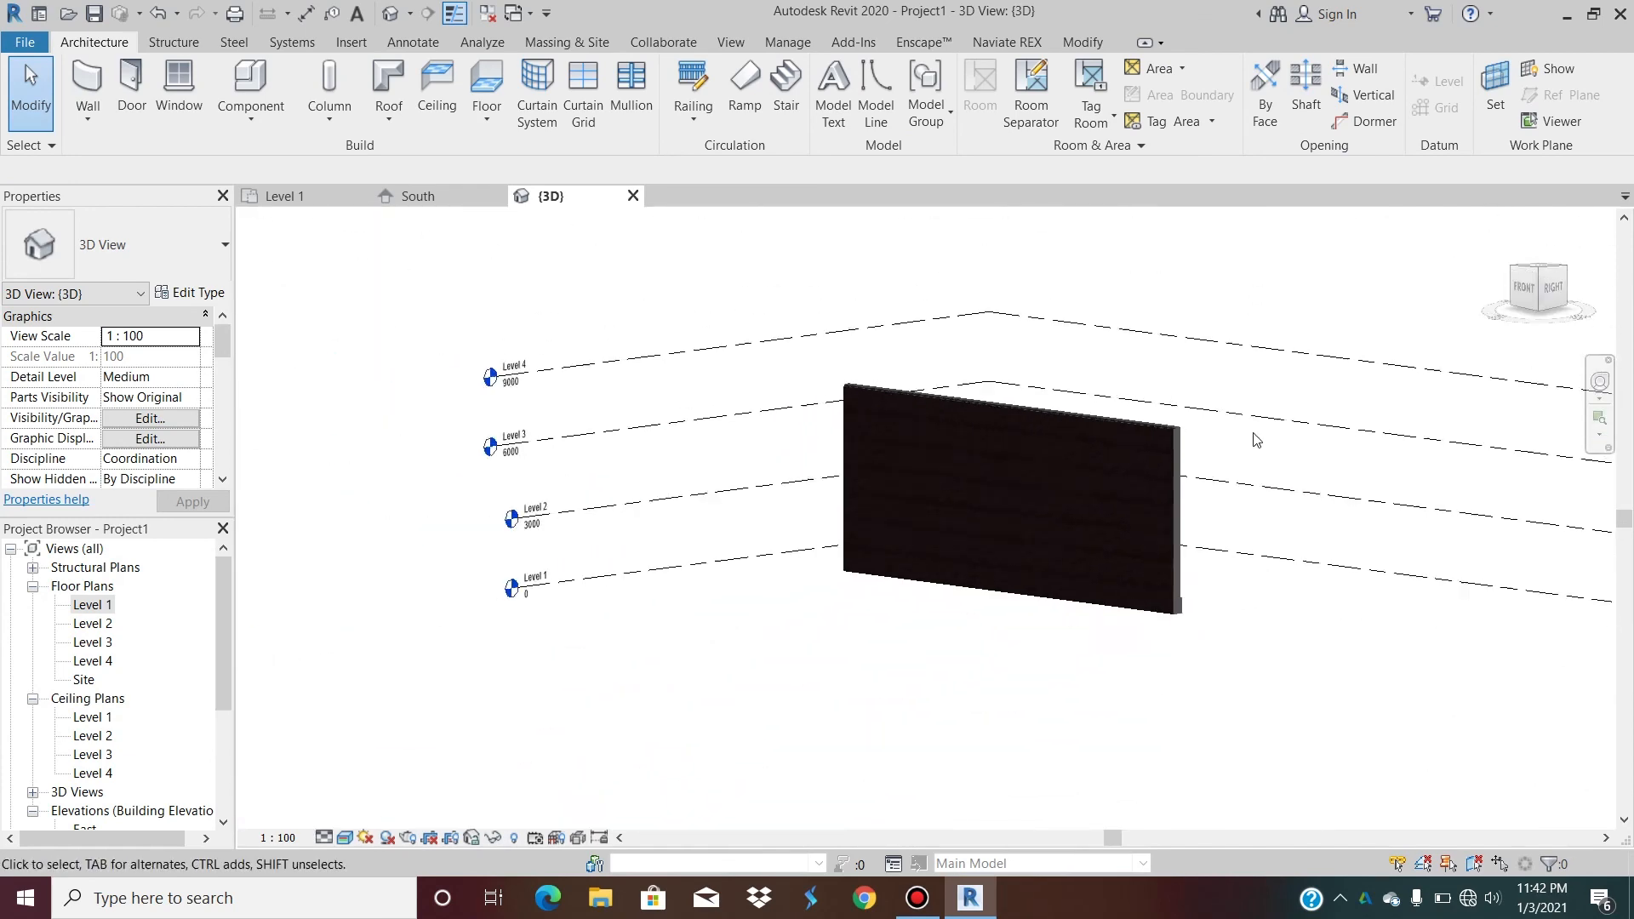
scroll(1205, 577, up, 6)
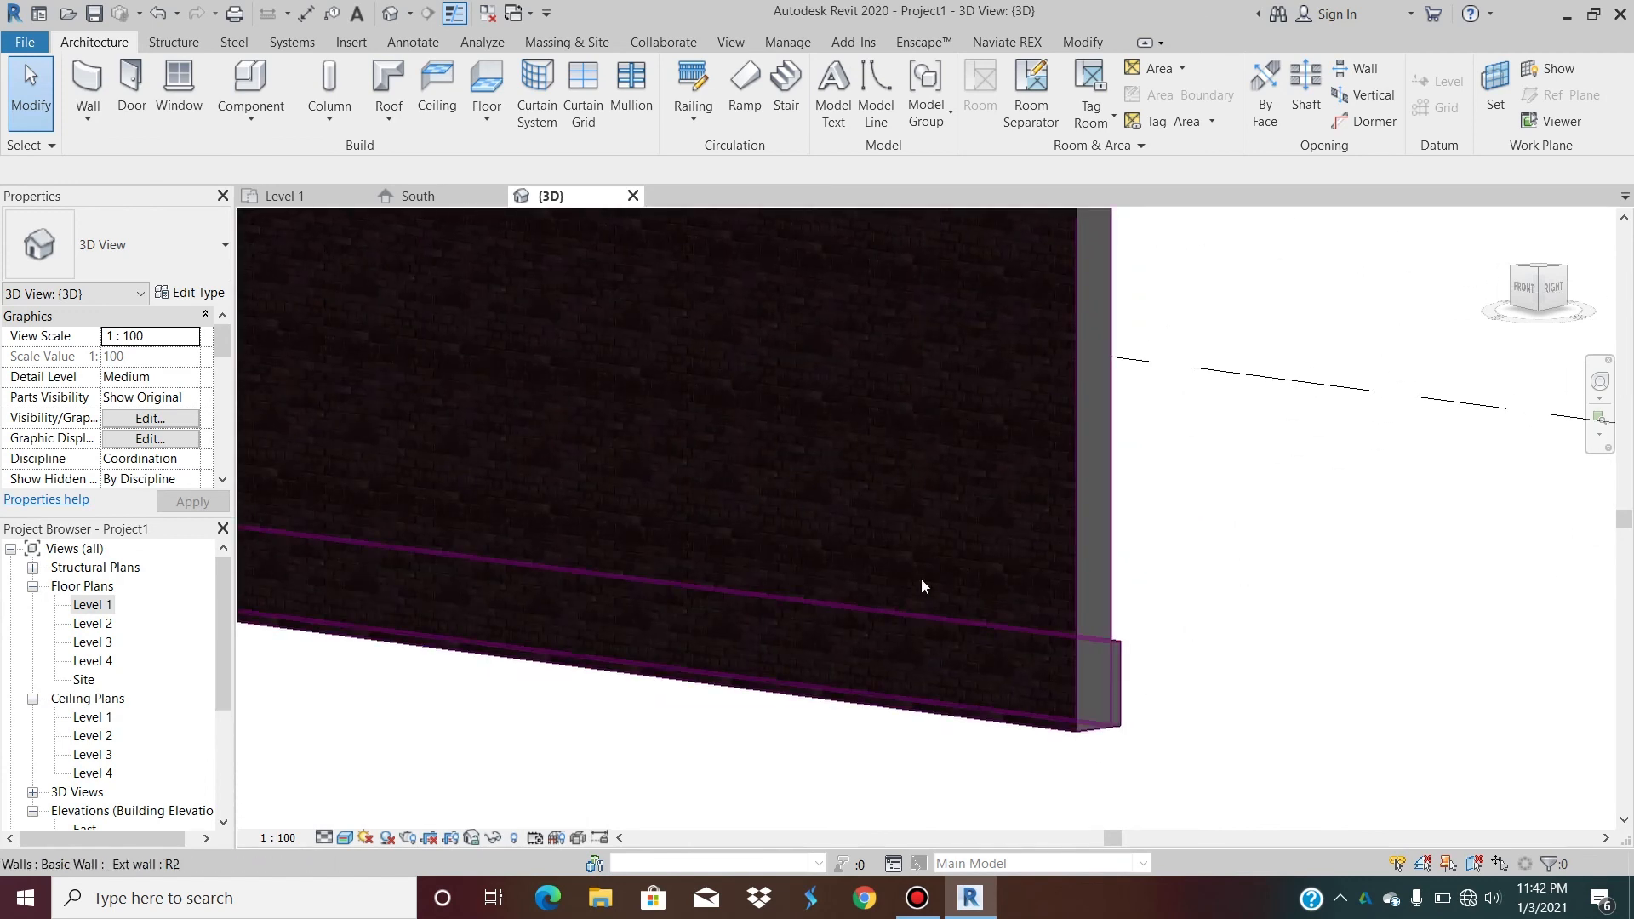
scroll(922, 586, down, 2)
scroll(920, 586, down, 3)
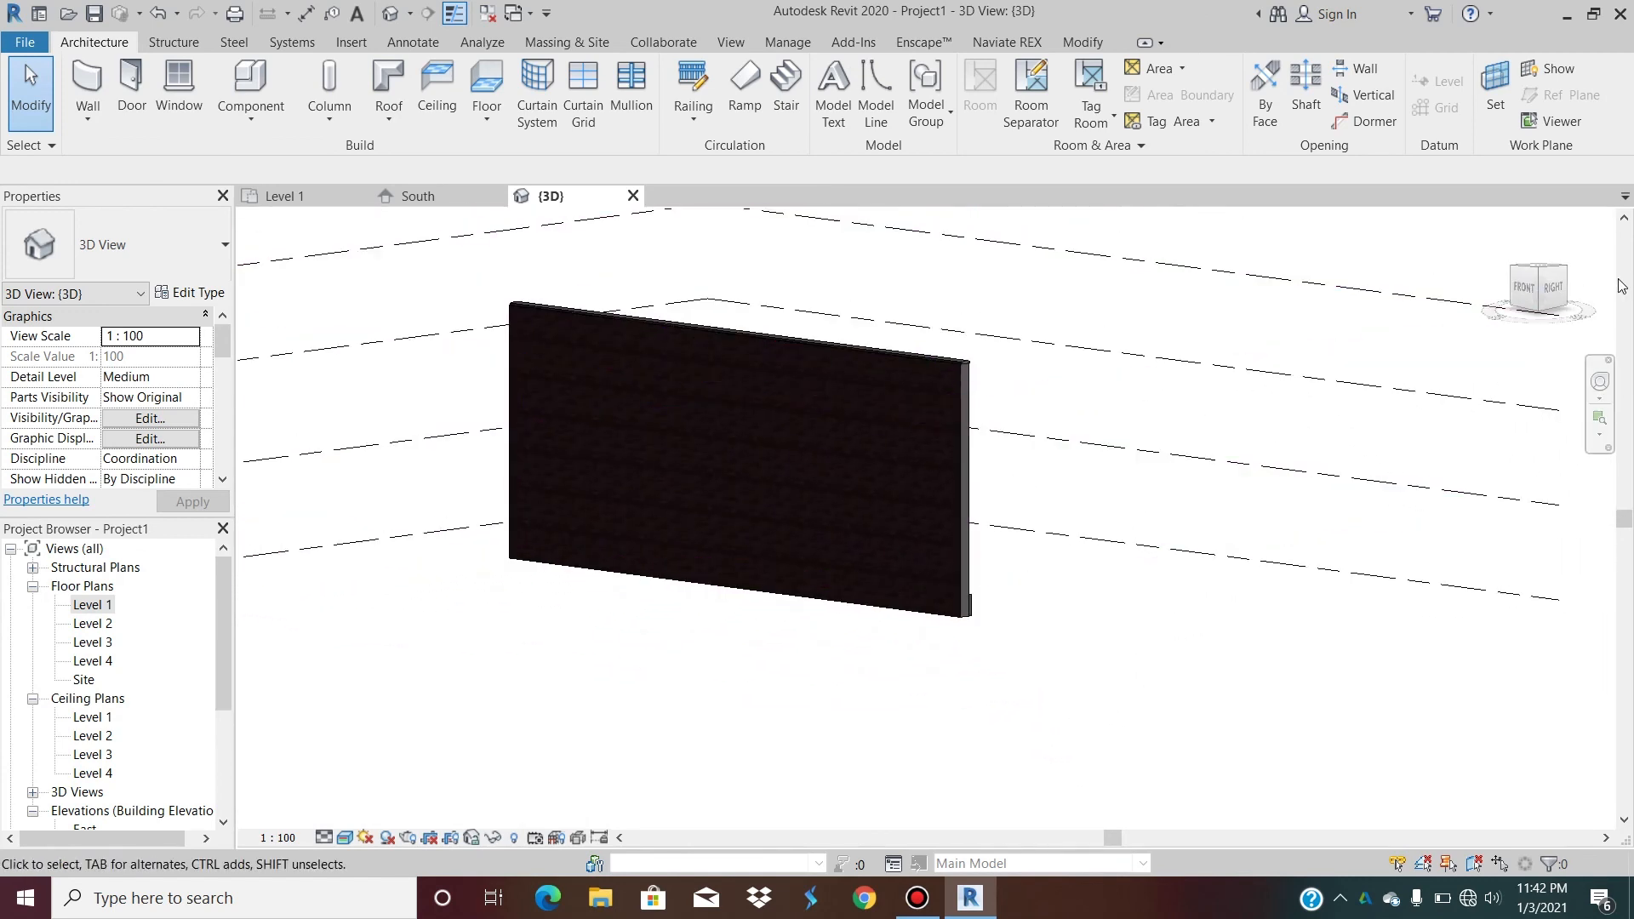
click(1551, 306)
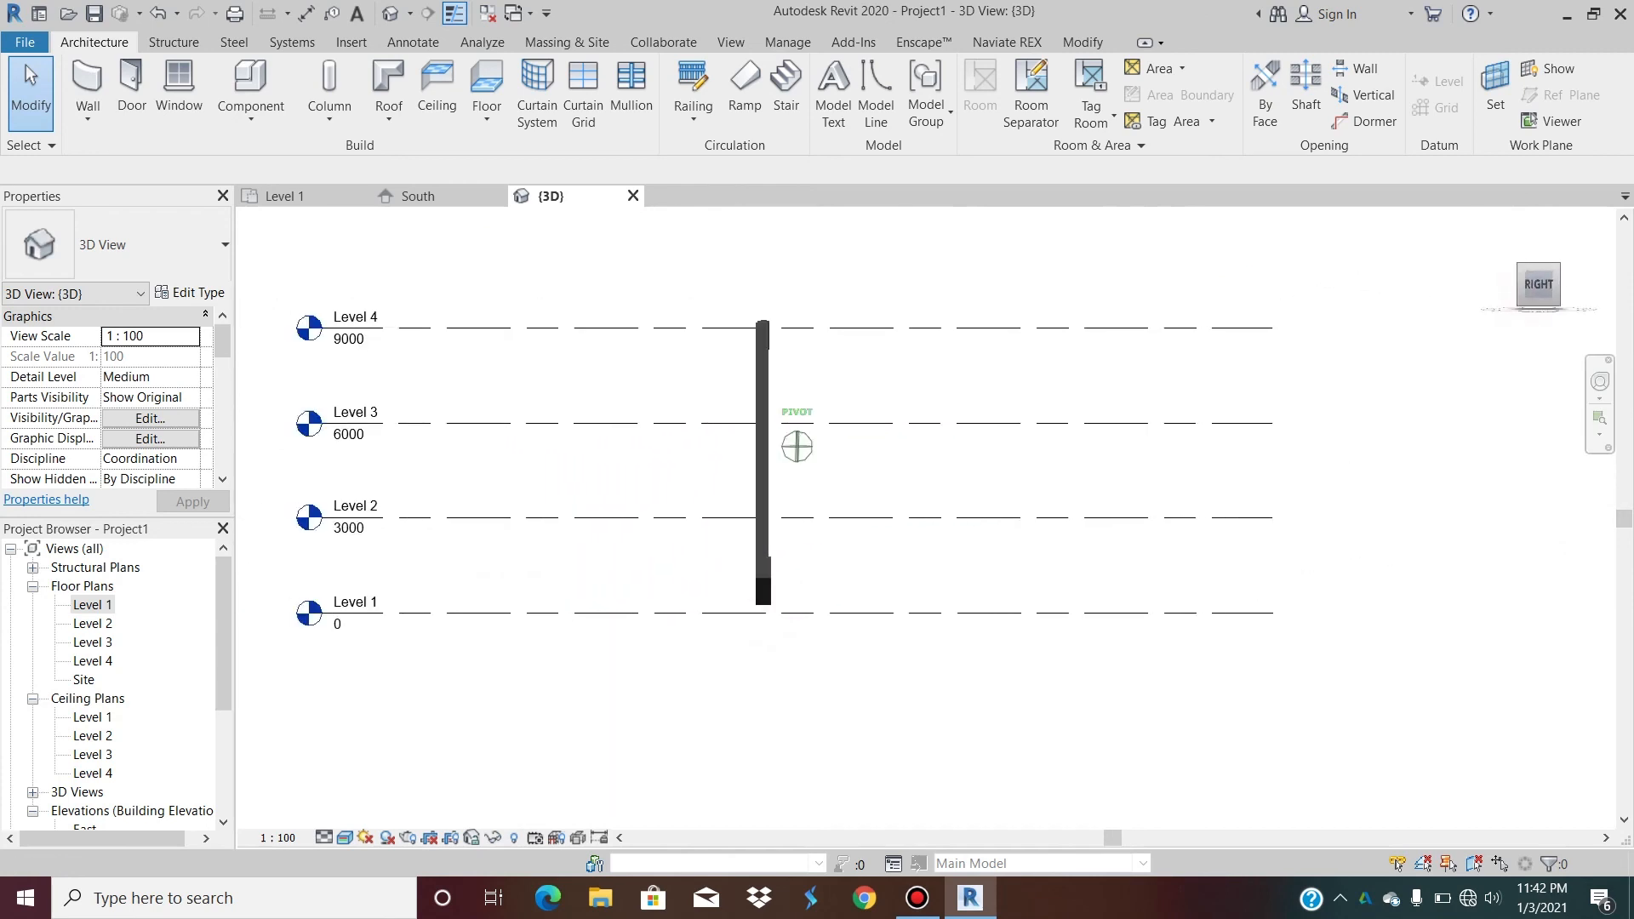
click(1550, 307)
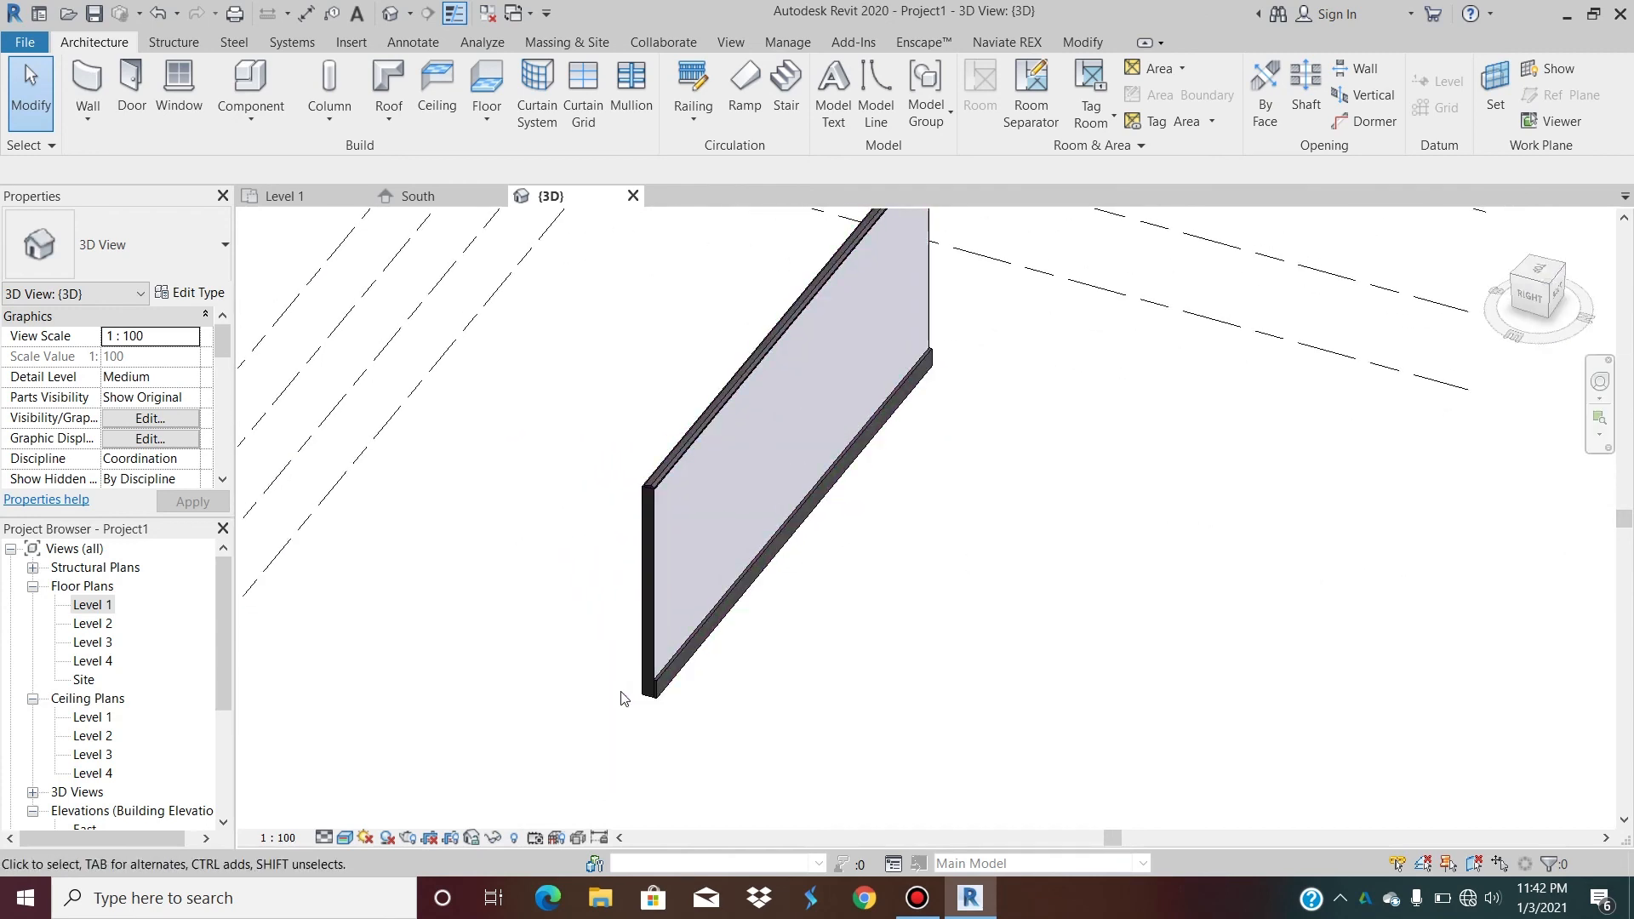
scroll(630, 697, up, 4)
scroll(826, 707, up, 4)
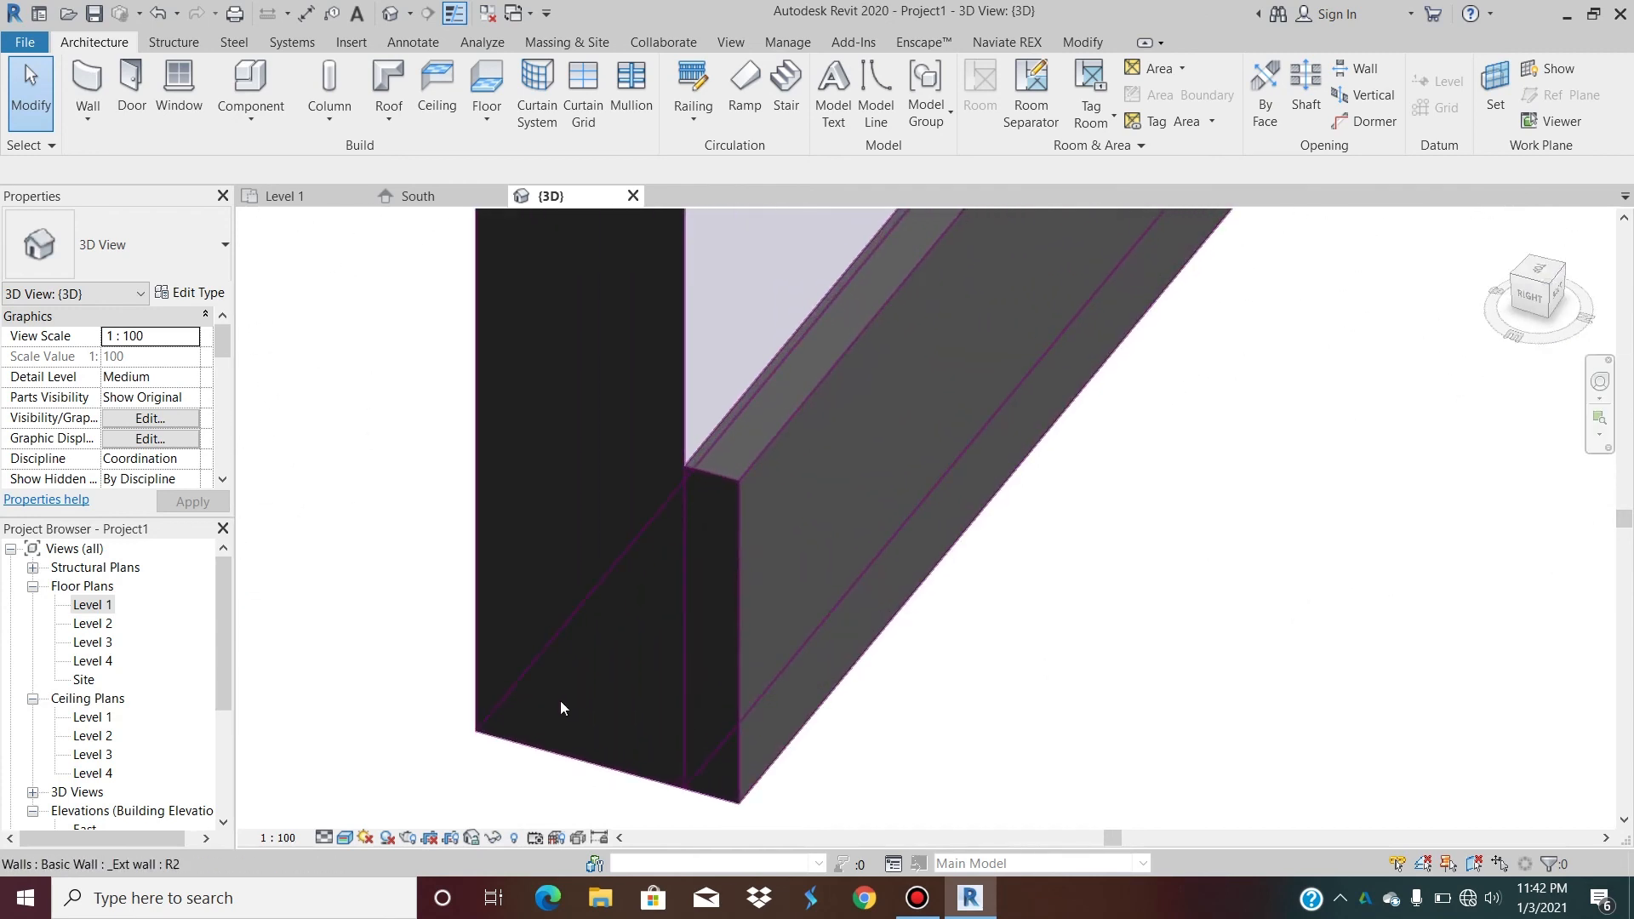
Reopen the sweeps of the selected wall's type and place the parapet cap sweep on the Interior side.
click(735, 543)
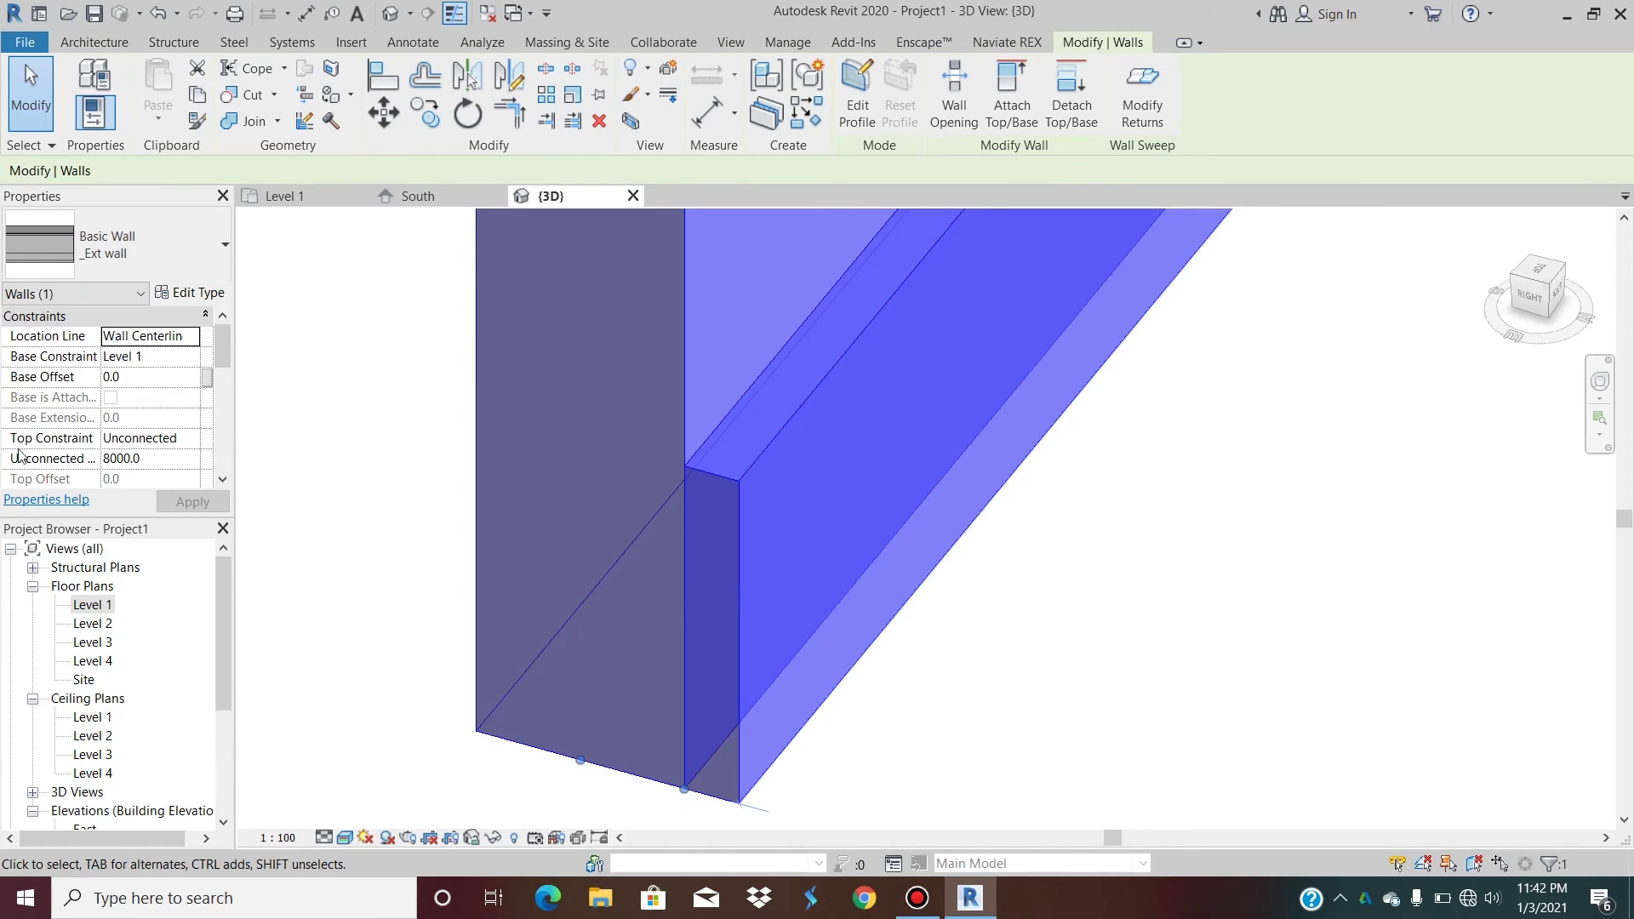
click(189, 293)
click(1064, 348)
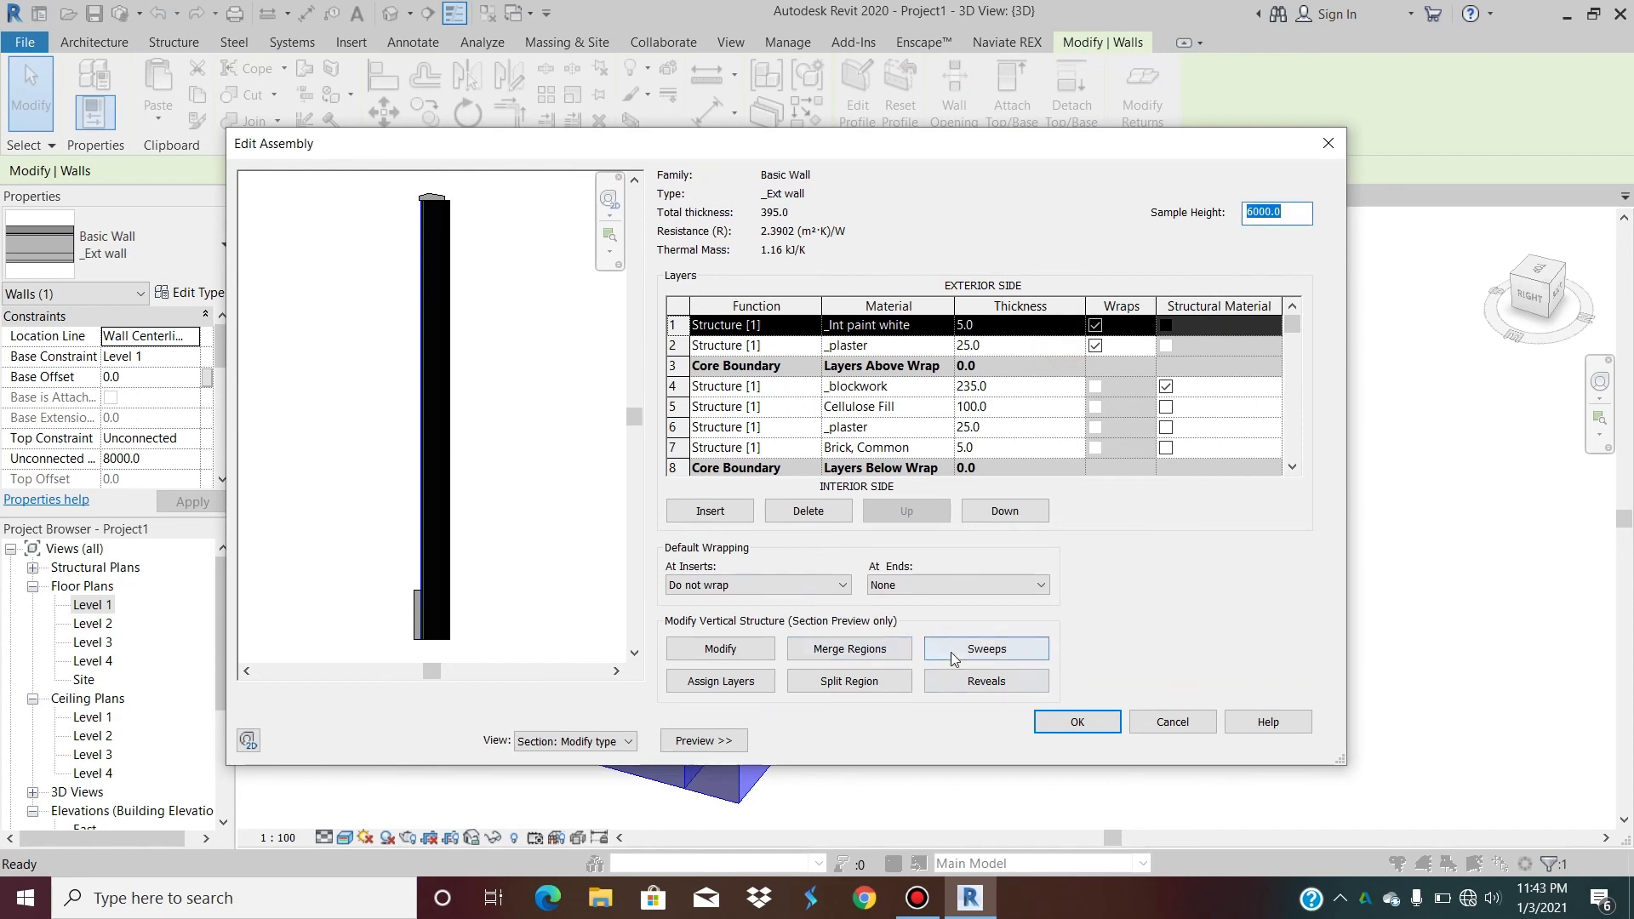
click(986, 651)
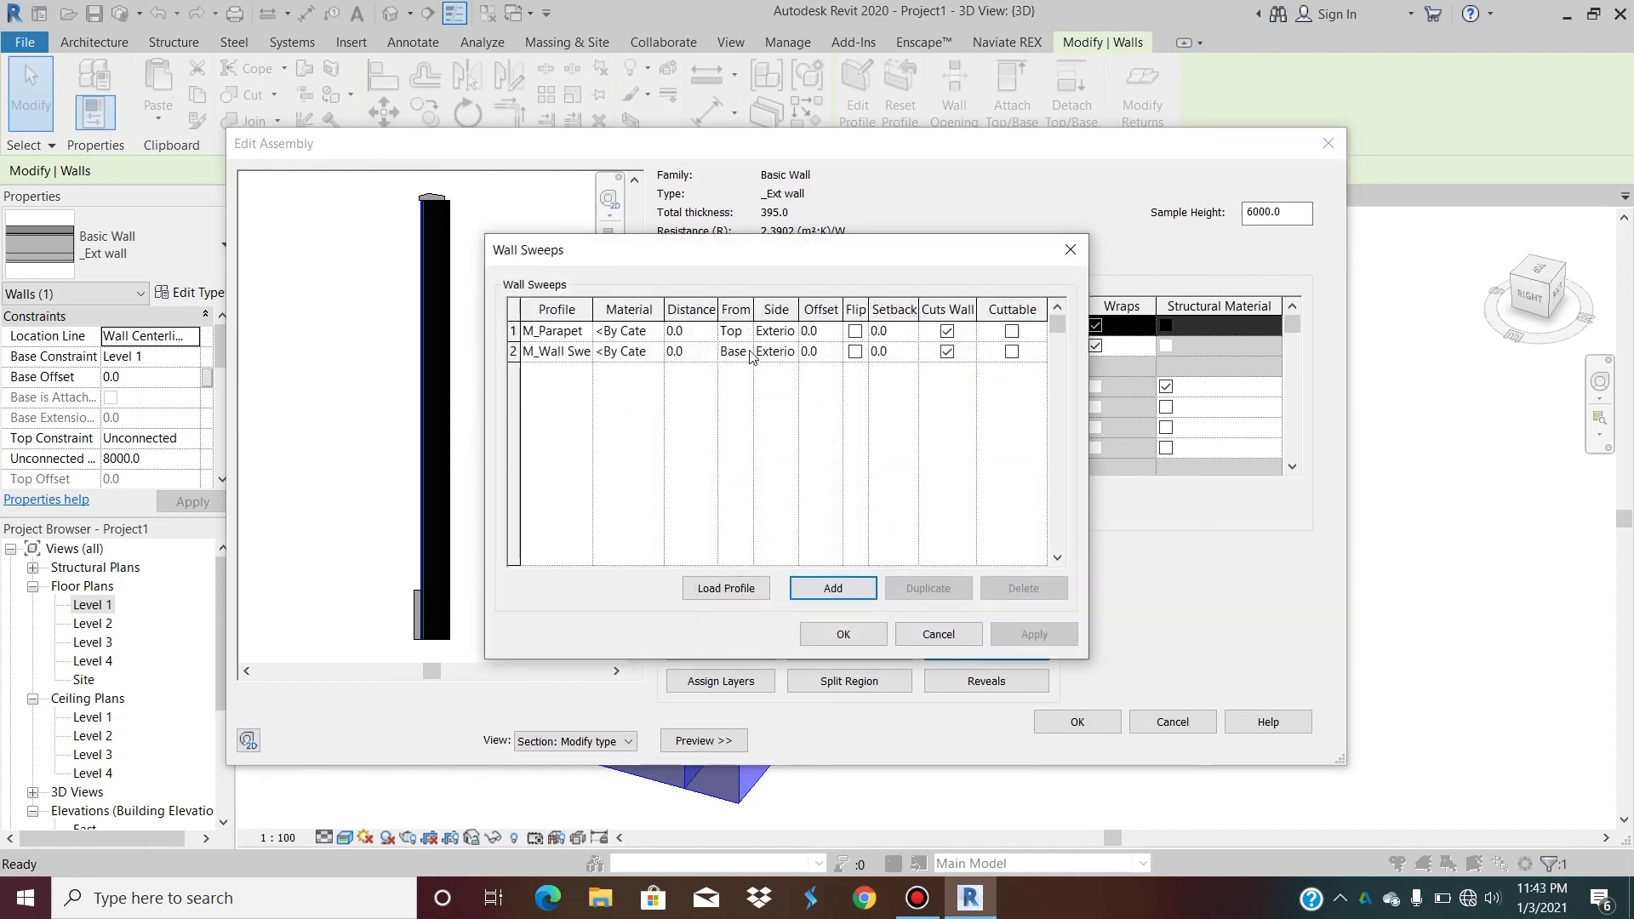
click(790, 332)
click(789, 331)
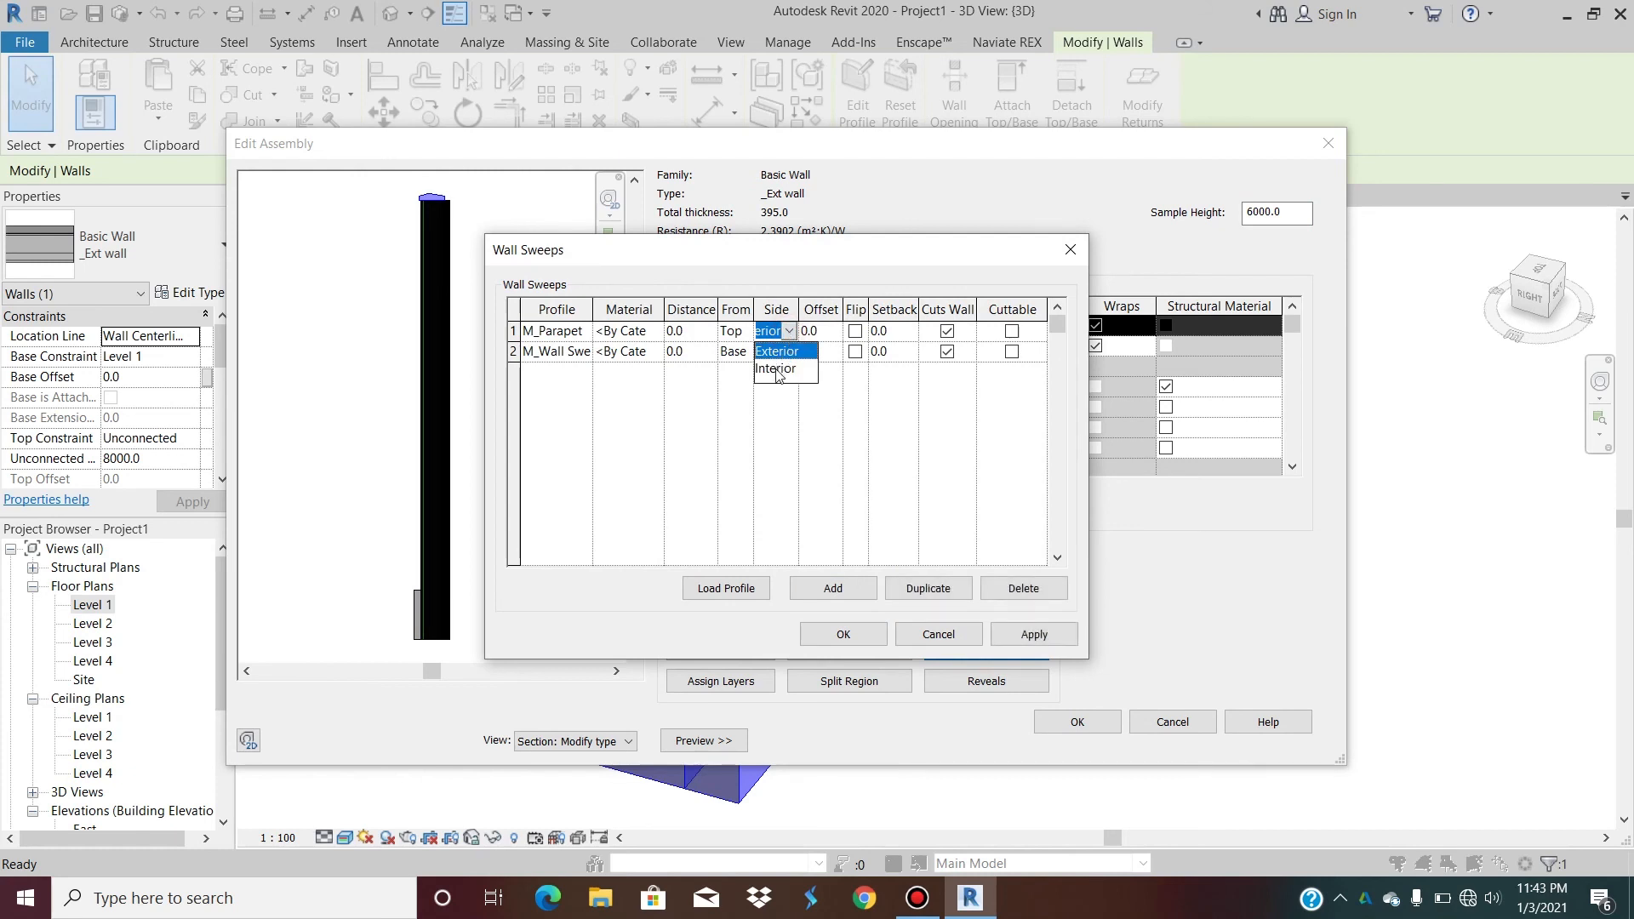
click(776, 369)
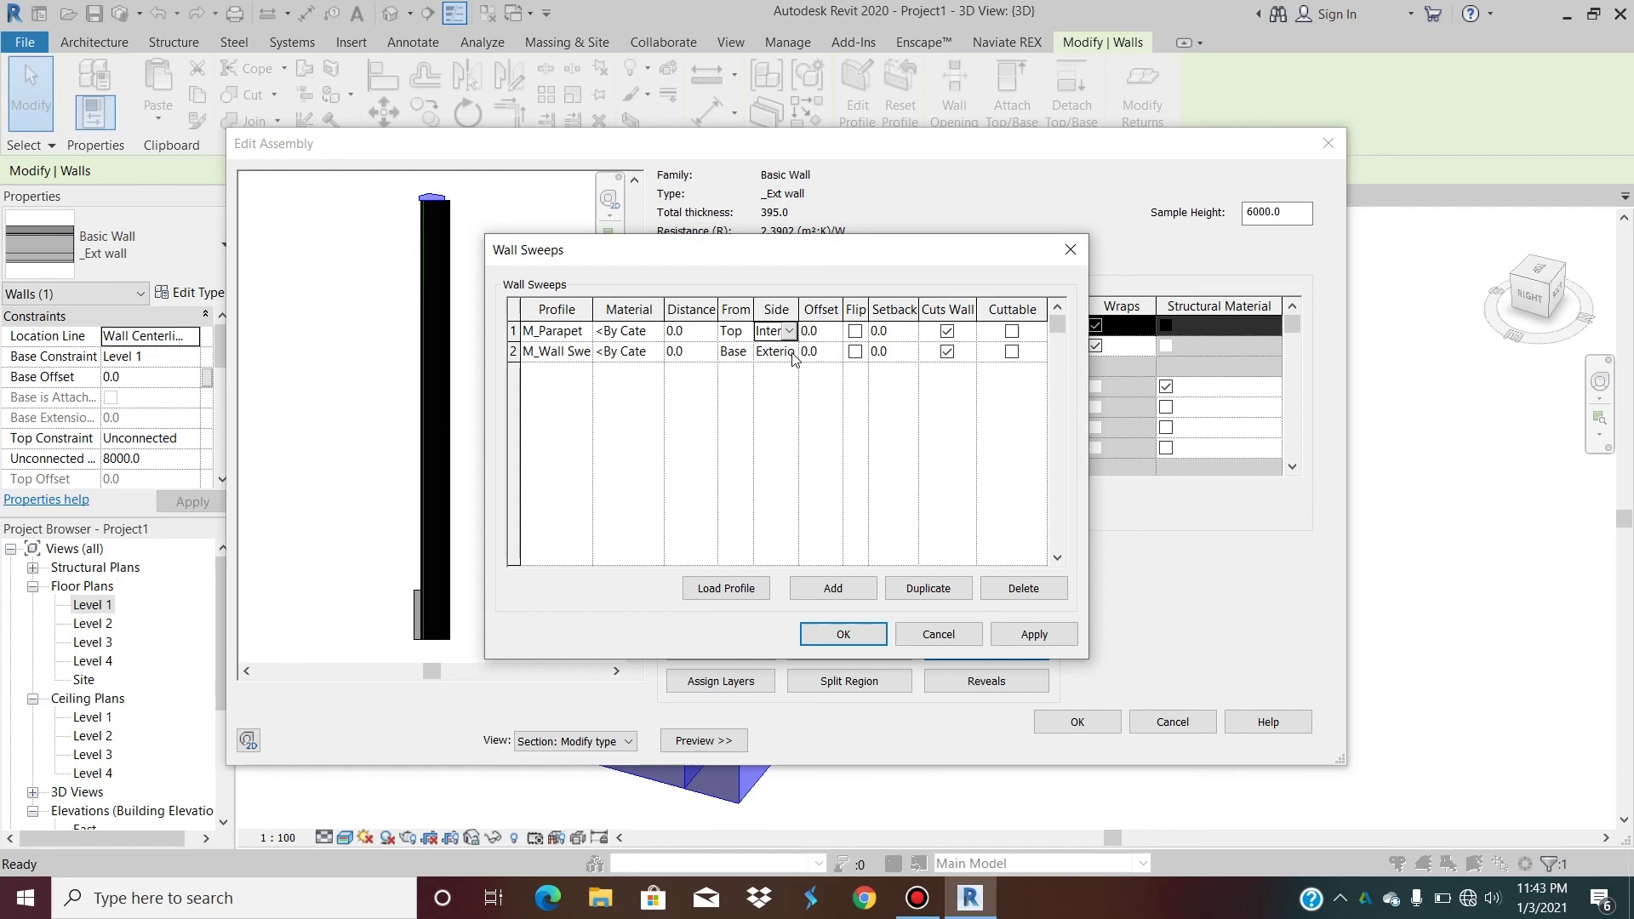
Place the brick soldier course sweep on the Interior side as well and accept the _Ext wall type changes.
double_click(792, 351)
click(791, 388)
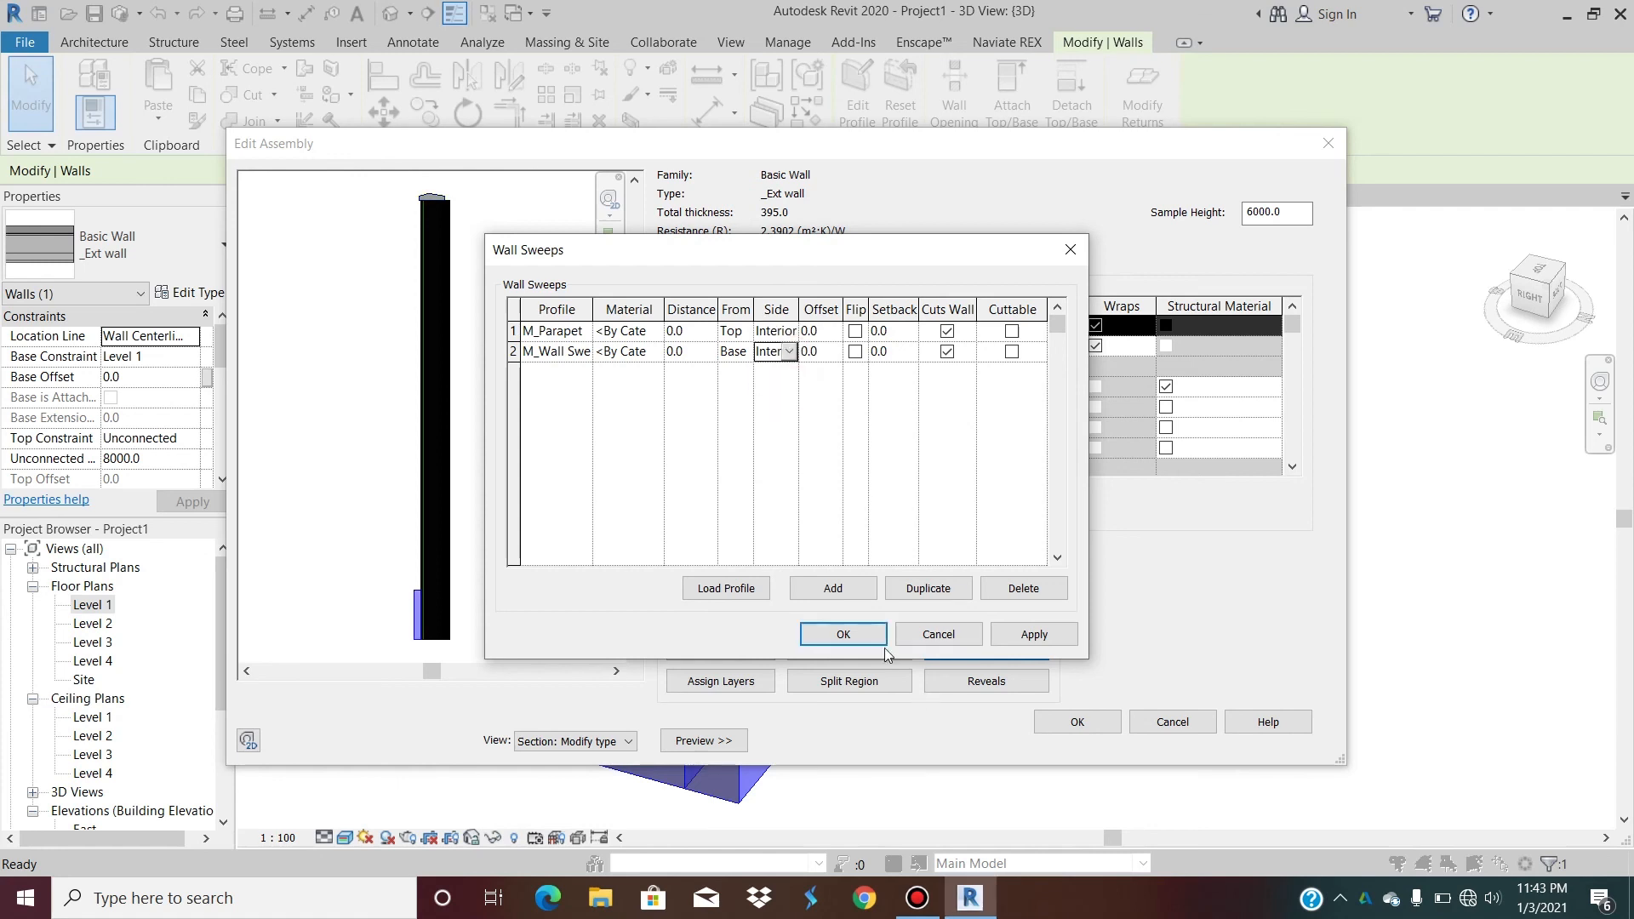
click(844, 635)
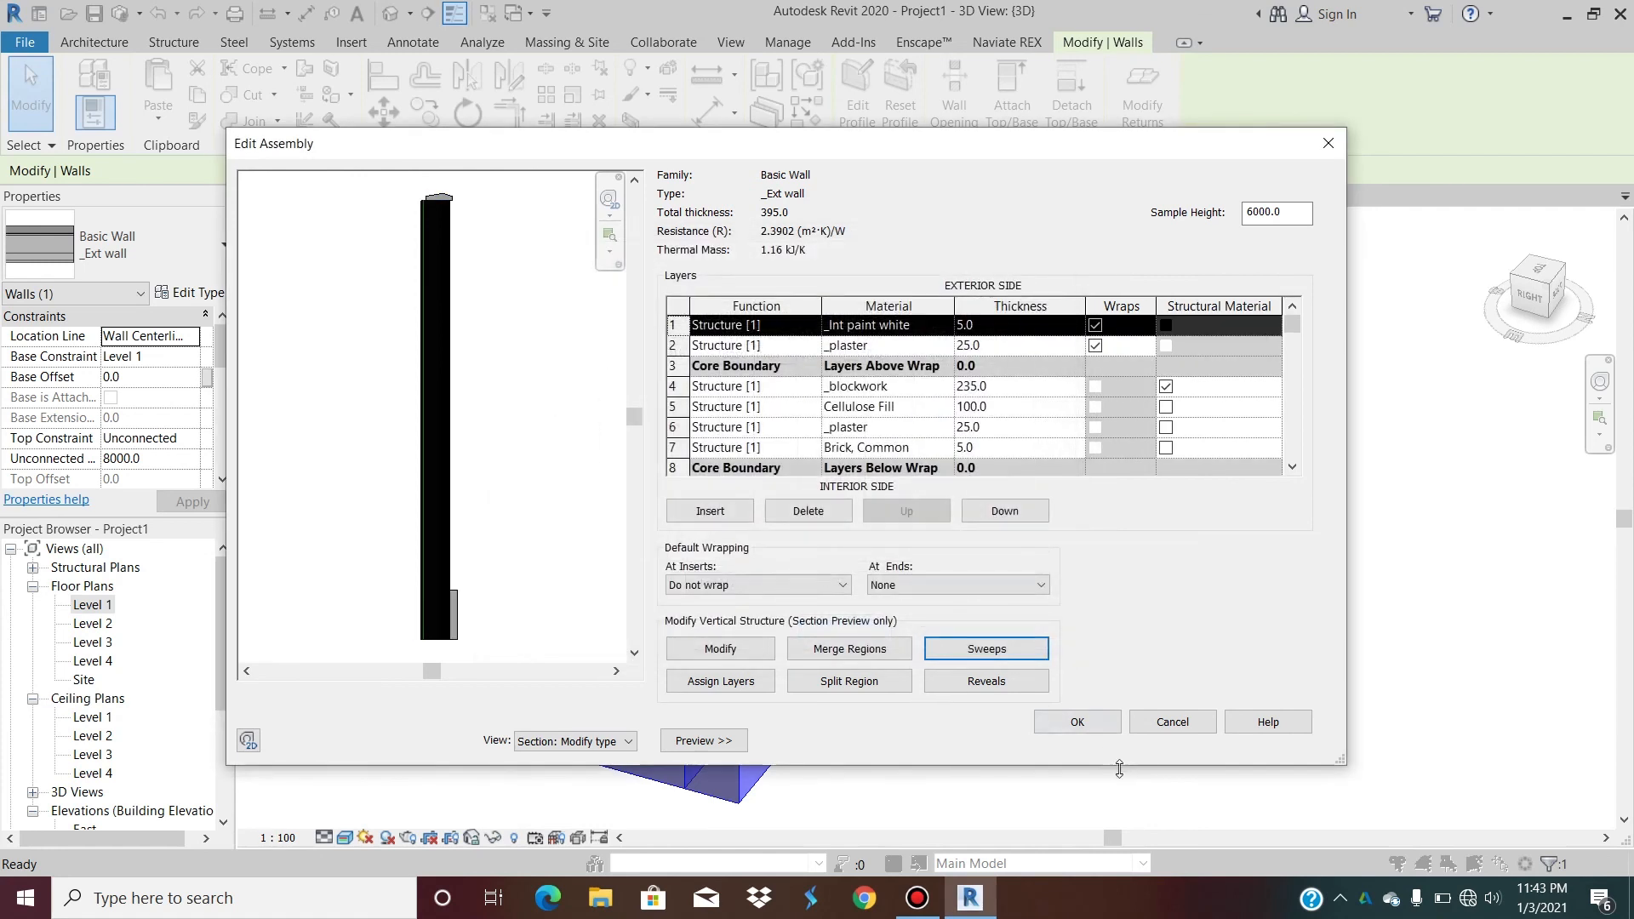
click(1074, 722)
click(1081, 740)
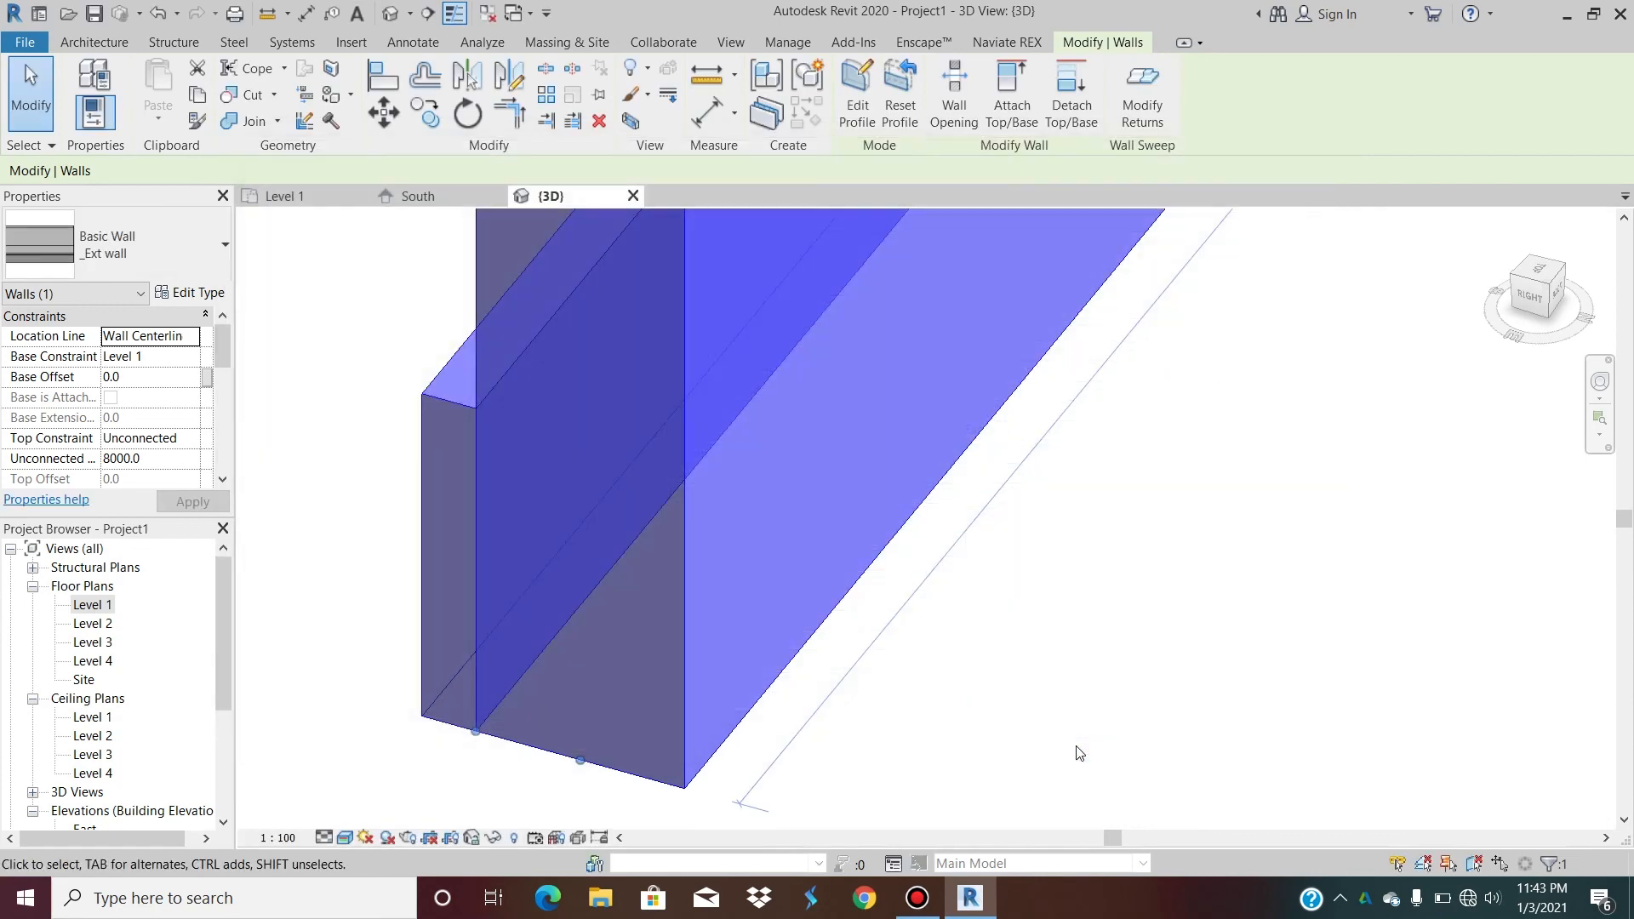
Deselect the wall and examine in 3D how the base sweep sits against the brick face.
click(1070, 695)
scroll(1070, 695, down, 5)
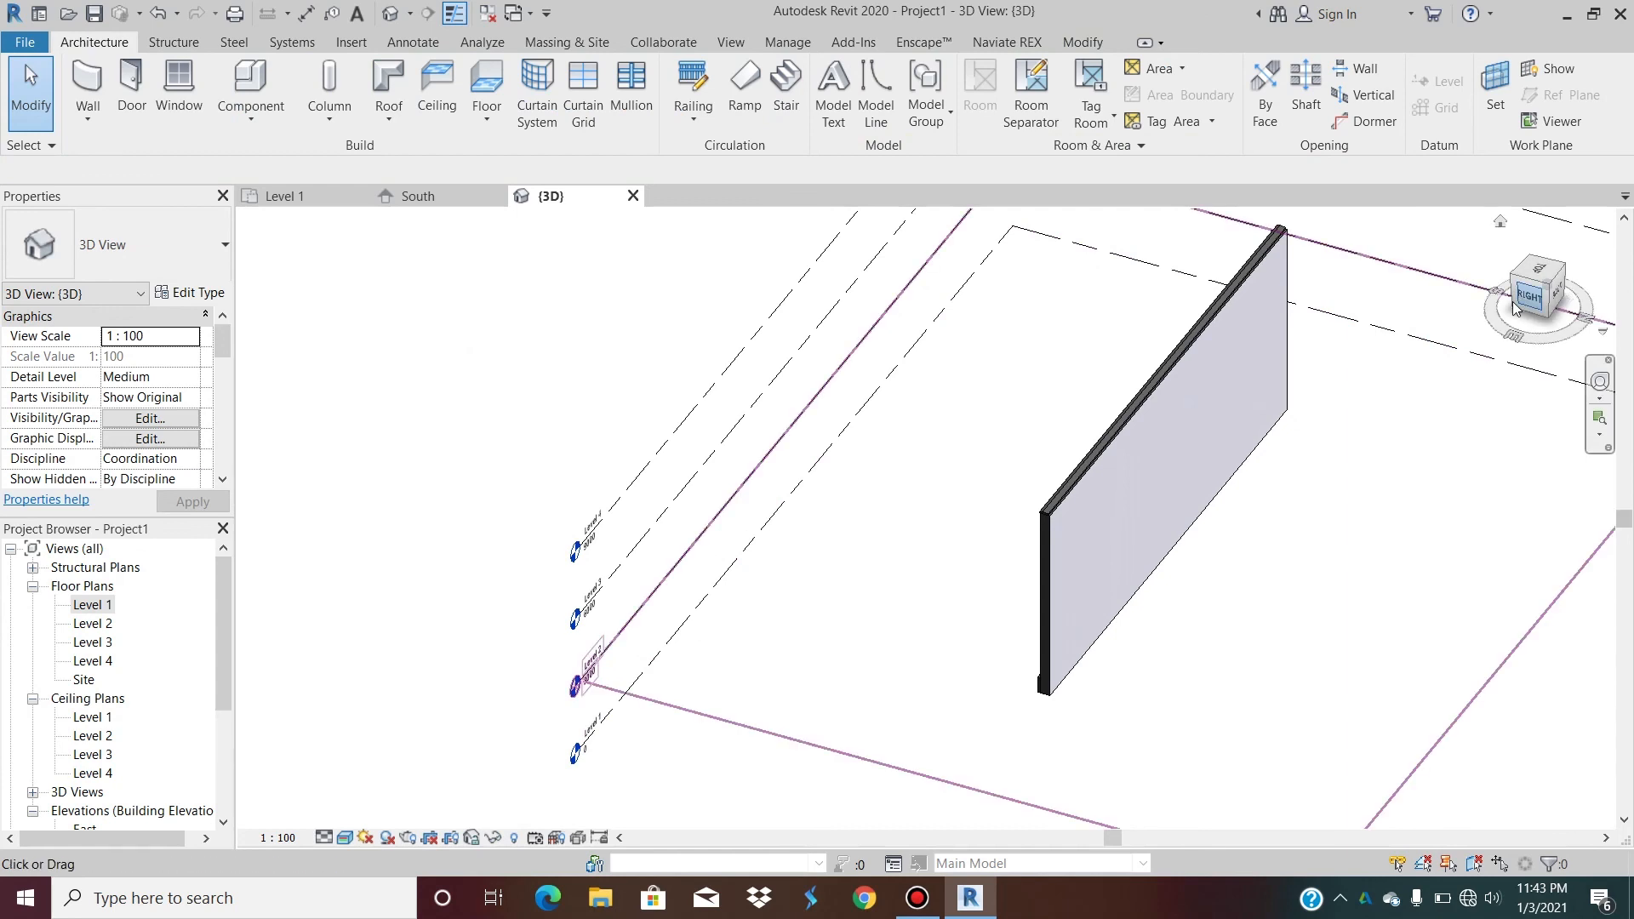
mouse_move(1541, 283)
mouse_down()
mouse_move(1562, 261)
mouse_move(1590, 262)
mouse_move(1593, 284)
mouse_up()
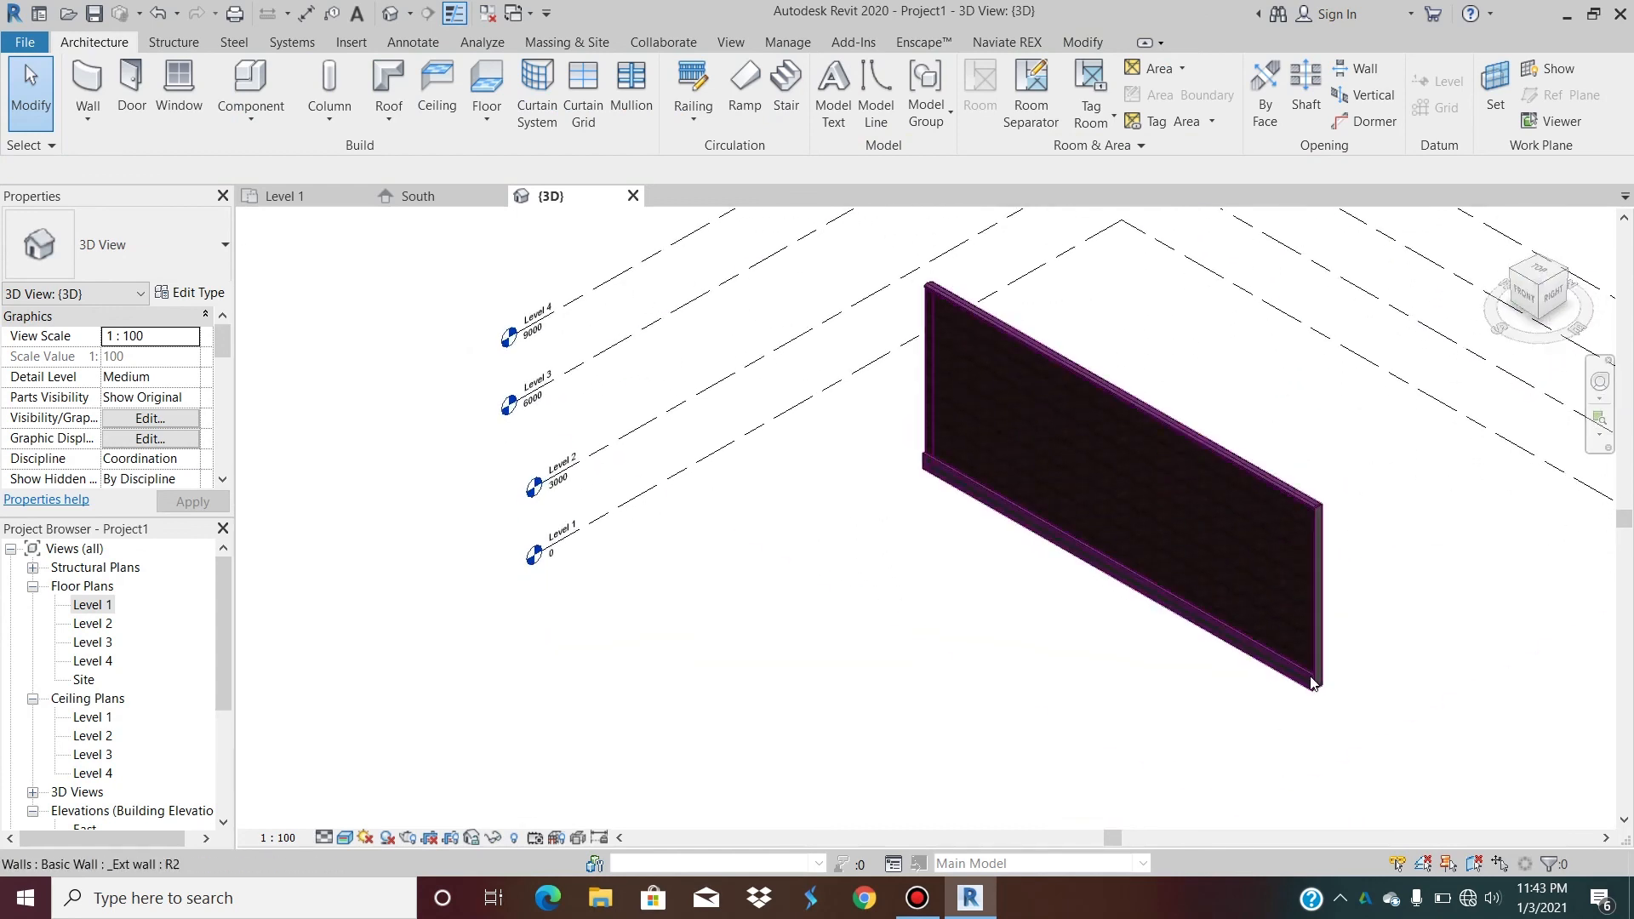
scroll(1317, 689, up, 8)
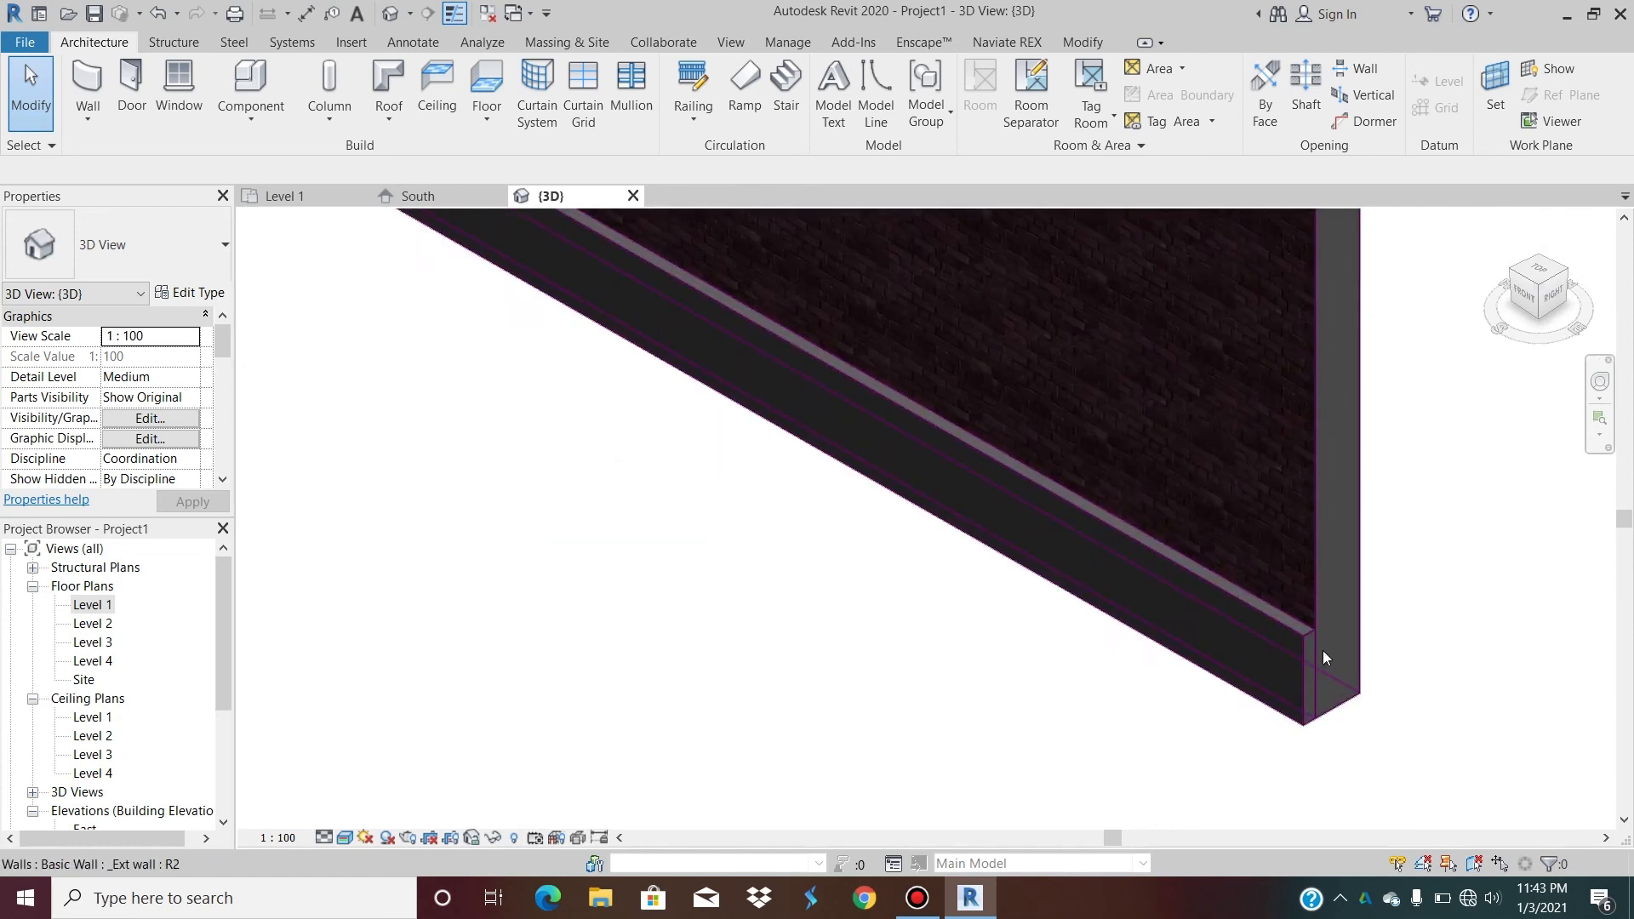
scroll(1283, 599, down, 2)
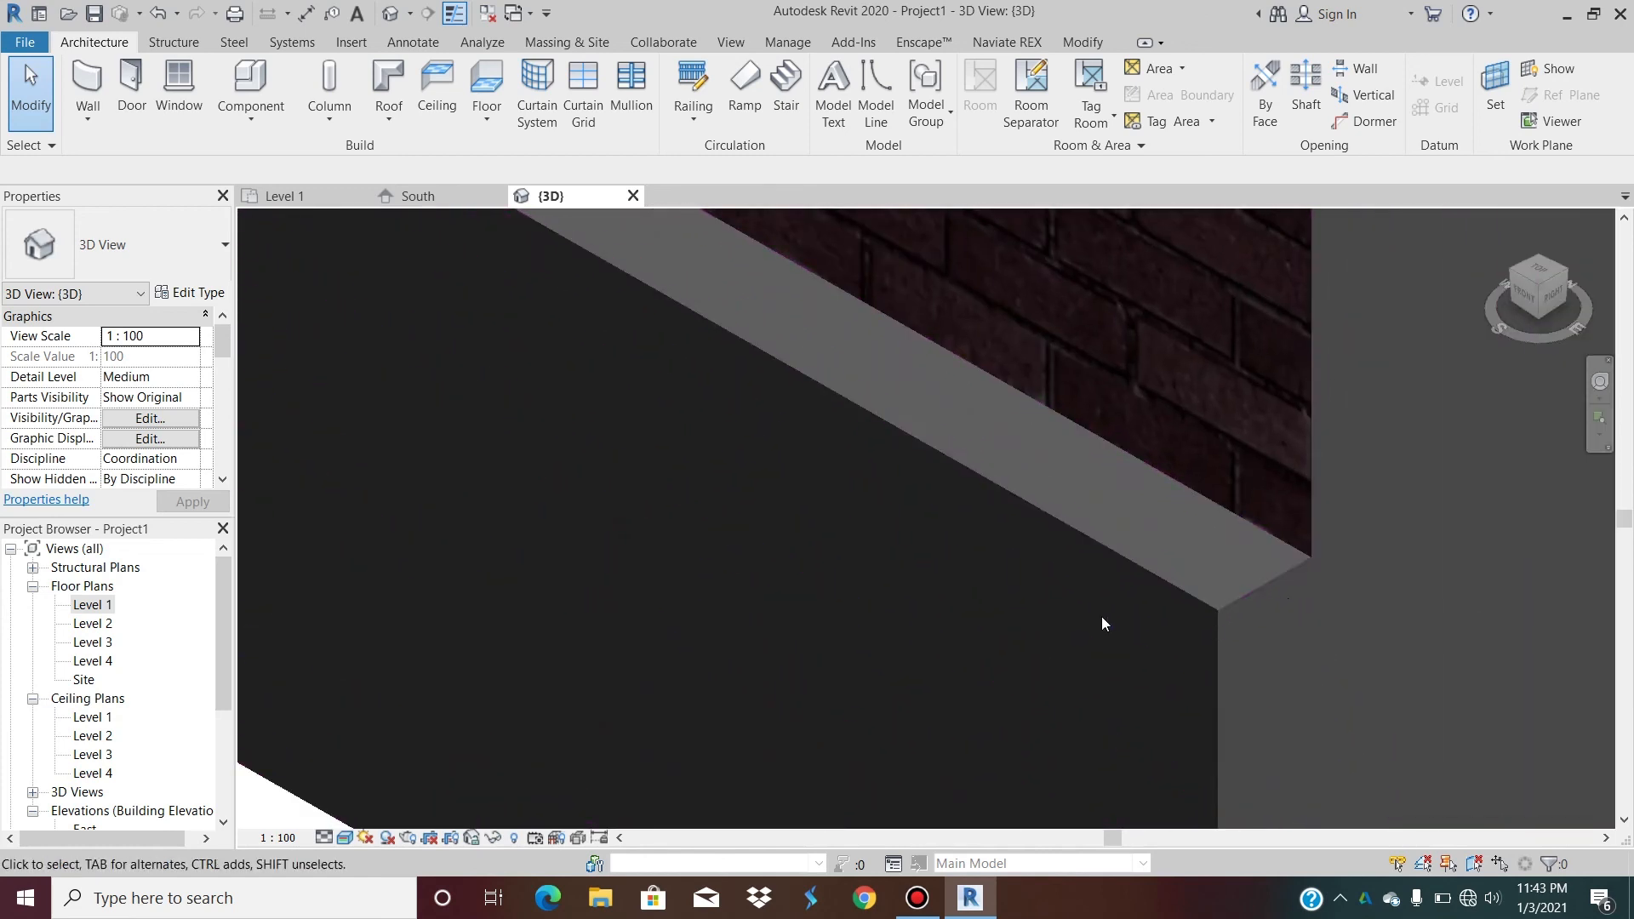
scroll(1072, 578, down, 2)
scroll(1065, 569, down, 3)
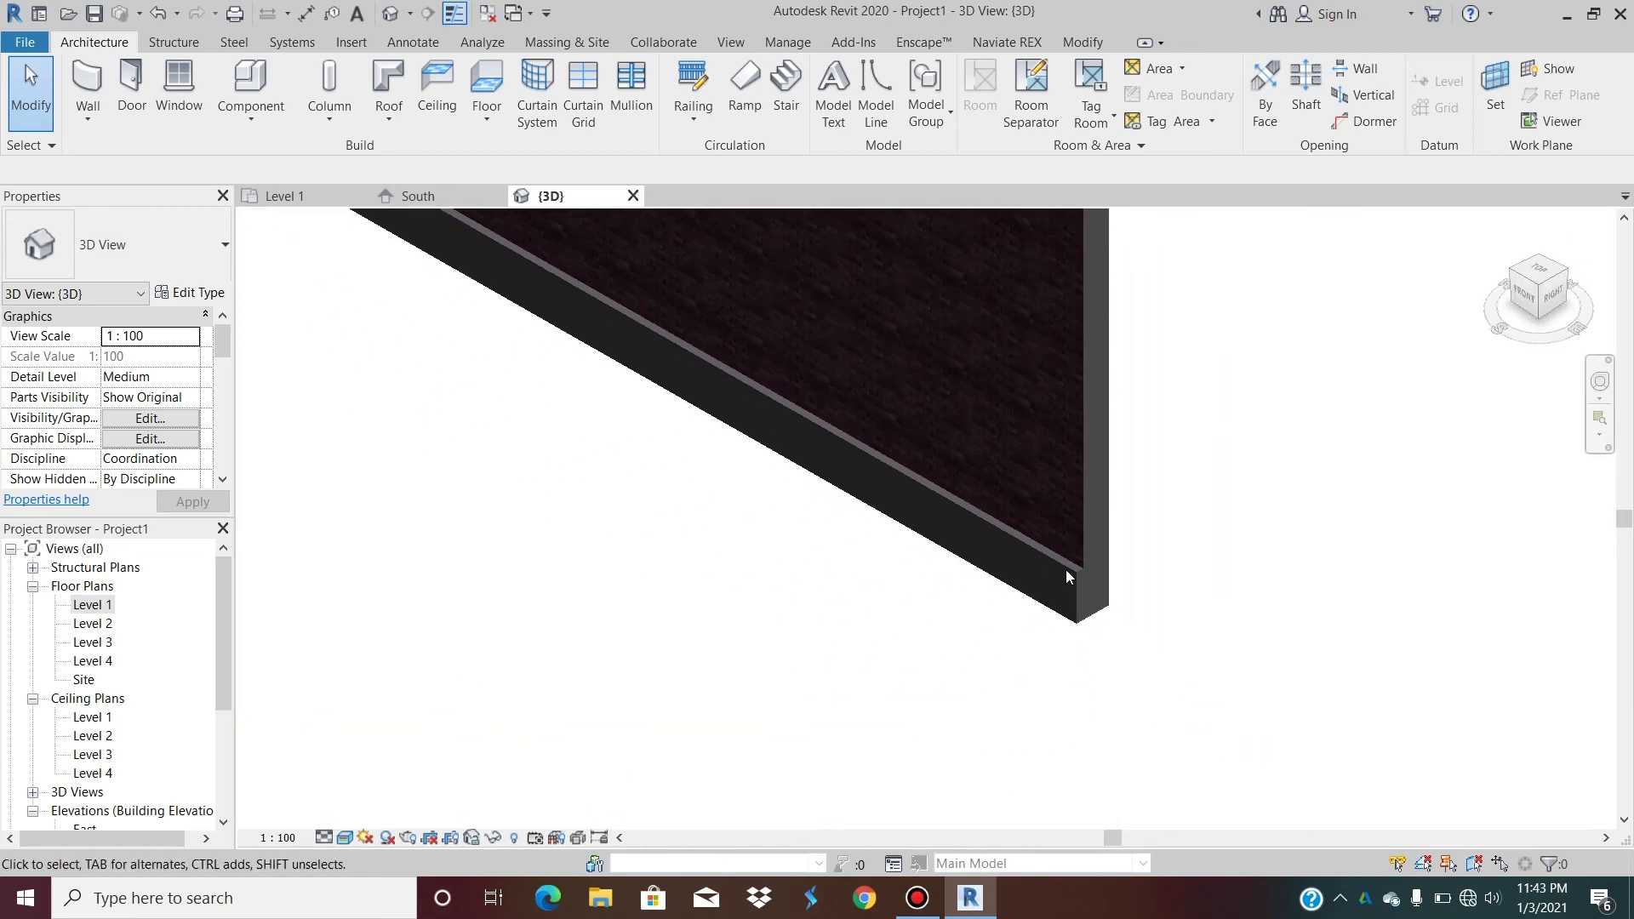
scroll(1065, 570, down, 5)
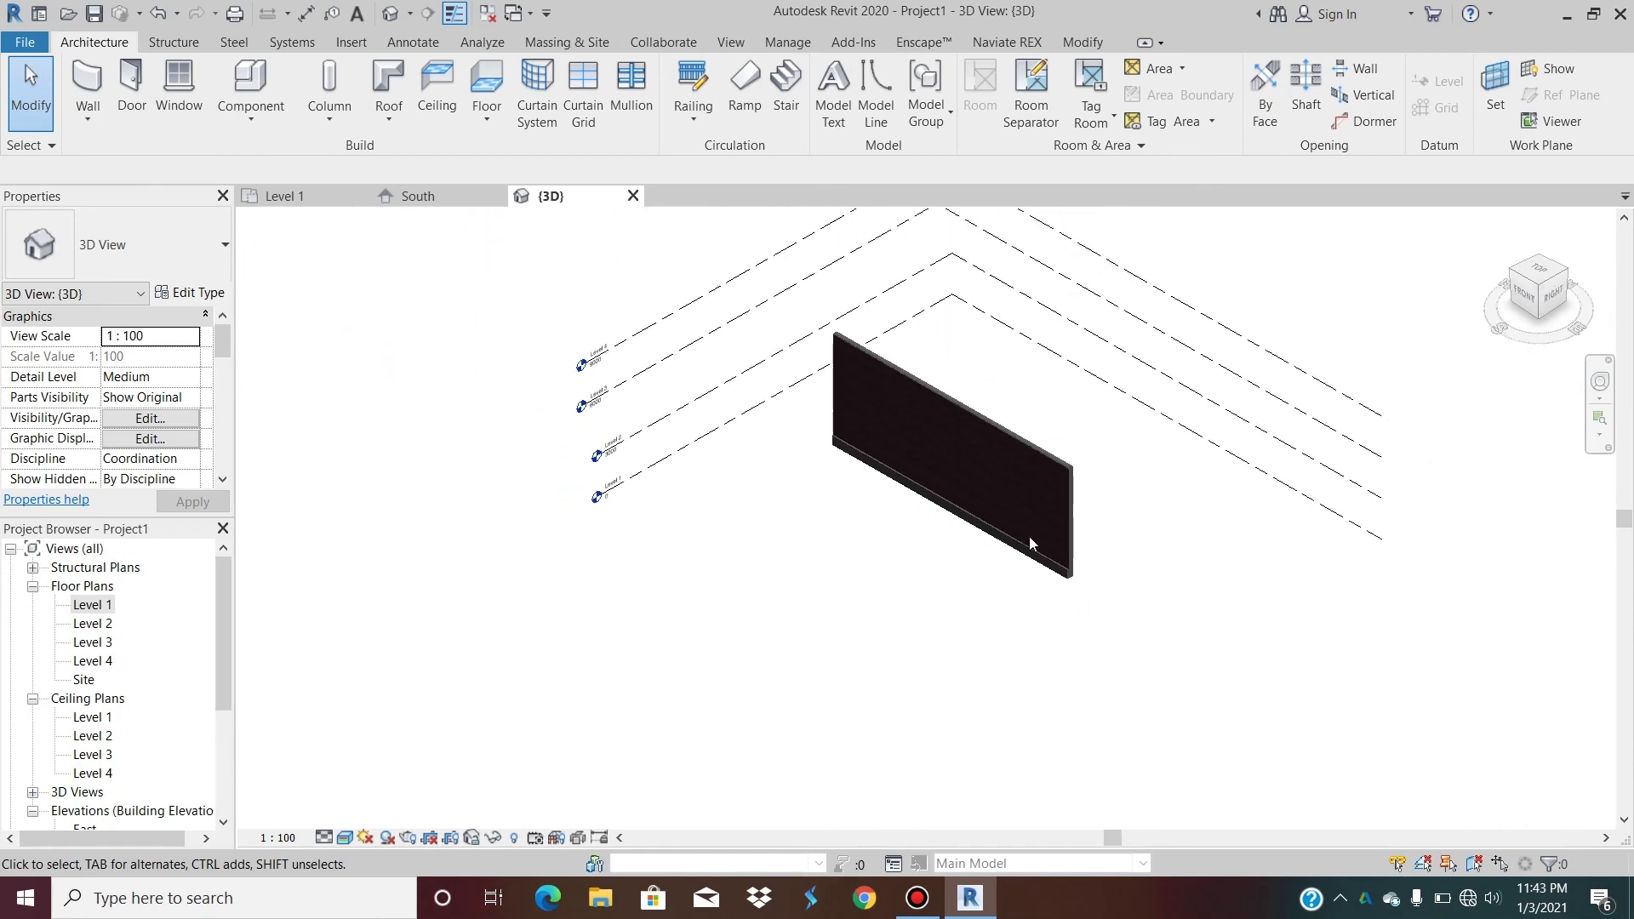
Draw a second straight _Ext wall about 25000 mm long on Level 1, in front of the existing wall, and check its sweeps.
click(1073, 527)
key(w)
key(a)
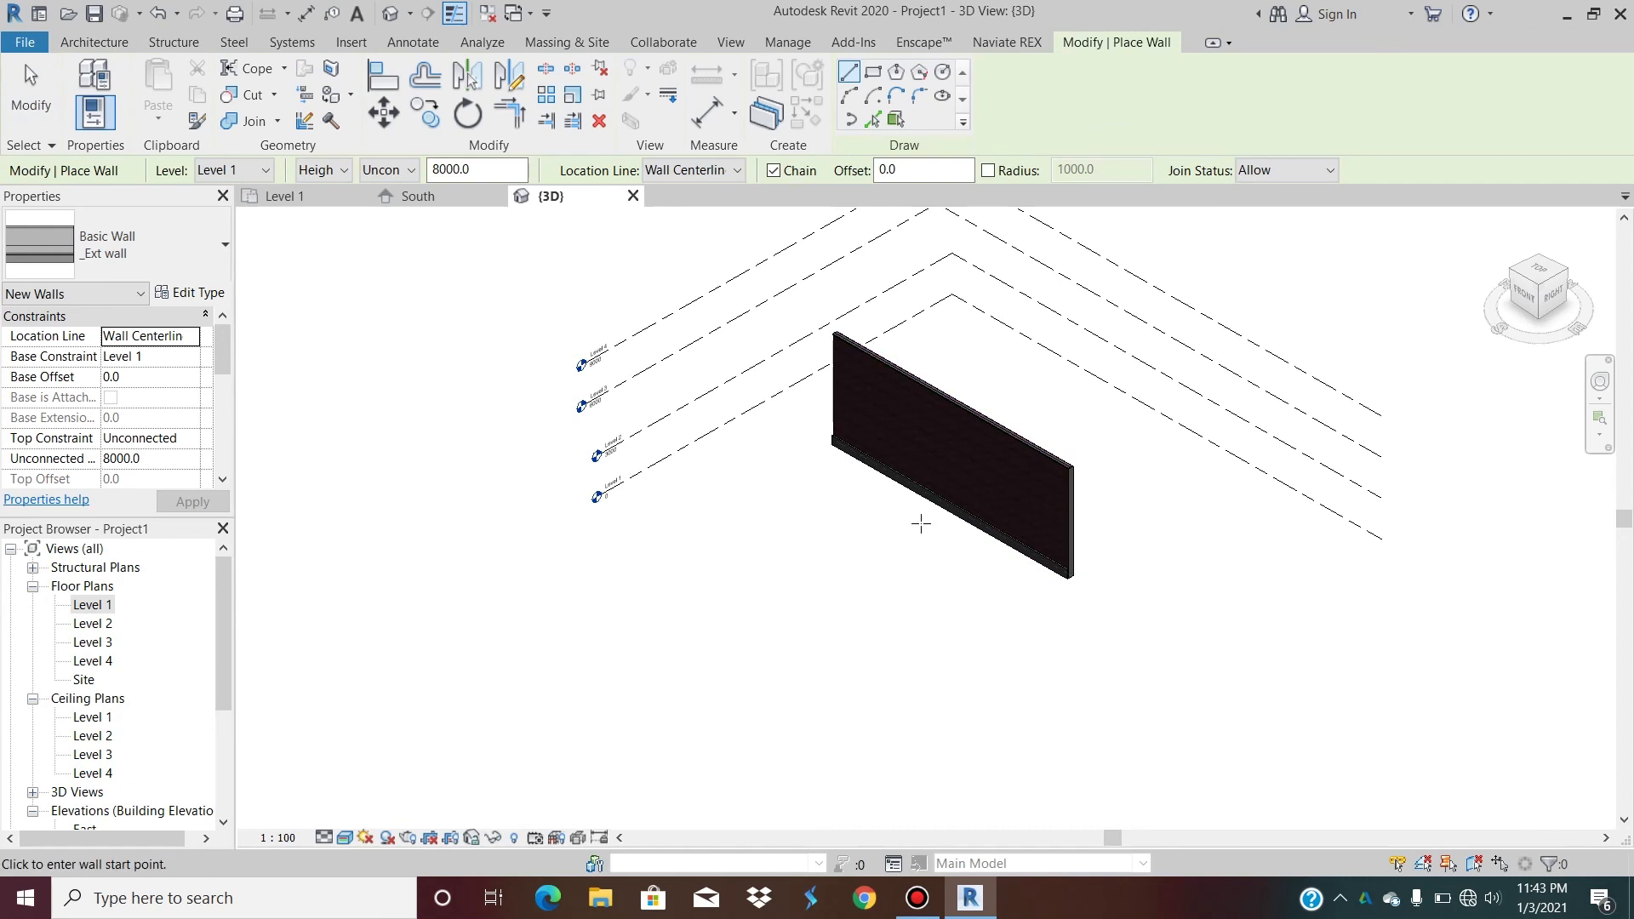
click(621, 641)
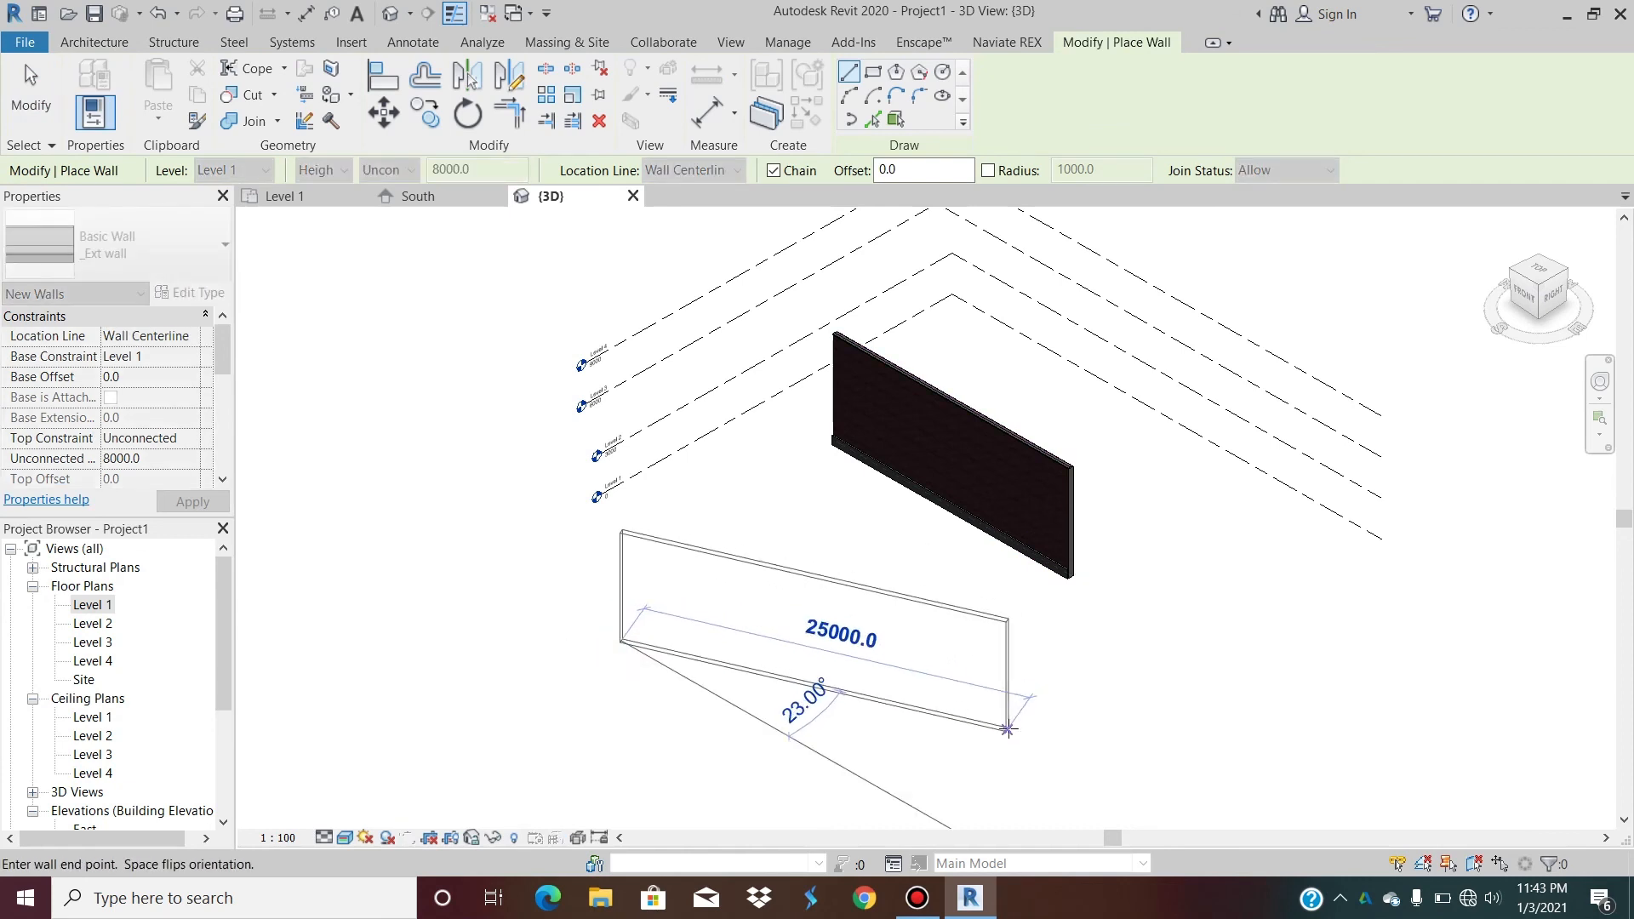
scroll(930, 744, up, 7)
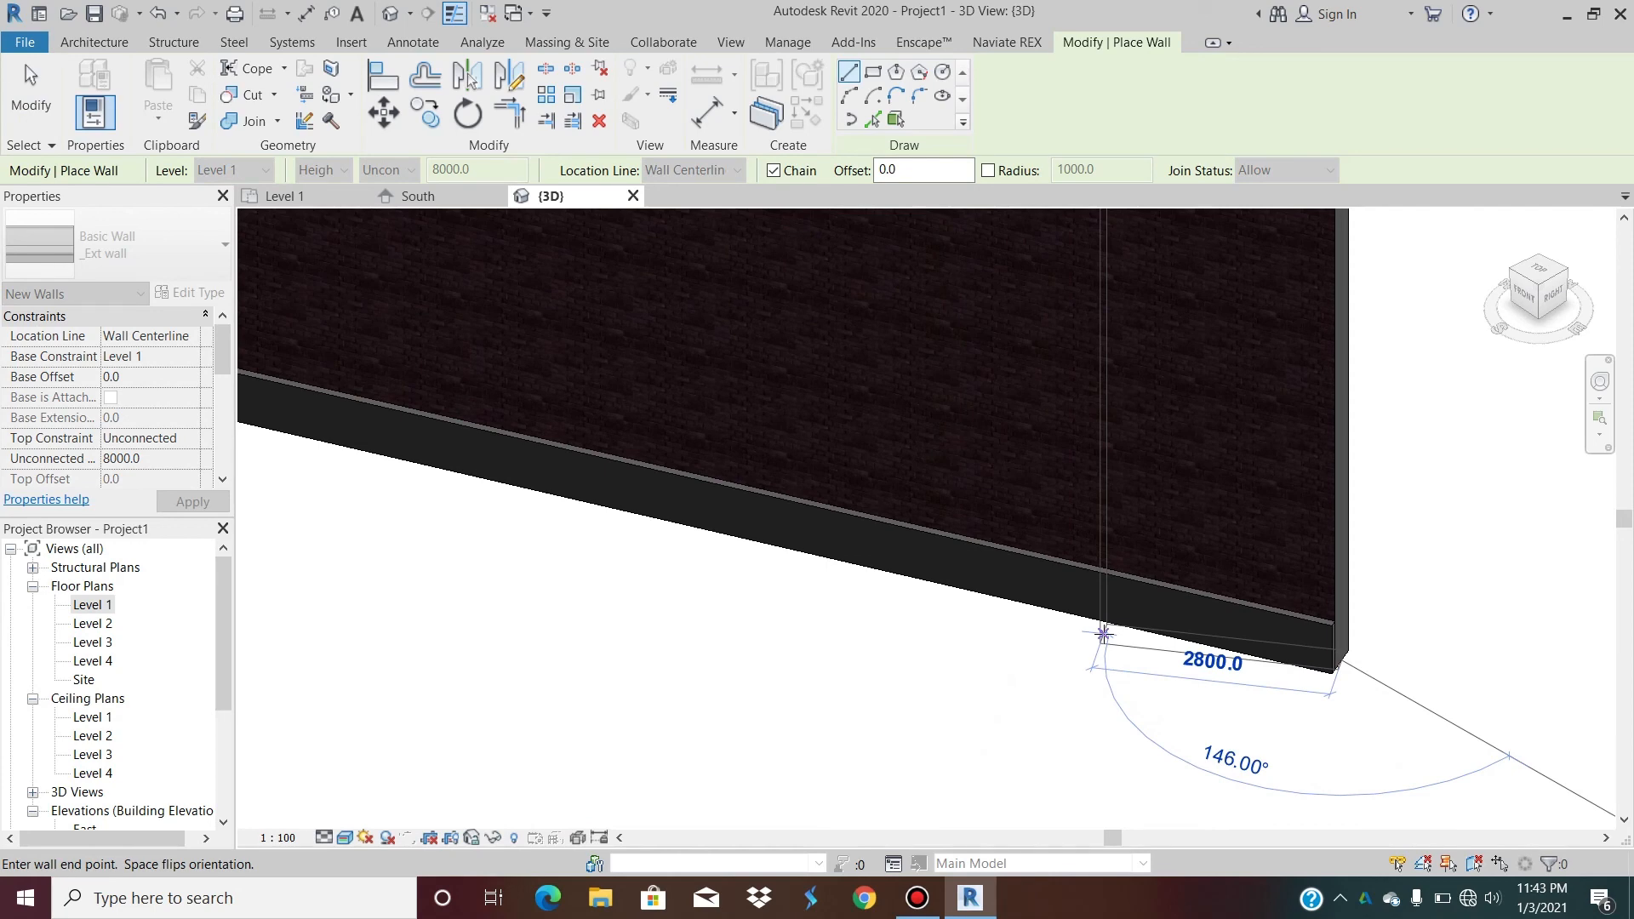
key(Escape)
key(Escape)
scroll(1015, 617, down, 3)
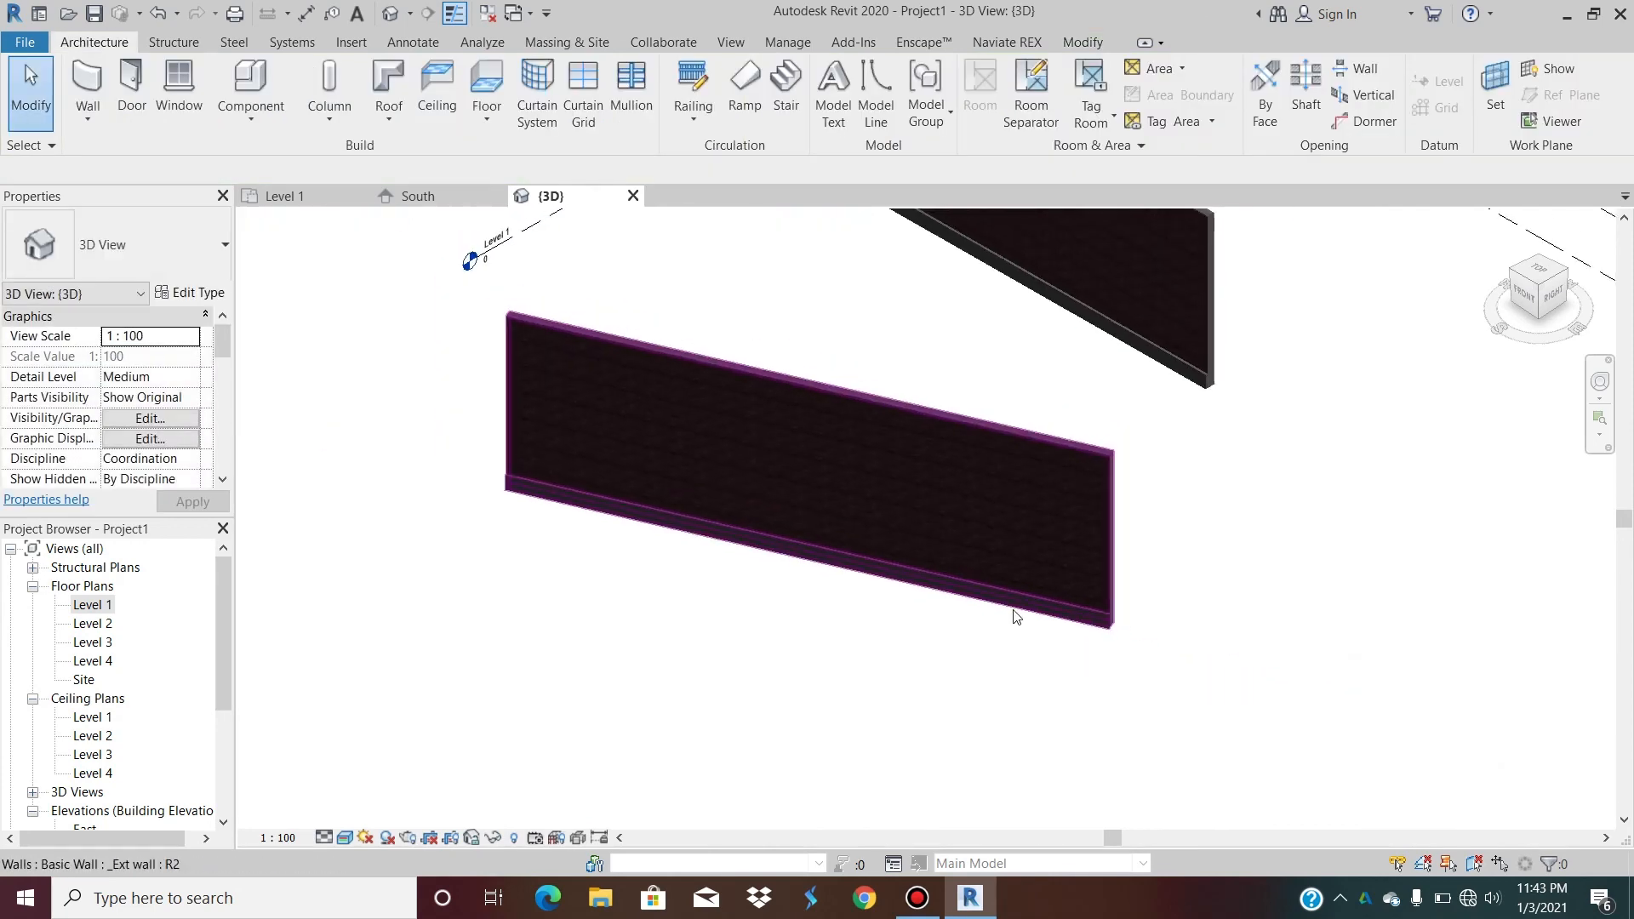
scroll(1092, 490, up, 3)
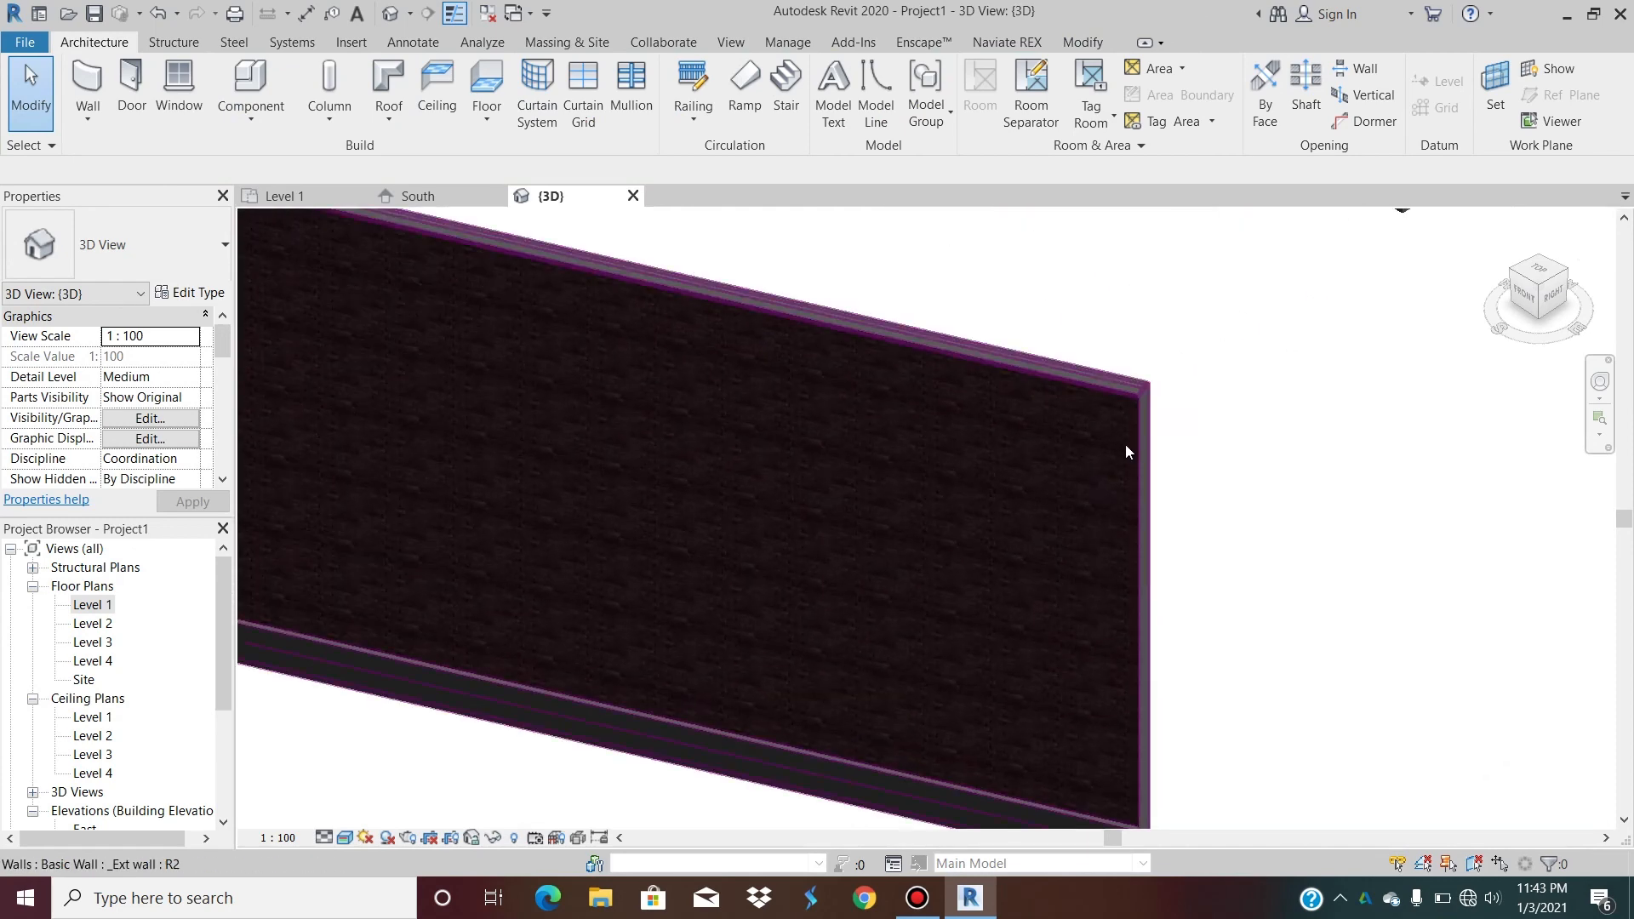
scroll(1125, 446, up, 4)
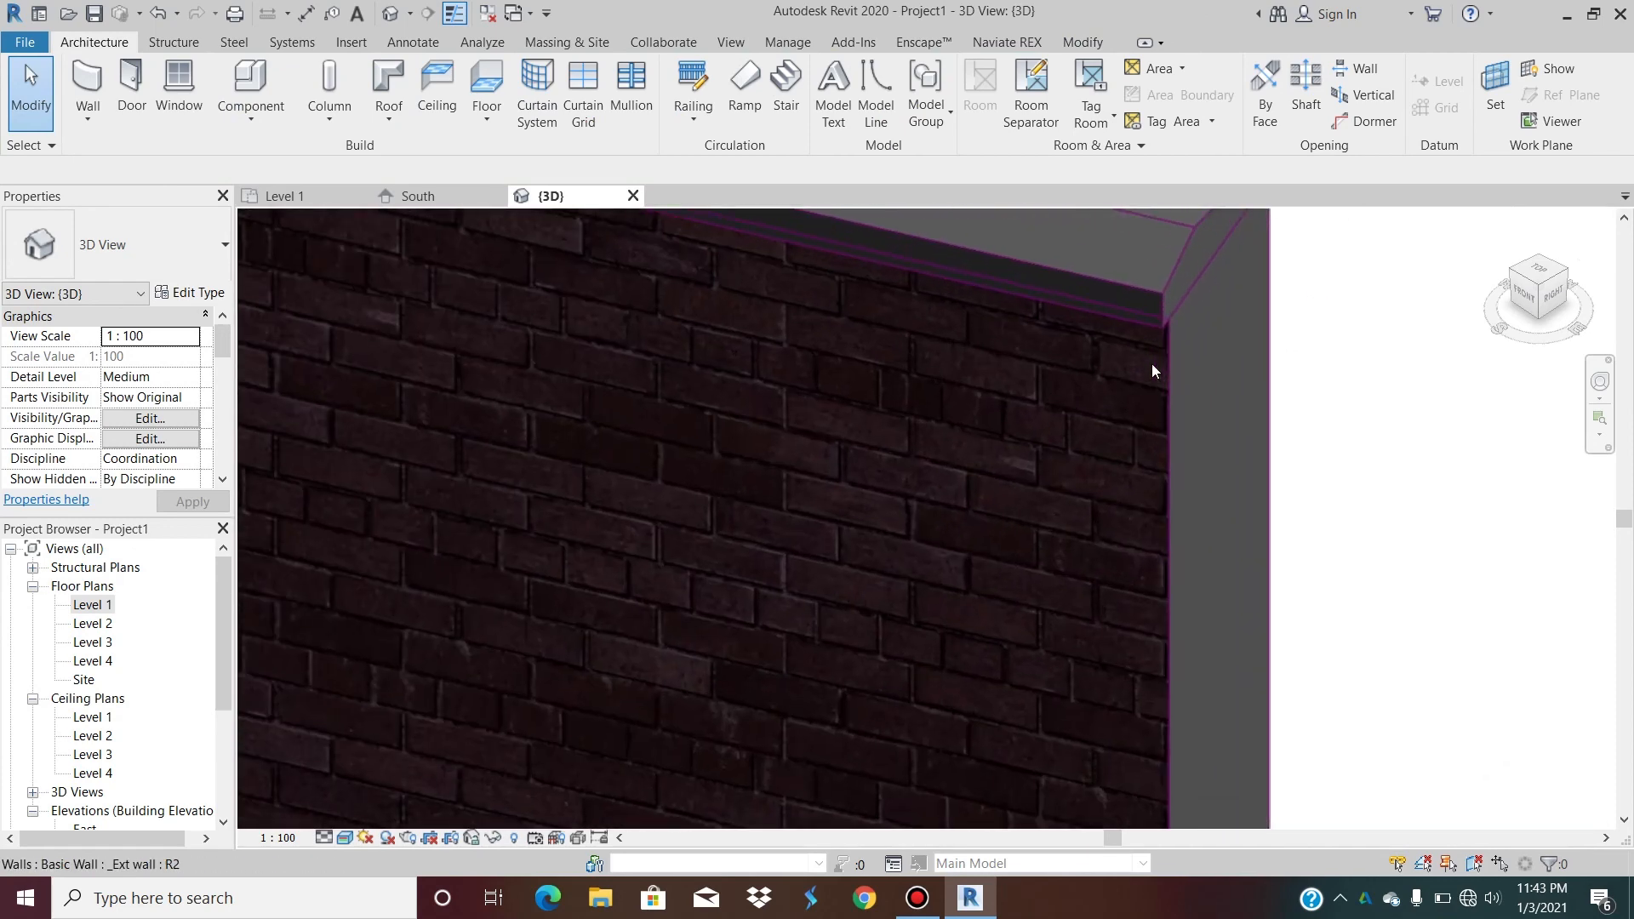
scroll(1030, 503, down, 3)
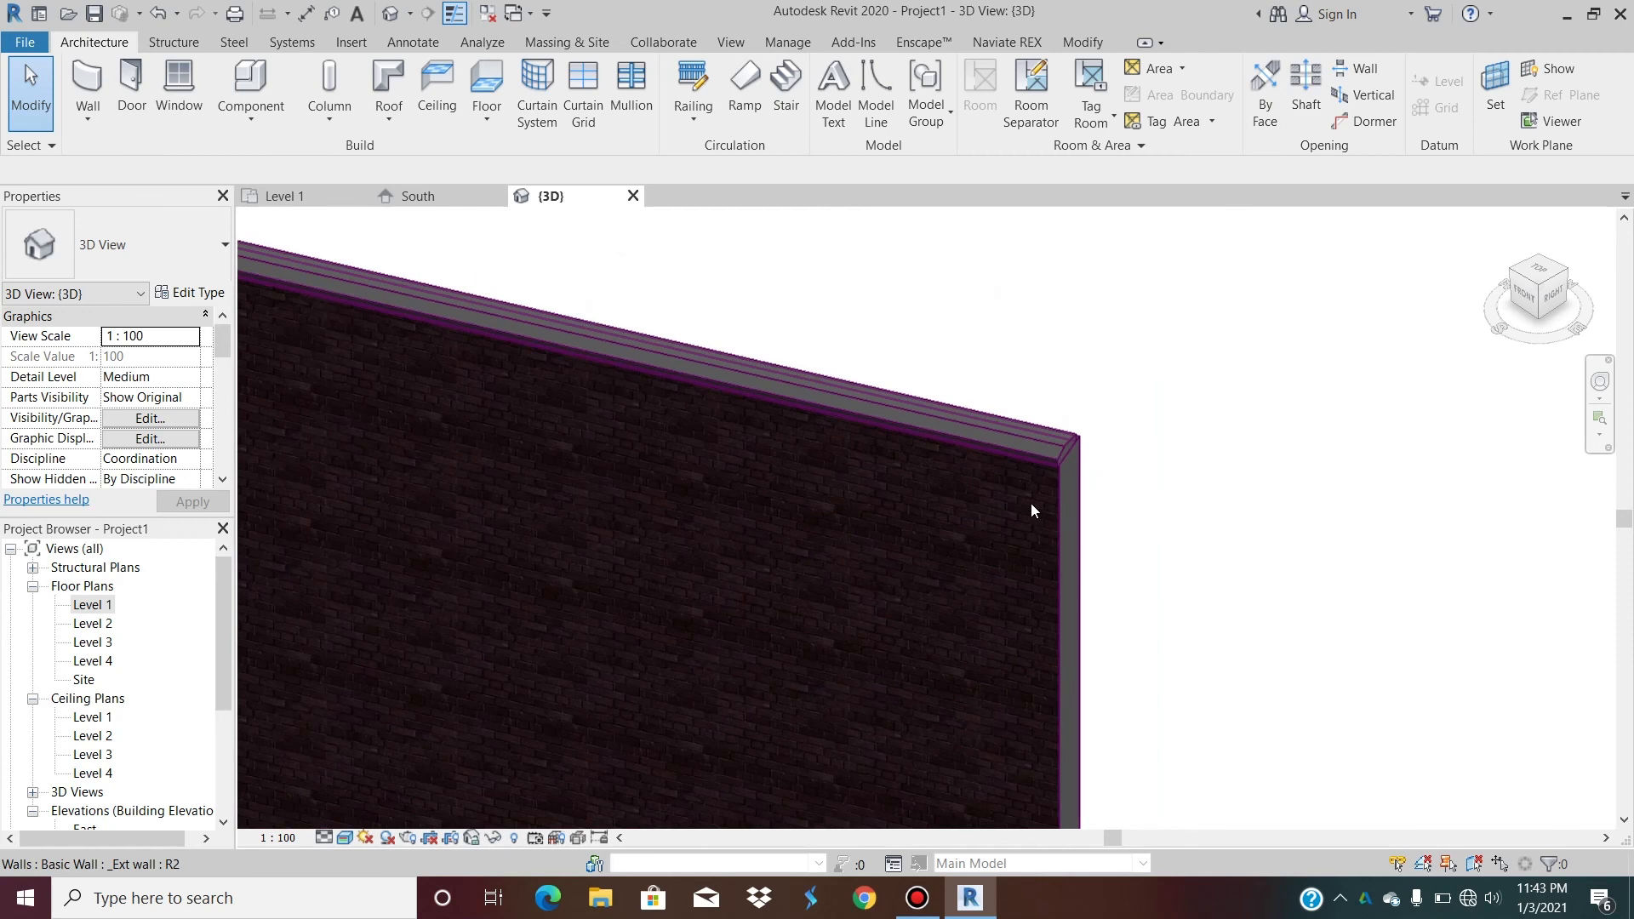